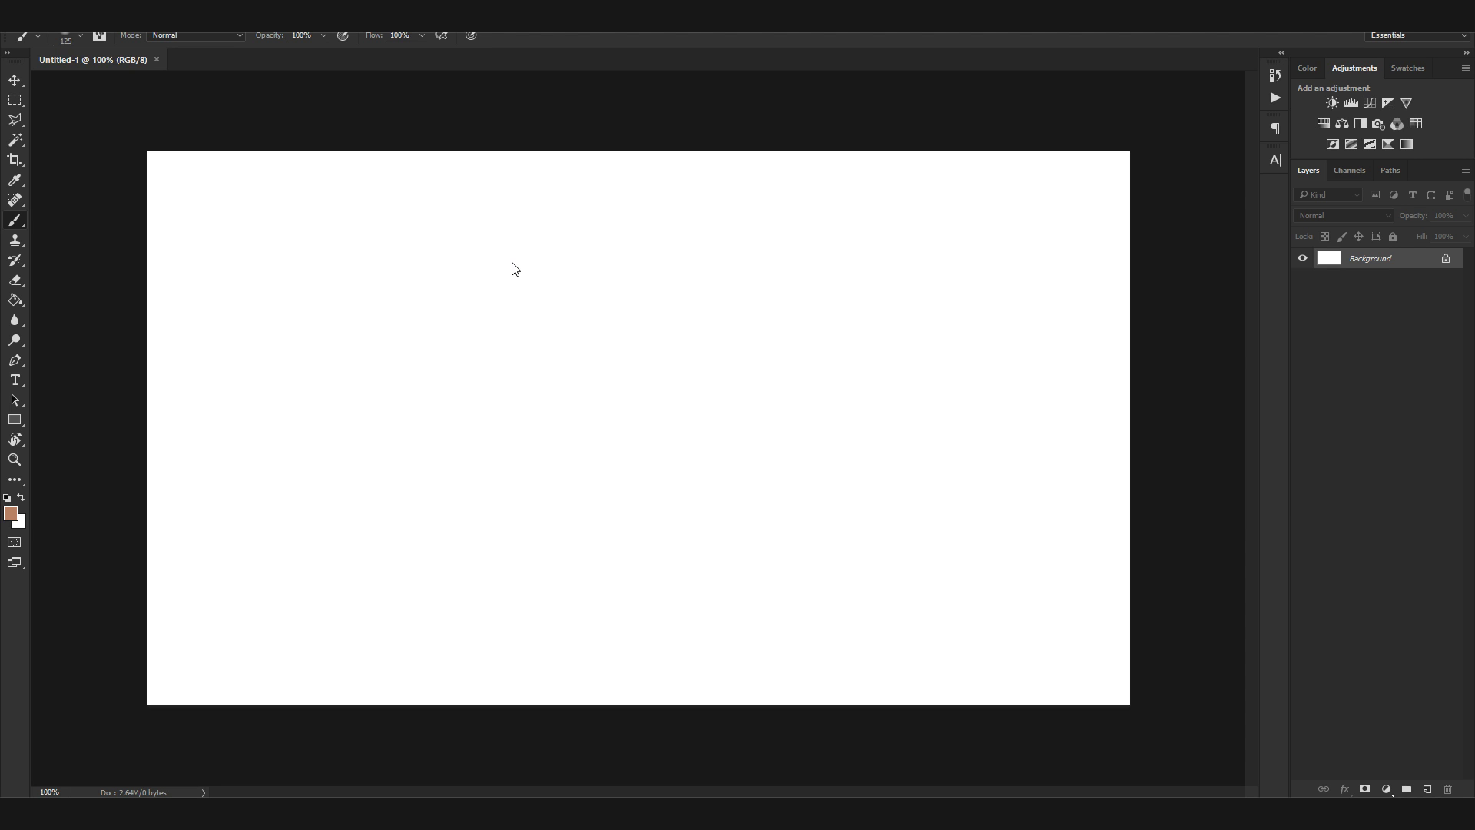
Open the Landscape Survival [Night] (x70) folder of the NAV Screenshot Pack under Graphics on Stuff (D:) in File Explorer
key(super+e)
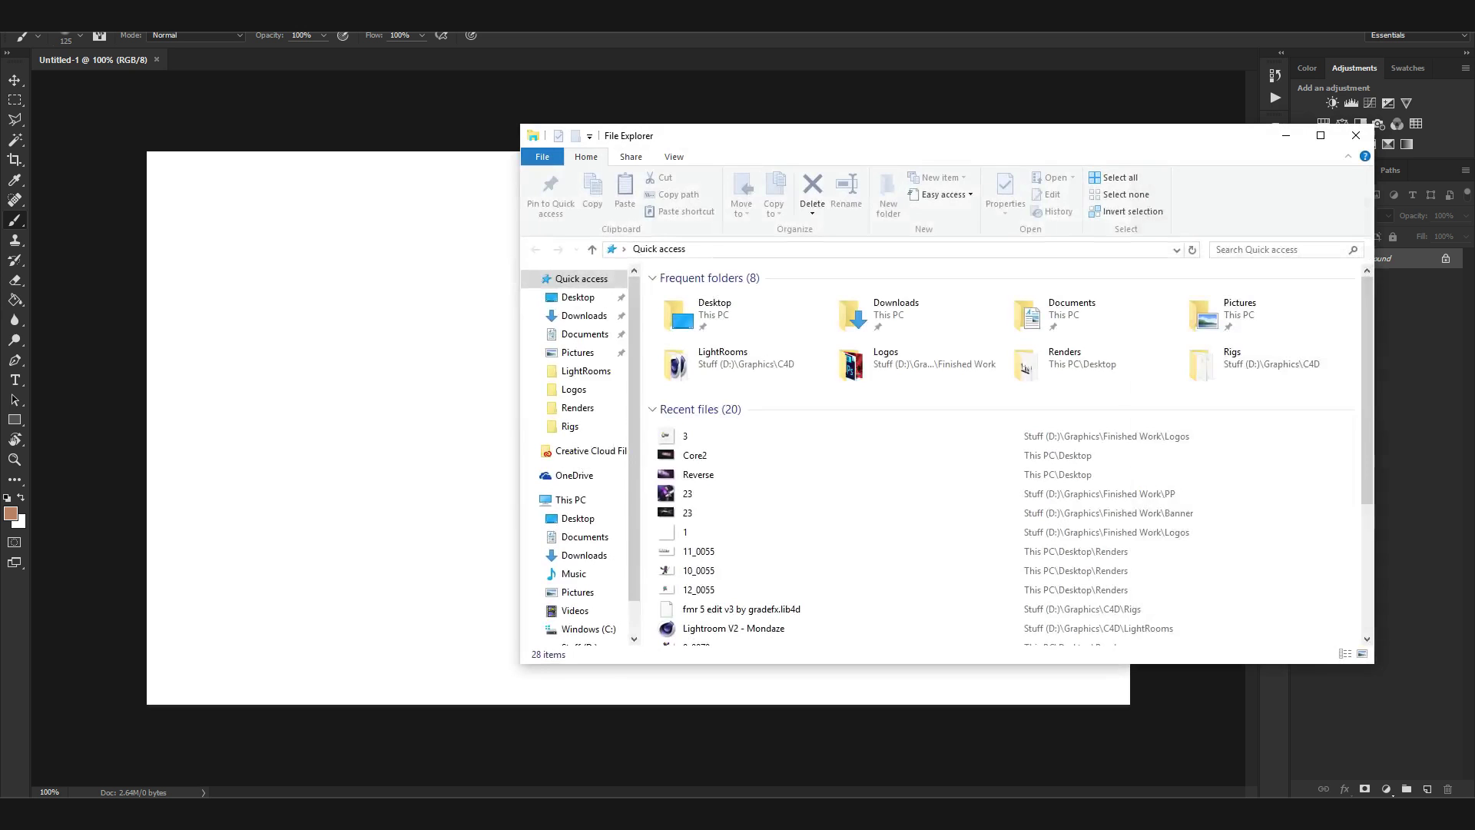
click(550, 501)
double_click(944, 434)
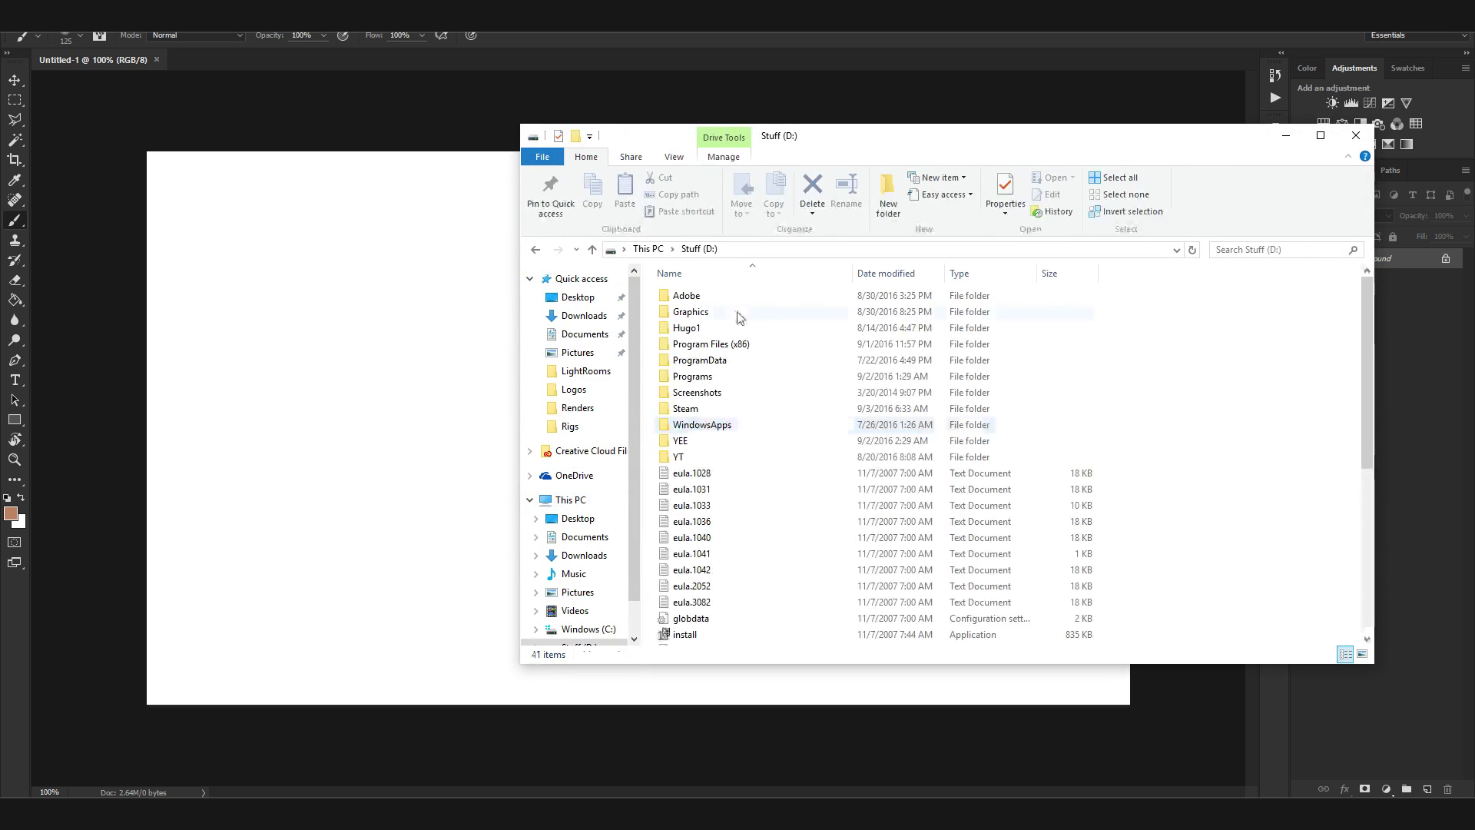
double_click(714, 328)
key(alt+Left)
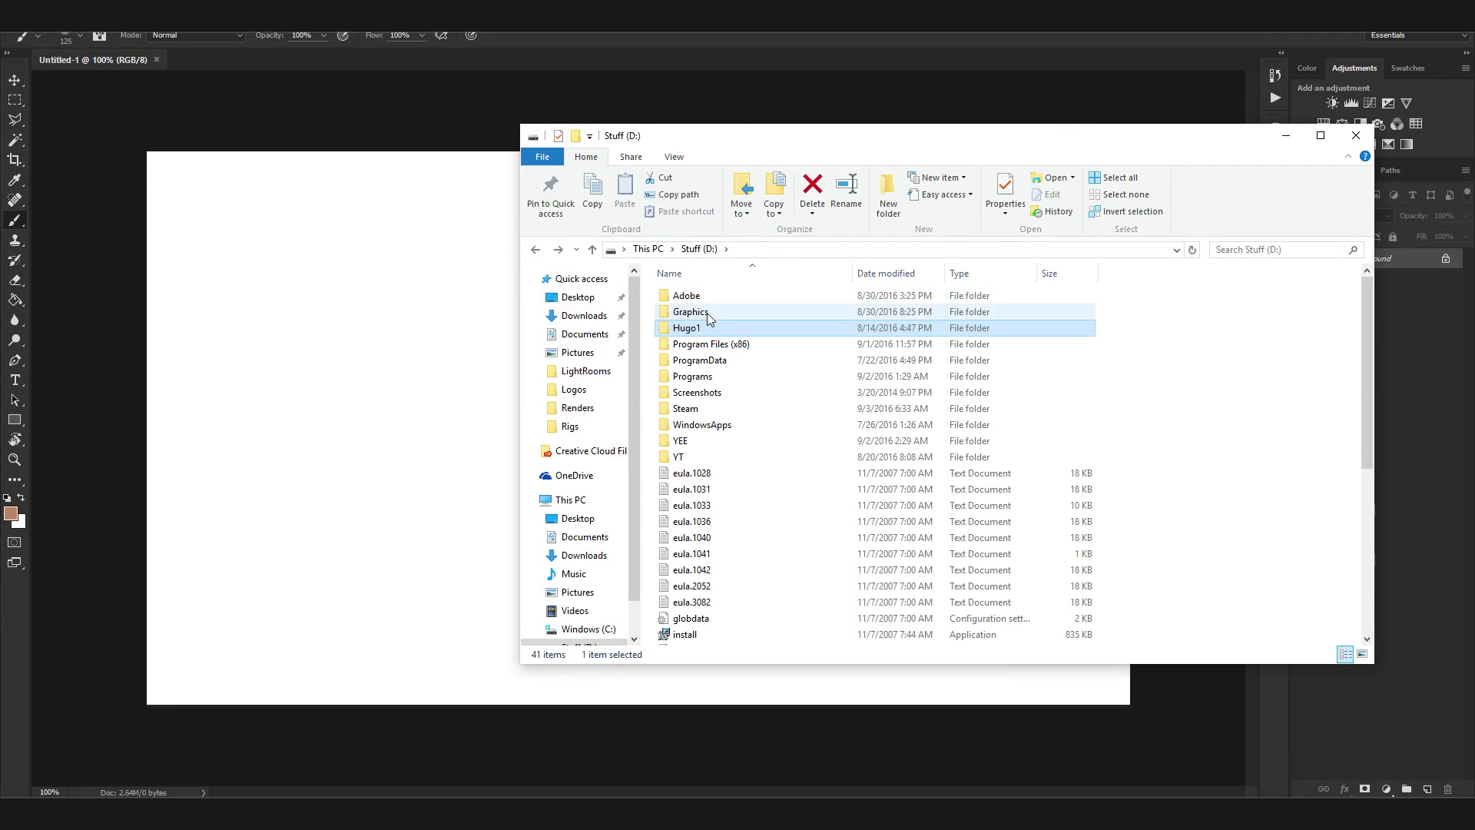
double_click(699, 312)
double_click(702, 376)
double_click(710, 311)
double_click(713, 311)
click(713, 300)
double_click(713, 301)
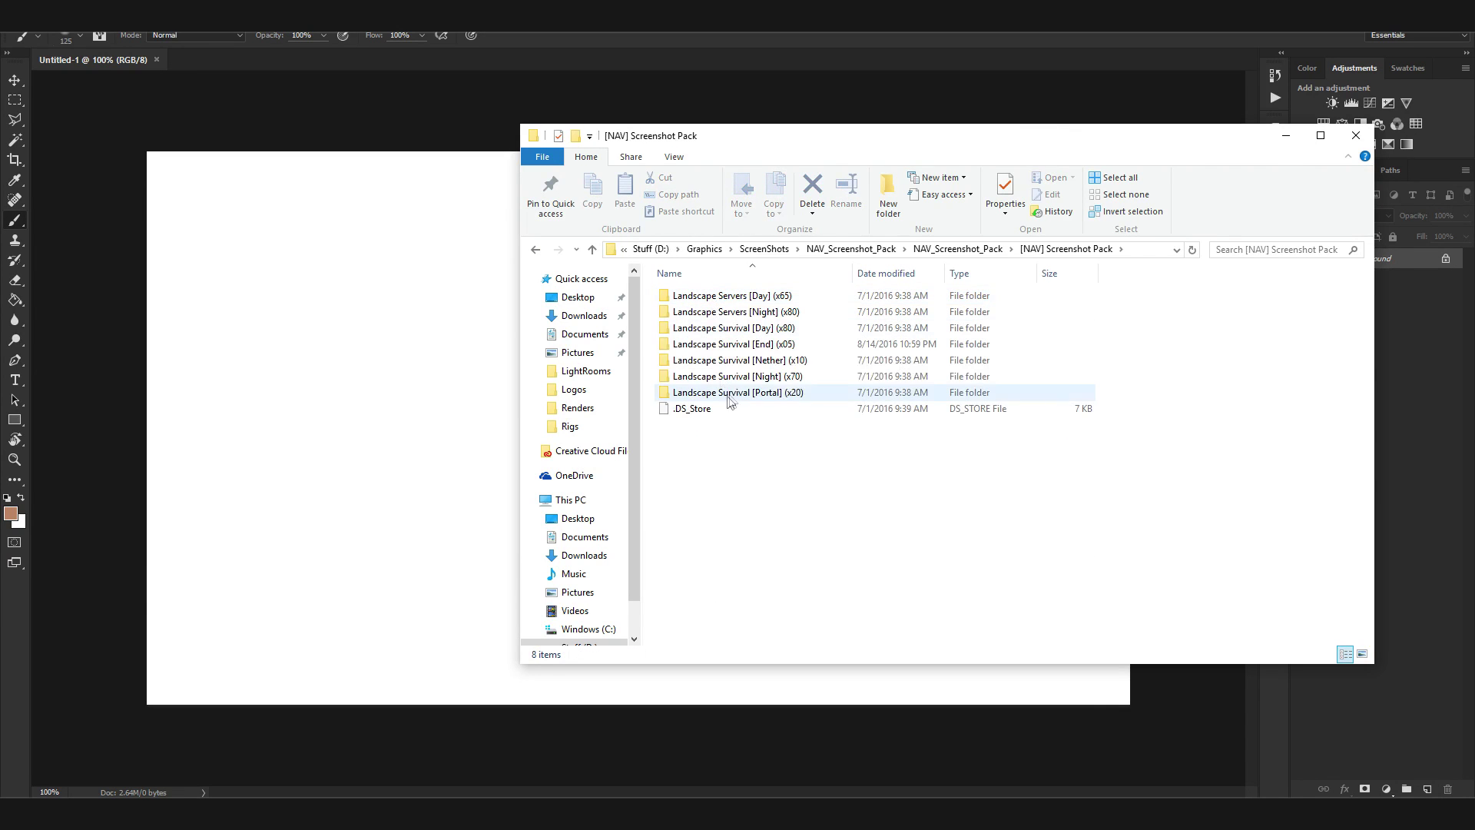
double_click(742, 376)
Place the Landscape Survival [Night] (10) screenshot into the document and enlarge it to cover the whole canvas
drag(779, 371, 795, 255)
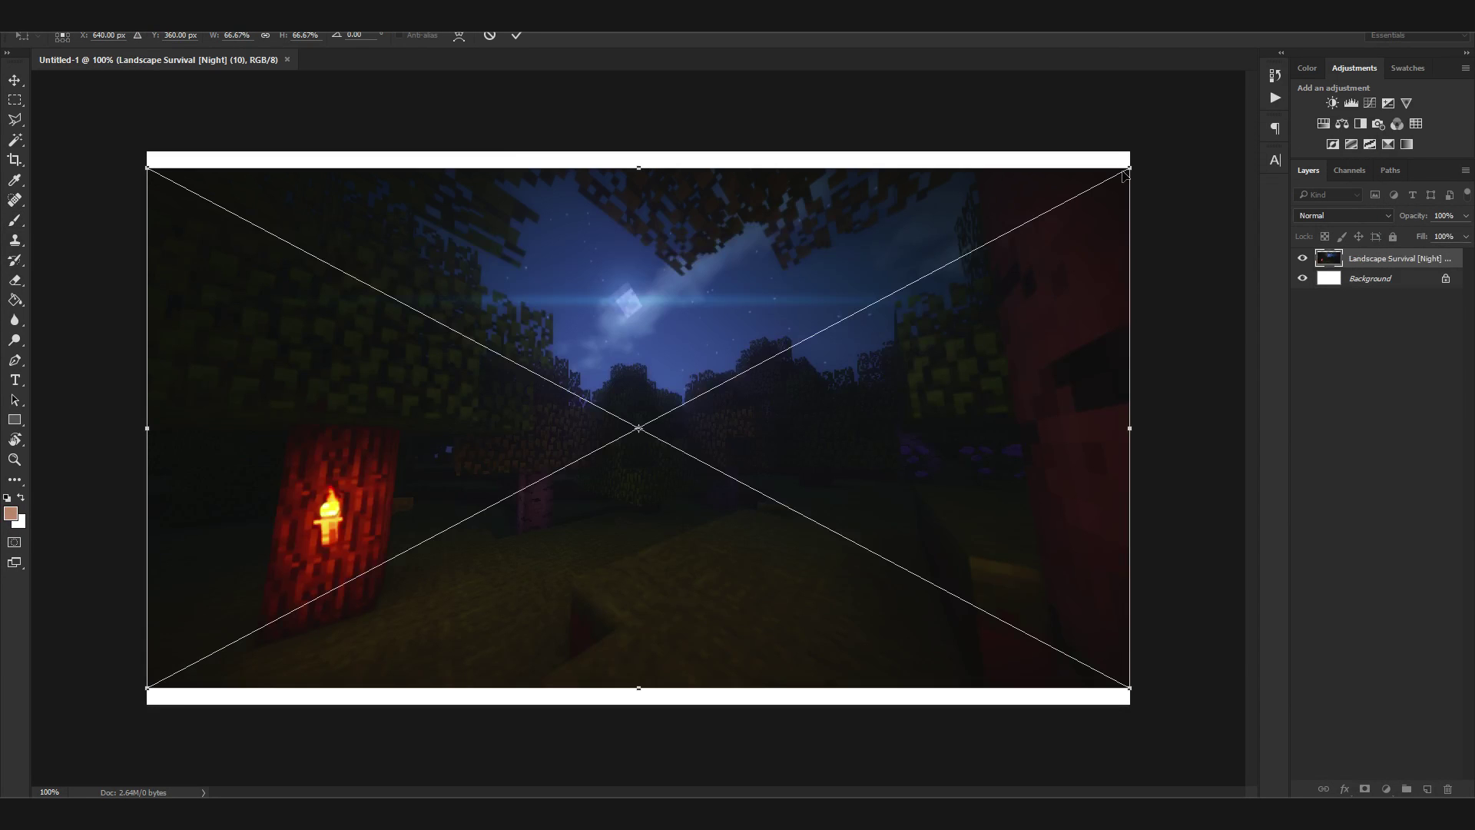
drag(1126, 154, 1244, 71)
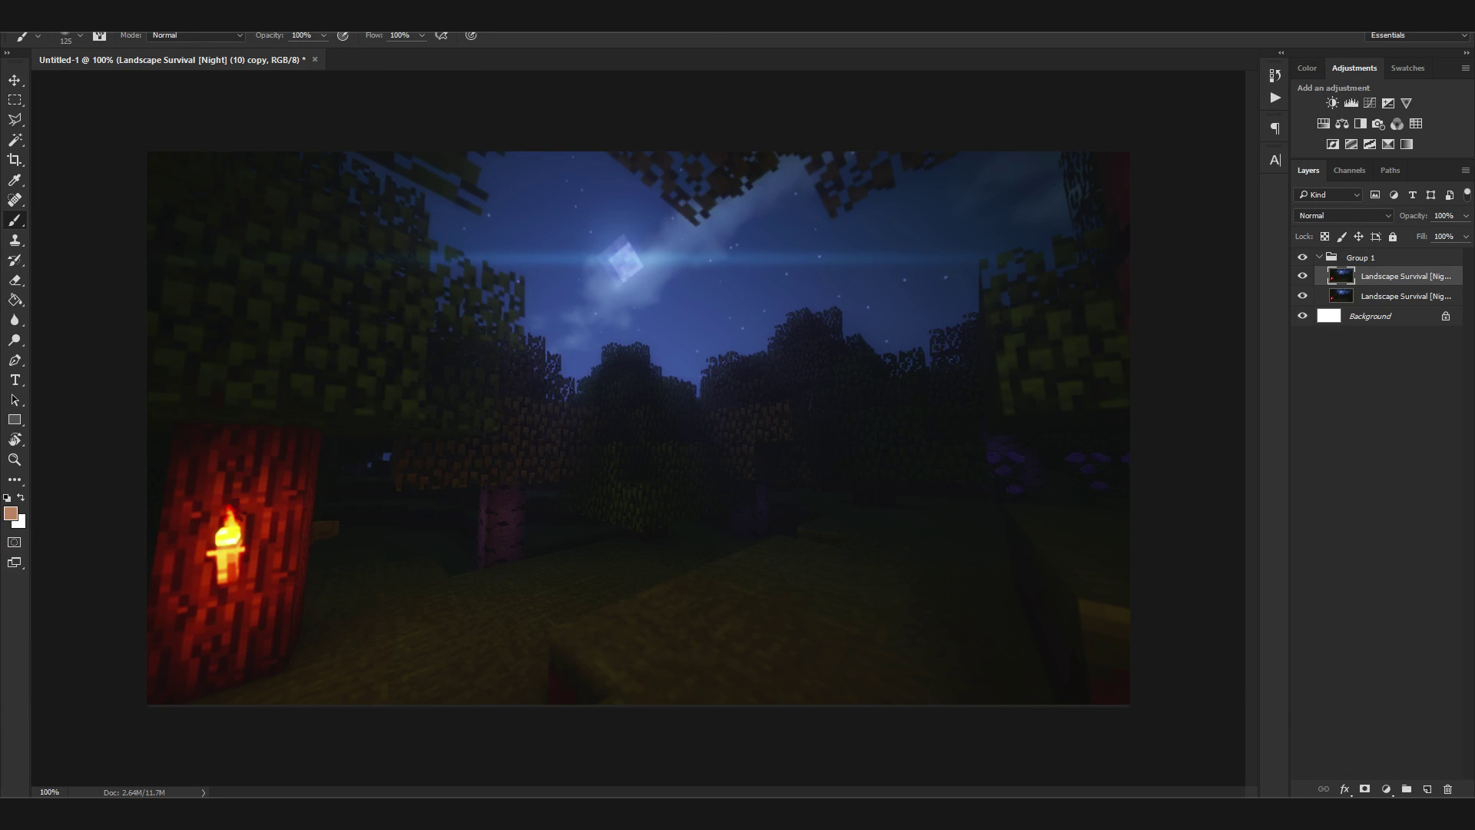
Apply a Motion Blur with angle 2° and distance 15 pixels to the upper screenshot layer in Group 1
click(244, 15)
mouse_move(312, 178)
click(478, 266)
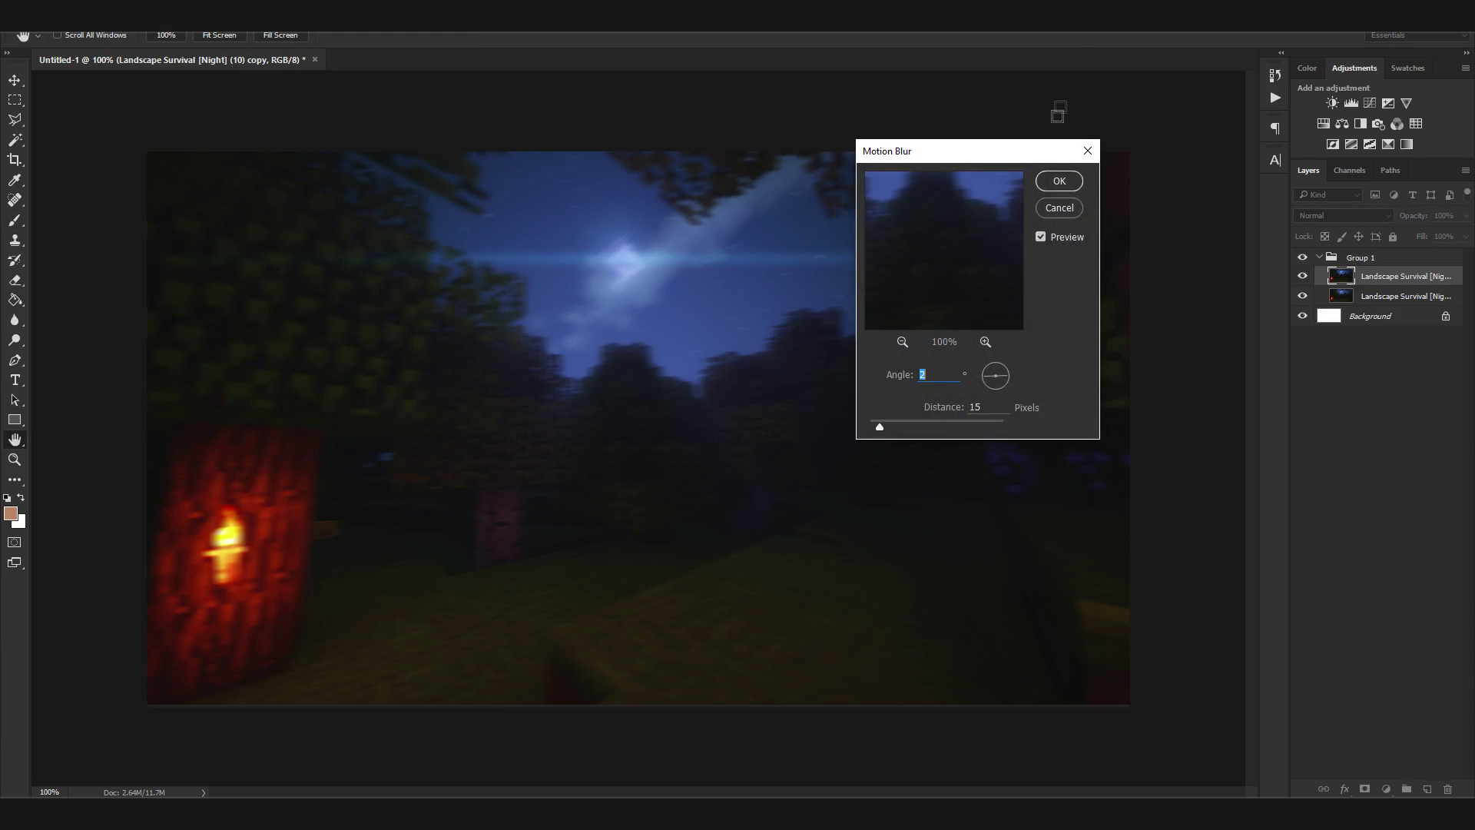
click(1058, 181)
Create a new layer group above Group 1
click(1316, 261)
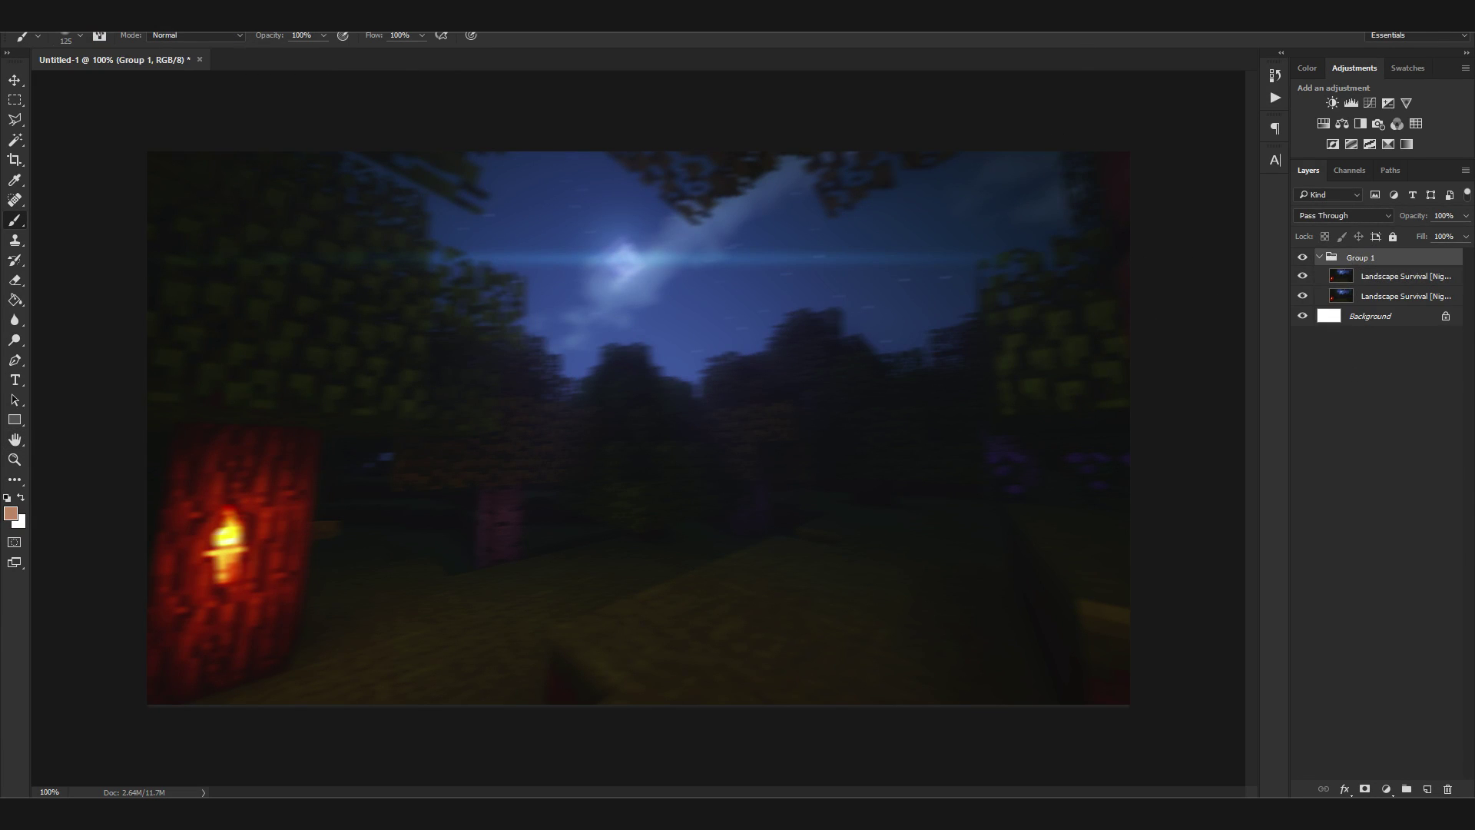
click(1406, 788)
Add a Black & White adjustment above the blurred screenshot in Group 1 and set its opacity to 20%
click(1369, 301)
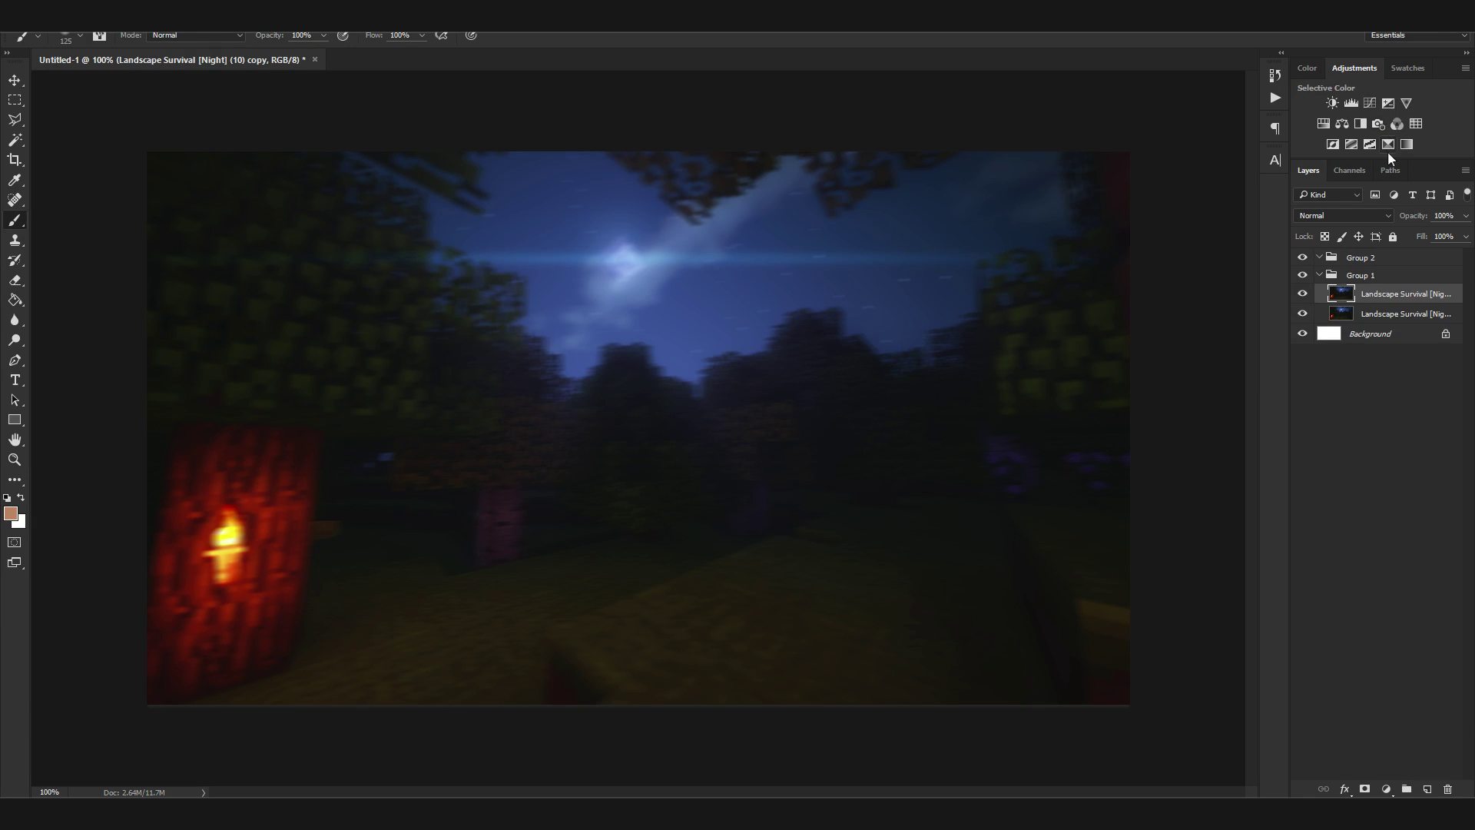
click(1357, 127)
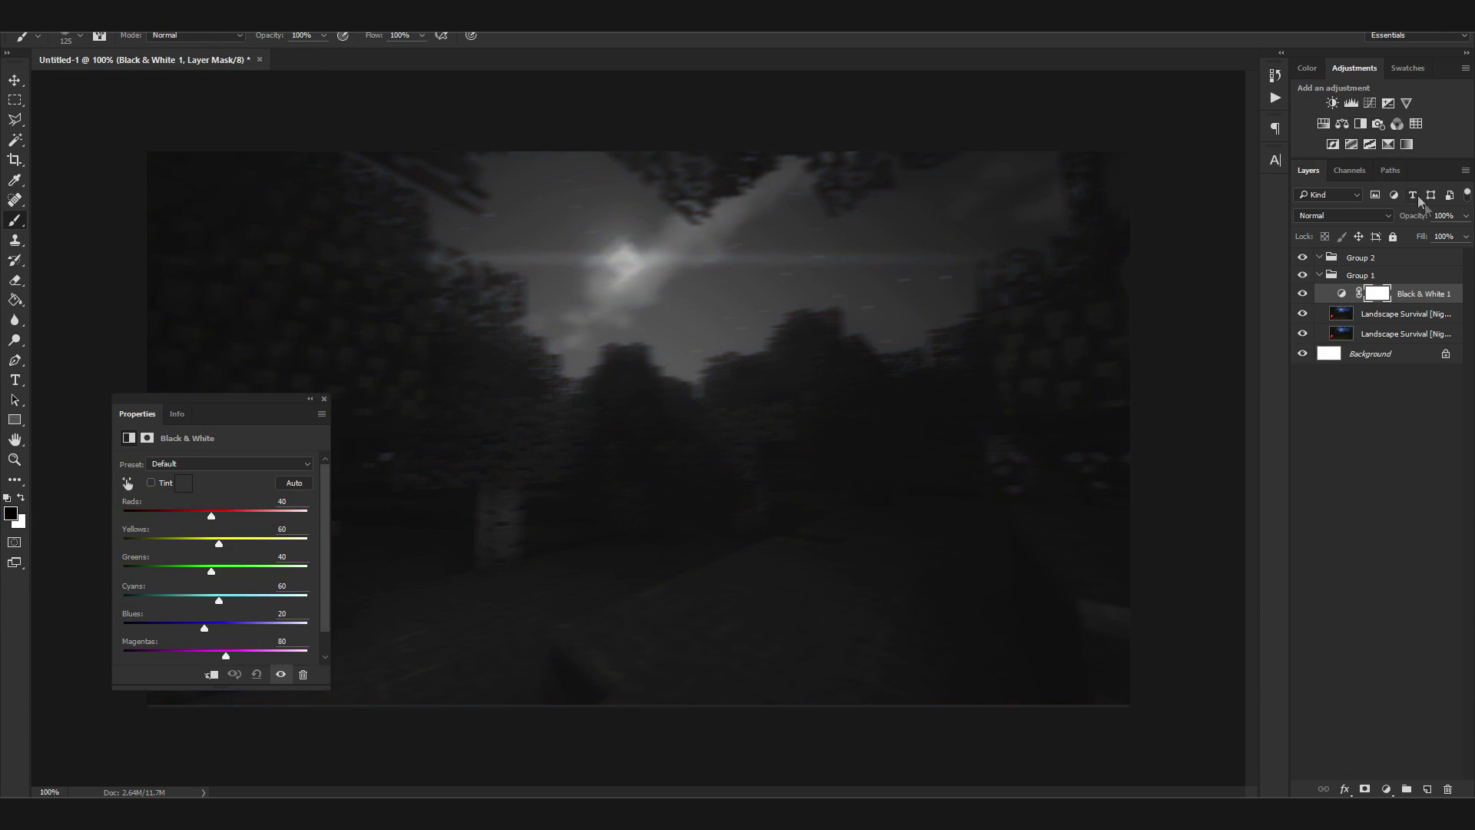
drag(1418, 218, 514, 287)
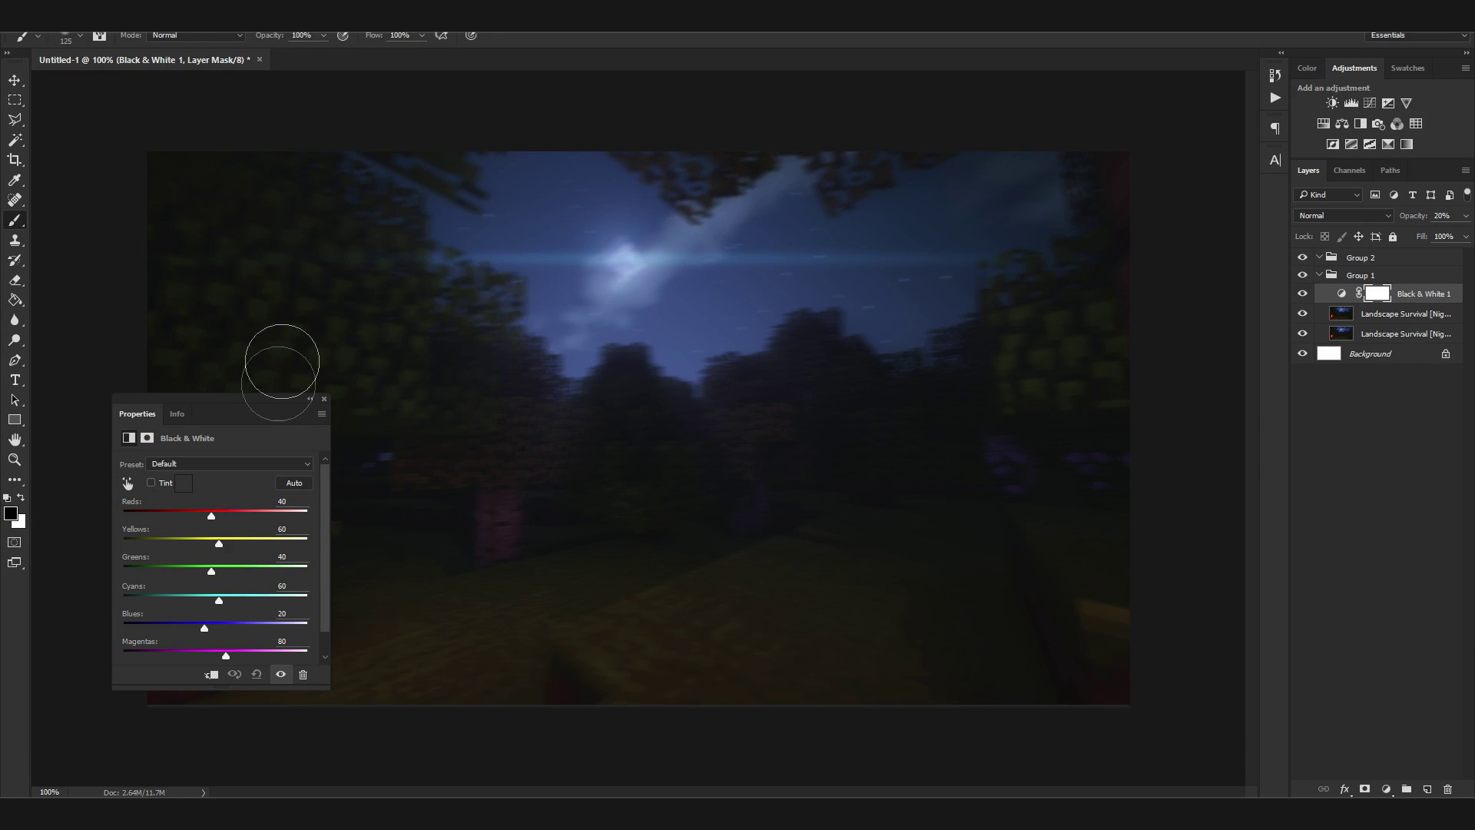
click(325, 398)
Add an Exposure adjustment above the Black & White layer with exposure +0.02 and offset +0.0004
click(1387, 103)
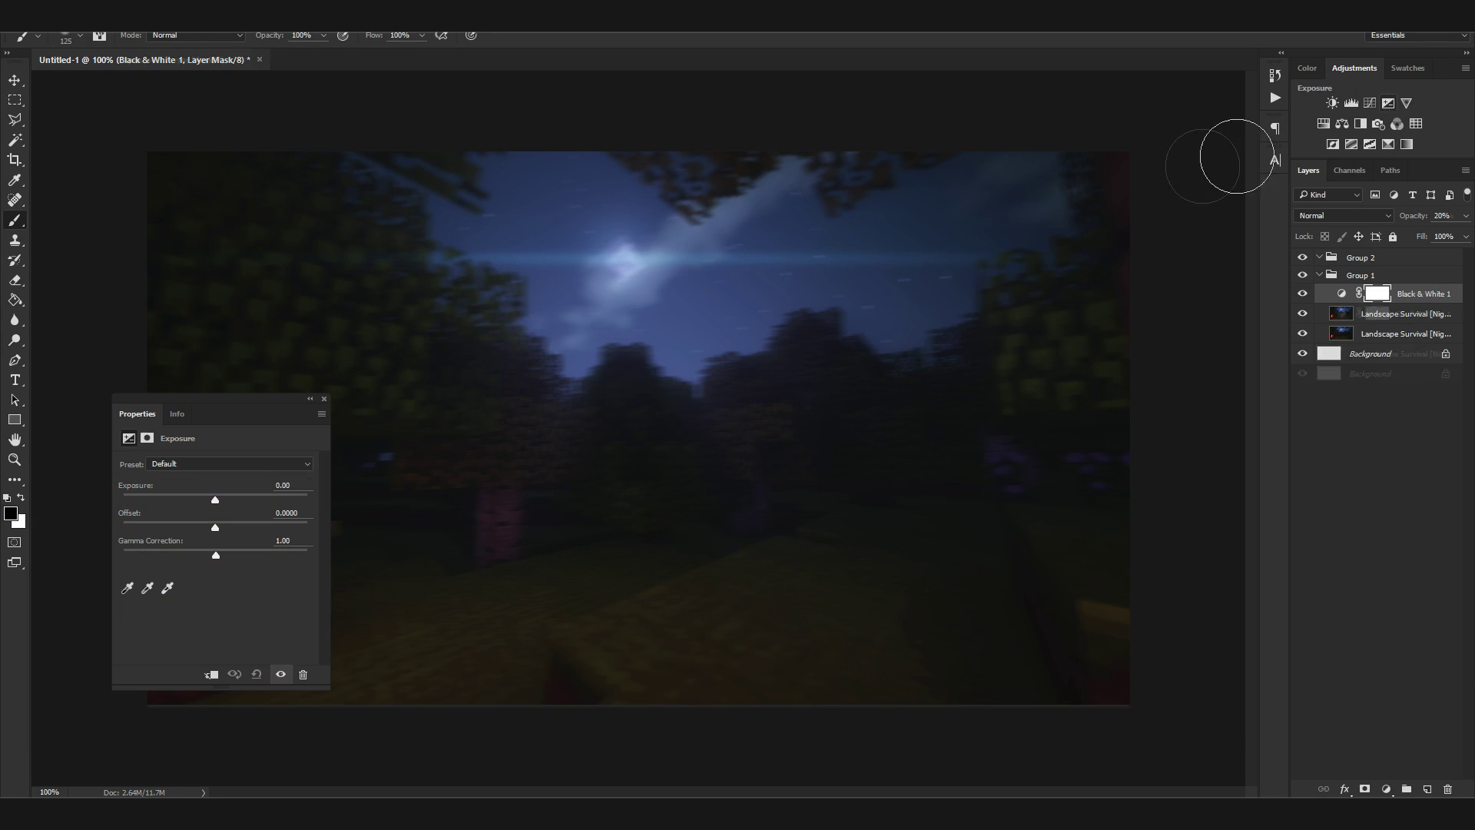
click(301, 516)
scroll(302, 517, up, 4)
click(302, 493)
key(ctrl+z)
click(305, 485)
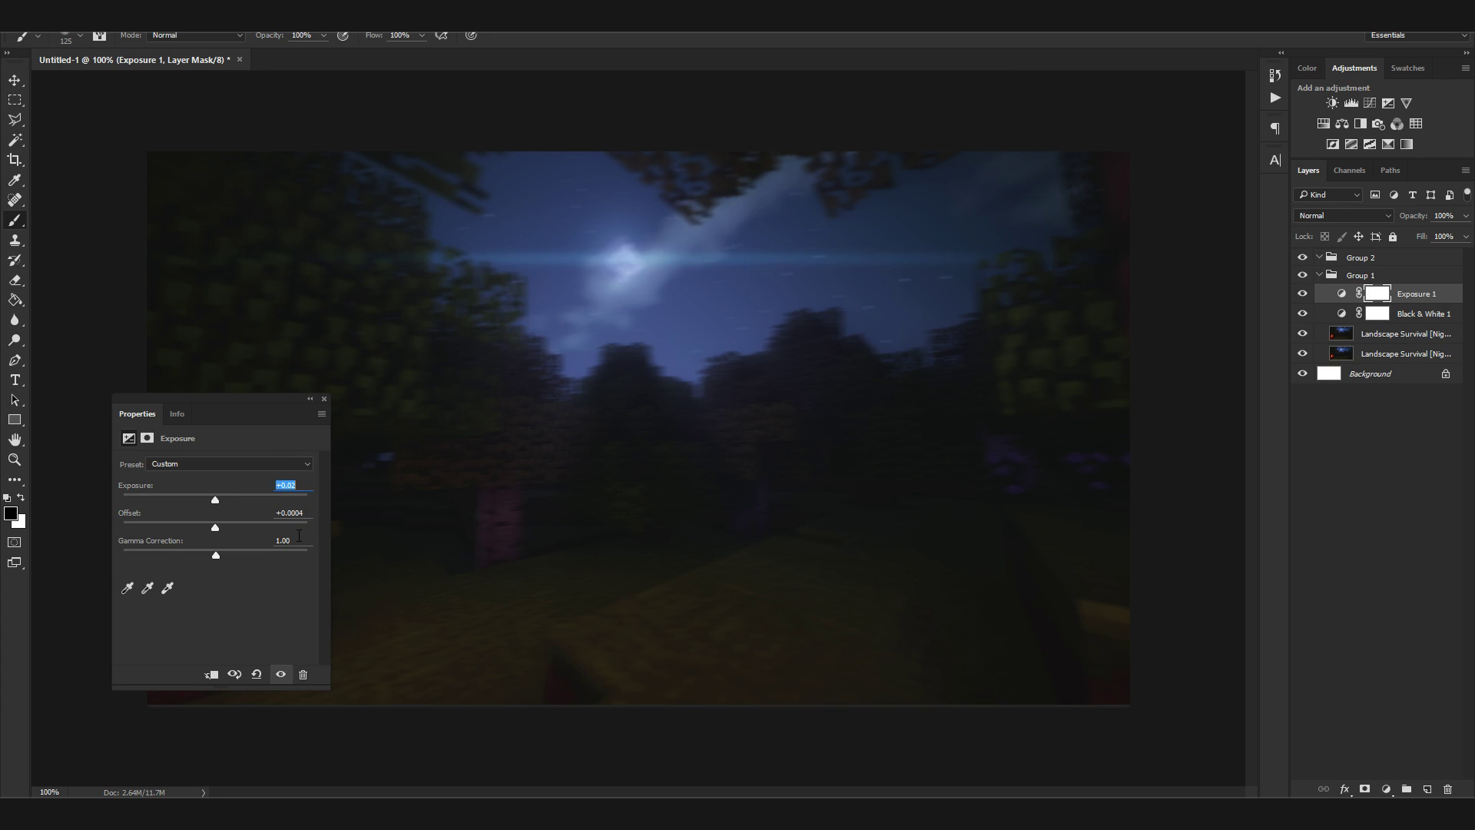
click(324, 399)
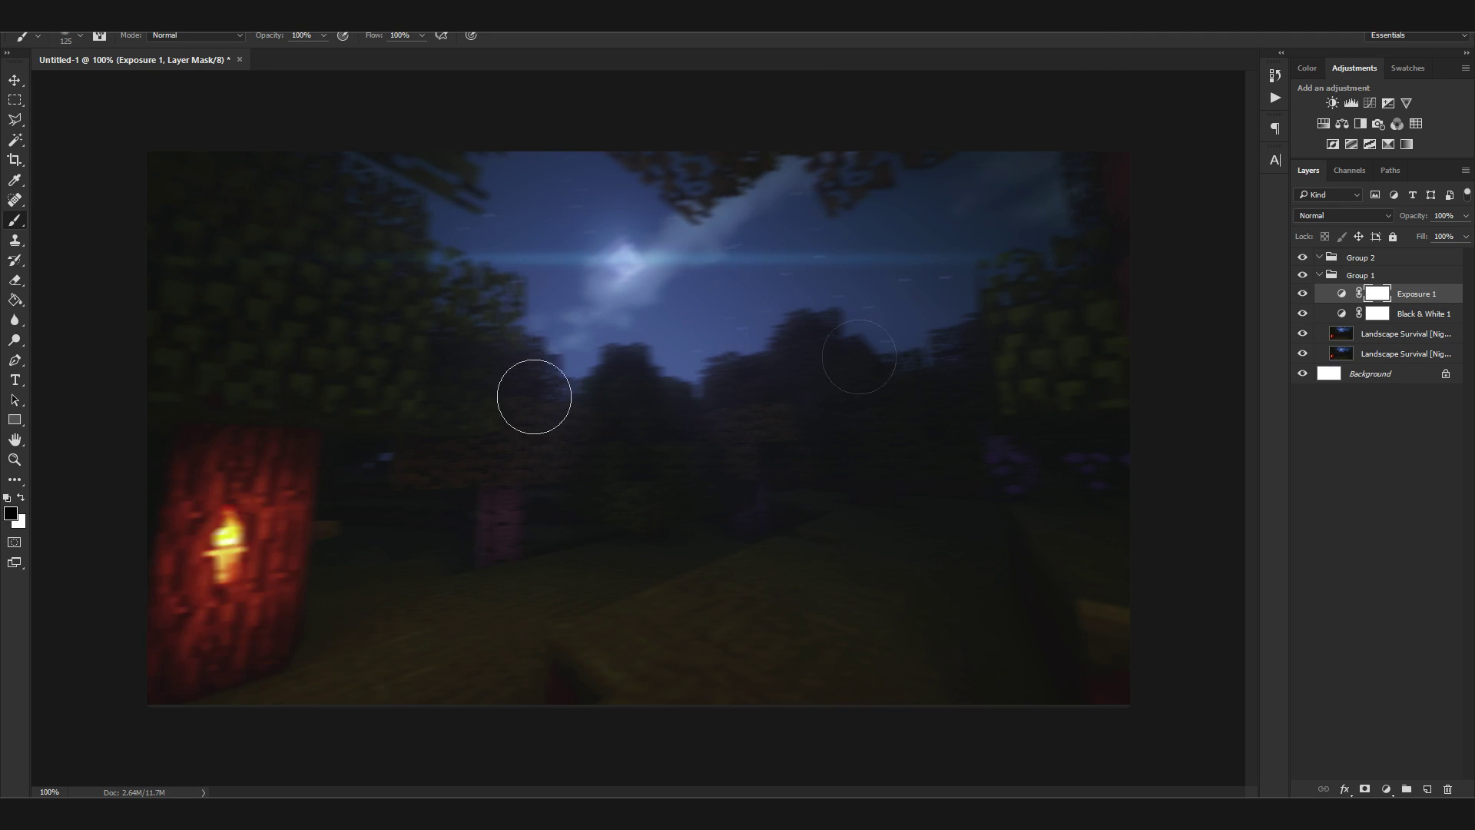
Rename the empty Group 2 to r1
click(1362, 276)
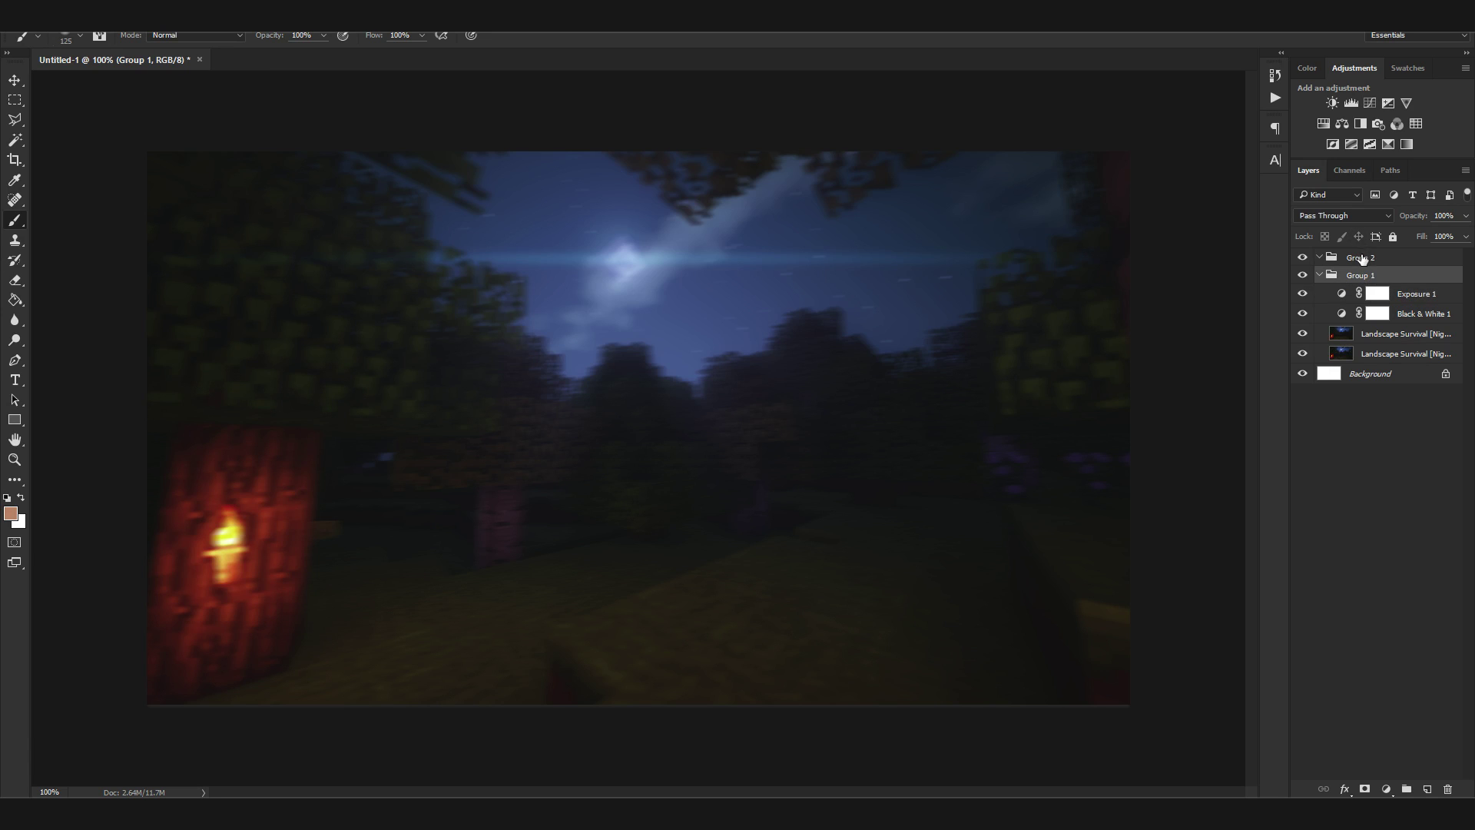
double_click(1362, 258)
key(BackSpace)
text(r1)
key(Return)
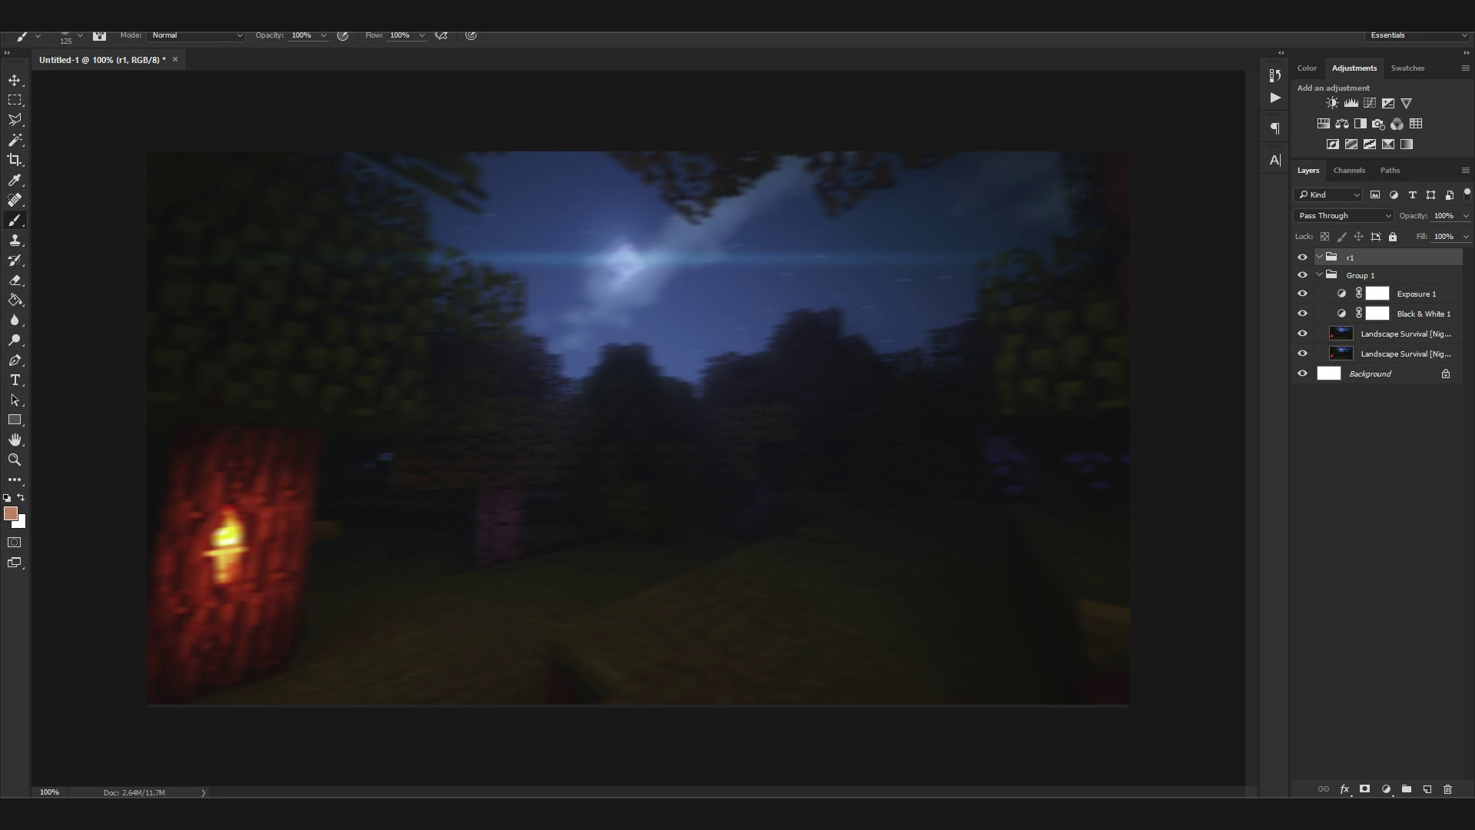
Try placing the 9_0070 render from the Desktop's Renders folder, and undo the placement
click(42, 16)
click(77, 289)
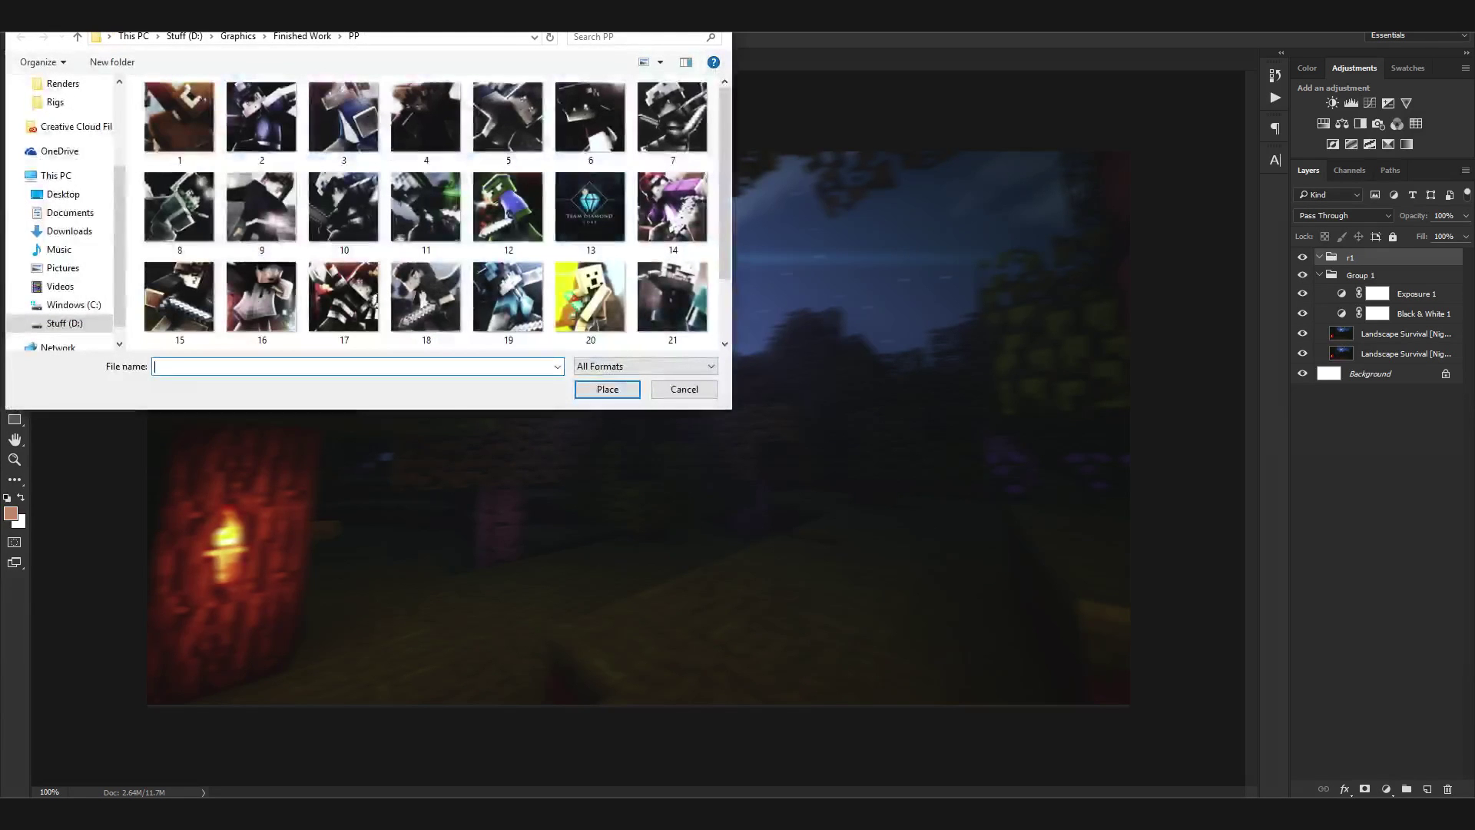
click(63, 193)
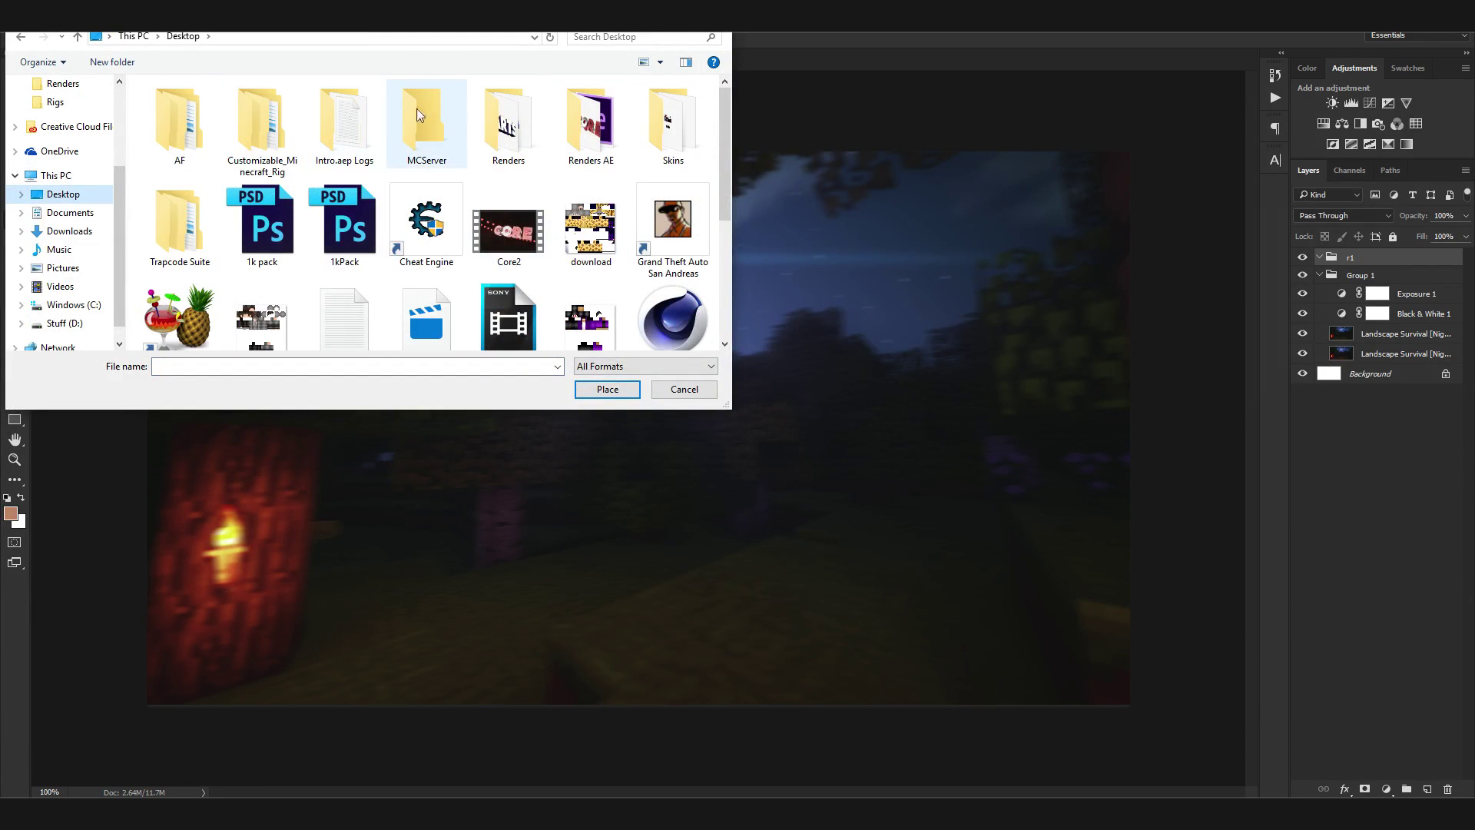
double_click(507, 122)
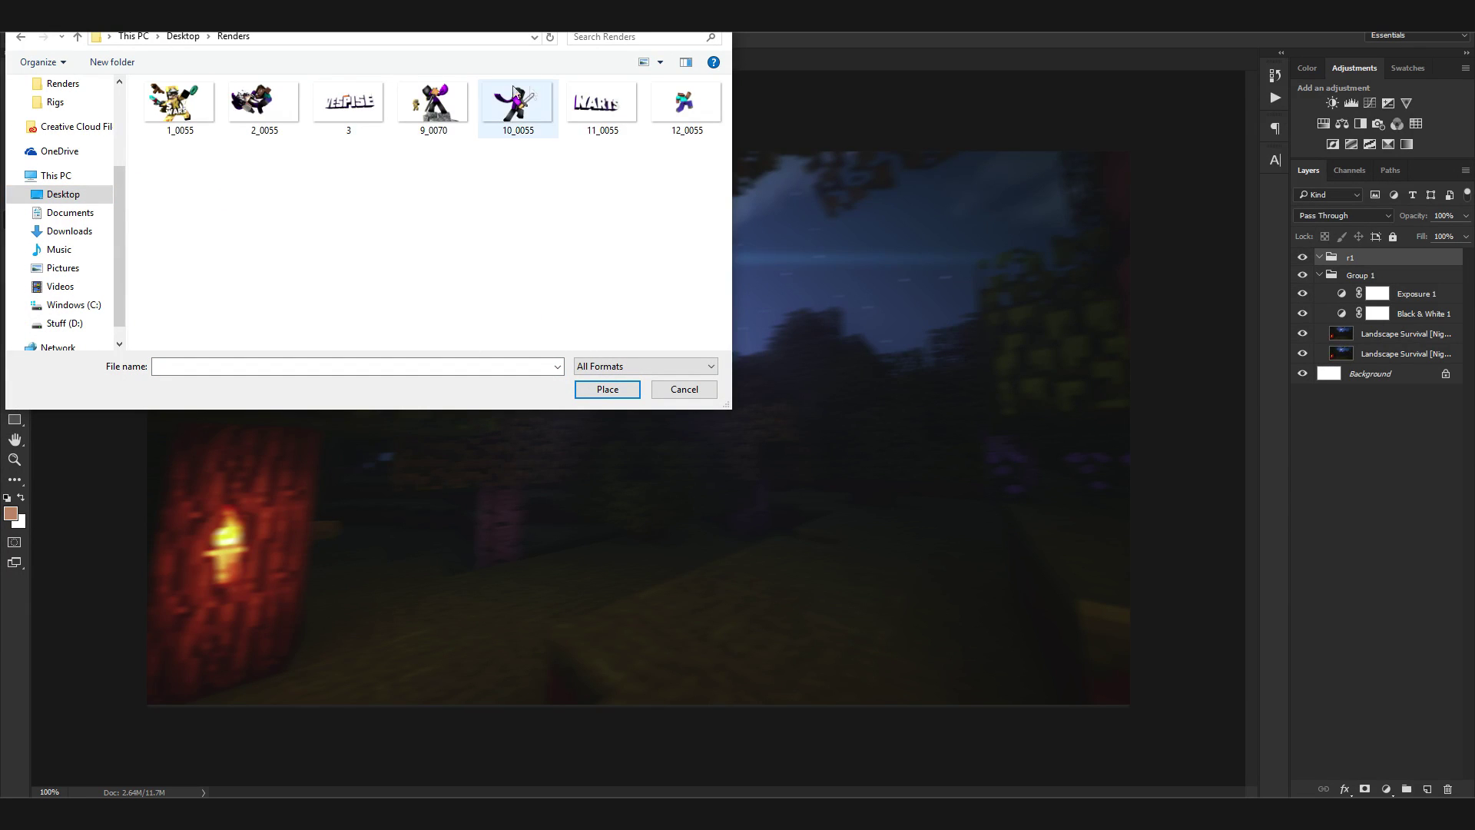
double_click(428, 108)
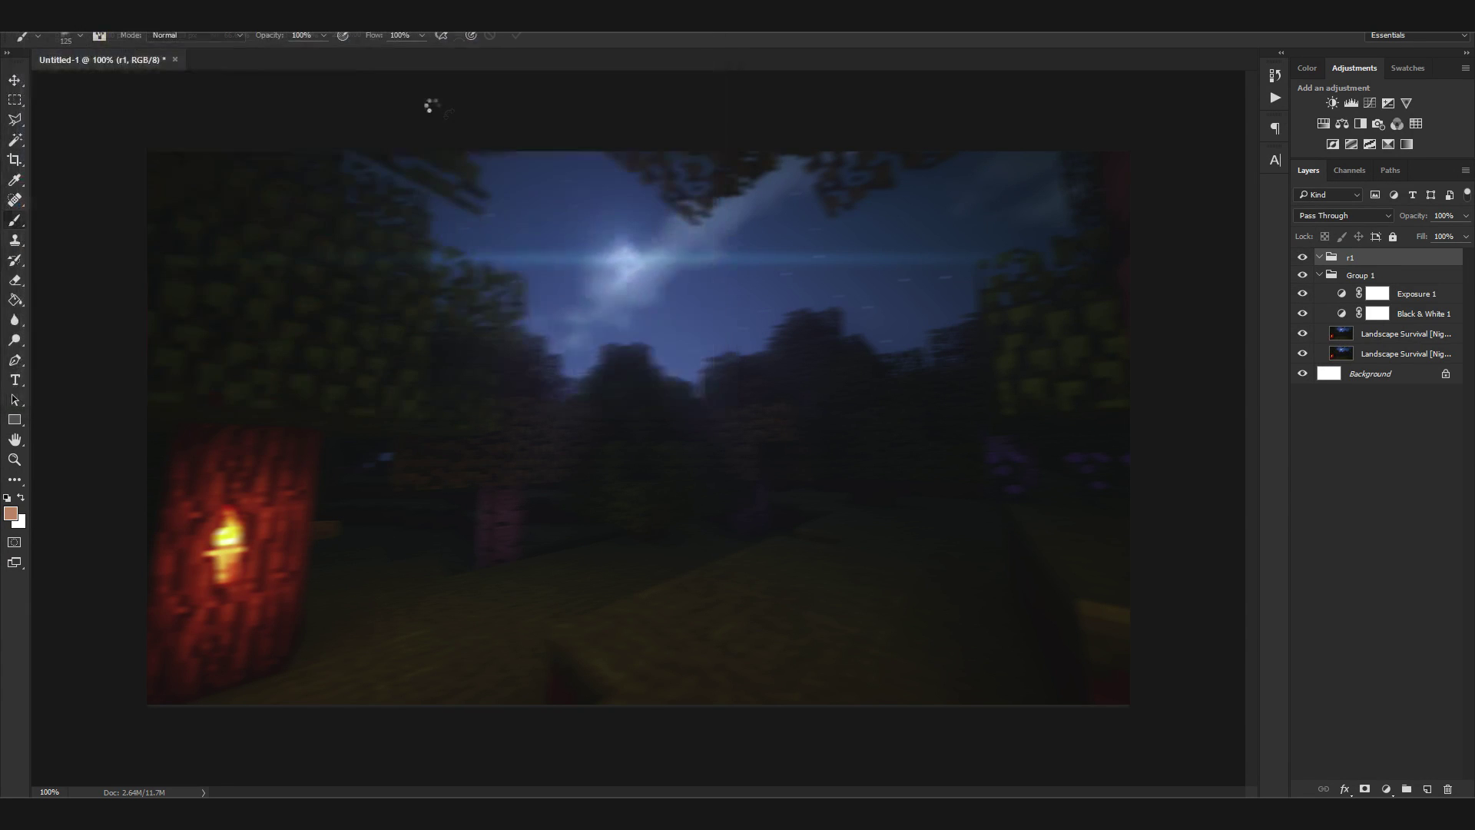
key(b)
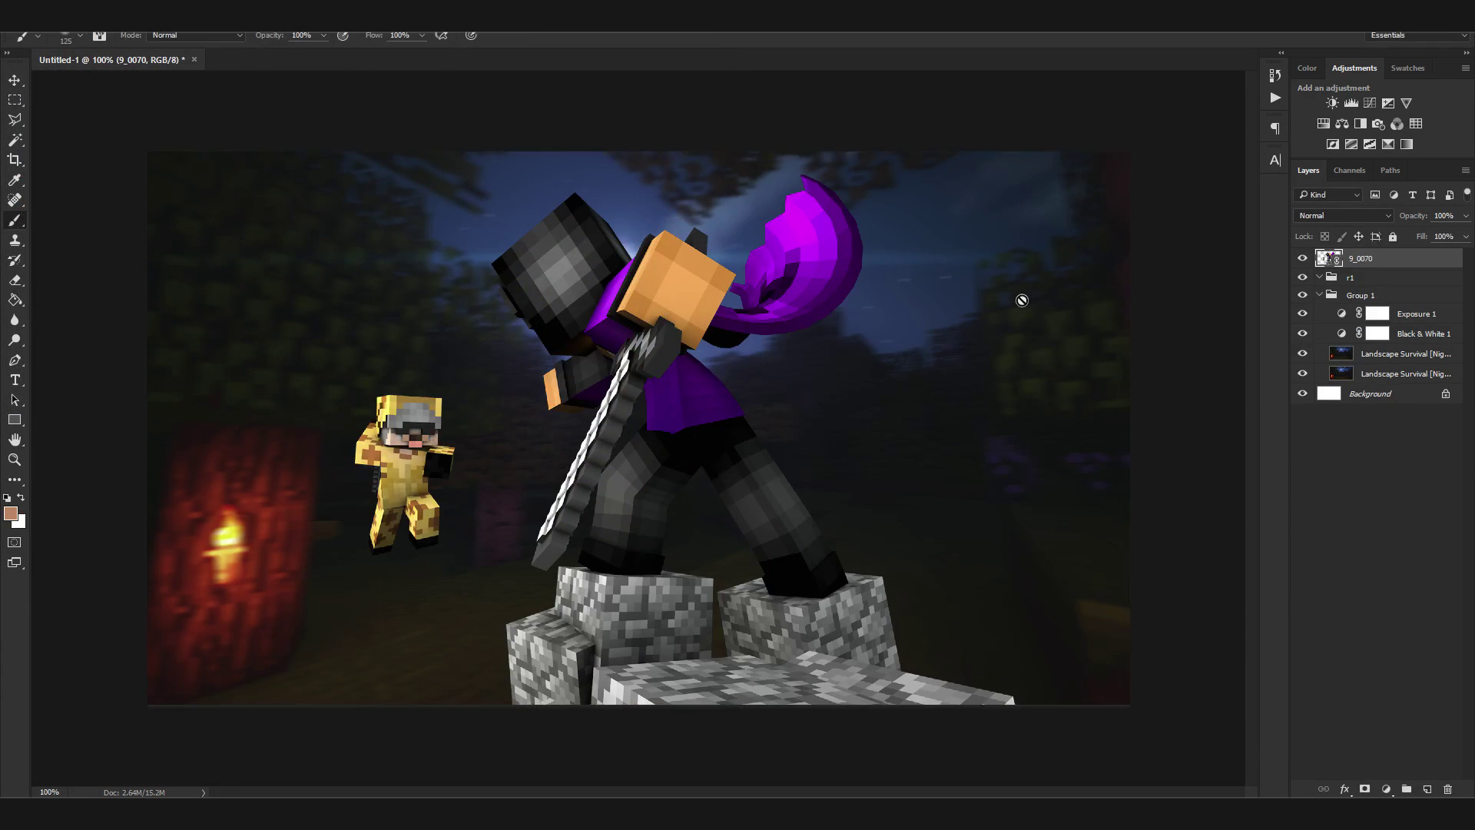
key(ctrl+z)
Place the 10_0055 render from the Renders folder and move its layer into the r1 group
key(alt+f)
click(164, 317)
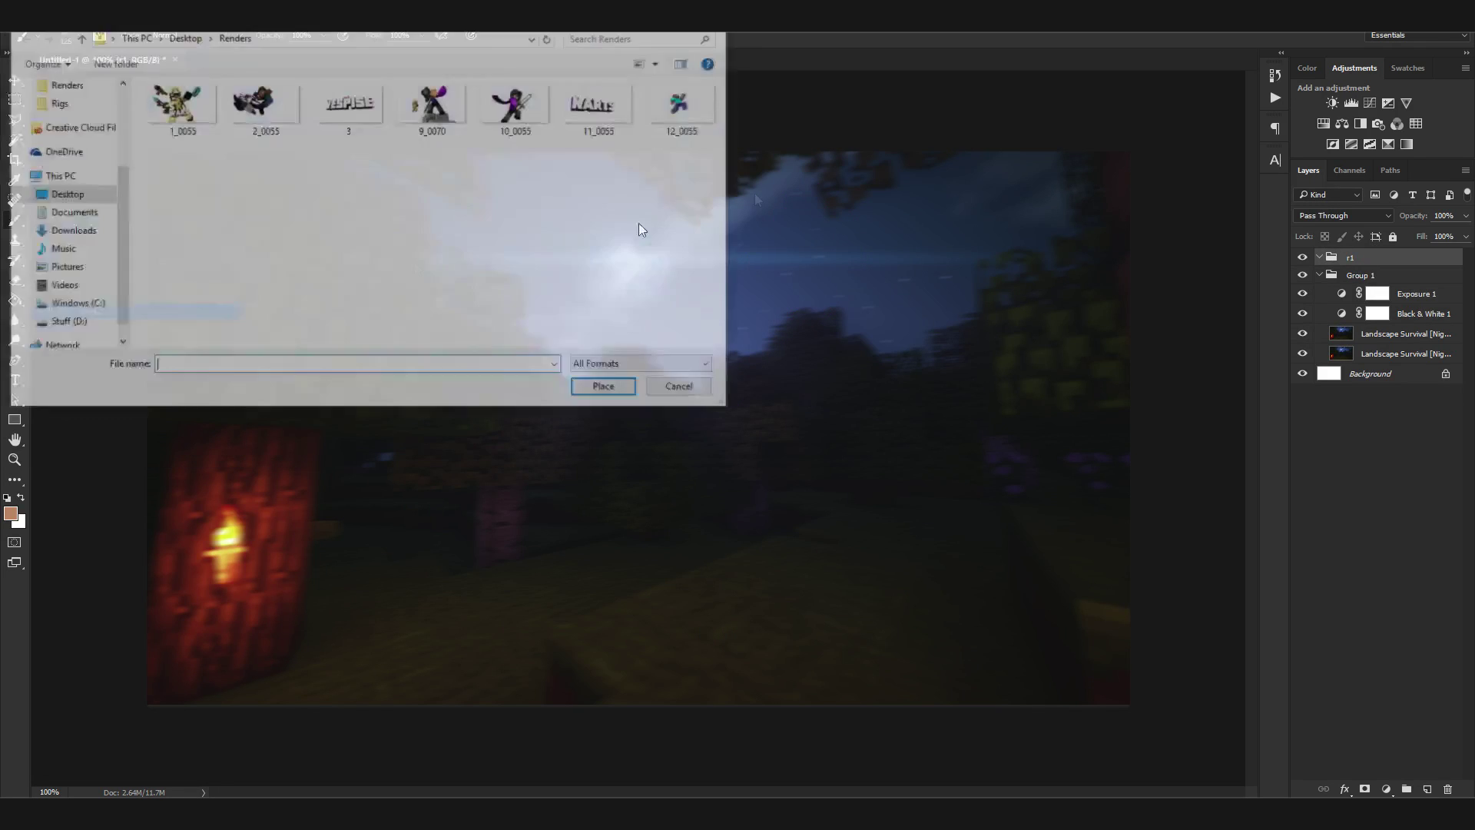
click(513, 116)
double_click(513, 115)
drag(826, 357, 814, 357)
key(Return)
mouse_move(1371, 259)
mouse_down()
mouse_move(1386, 277)
mouse_move(1375, 287)
mouse_up()
Rasterize the 10_0055 layer and delete the pale sliver beside the character's head using a Magic Wand selection
right_click(1375, 287)
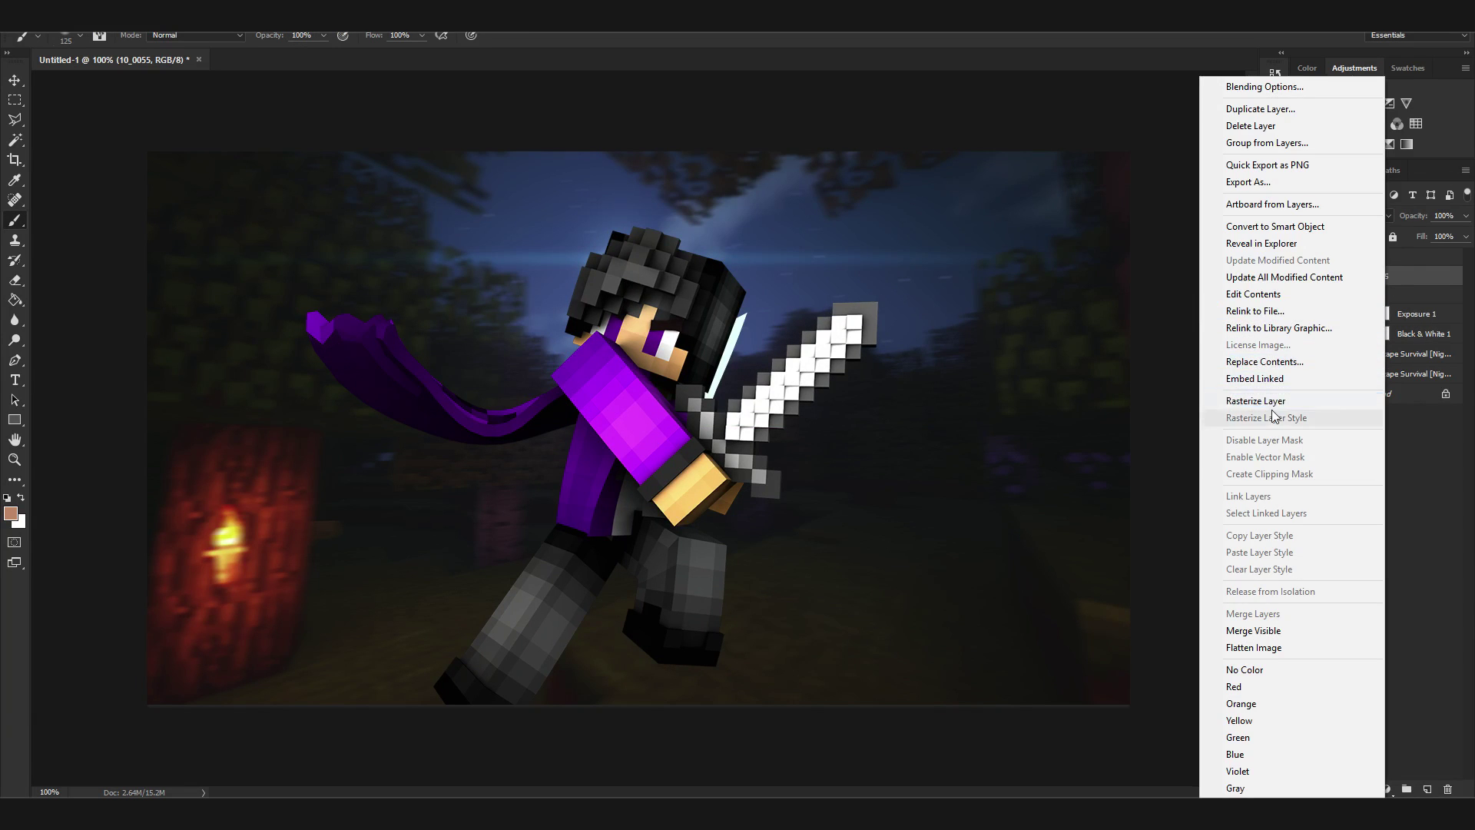
click(1289, 395)
click(15, 139)
click(762, 302)
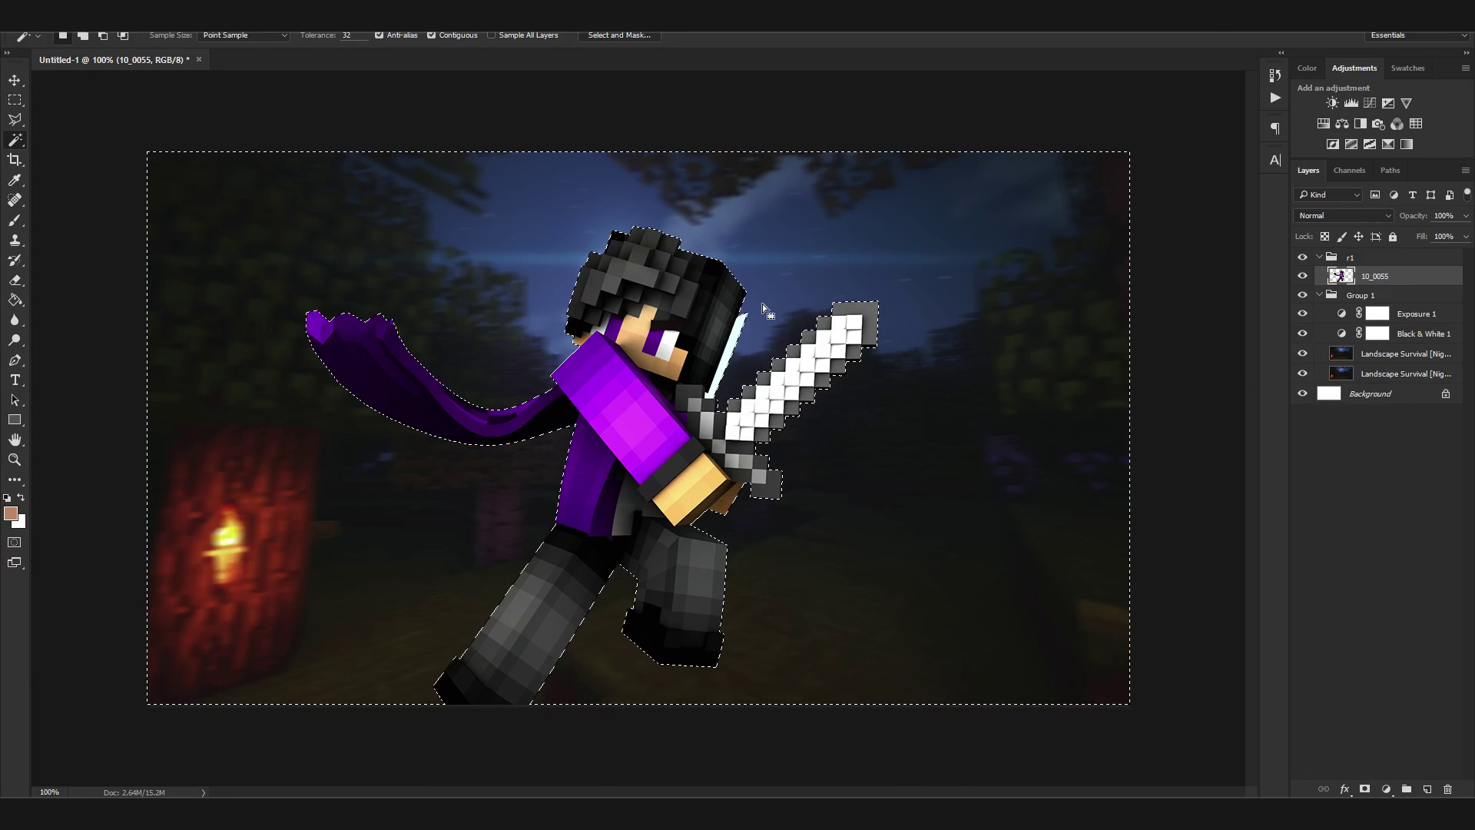
click(737, 350)
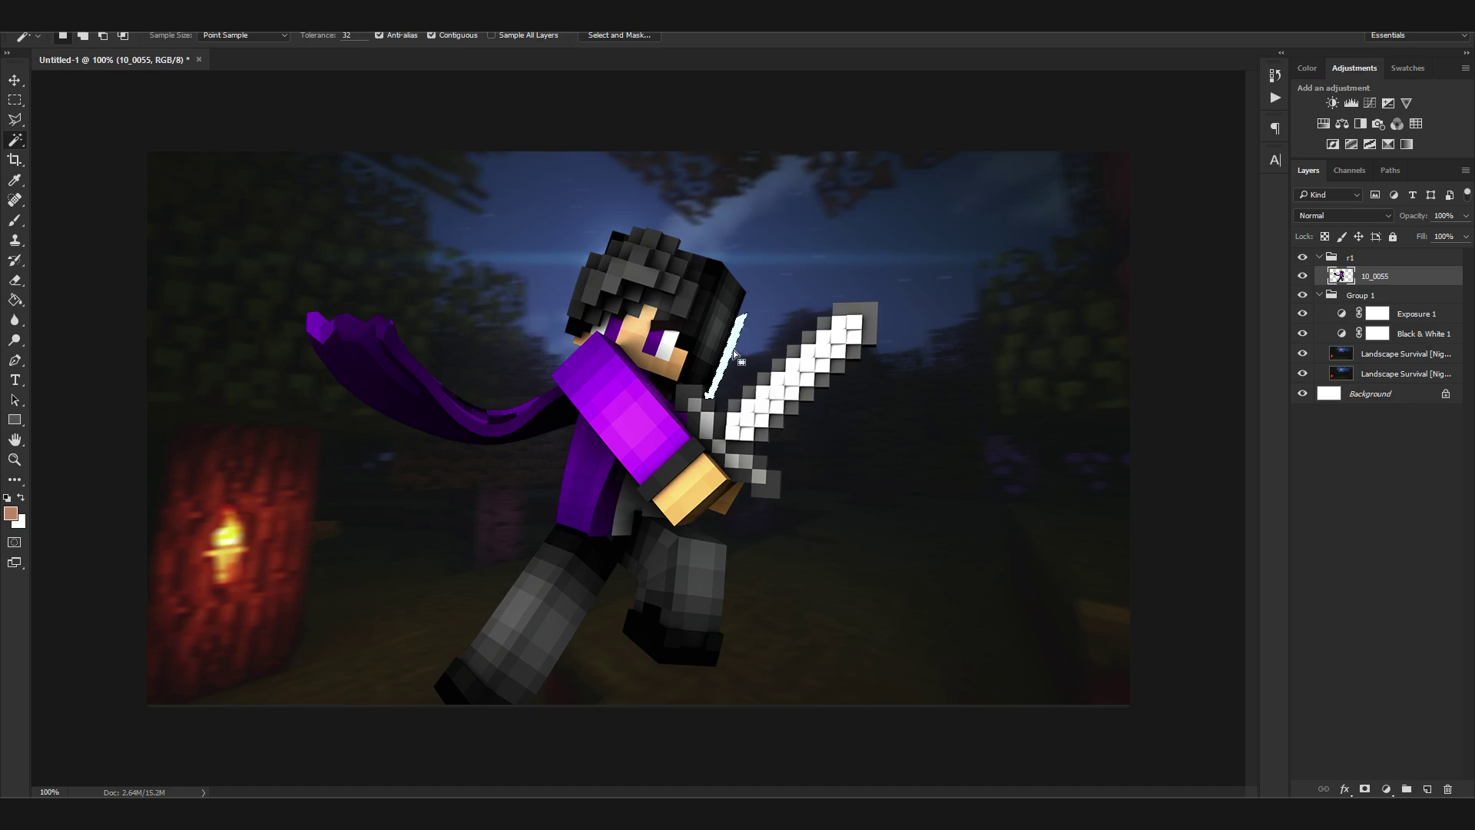
key(Delete)
key(ctrl+d)
Scale the character render up slightly and shift it a little to the right on the canvas
key(ctrl+t)
drag(878, 227, 922, 200)
drag(801, 293, 816, 294)
key(Return)
key(w)
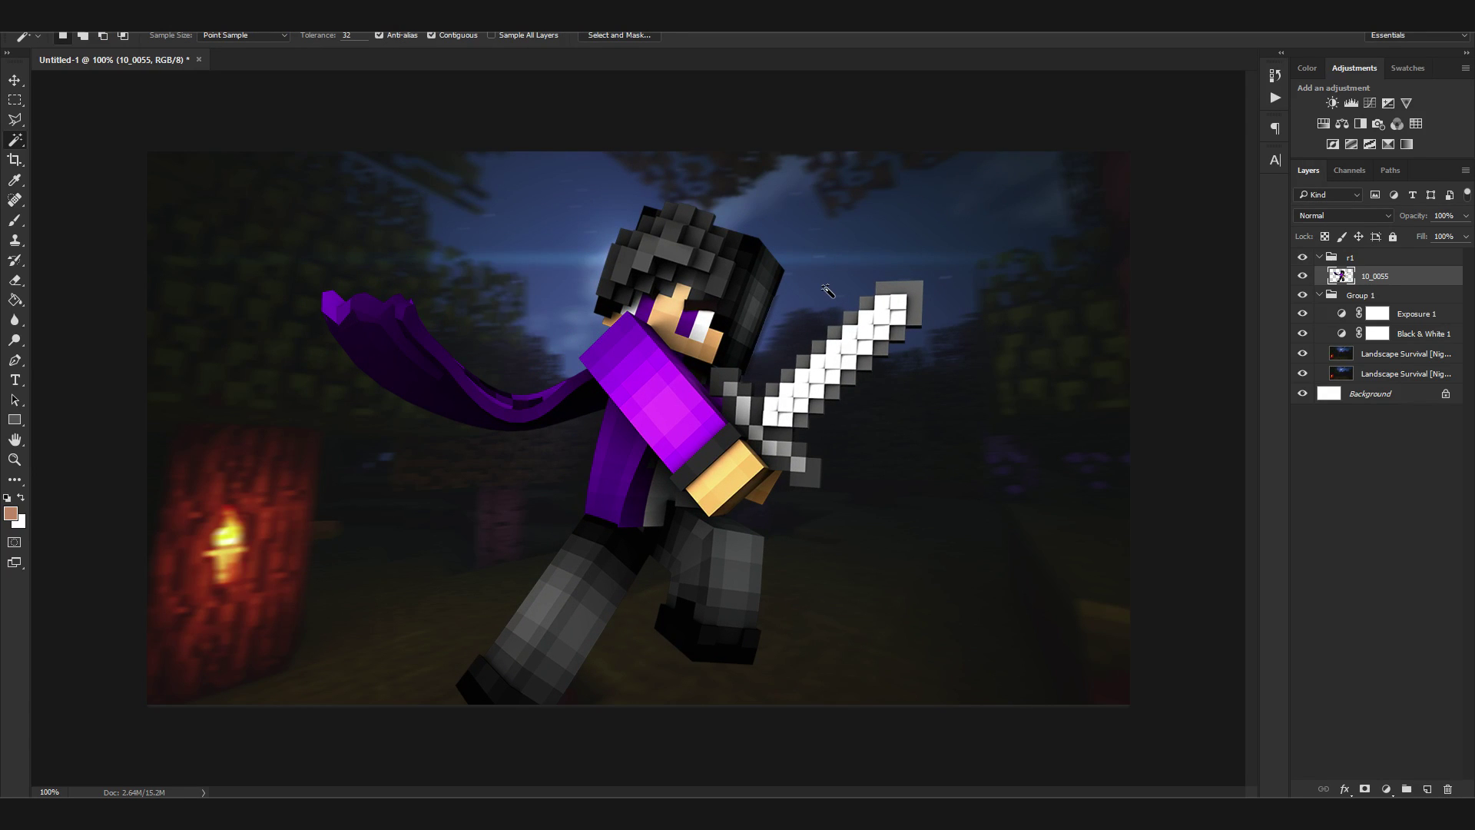
Duplicate the 10_0055 layer and apply Plastic Wrap to the copy with highlight strength 15, detail 9 and smoothness 7
click(15, 80)
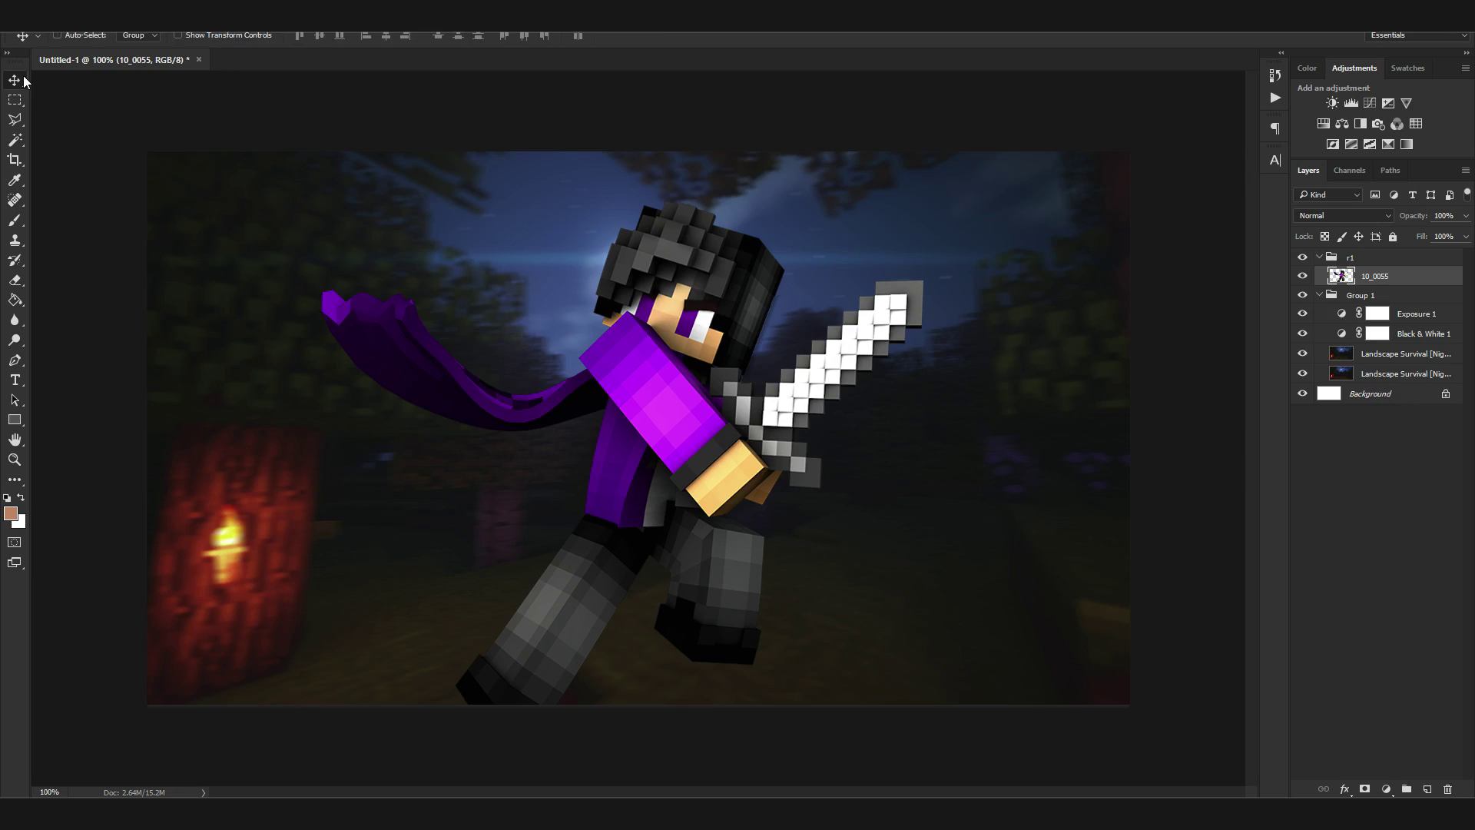
key(ctrl+j)
click(244, 21)
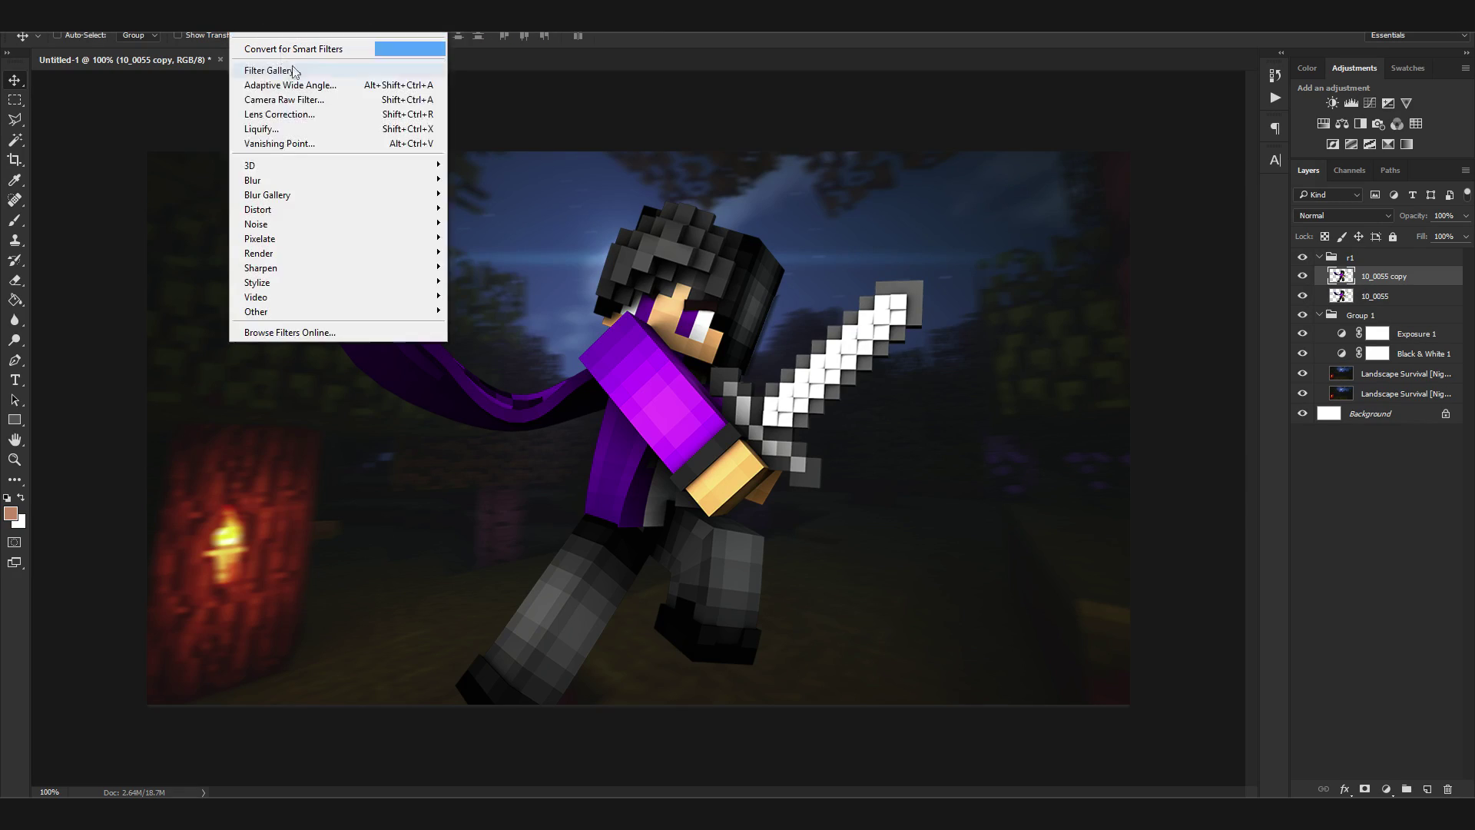
click(303, 71)
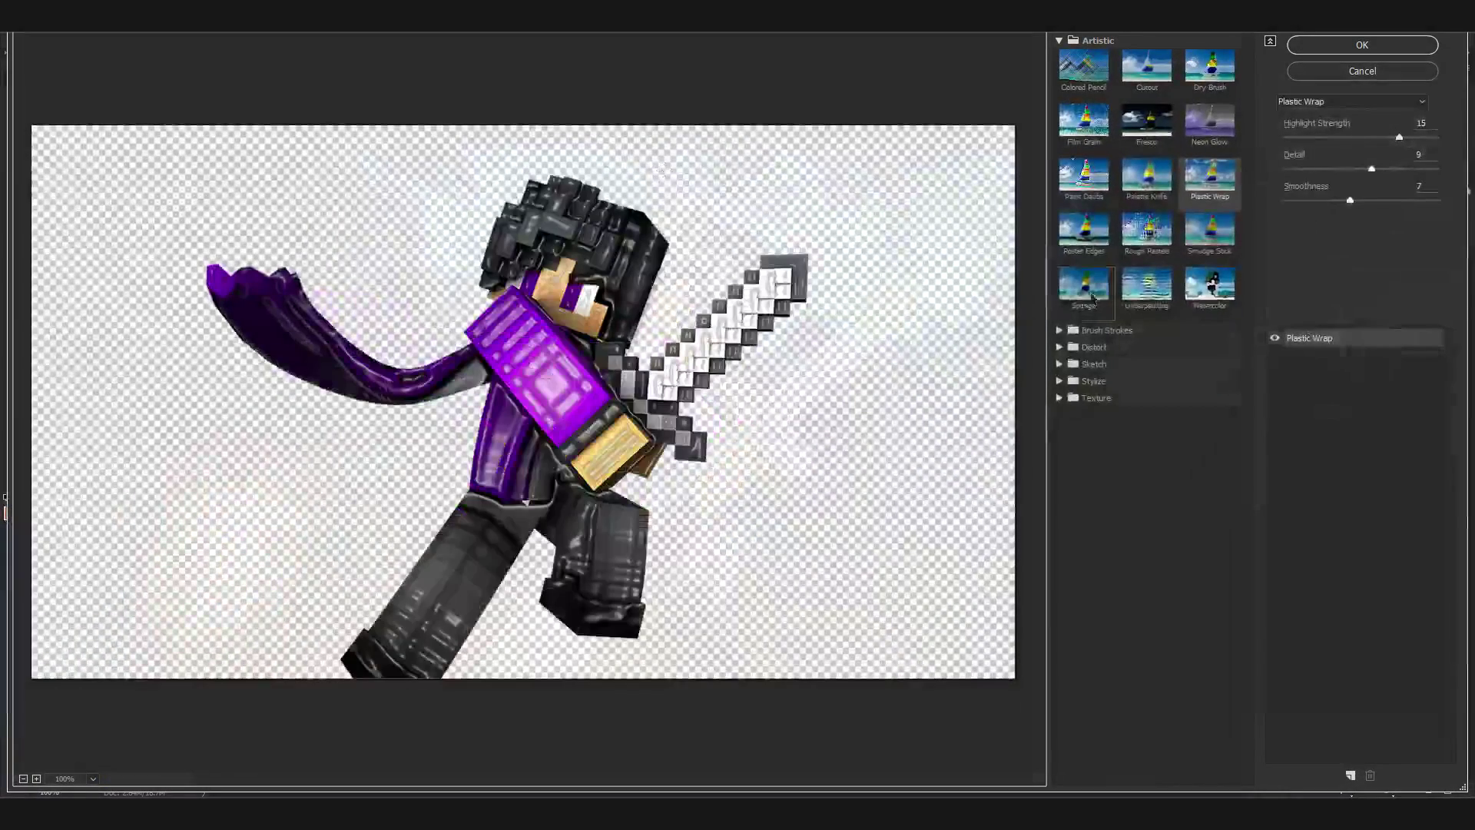
click(1318, 53)
Set the 10_0055 copy layer to Hard Light blending at 67% opacity
click(1337, 215)
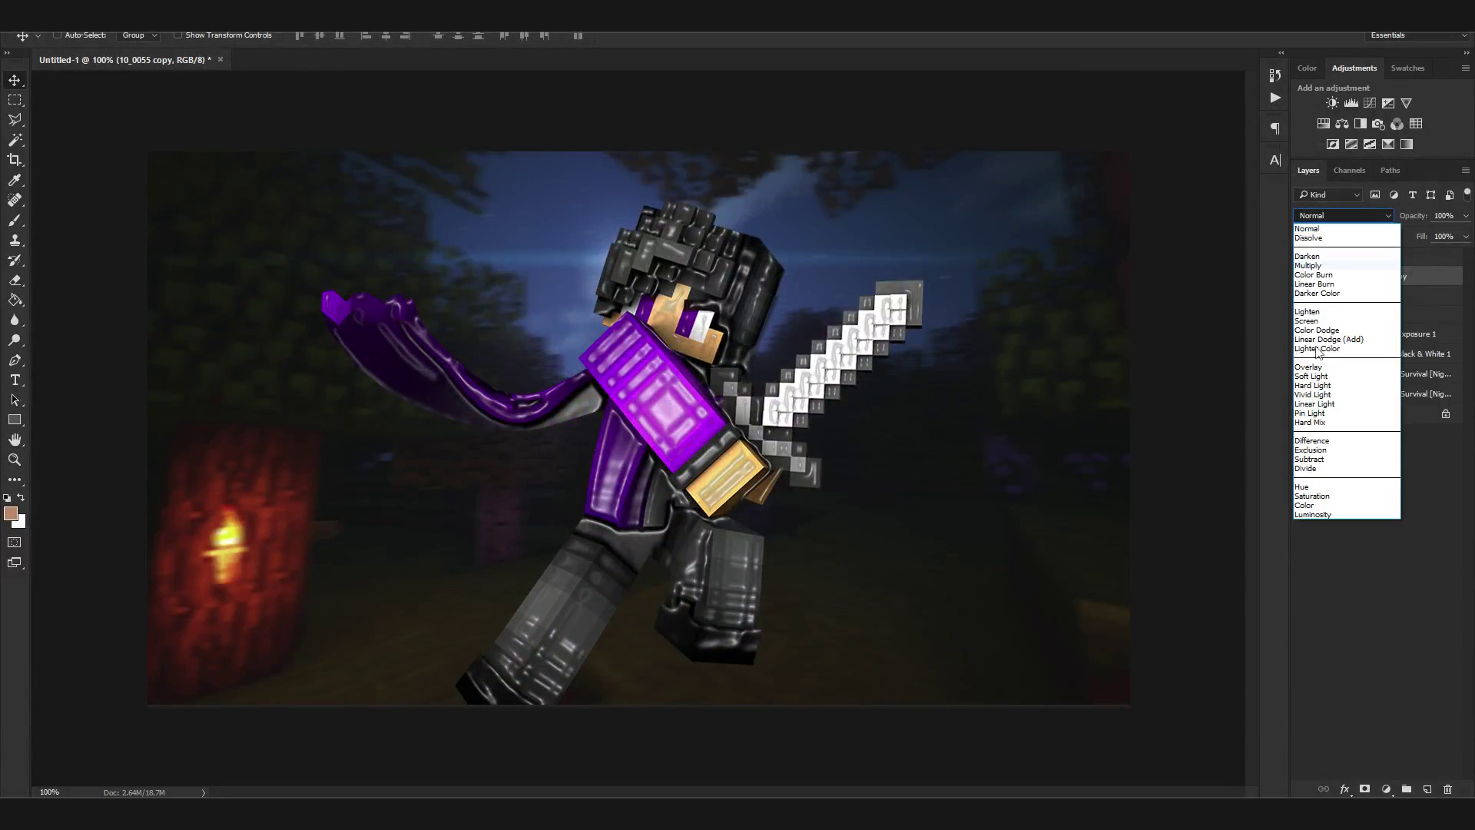
click(1340, 387)
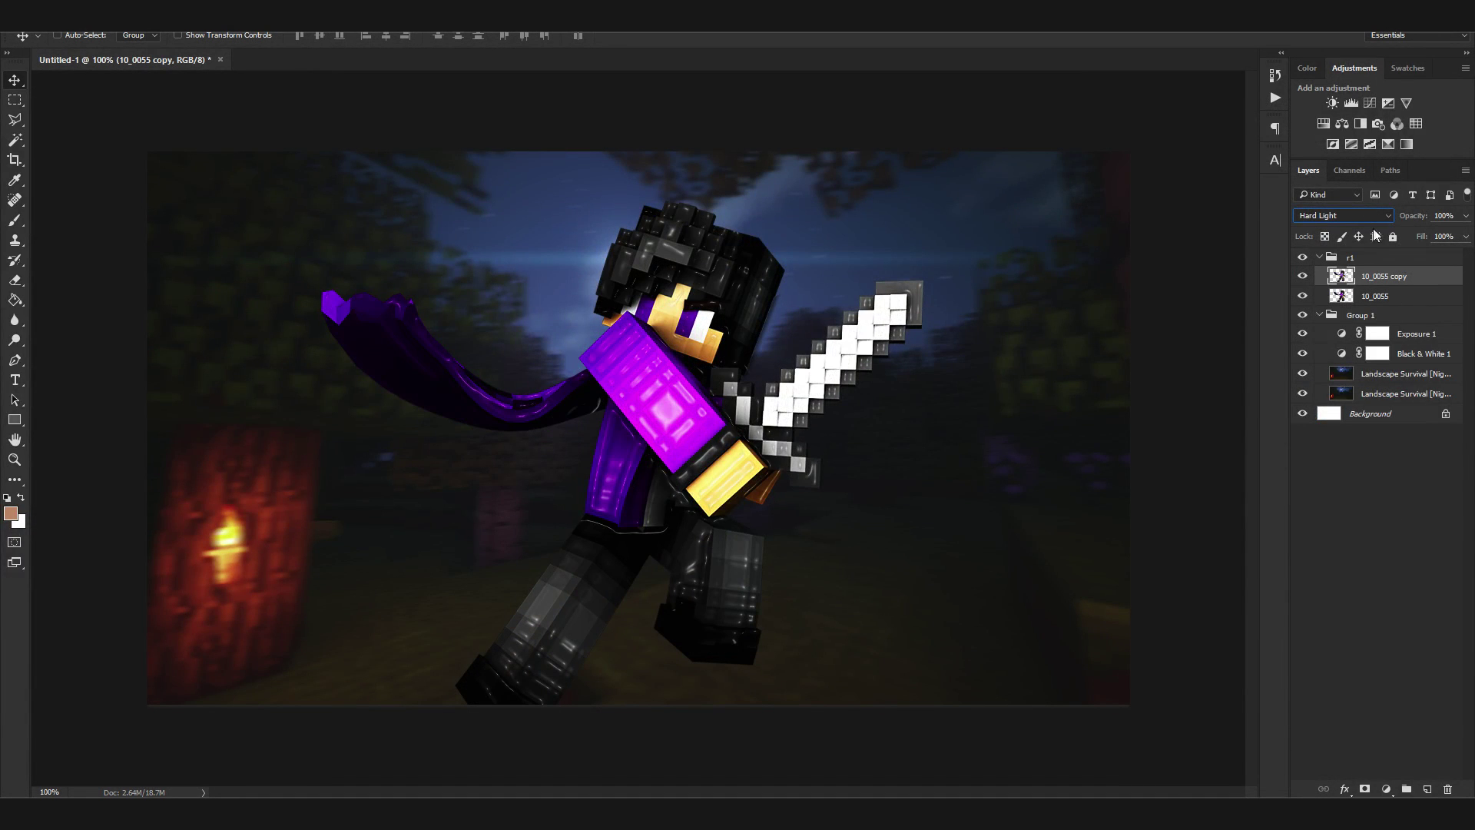
key(6)
key(7)
Erase excess plastic highlights from the copy with the Eraser at 65% opacity, and merge it down into 10_0055
click(15, 280)
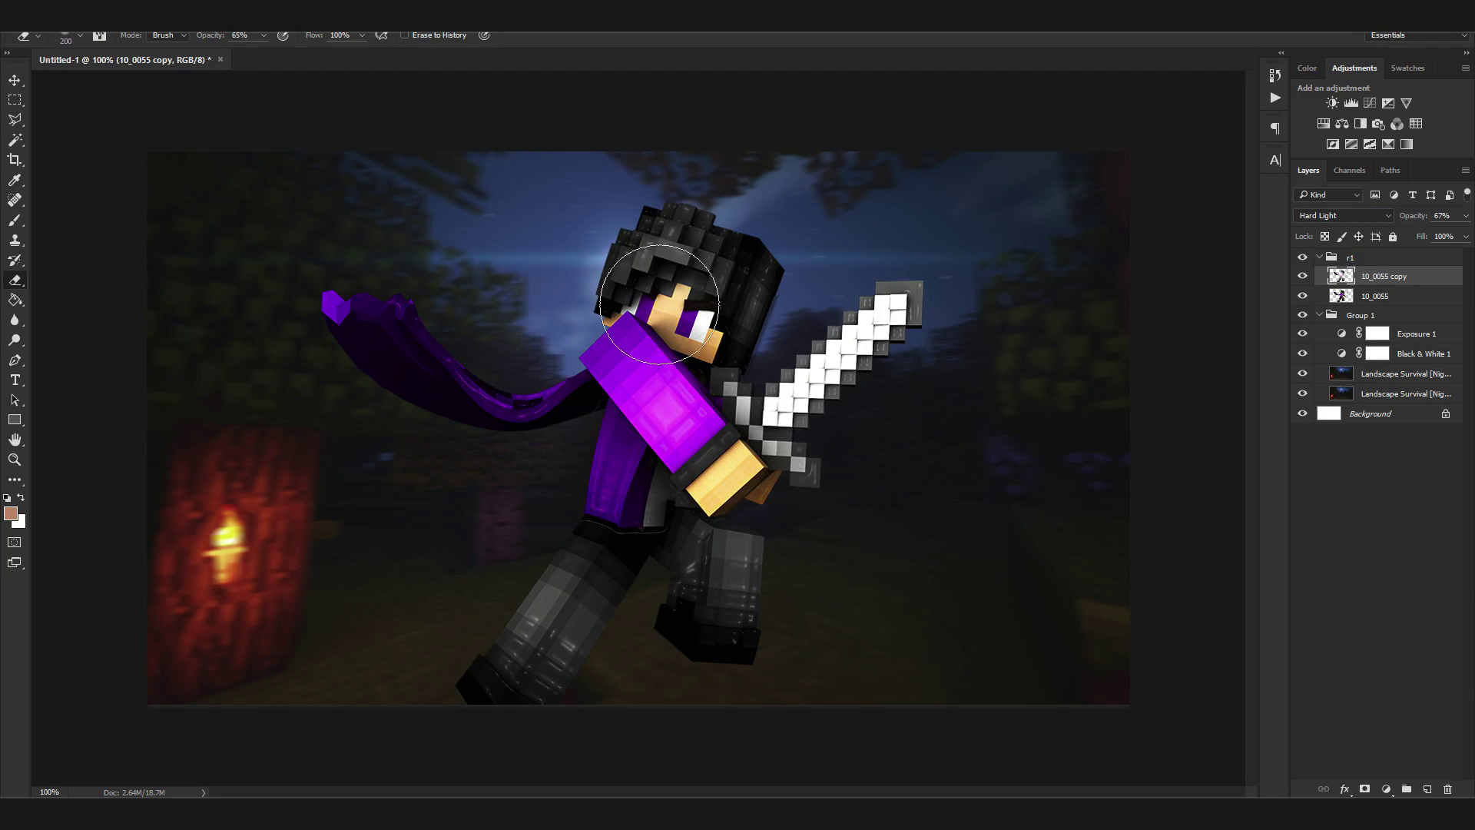
click(566, 646)
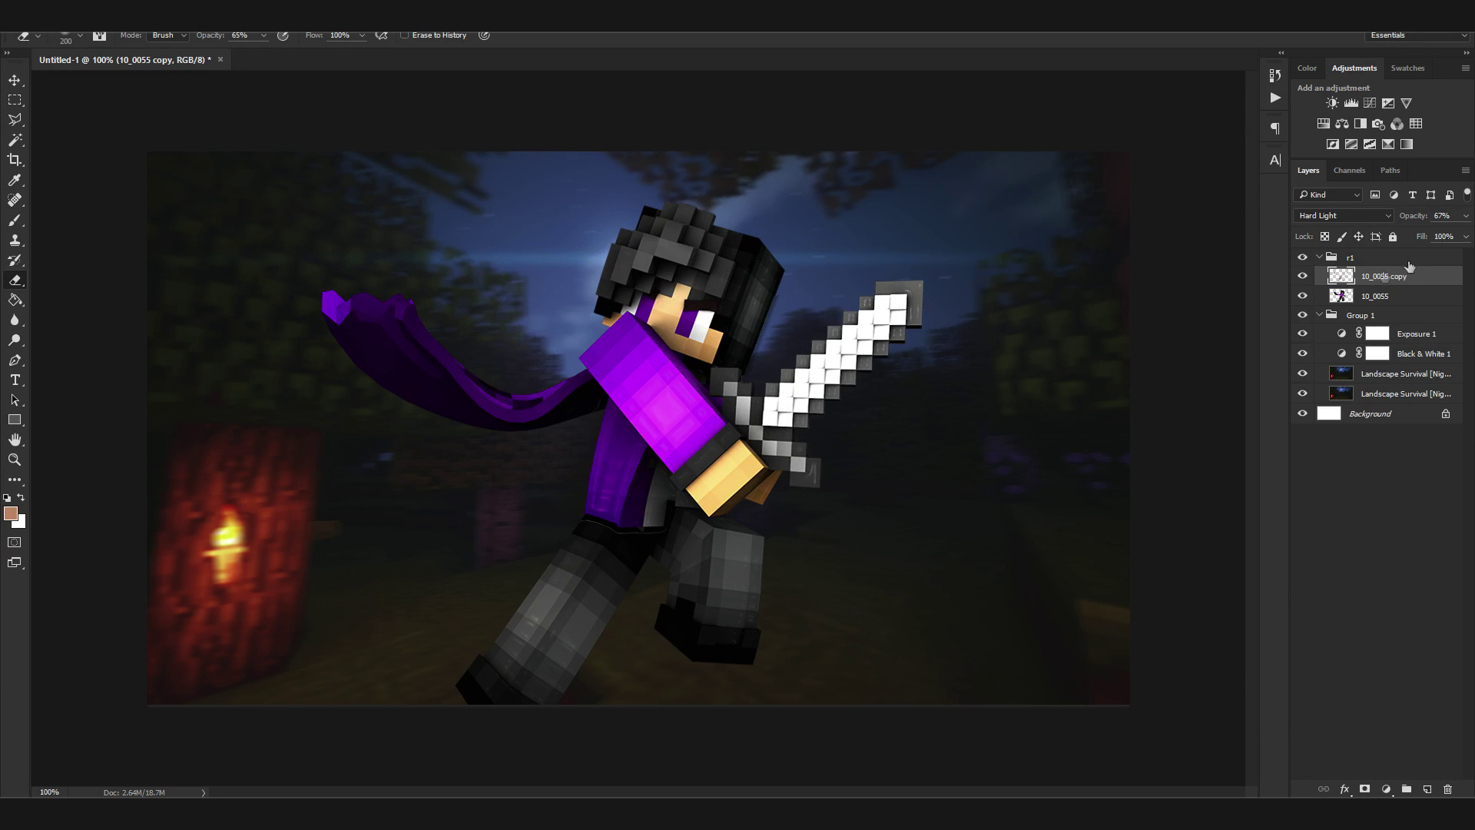
key(ctrl+e)
key(super)
key(Escape)
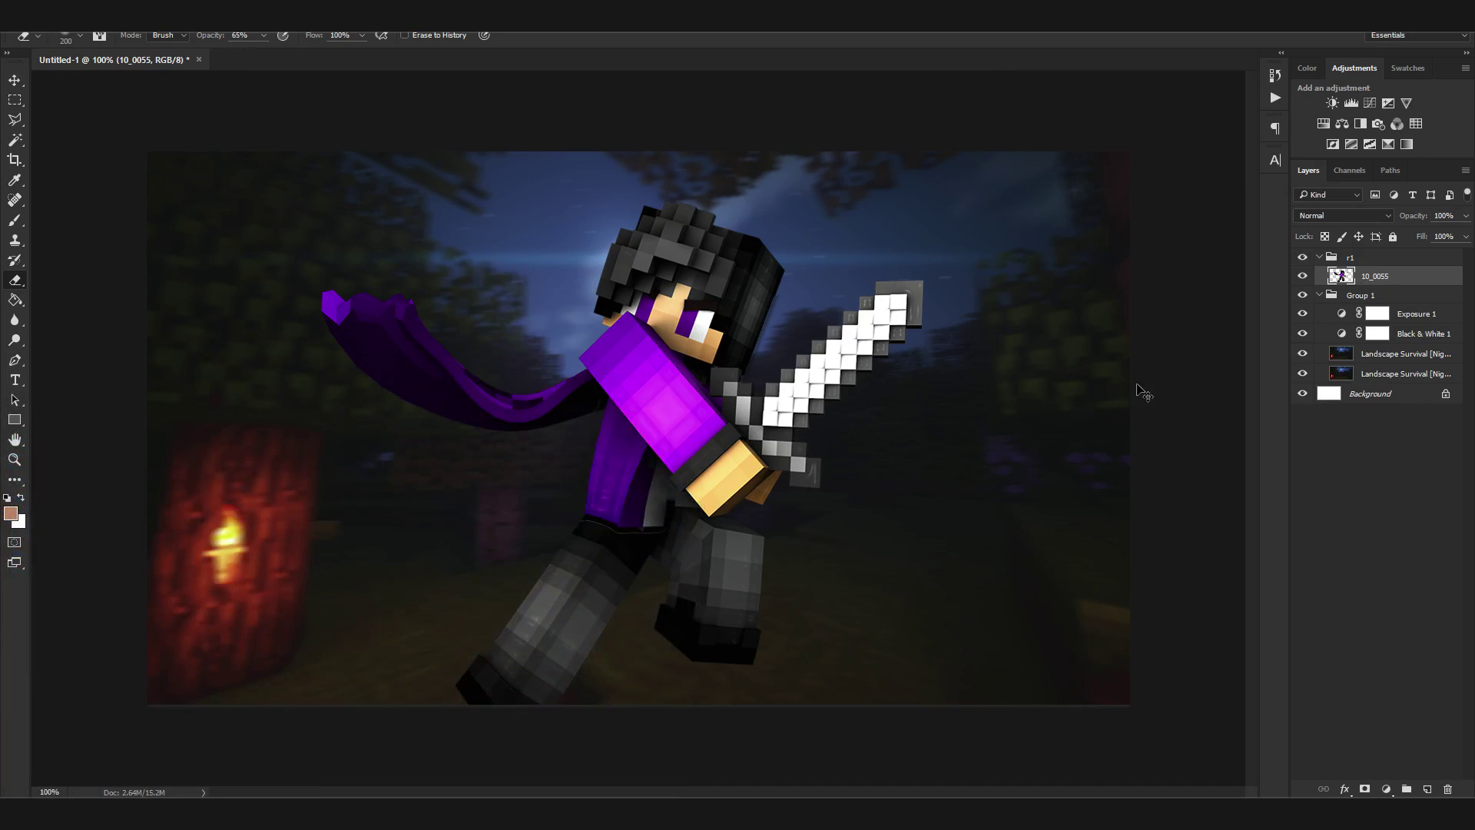
Duplicate the 10_0055 layer and apply Glowing Edges to the copy with edge width 2, edge brightness 10 and smoothness 3
key(ctrl+z)
click(243, 16)
click(254, 71)
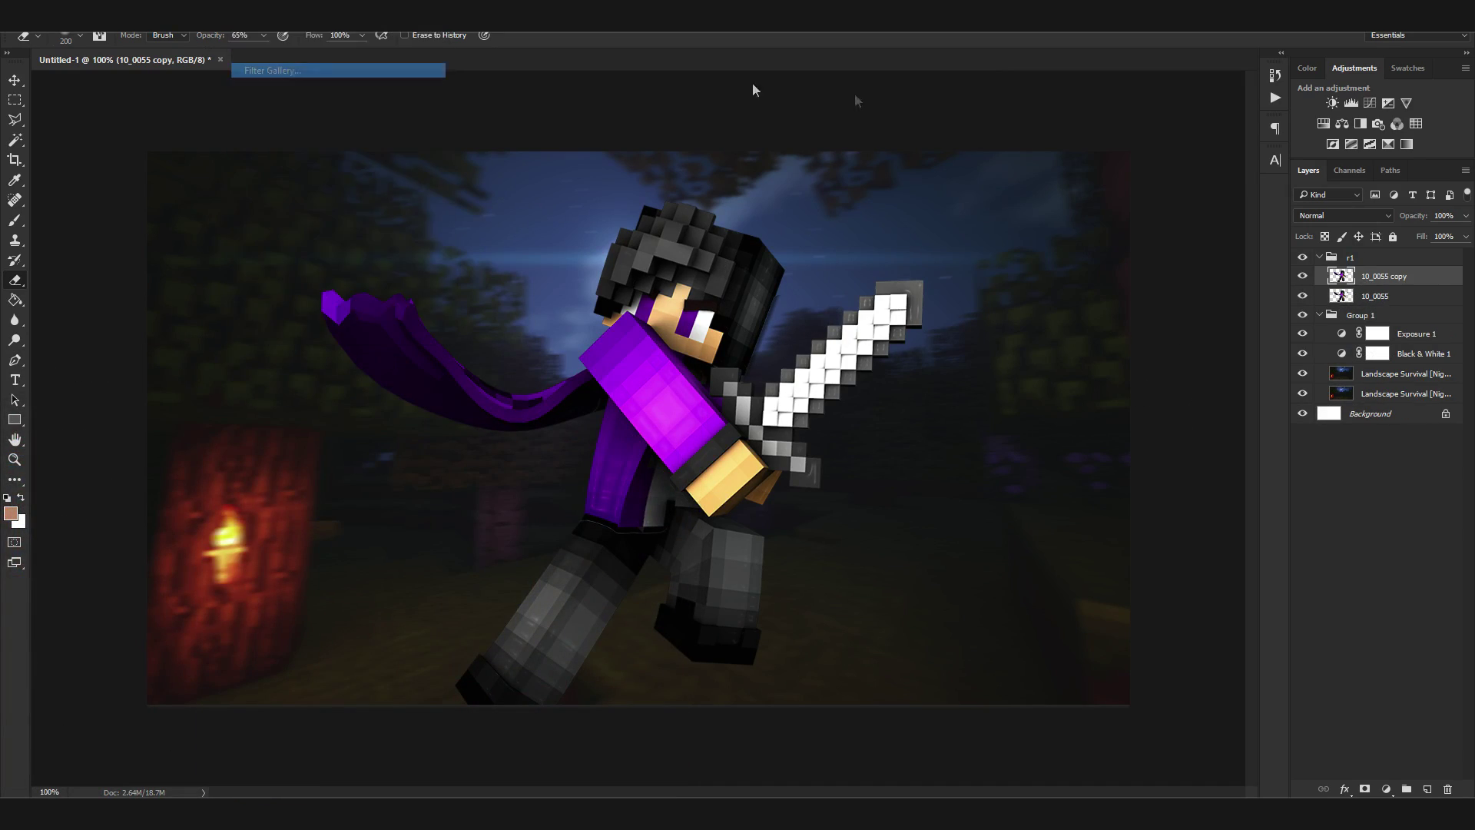
click(1094, 381)
click(1084, 407)
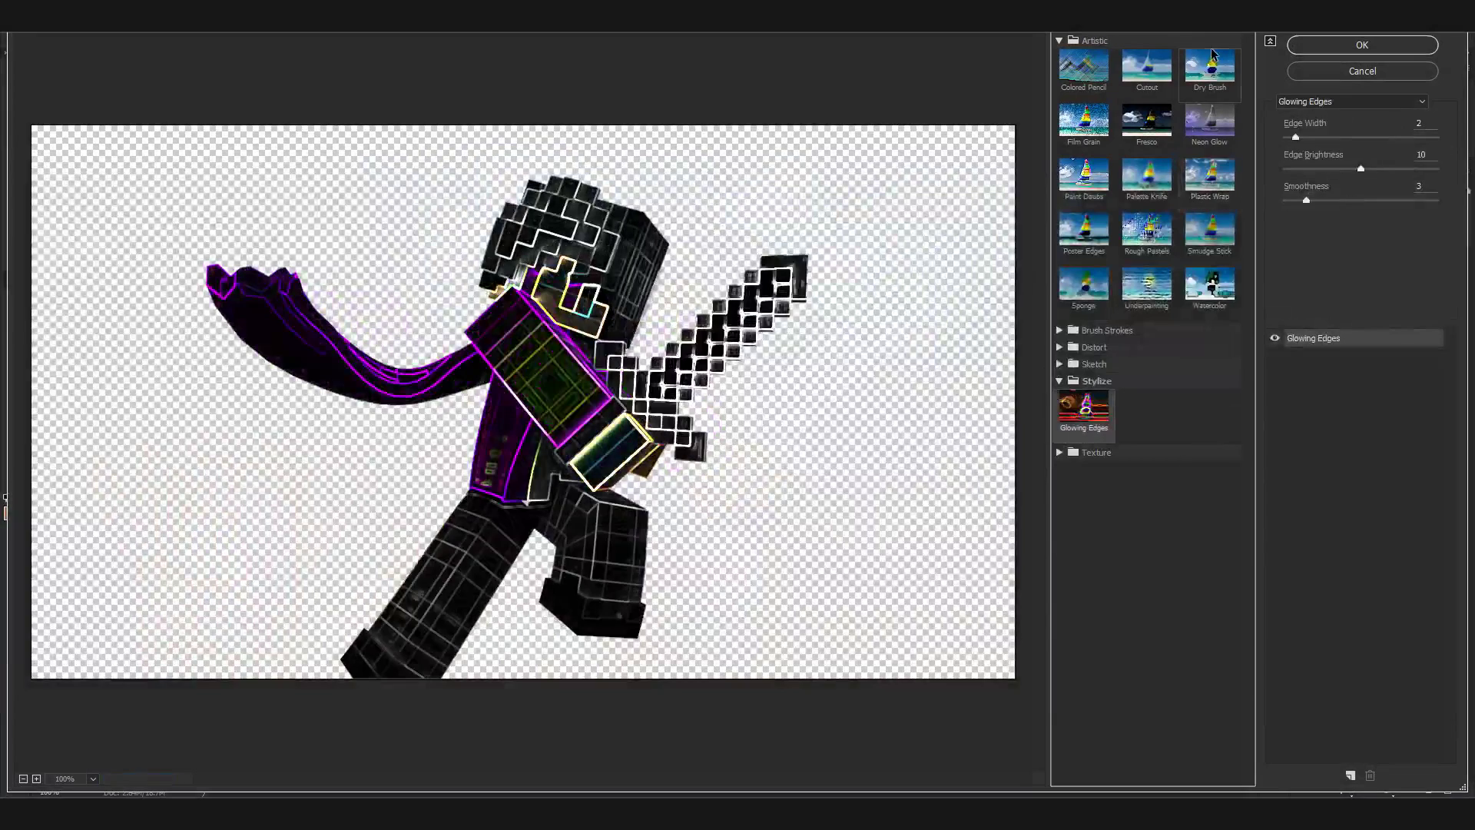
click(1302, 46)
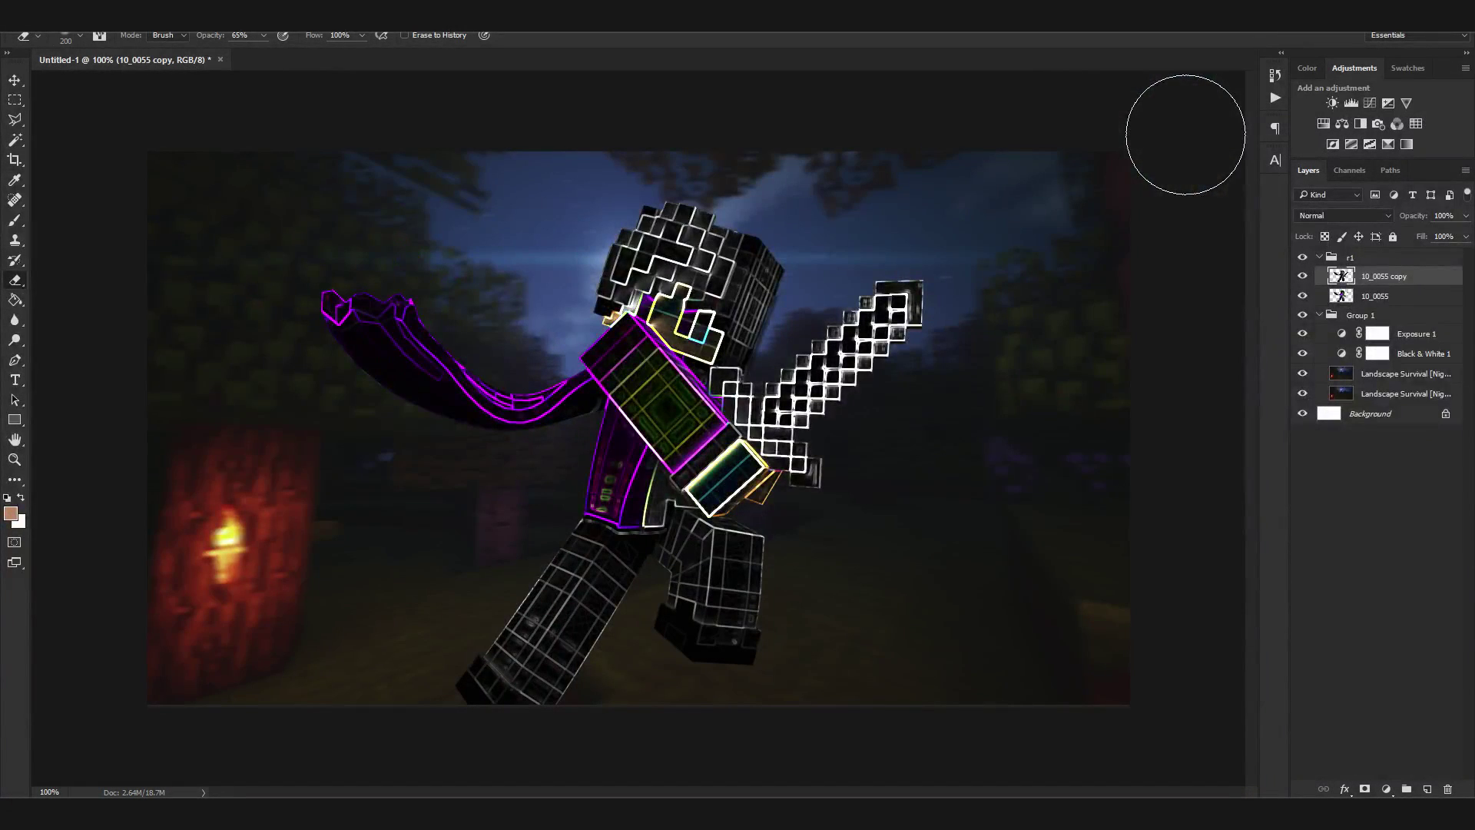
Set the 10_0055 copy layer to Screen blending at 59% opacity
click(1342, 215)
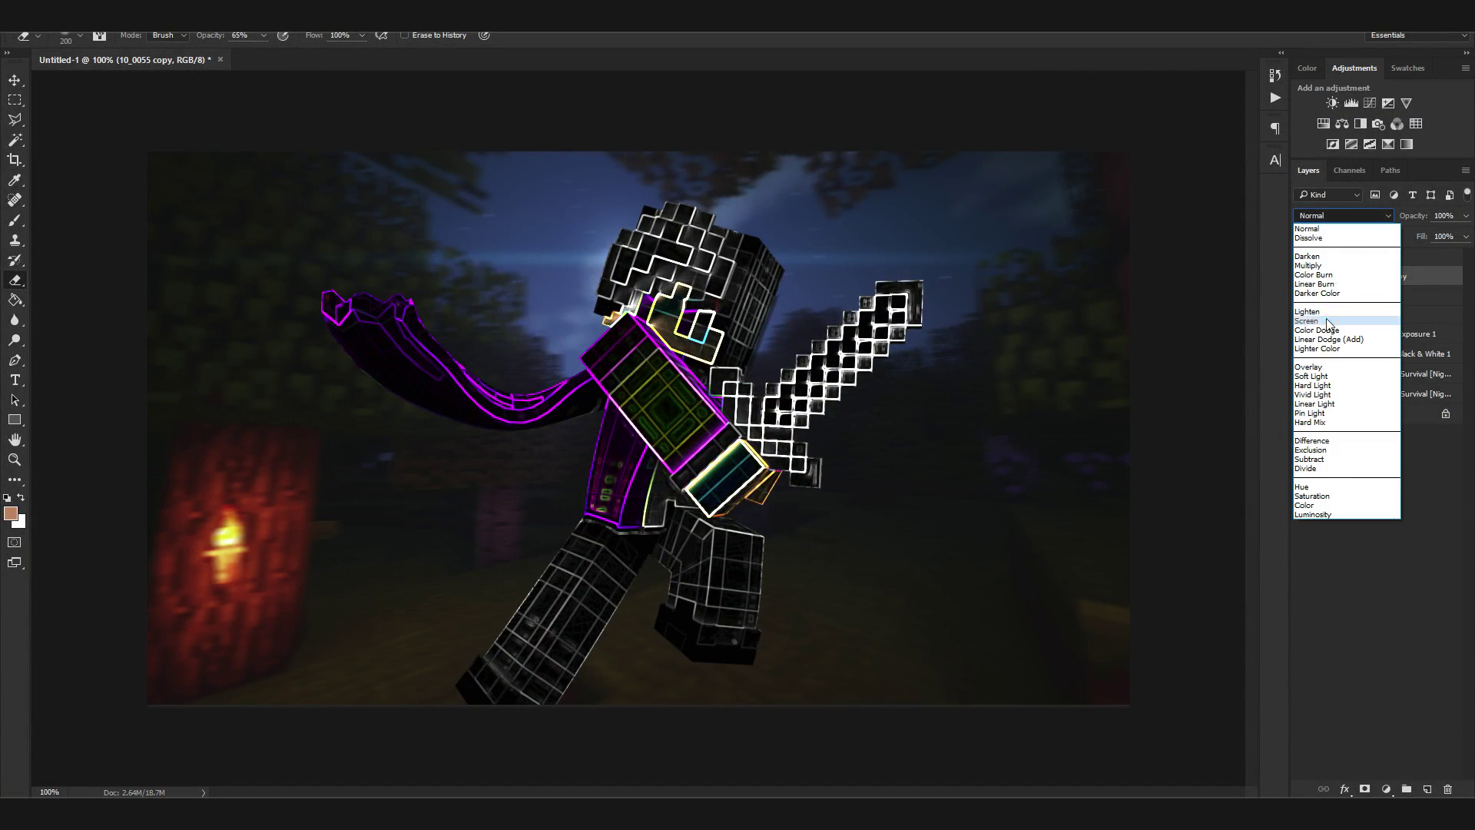
click(1344, 318)
drag(1413, 219, 1301, 237)
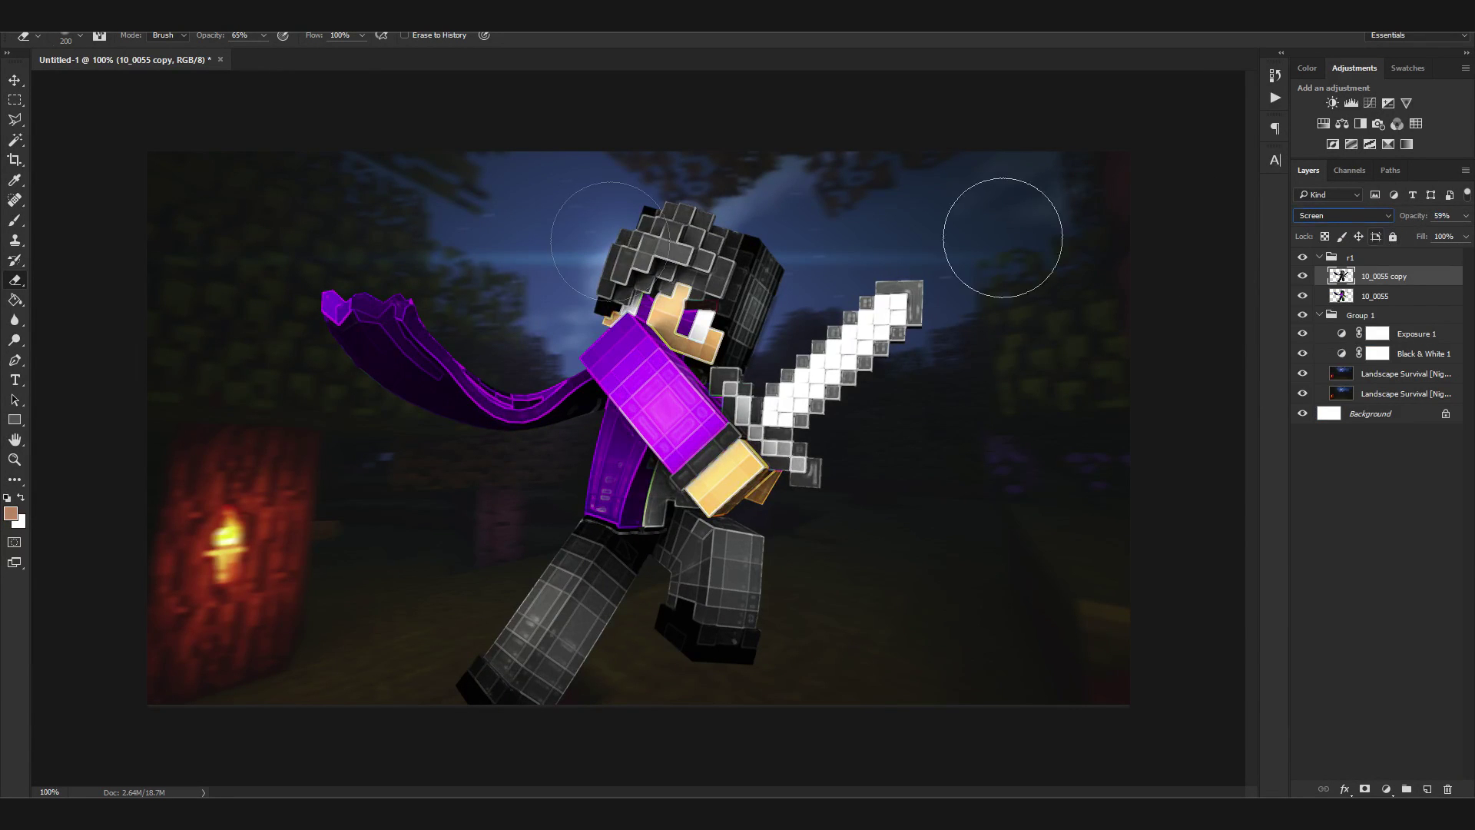
Erase the excess glowing edges across the character copy and merge it down into 10_0055
mouse_move(269, 384)
mouse_down()
mouse_move(605, 370)
mouse_move(644, 462)
mouse_move(638, 681)
mouse_move(523, 584)
mouse_move(532, 622)
mouse_move(585, 533)
mouse_move(647, 473)
mouse_move(778, 411)
mouse_move(915, 275)
mouse_move(477, 576)
mouse_up()
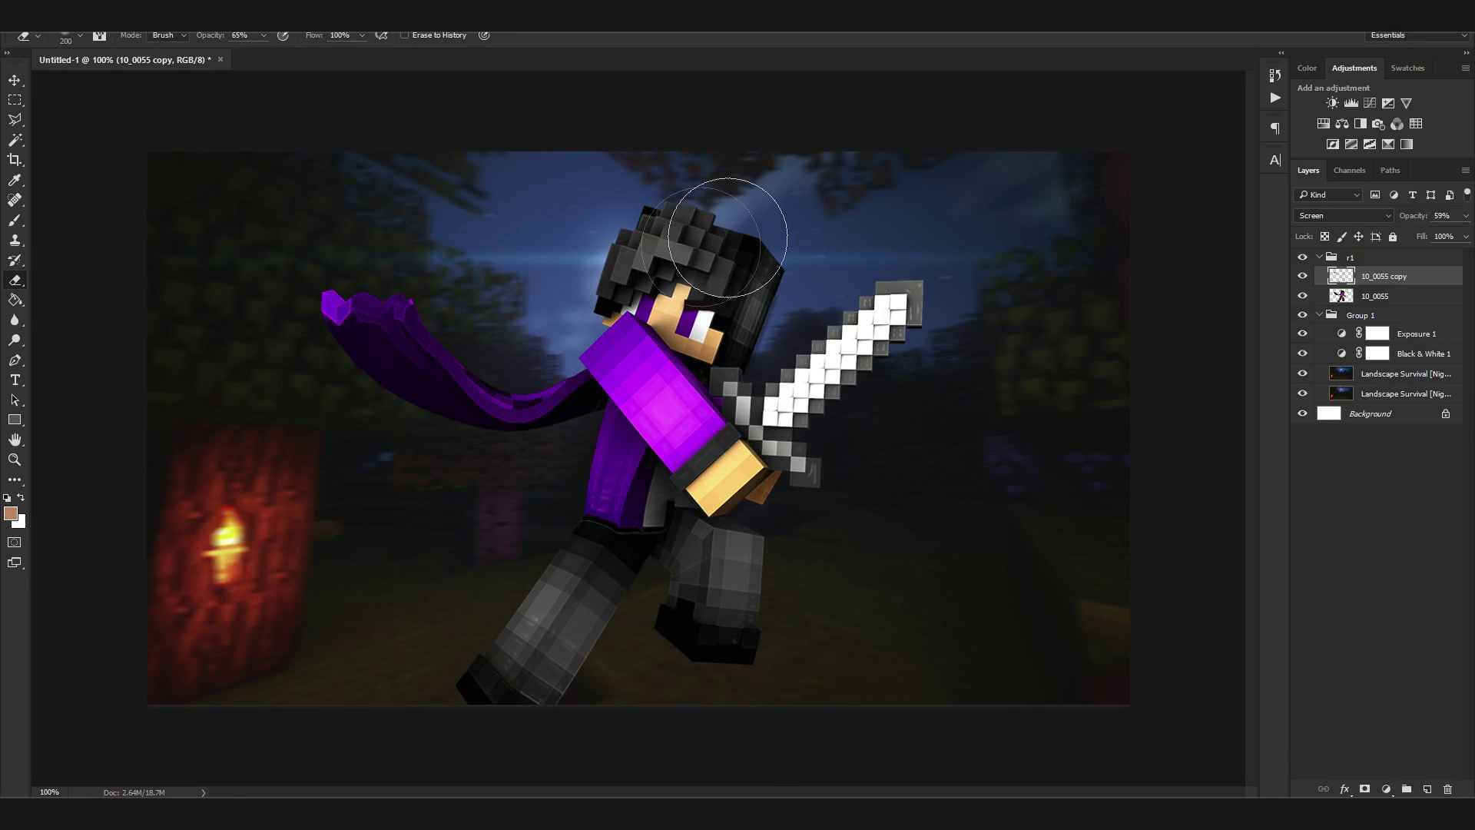
key(Delete)
Add a white Color Dodge Inner Glow to 10_0055 with 67% opacity, choke 11% and size 21 px
right_click(1375, 278)
click(1248, 166)
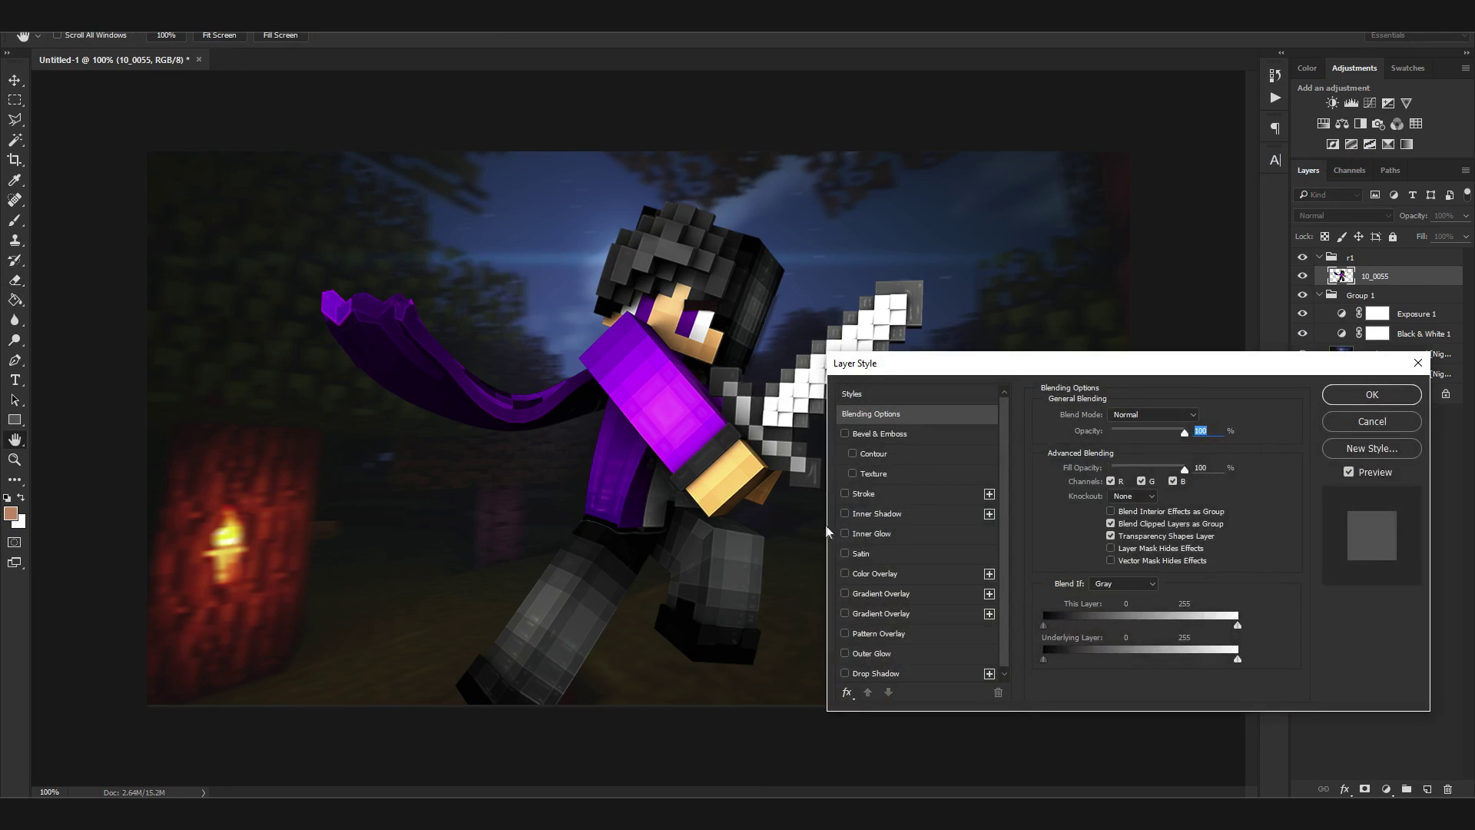
click(872, 533)
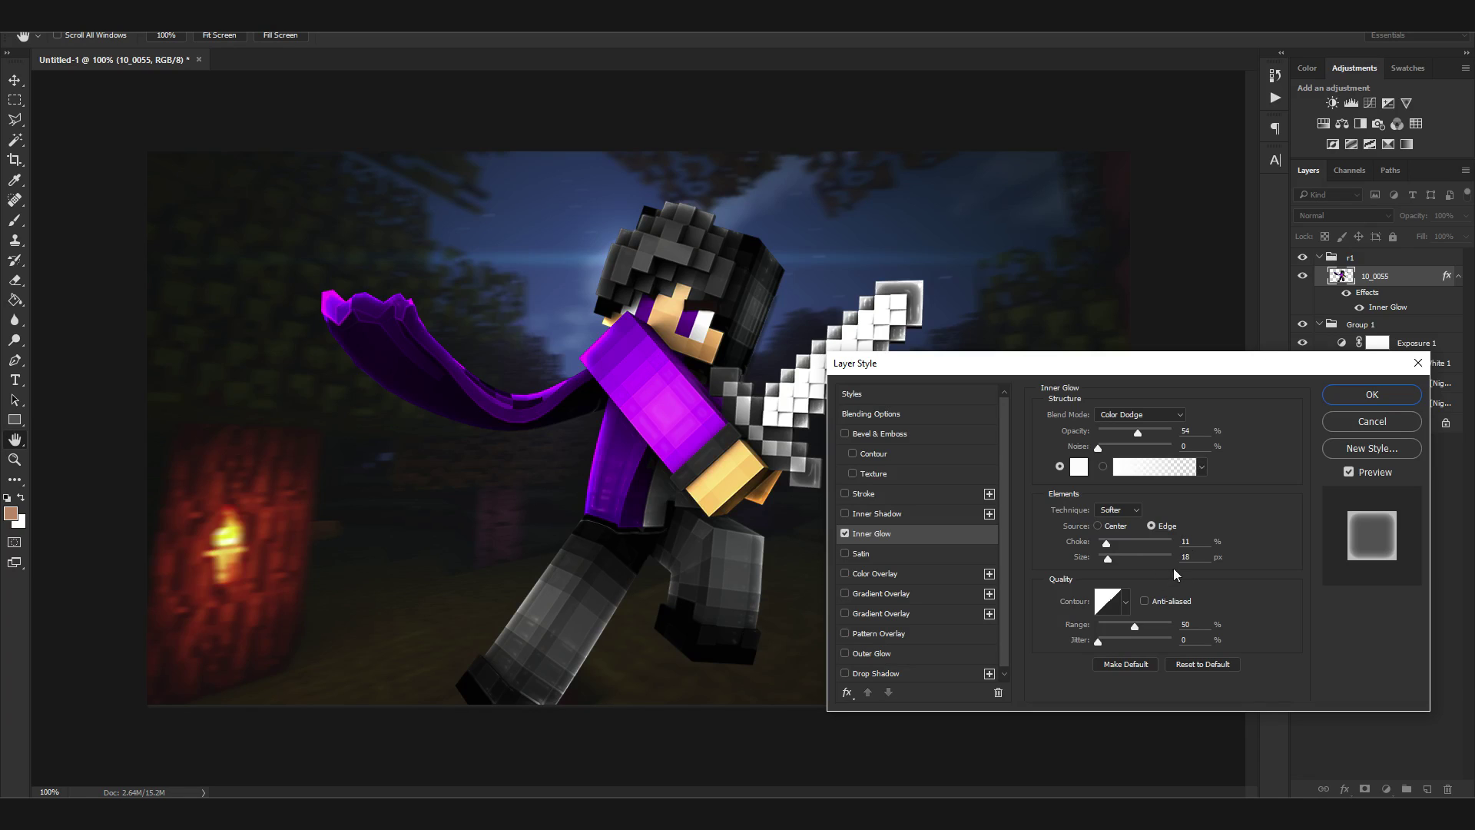
mouse_move(1107, 558)
mouse_down()
mouse_move(1121, 555)
mouse_move(1108, 562)
mouse_up()
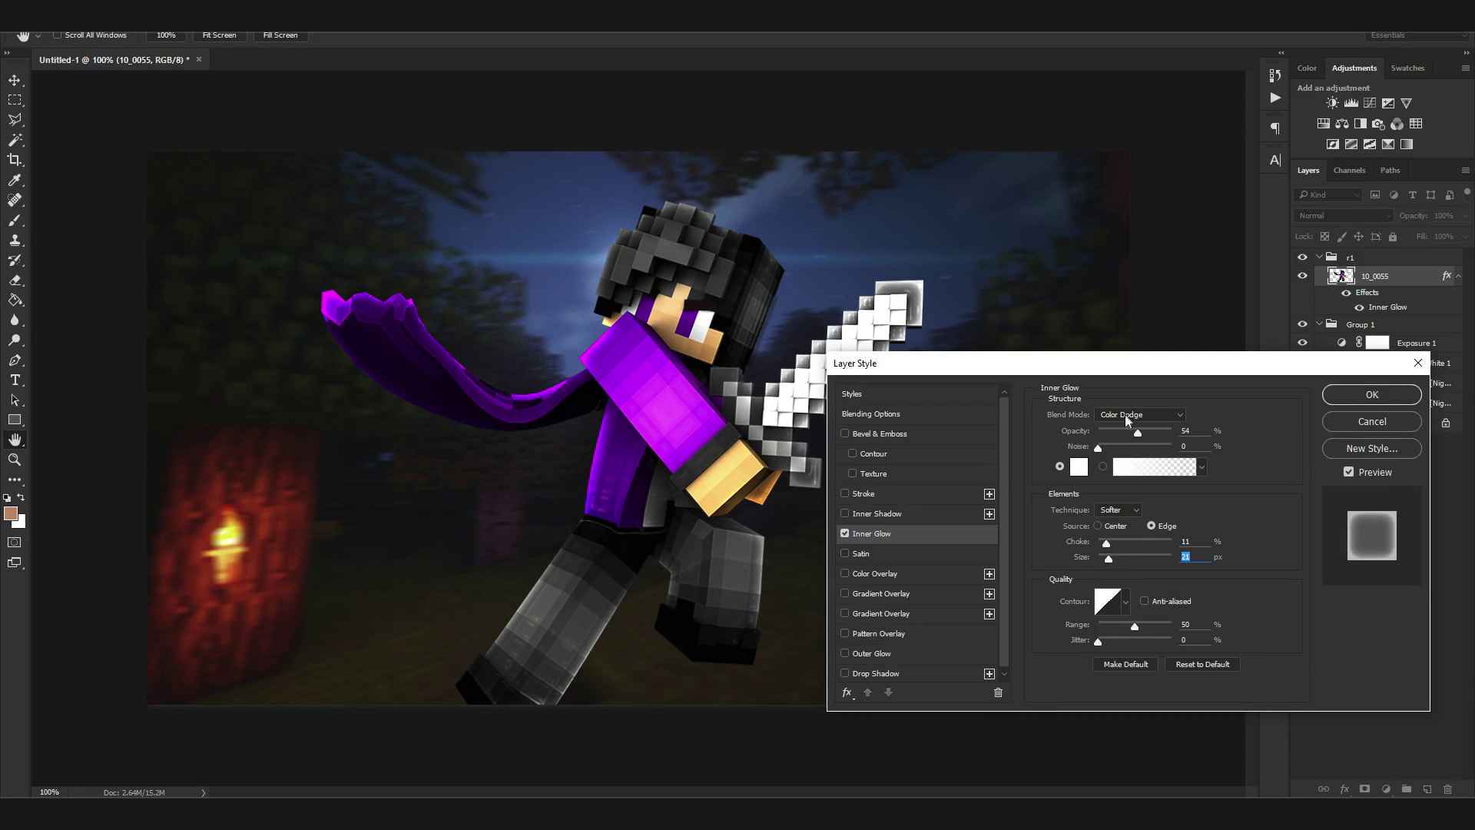
click(1158, 416)
click(1150, 414)
click(1149, 413)
click(1146, 418)
drag(1139, 431, 1148, 431)
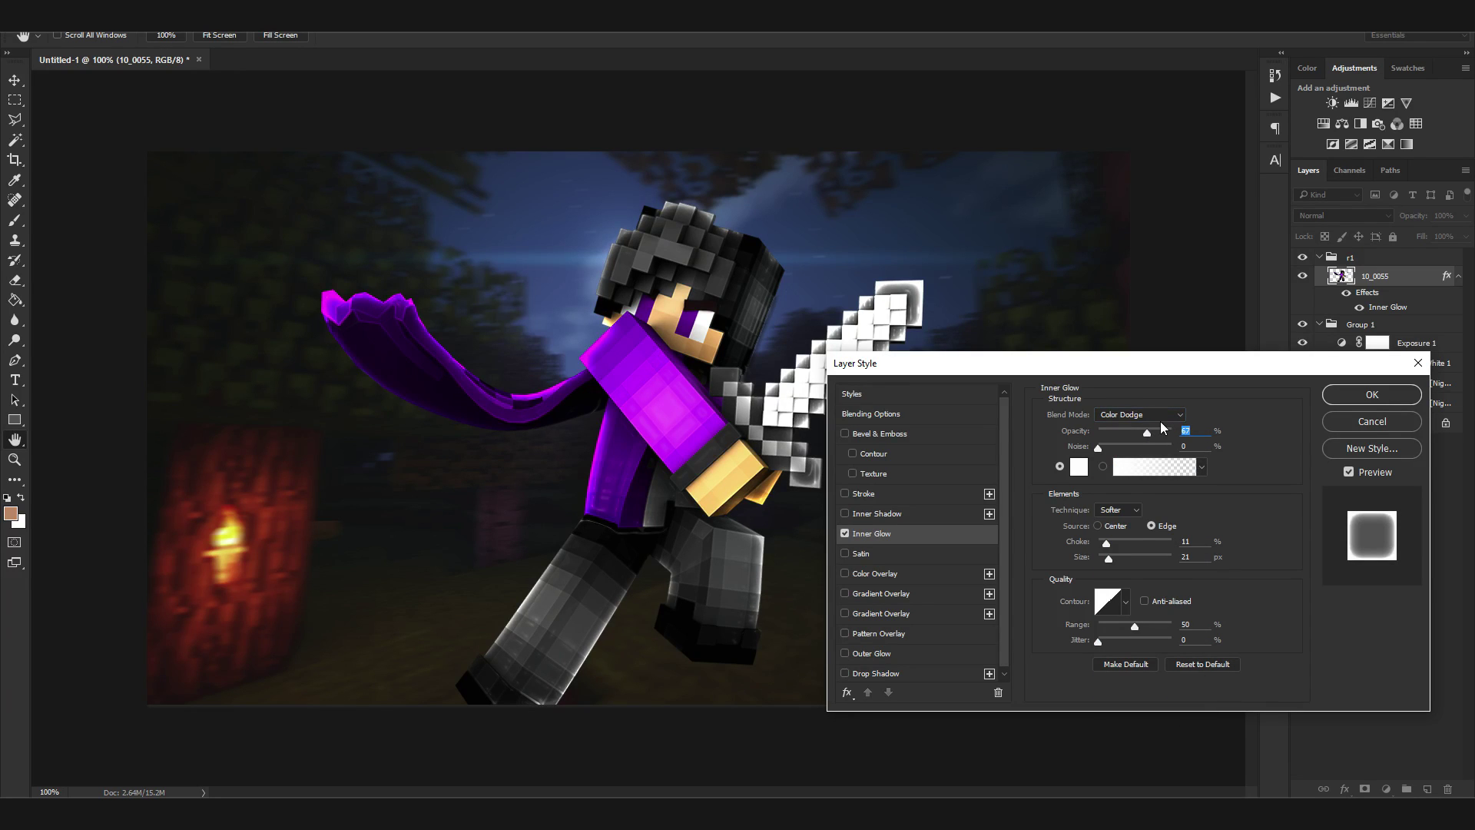
scroll(1161, 420, down, 2)
scroll(1160, 423, up, 2)
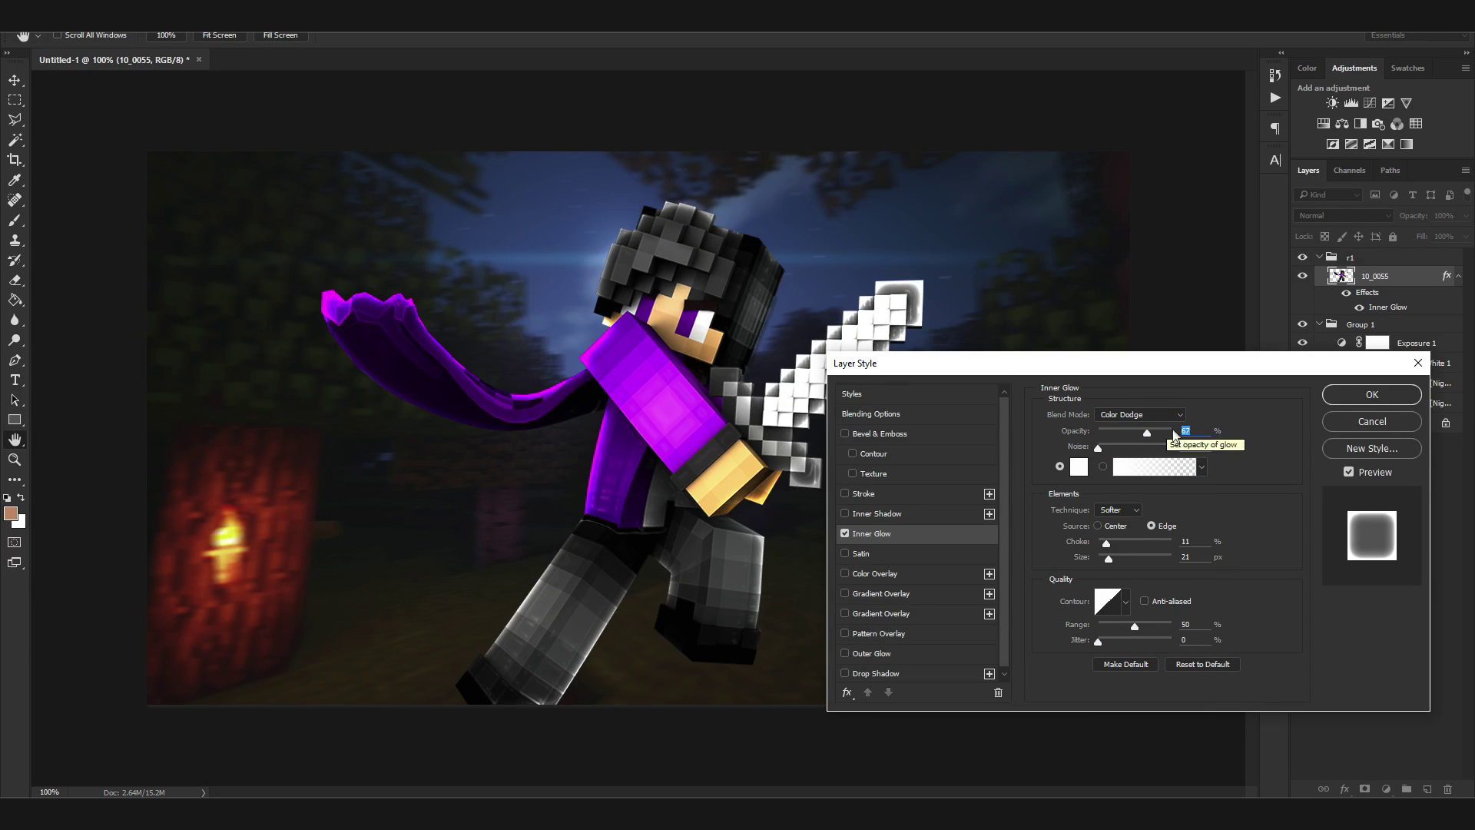
Add a black-to-white linear Gradient Overlay to 10_0055 in Overlay mode at 20% opacity and 90° angle
click(914, 594)
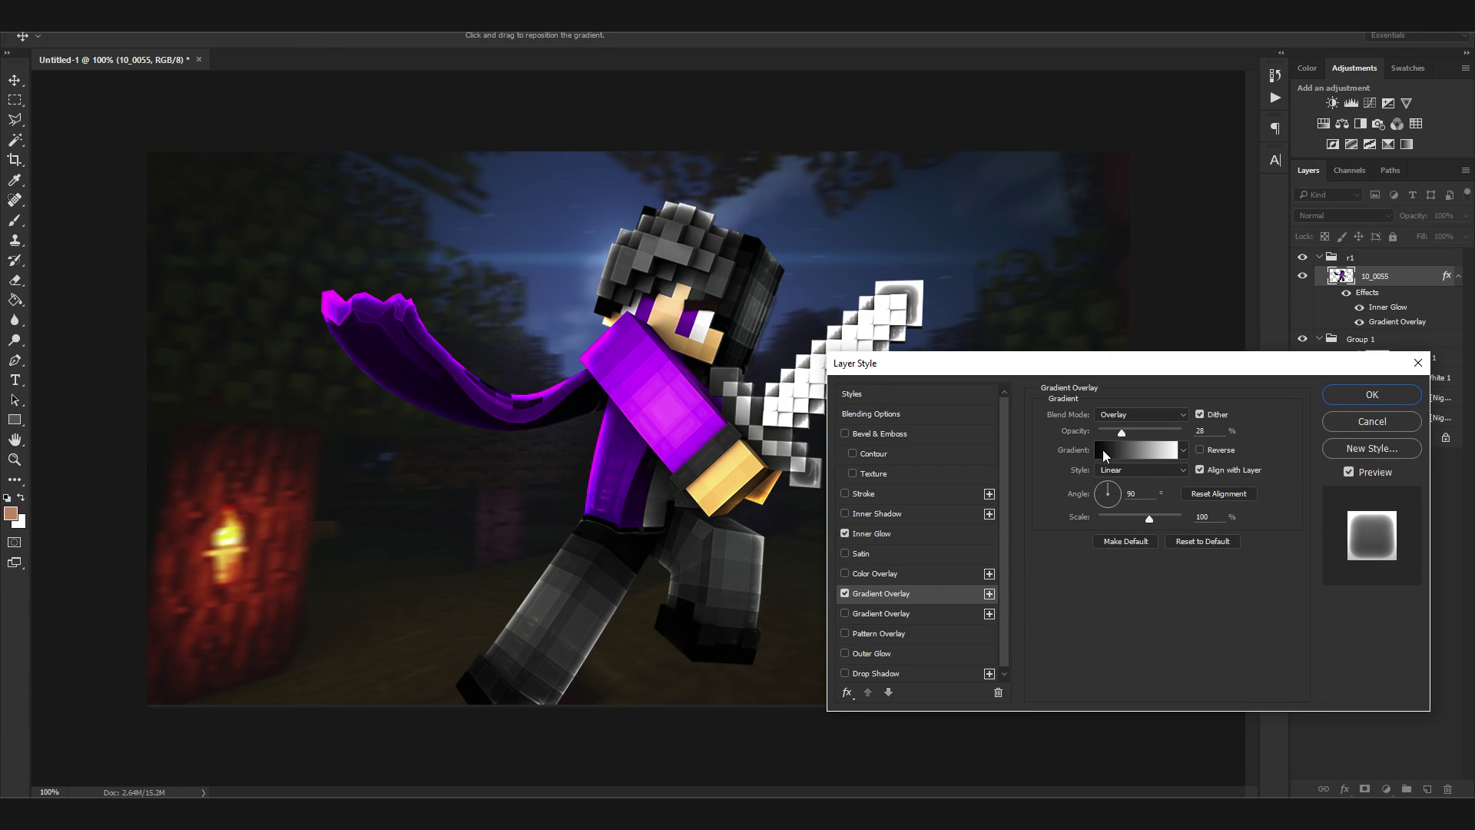
click(1121, 451)
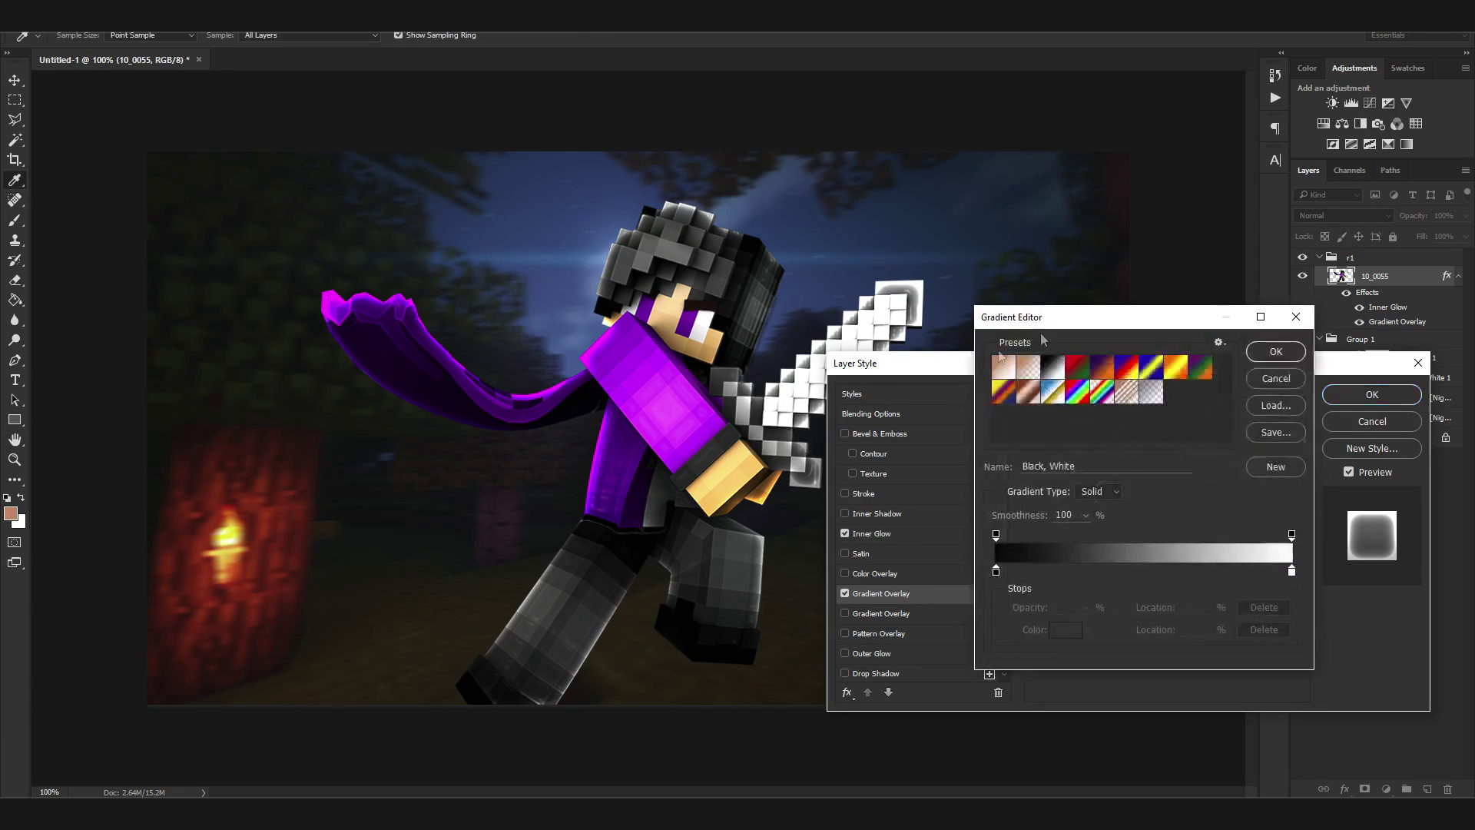
click(1274, 350)
drag(1122, 433, 1114, 427)
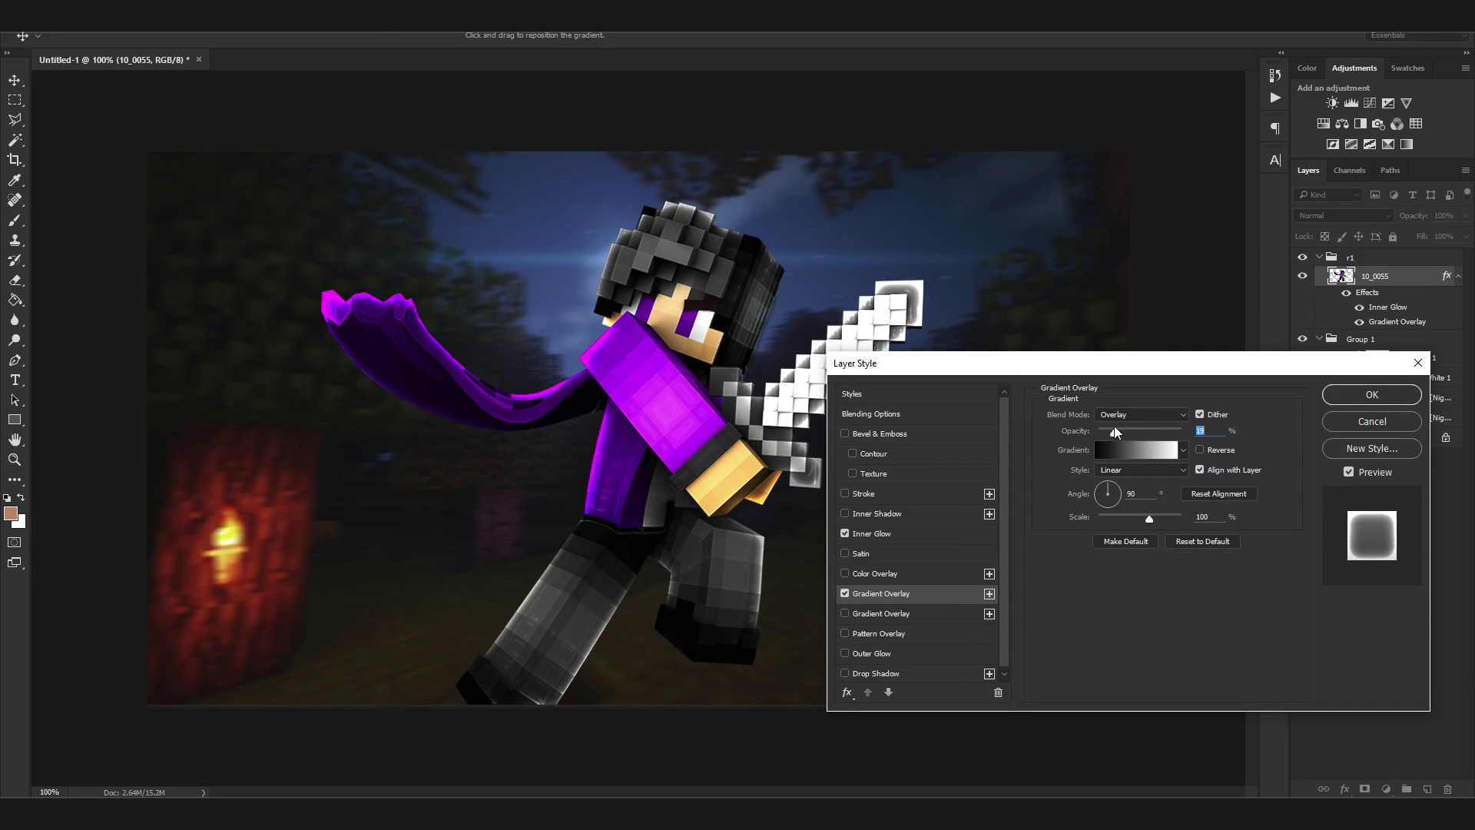
scroll(951, 507, down, 1)
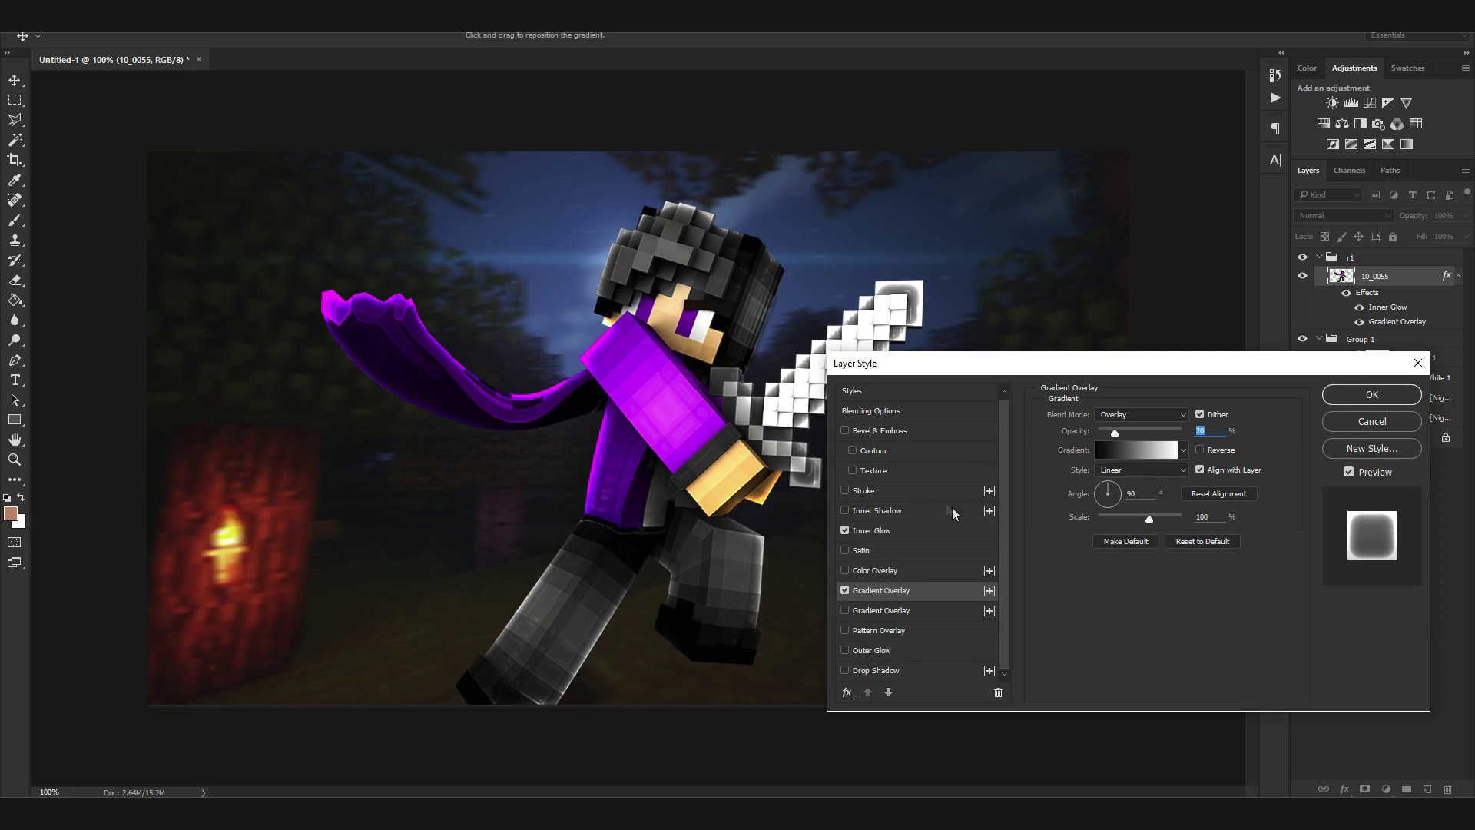
Add a very faint black Satin effect in Overlay mode to 10_0055, and rasterize the layer style
click(862, 551)
drag(1113, 440, 1103, 441)
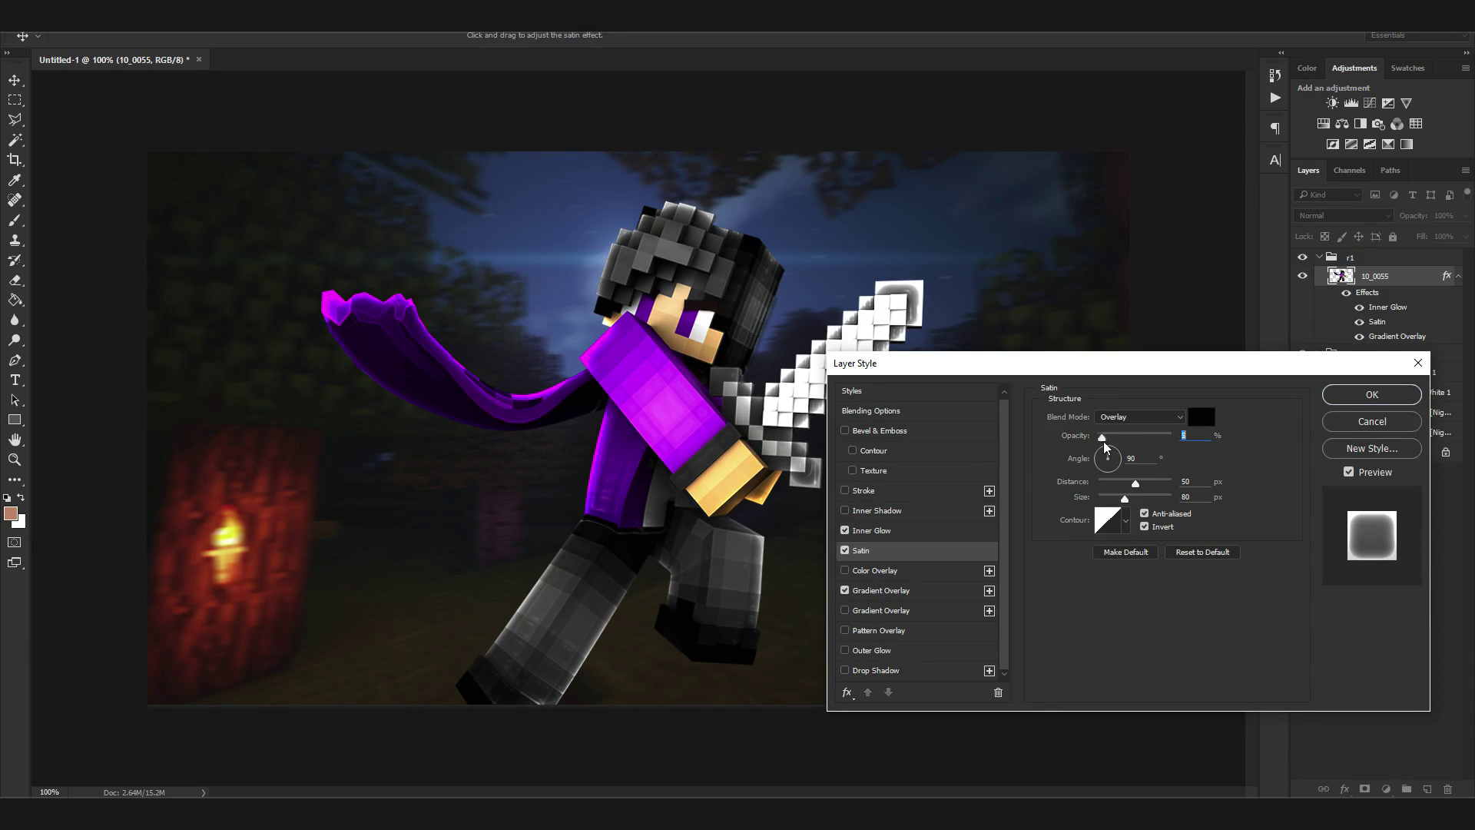
click(1328, 400)
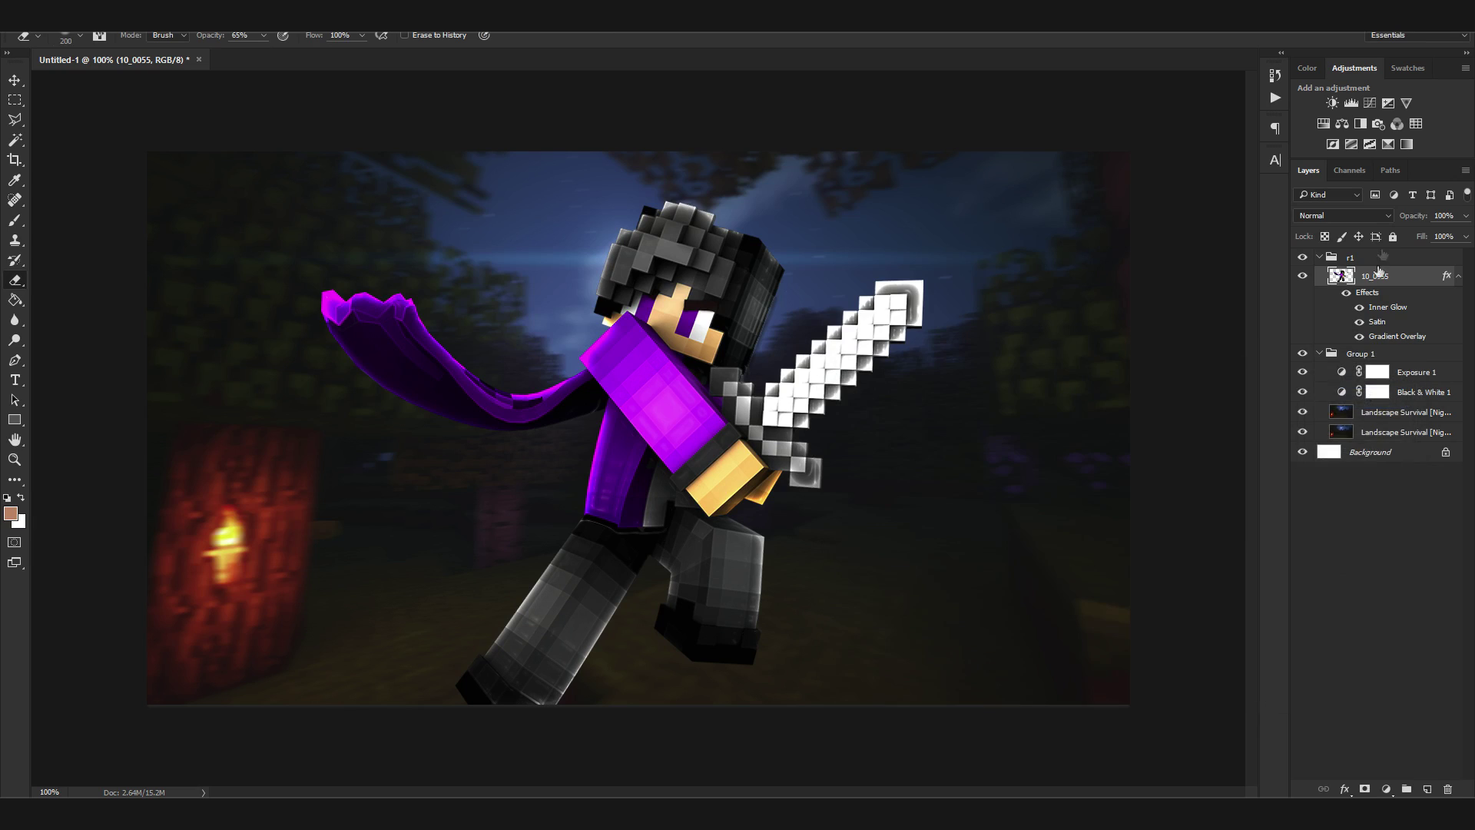
right_click(1372, 277)
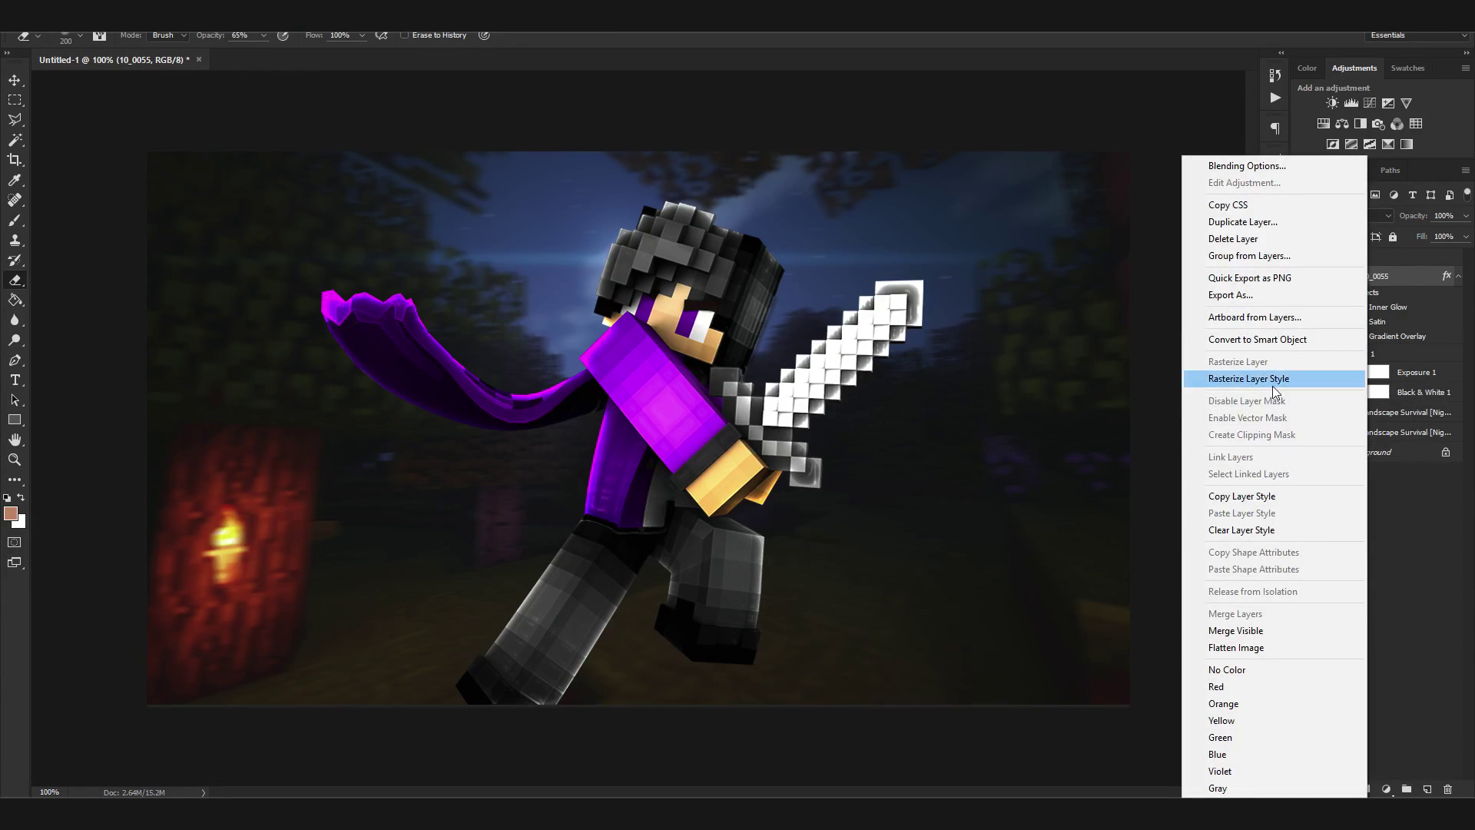
click(1272, 380)
Outline the character's eye nearest the raised shoulder with the Polygonal Lasso and copy it to a new layer
key(ctrl+plus)
key(ctrl+plus)
scroll(845, 323, up, 3)
key(ctrl+plus)
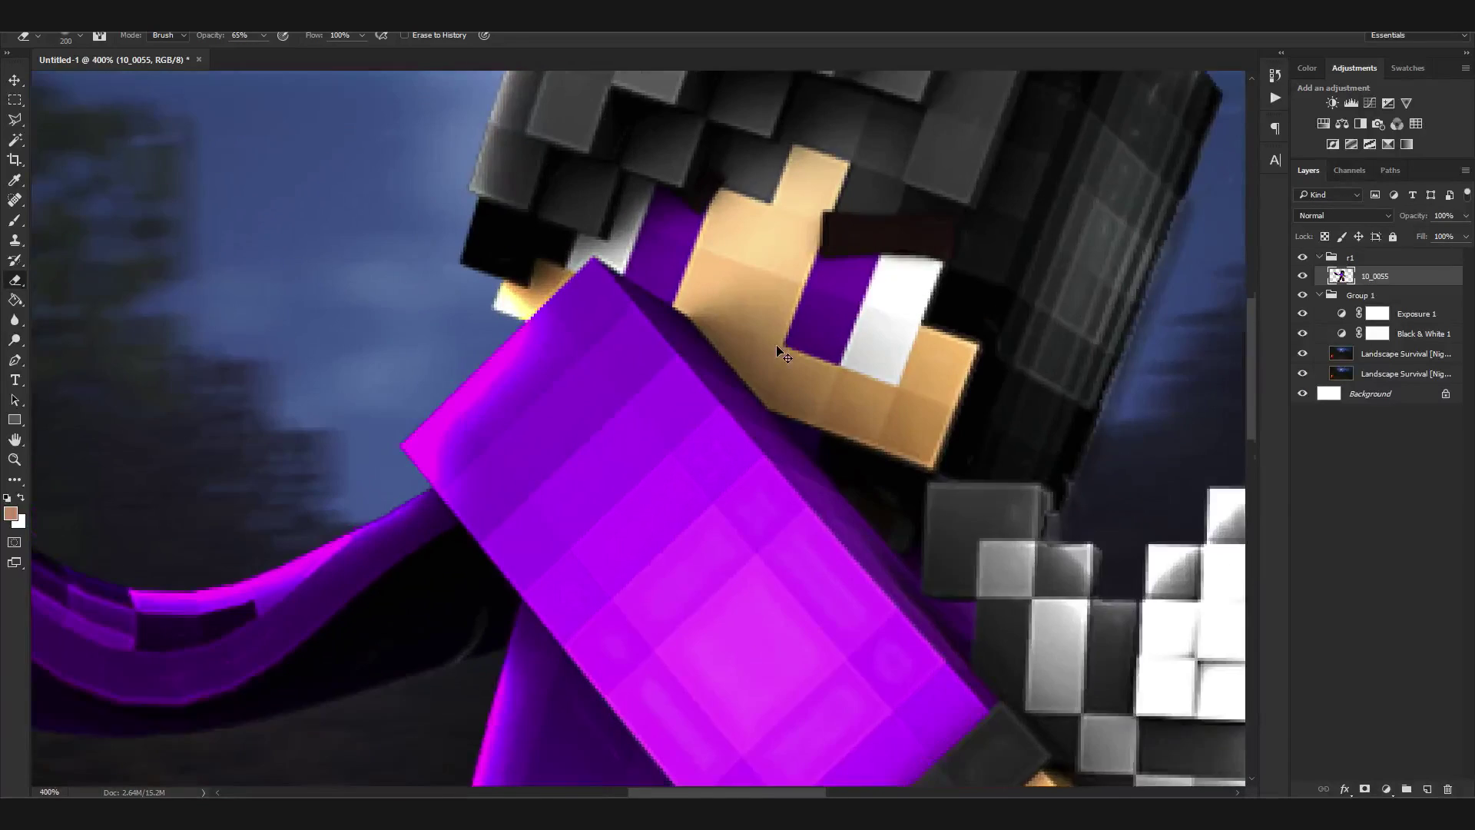
key(ctrl+plus)
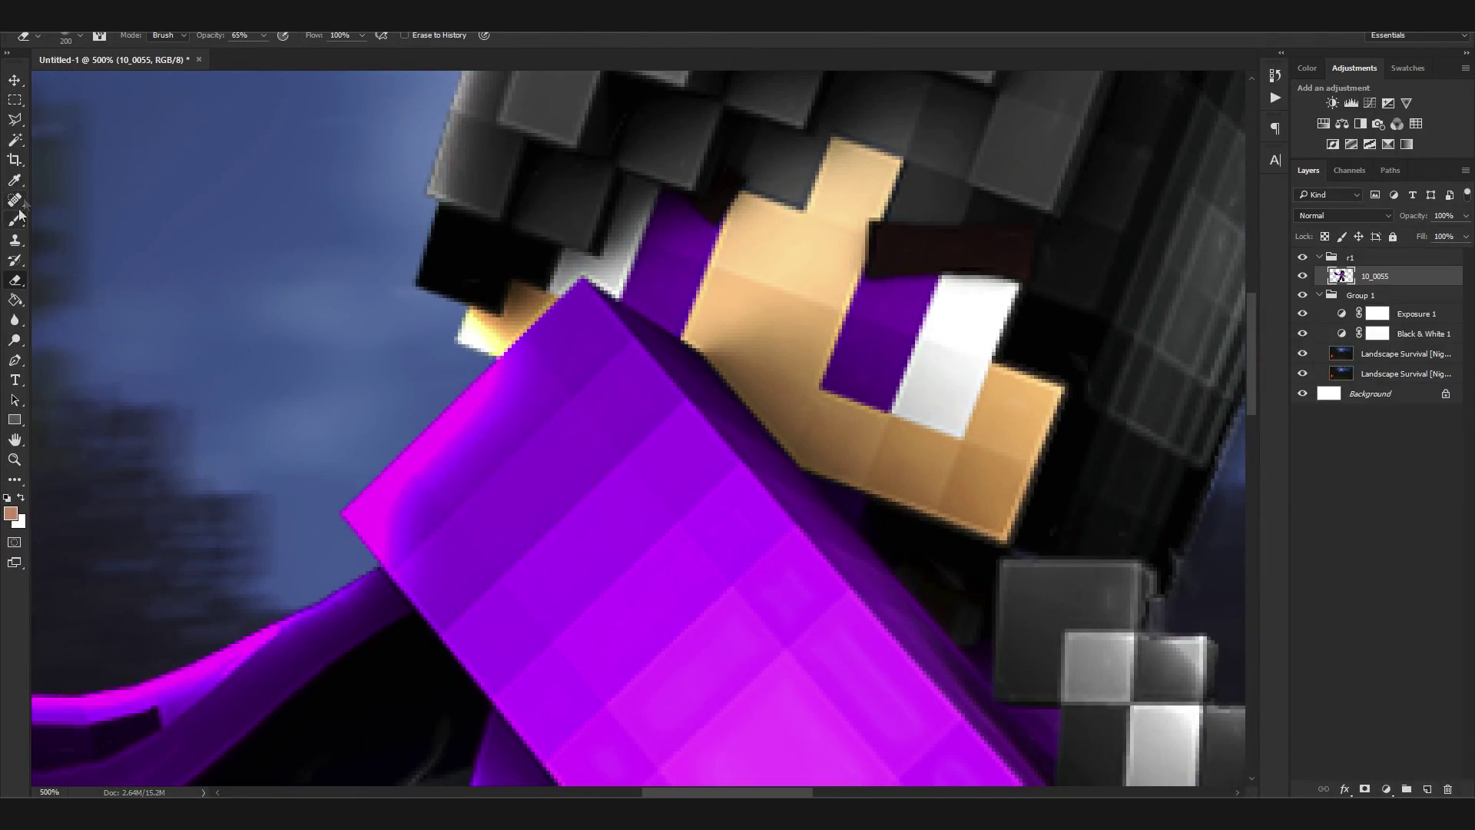
click(15, 120)
scroll(620, 390, up, 2)
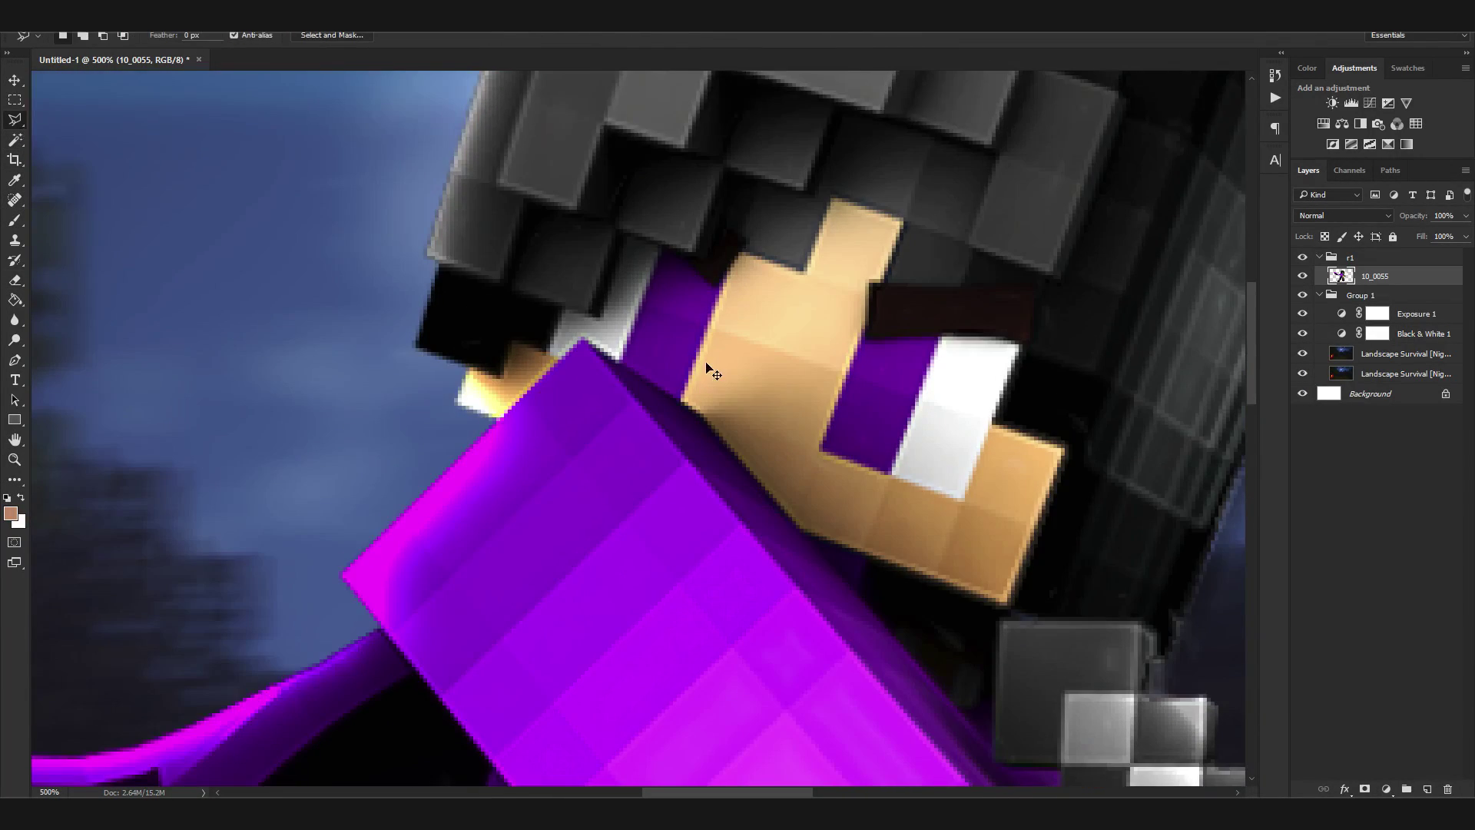
scroll(710, 373, up, 1)
scroll(710, 373, down, 1)
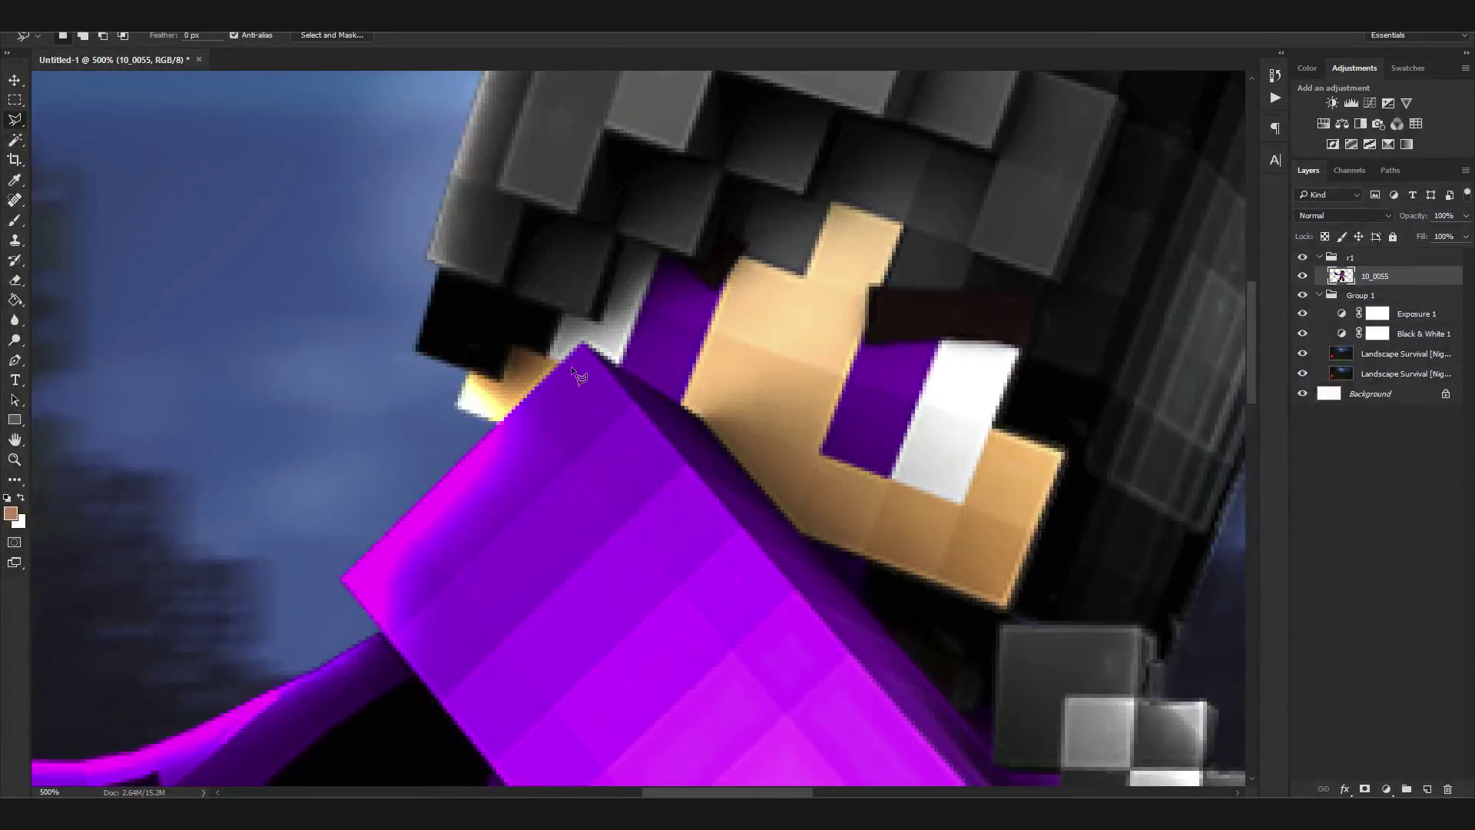
click(563, 312)
click(597, 324)
click(629, 243)
click(547, 353)
key(ctrl+d)
click(547, 356)
key(Escape)
key(ctrl+shift+alt+n)
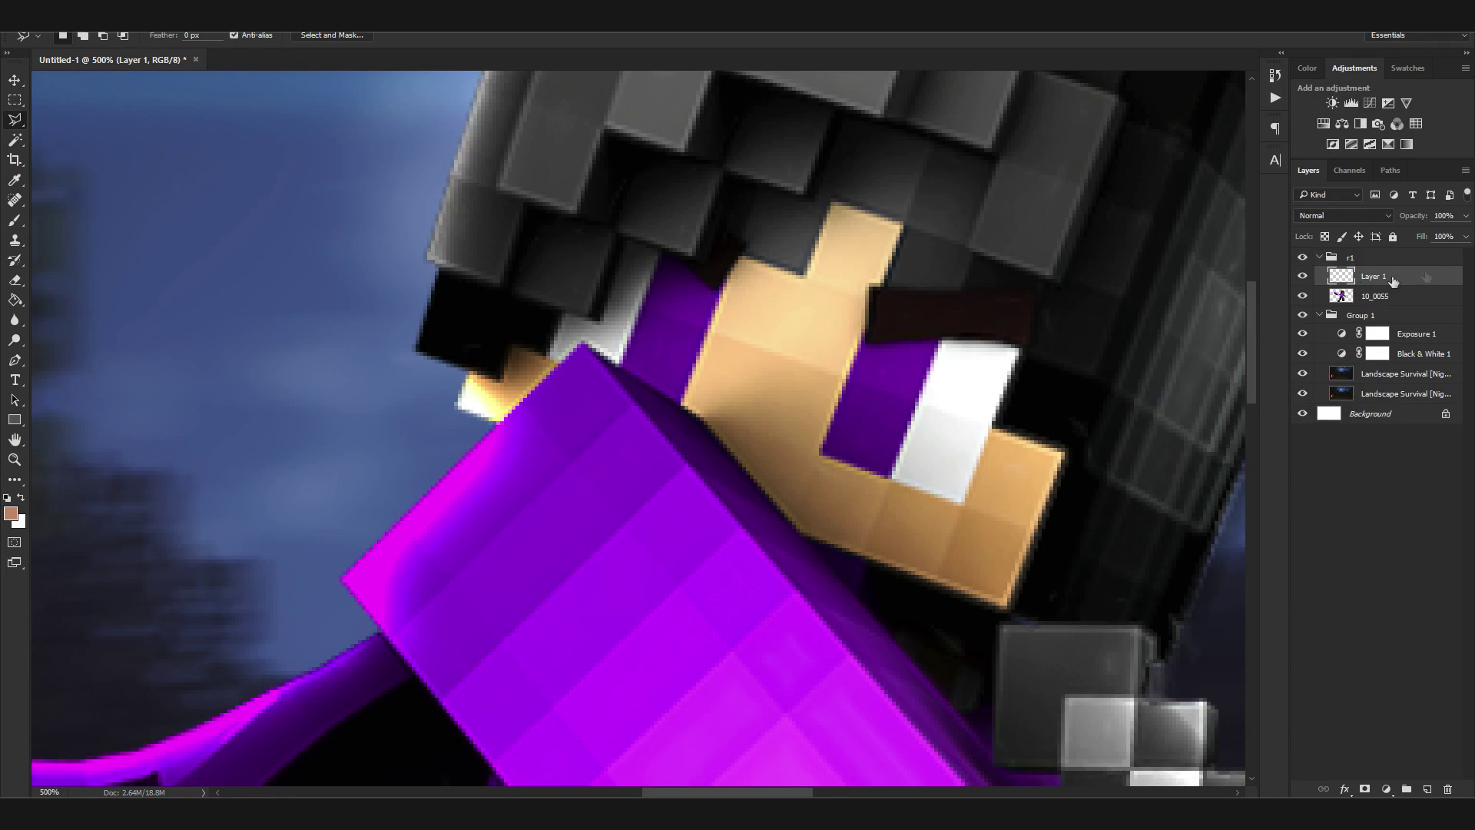
Give the eye layer a black Inner Shadow with 100% opacity, distance 4 px, choke 10% and a reduced size
right_click(1385, 279)
click(1282, 163)
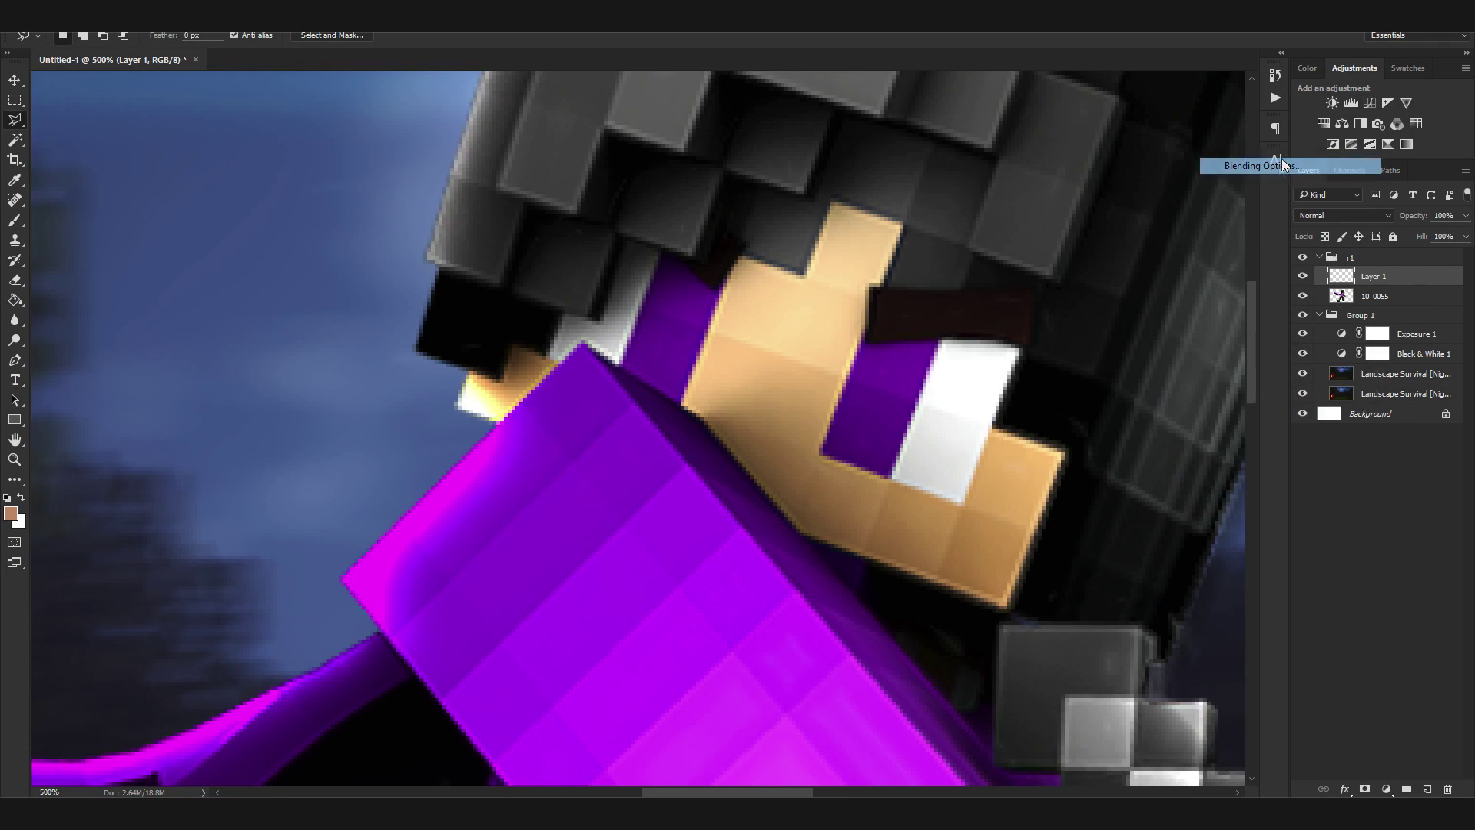
click(880, 514)
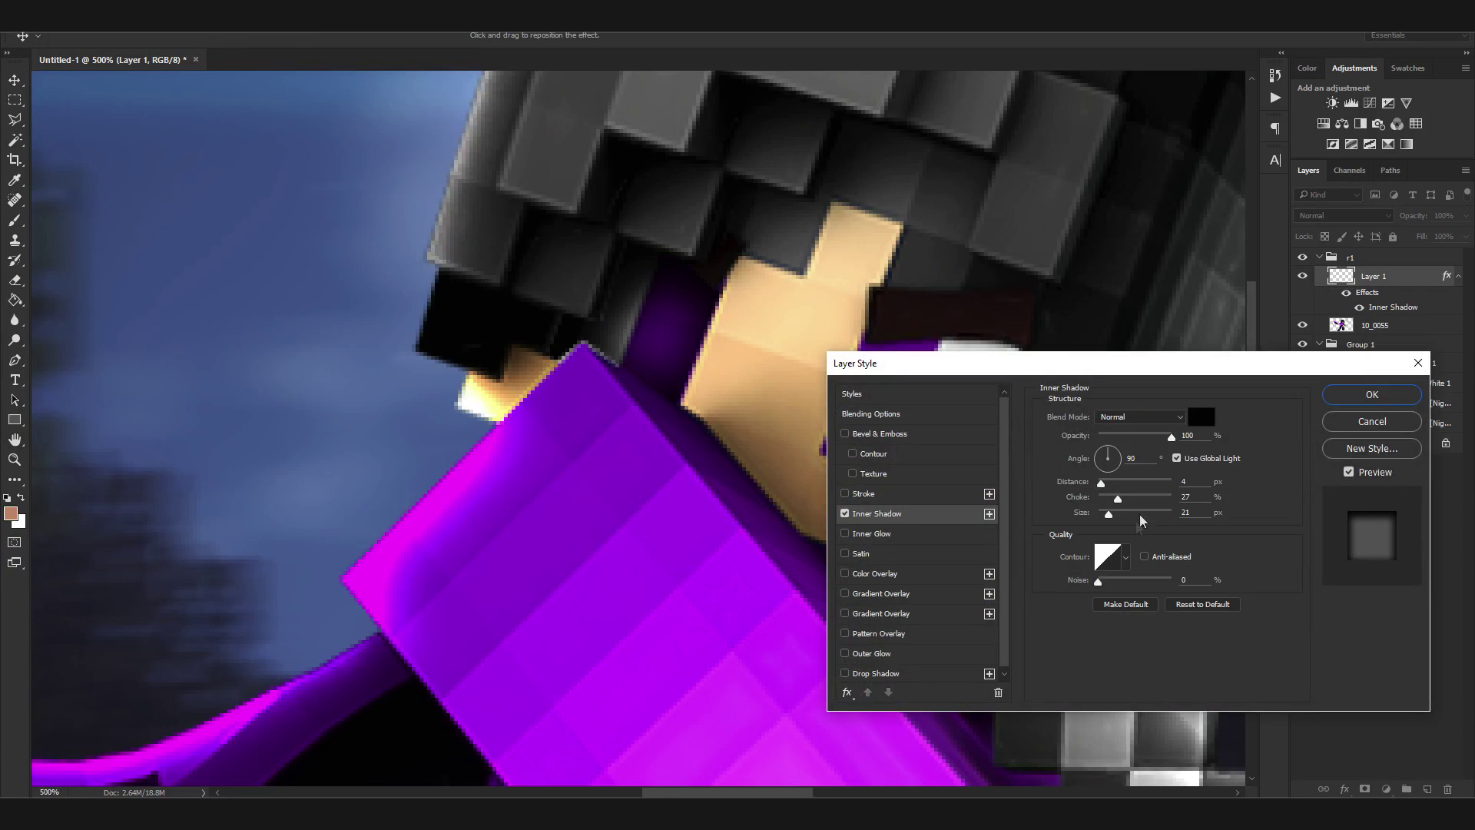
mouse_move(1118, 500)
mouse_down()
mouse_move(1106, 500)
mouse_move(1104, 526)
mouse_up()
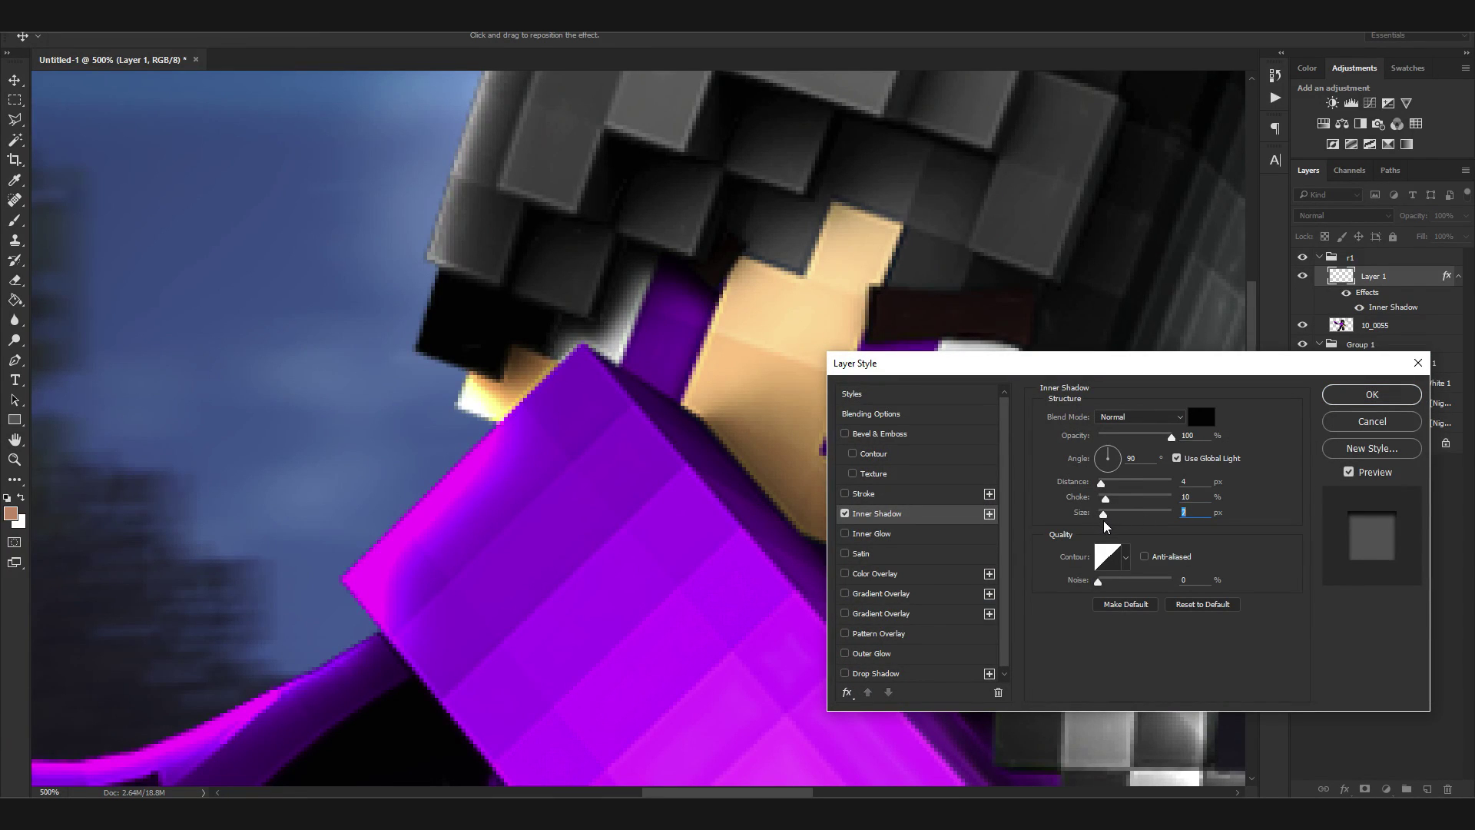
click(1370, 395)
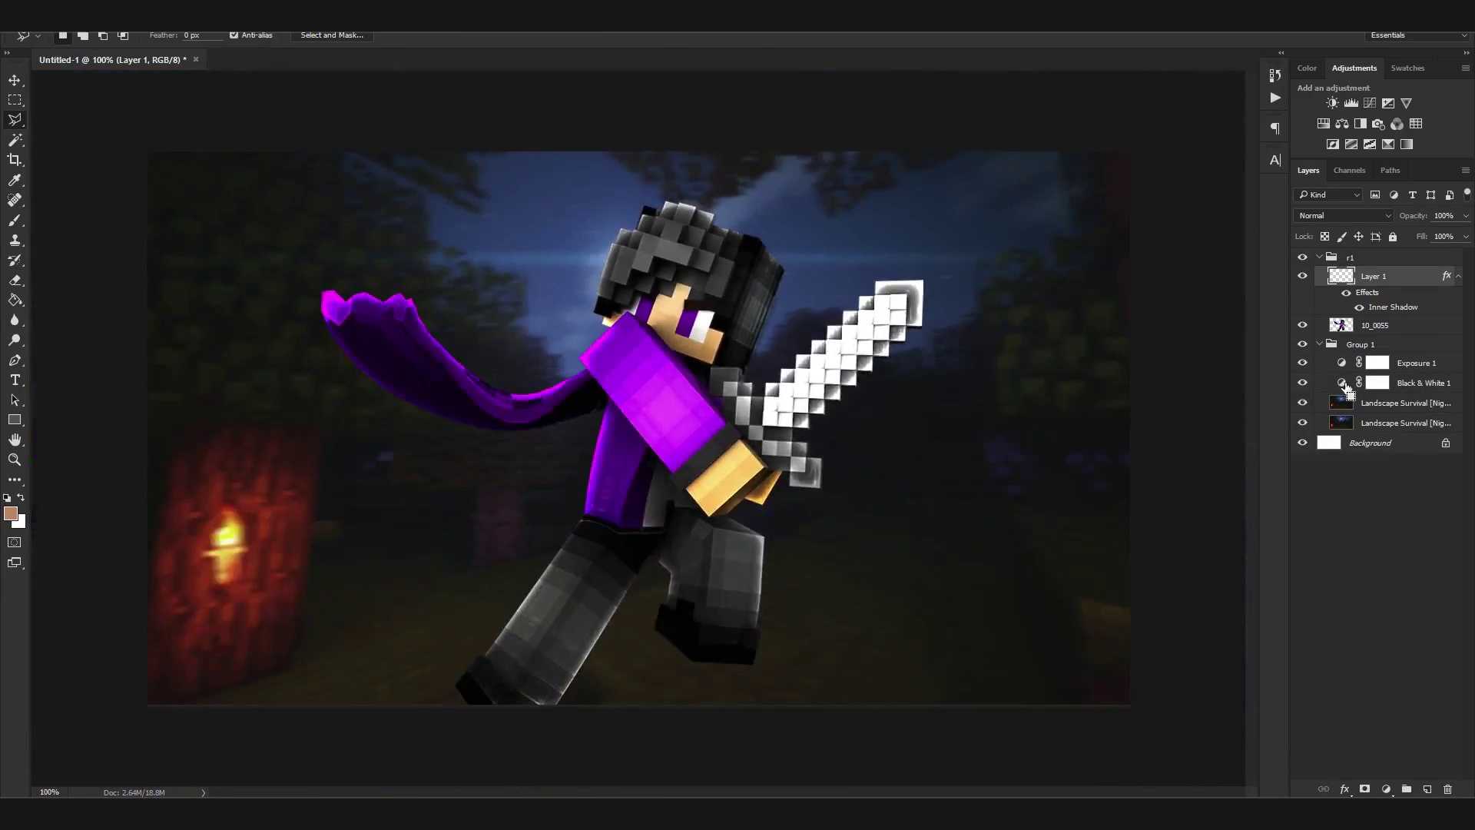
Select the character's other eye on 10_0055 with the Polygonal Lasso, and merge the eye layer with 10_0055
key(ctrl+plus)
key(ctrl+plus)
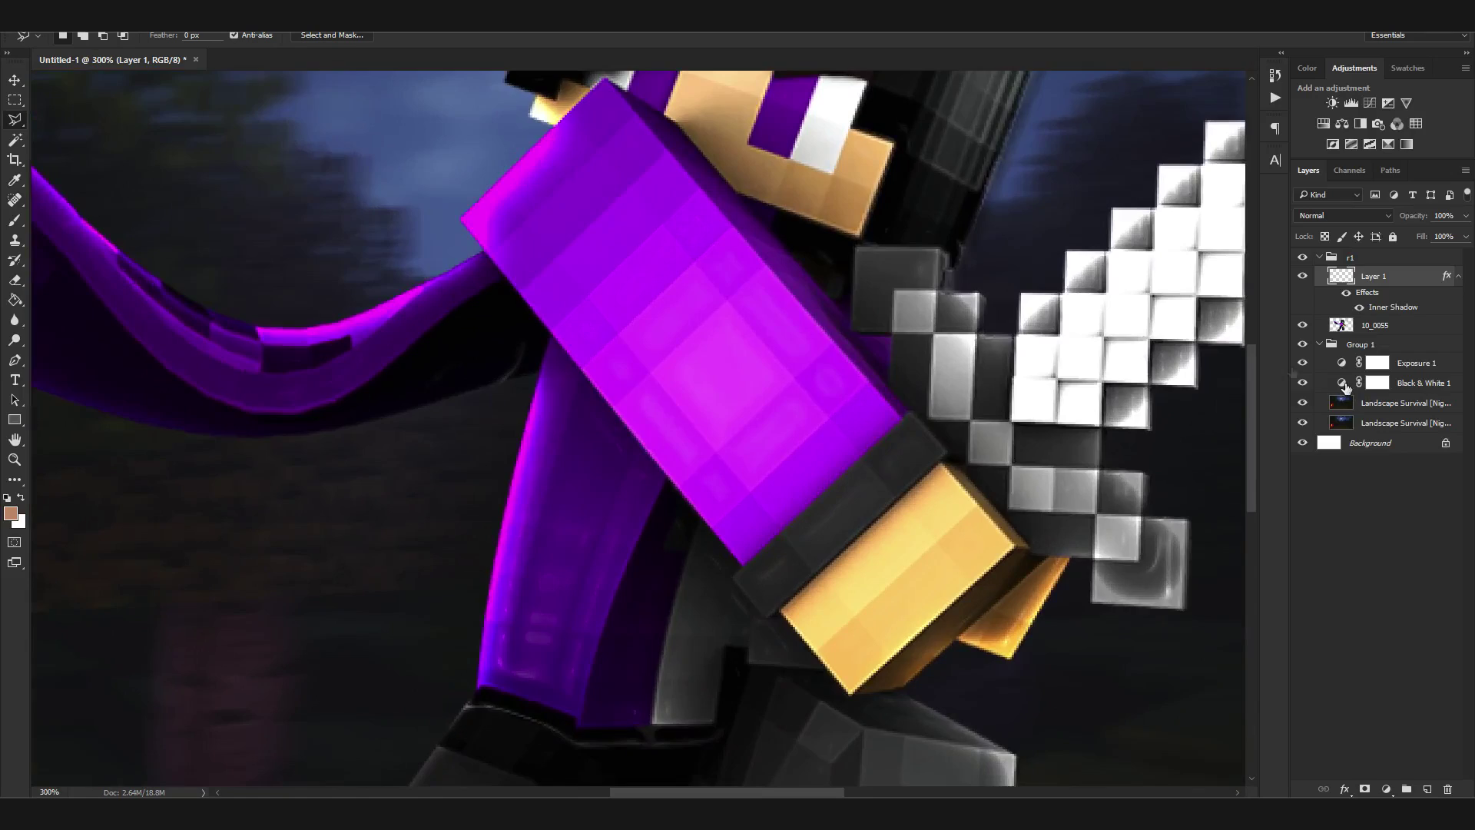
drag(999, 320, 569, 404)
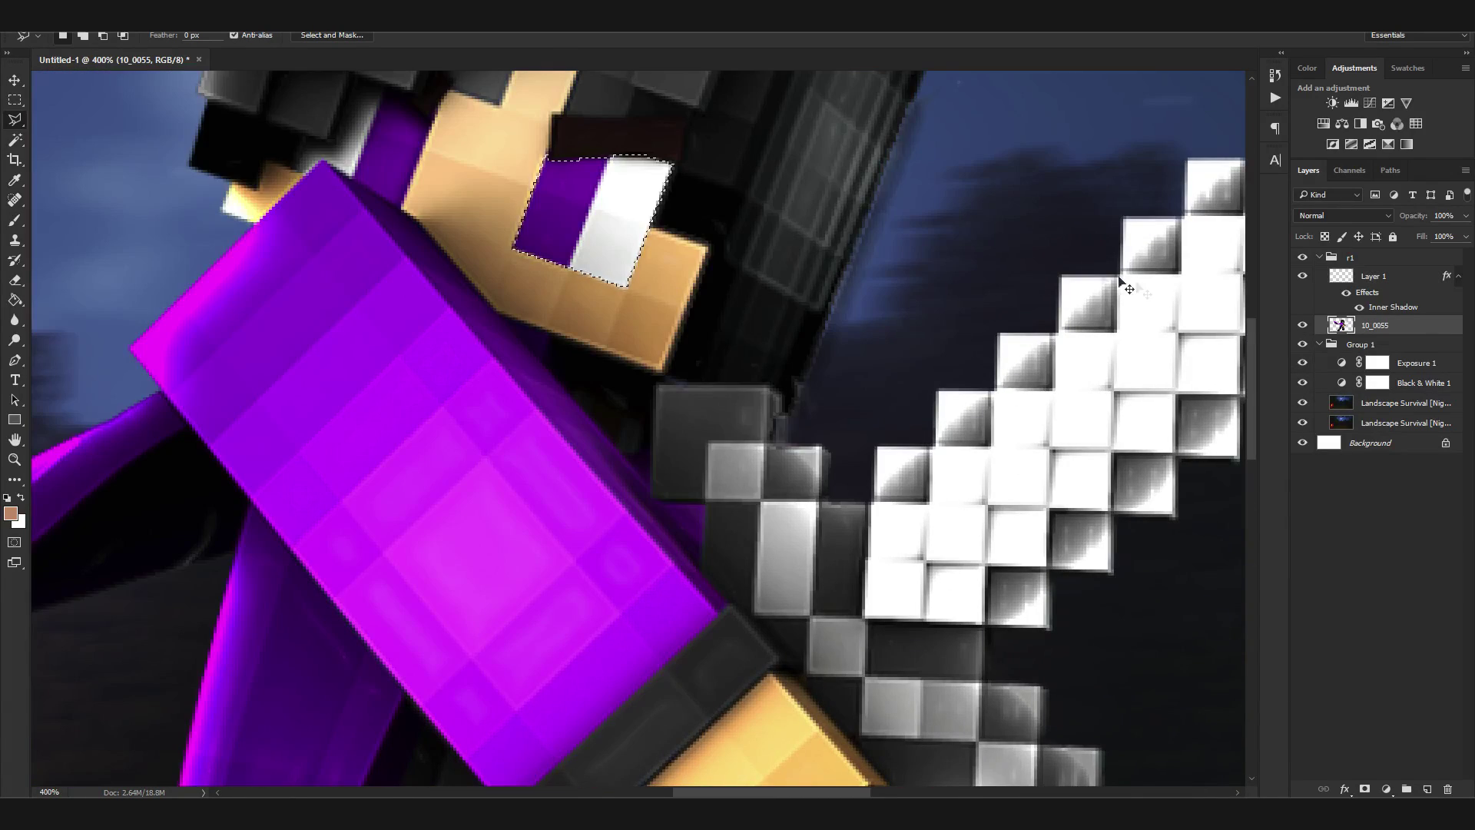
click(1375, 276)
key(ctrl+d)
key(ctrl+e)
key(ctrl+minus)
key(ctrl+minus)
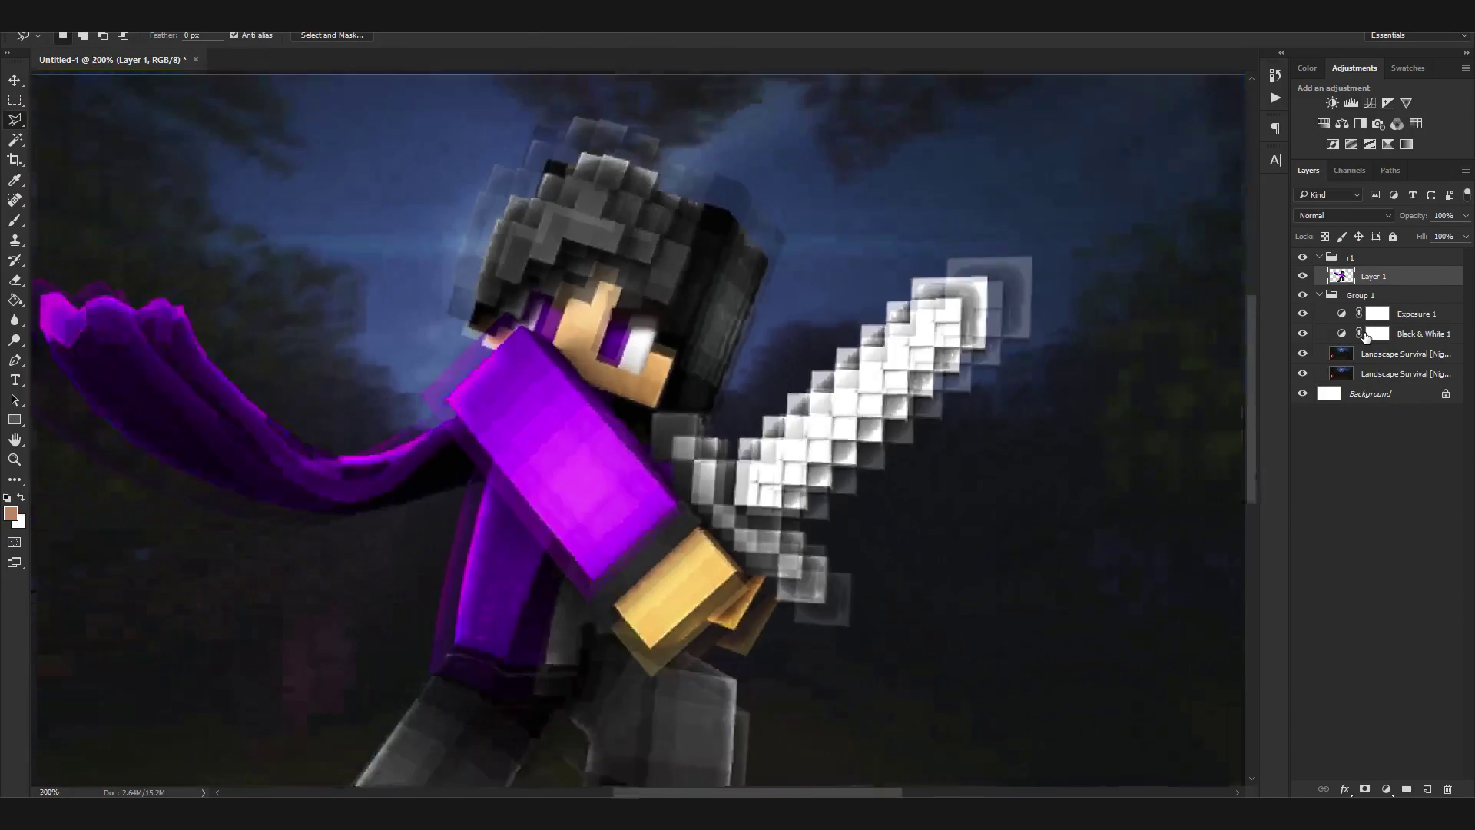
key(ctrl+minus)
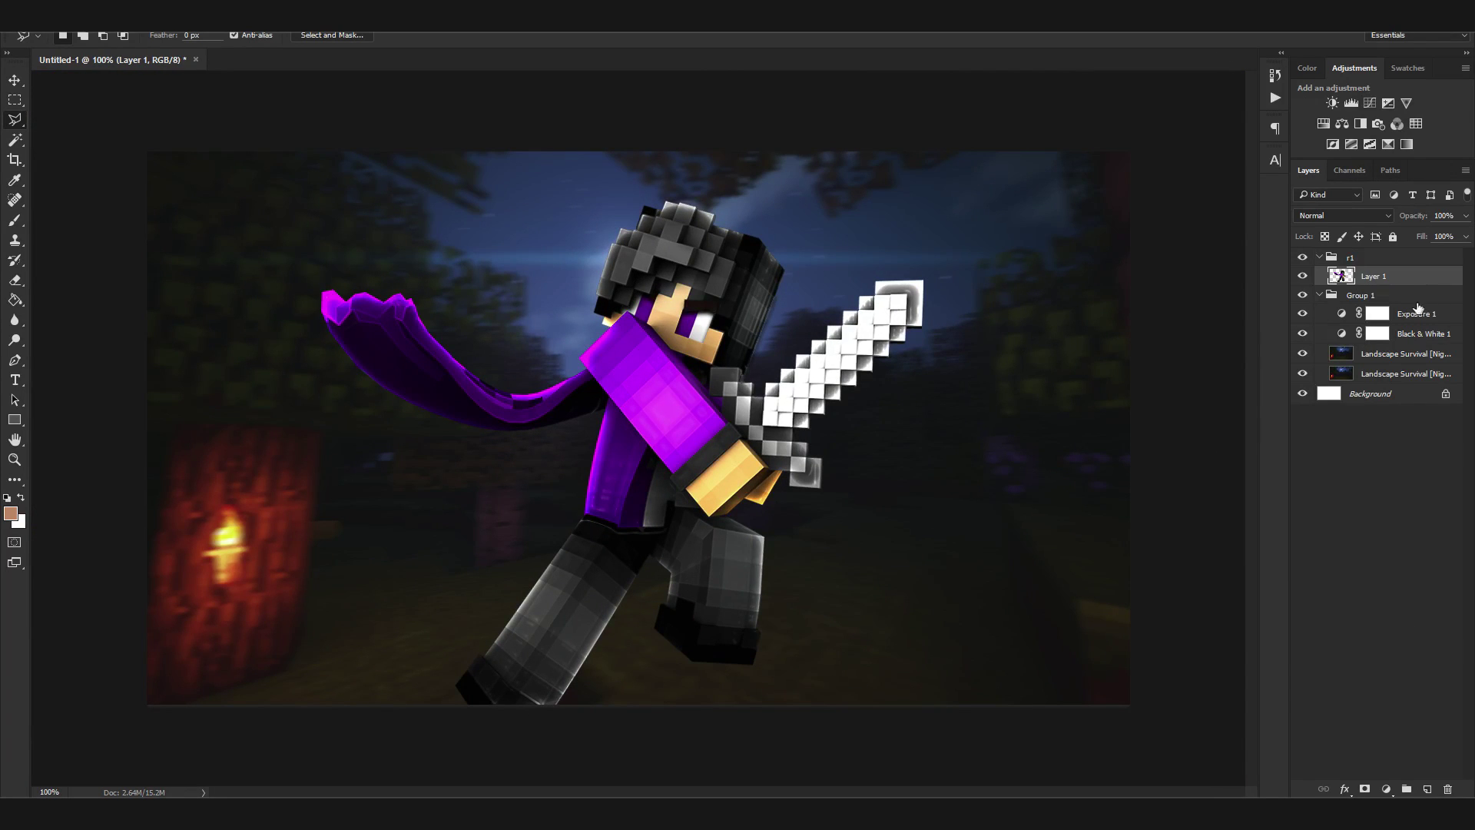
Duplicate Layer 1 and apply a Motion Blur with angle 2° and distance 6 pixels to the copy
click(13, 77)
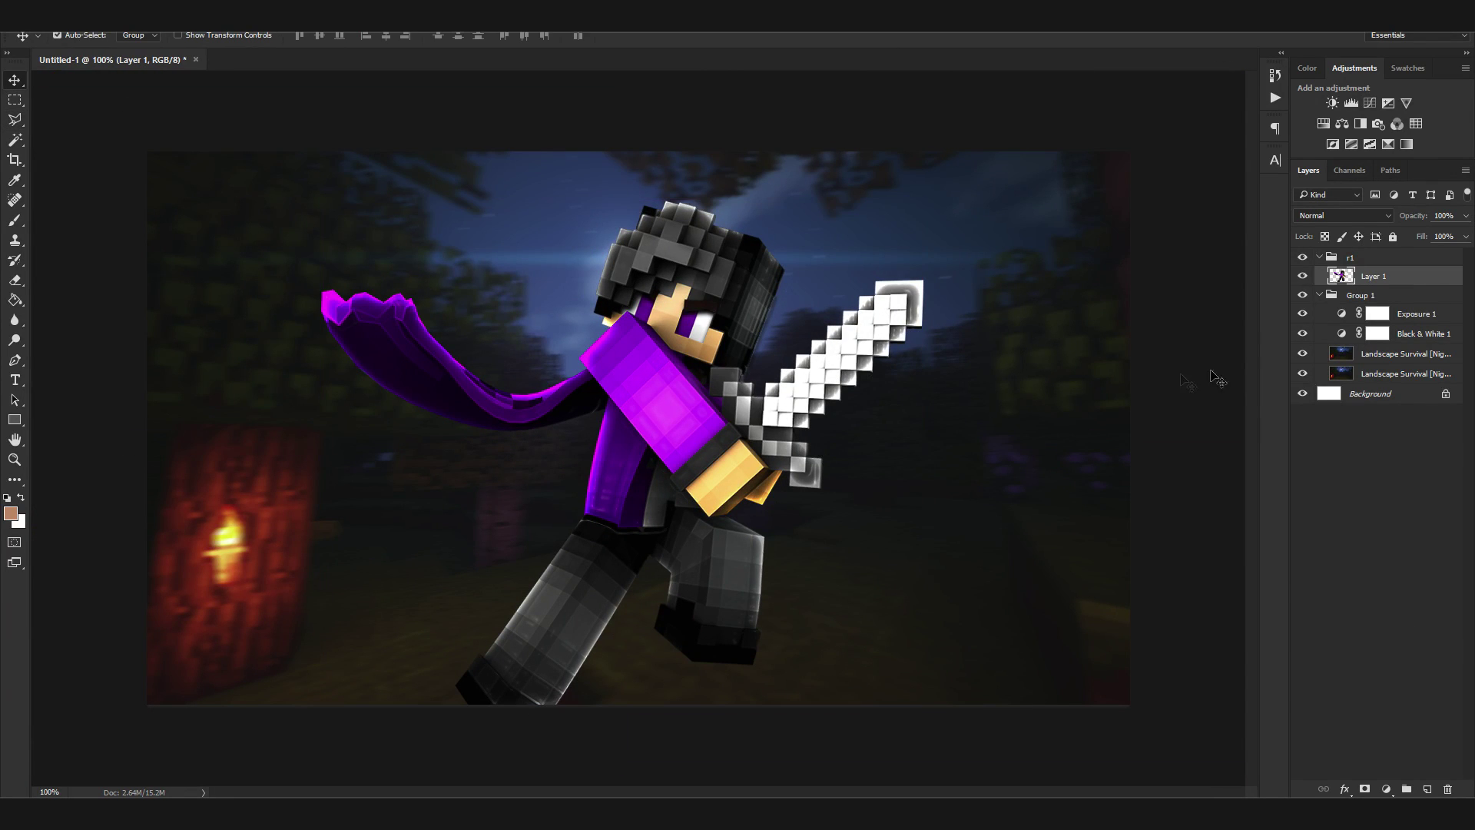
key(ctrl+j)
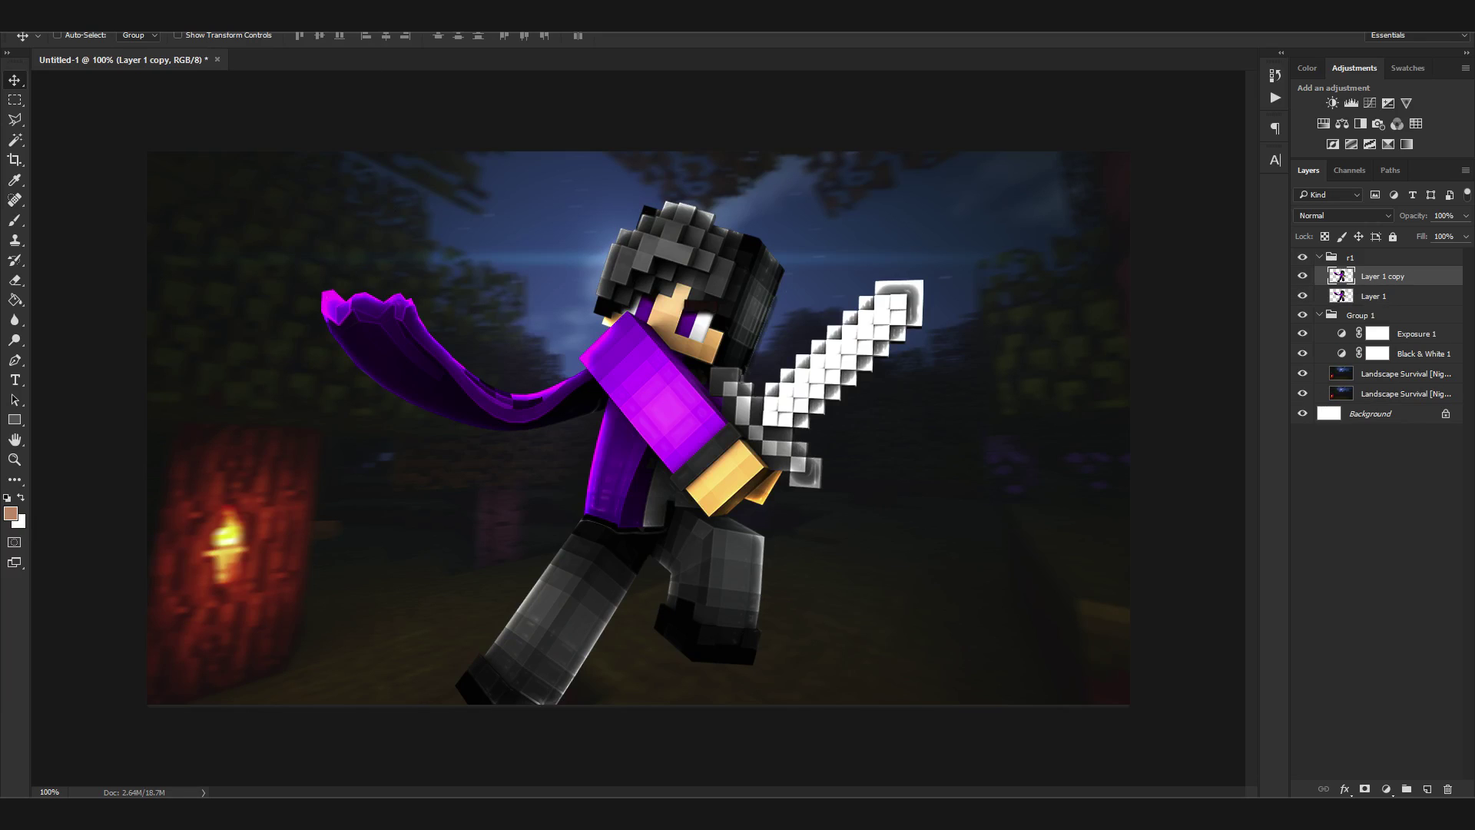
click(242, 15)
mouse_move(307, 182)
click(488, 266)
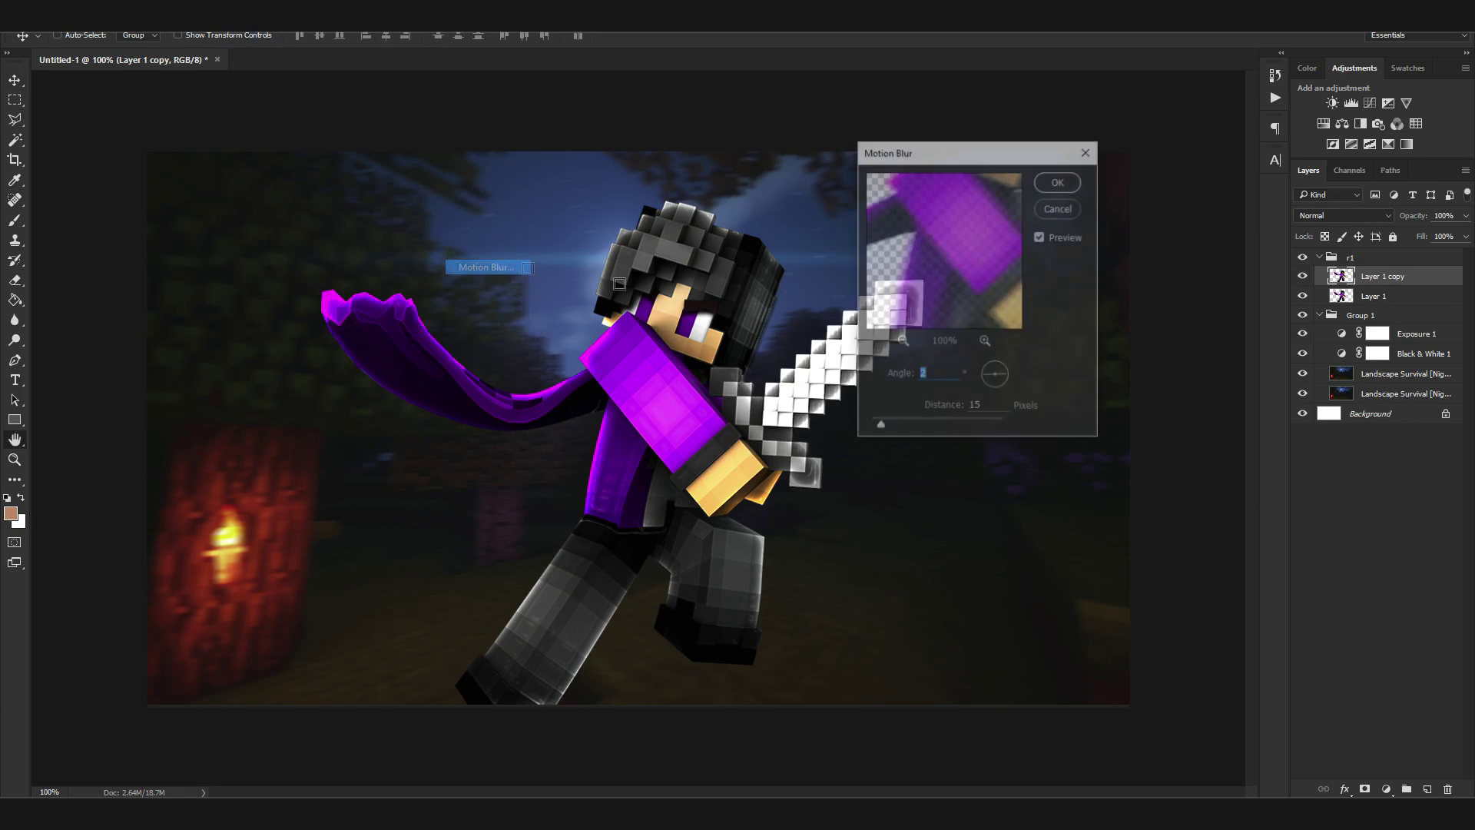
drag(875, 428, 872, 428)
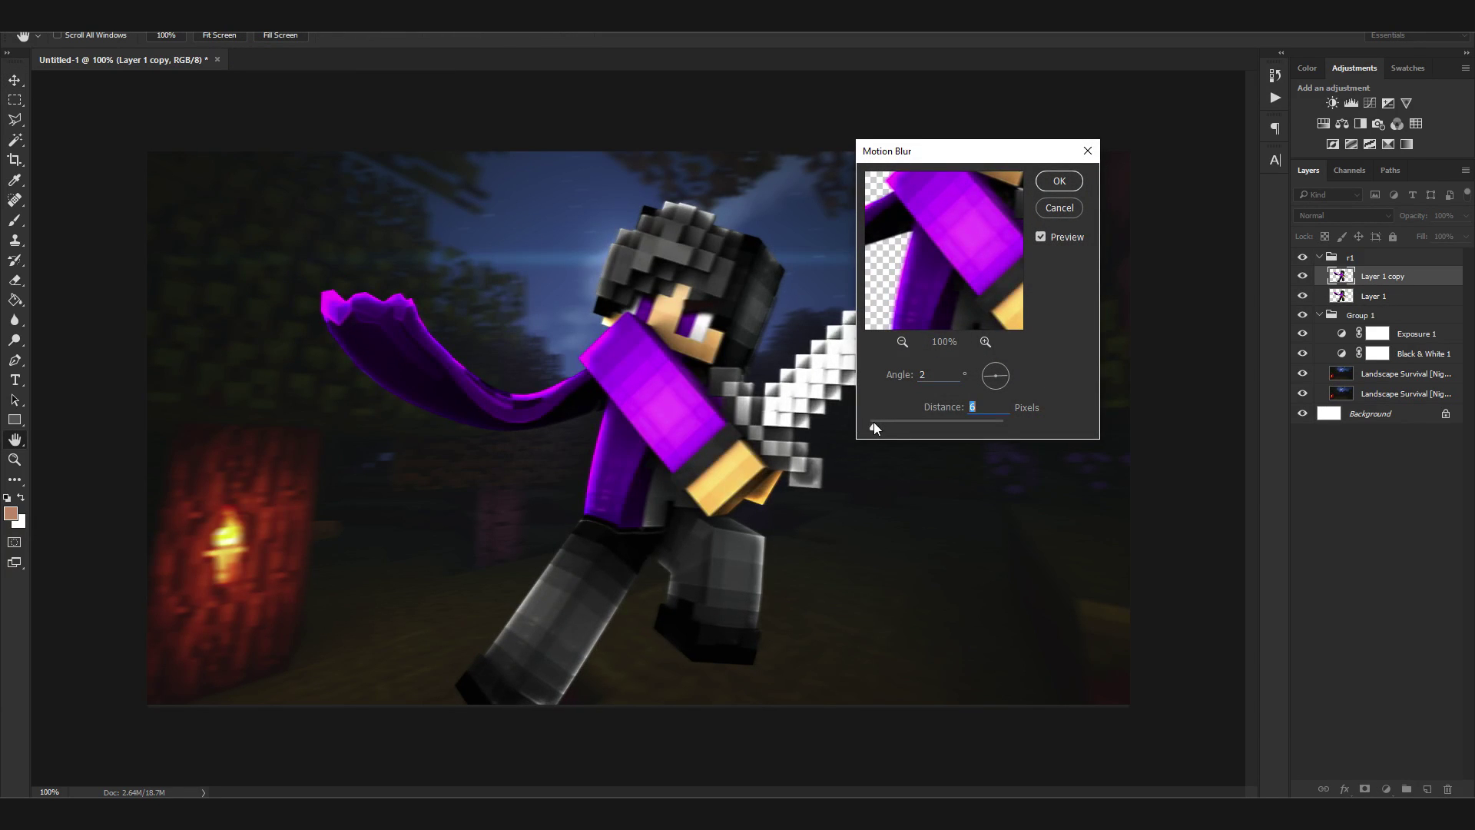
click(1058, 182)
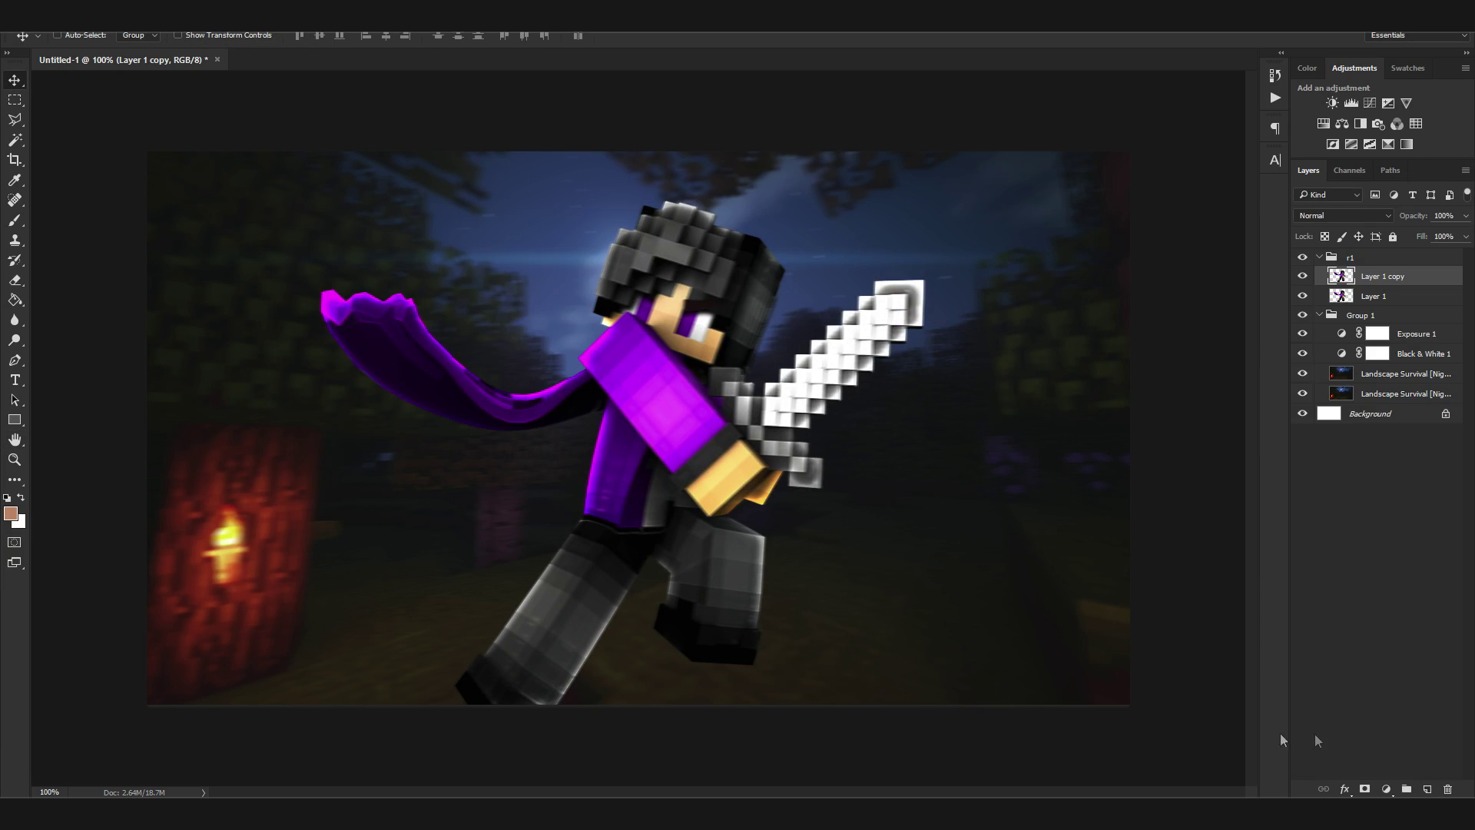
Add a layer mask to Layer 1 copy and paint black over the character's middle with a 500 px brush at 71% opacity
click(1366, 789)
click(14, 220)
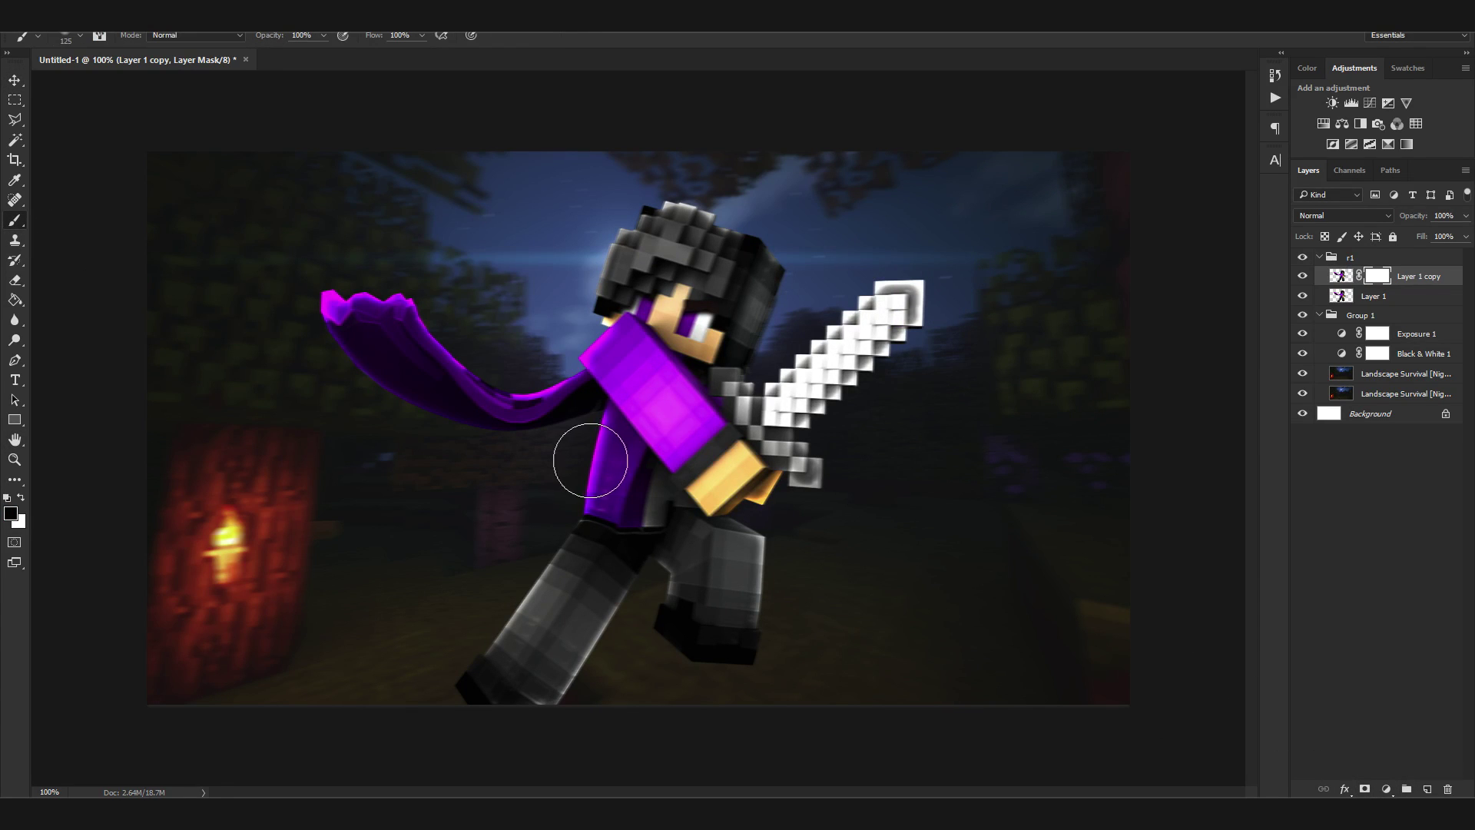
key(bracketright)
key(bracketright)
key(bracketright)
key(bracketright)
key(bracketright)
key(bracketright)
click(301, 53)
click(502, 275)
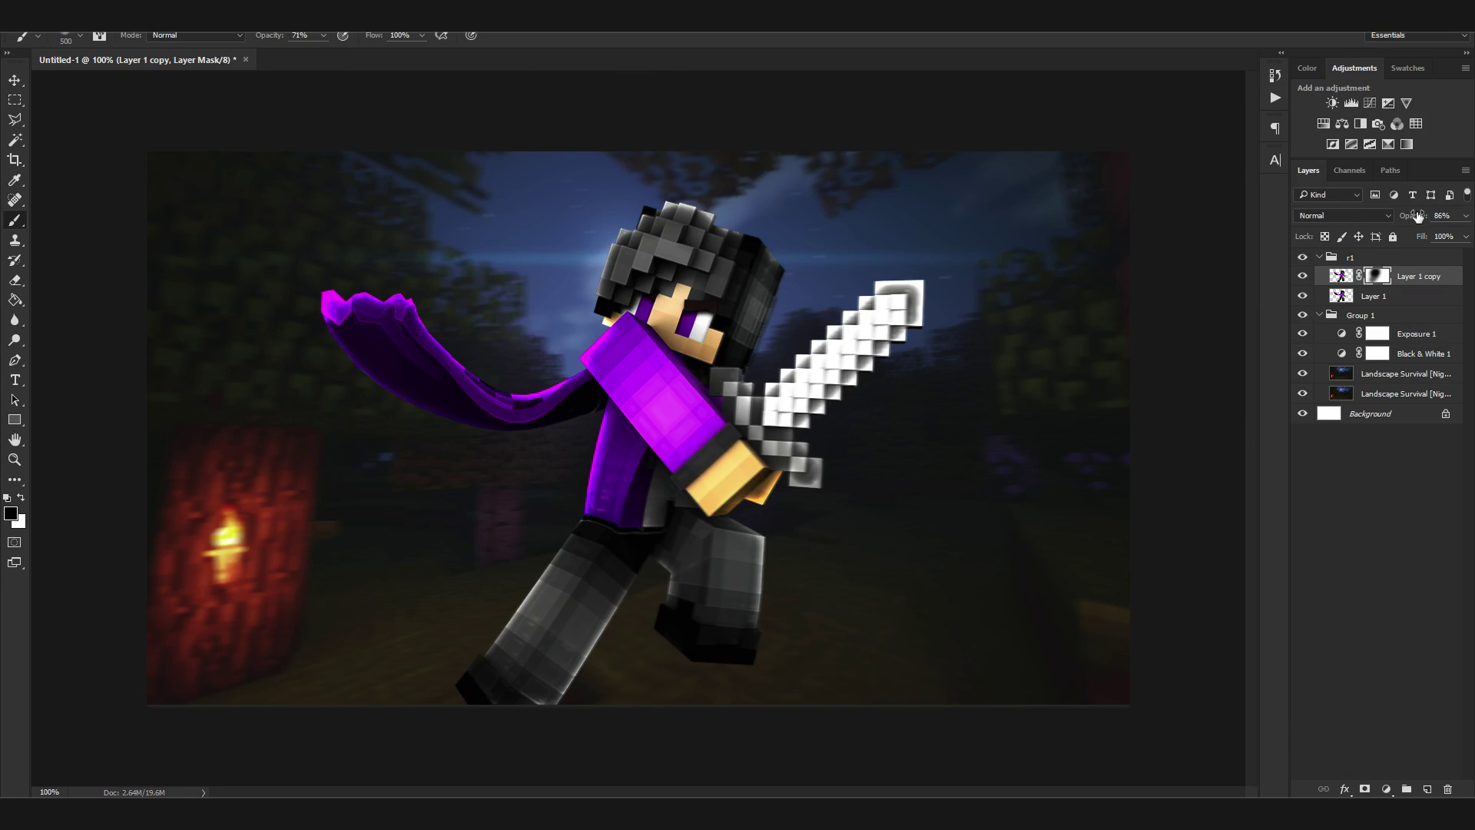
Create a new layer and paint a soft dark blue-violet glow over the sword with a 250 px brush
click(1426, 789)
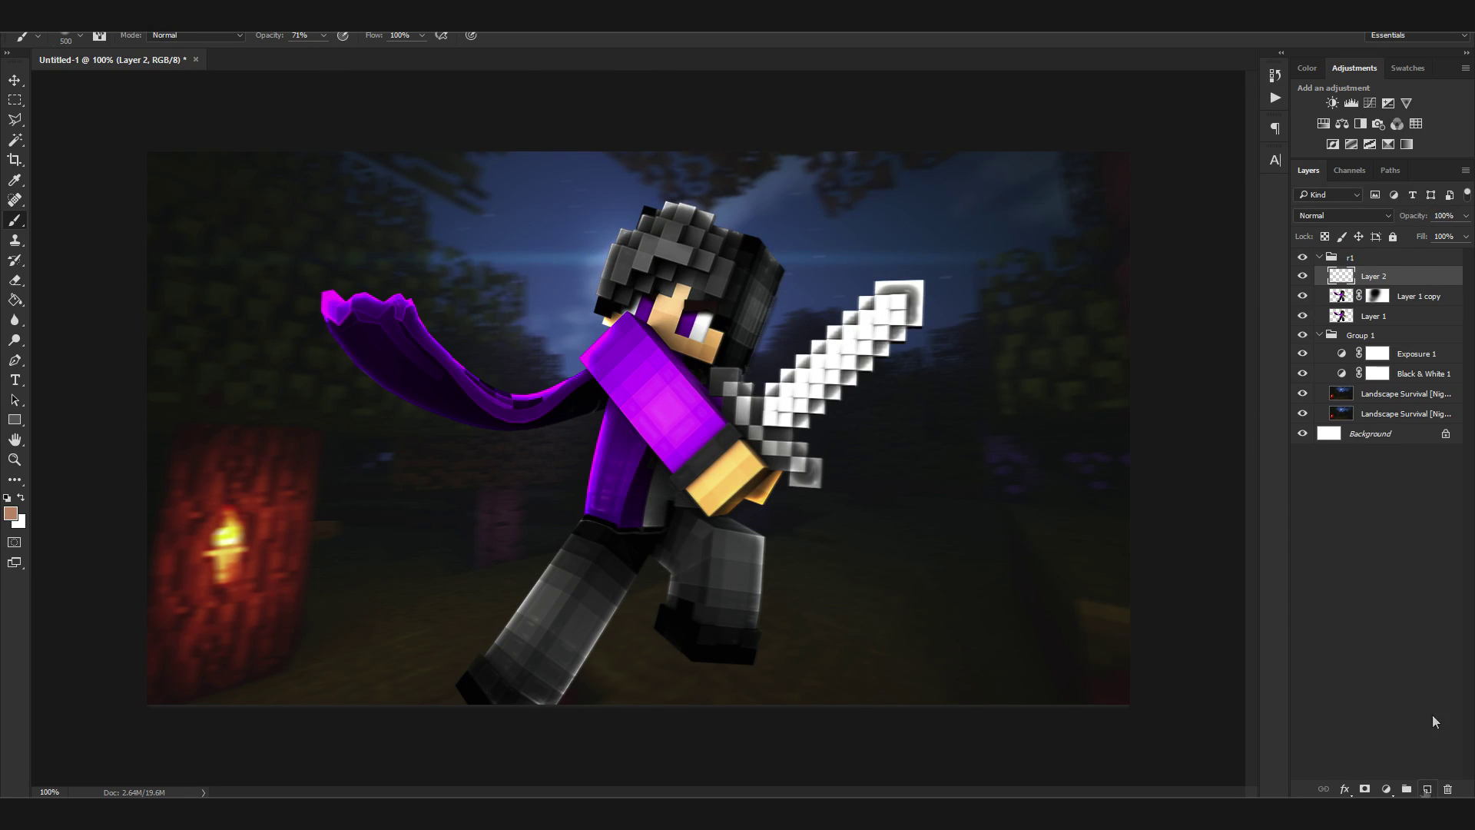
click(1309, 67)
drag(1449, 115, 1431, 107)
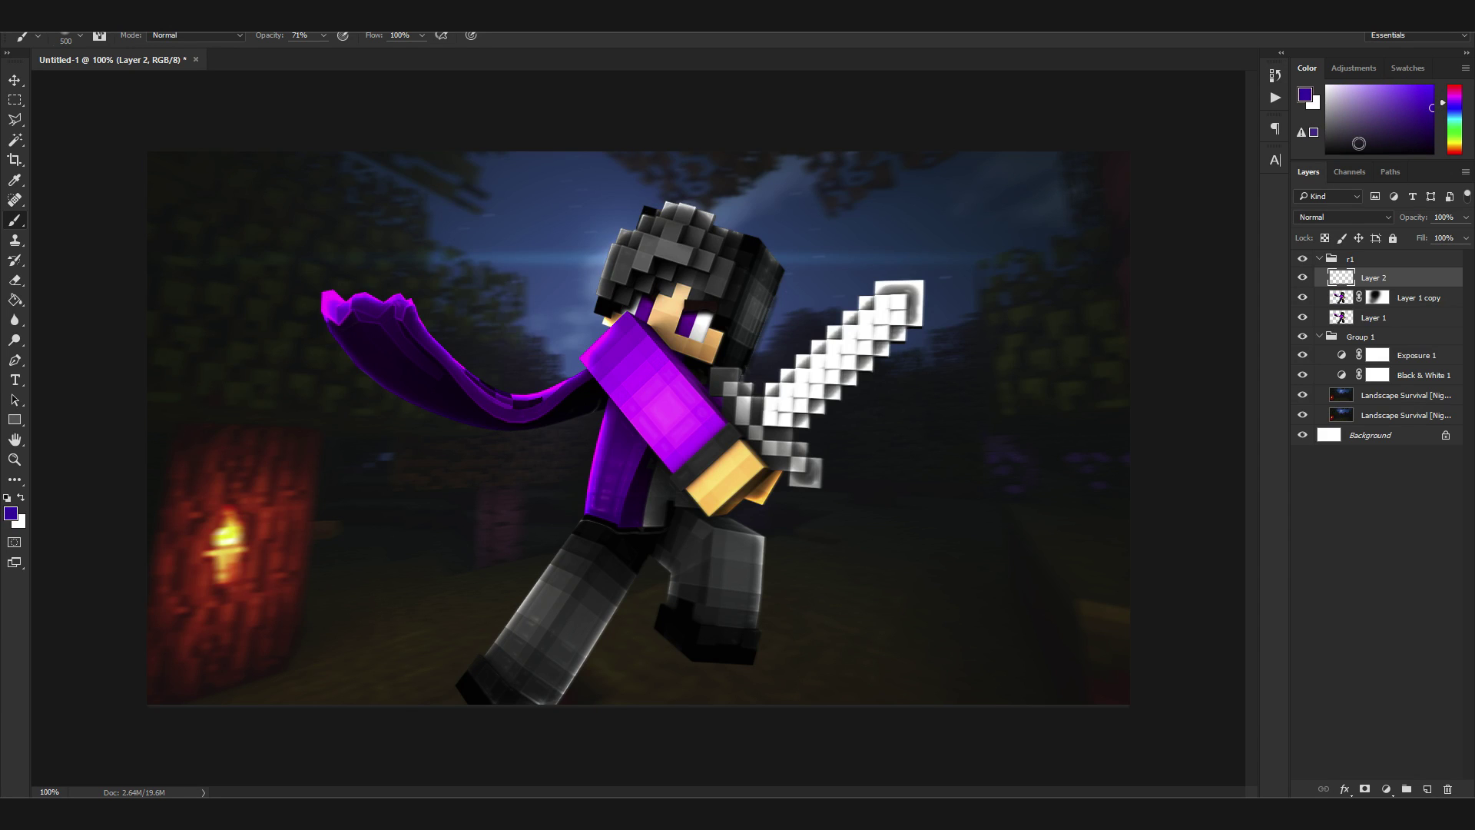
key(bracketleft)
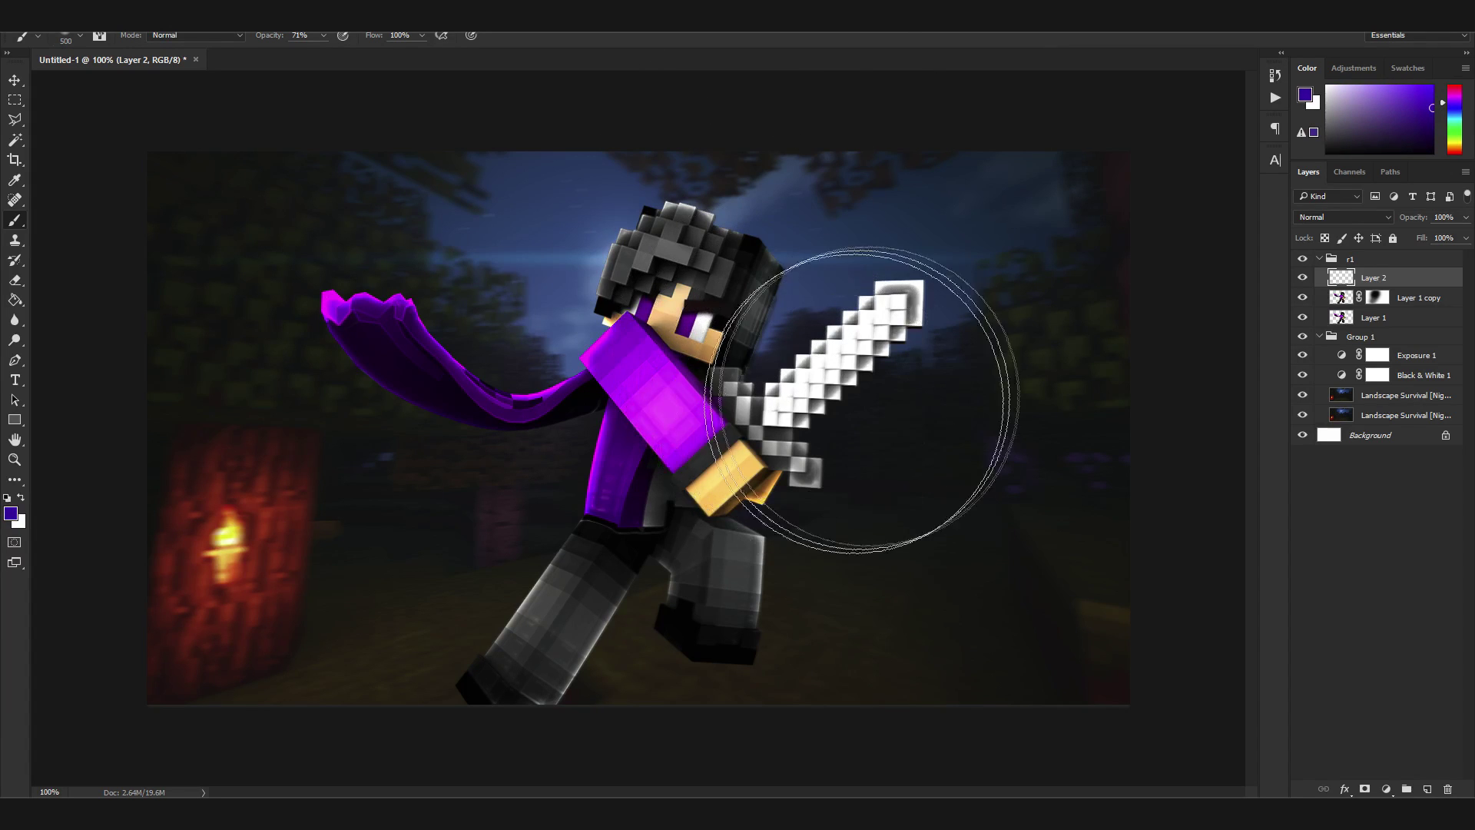
key(bracketleft)
key(bracketleft)
key(bracketleft)
drag(737, 453, 903, 296)
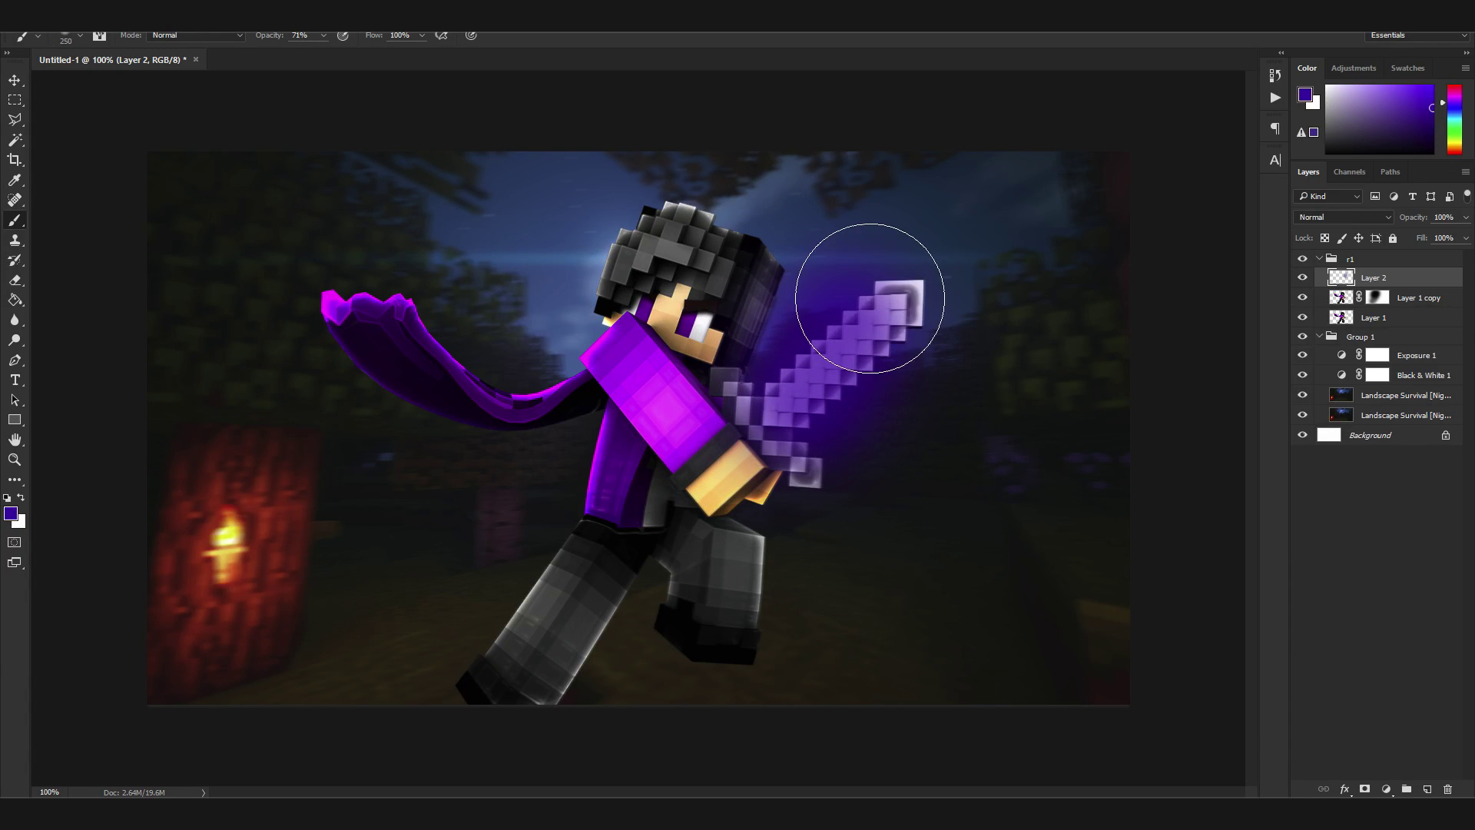
click(895, 312)
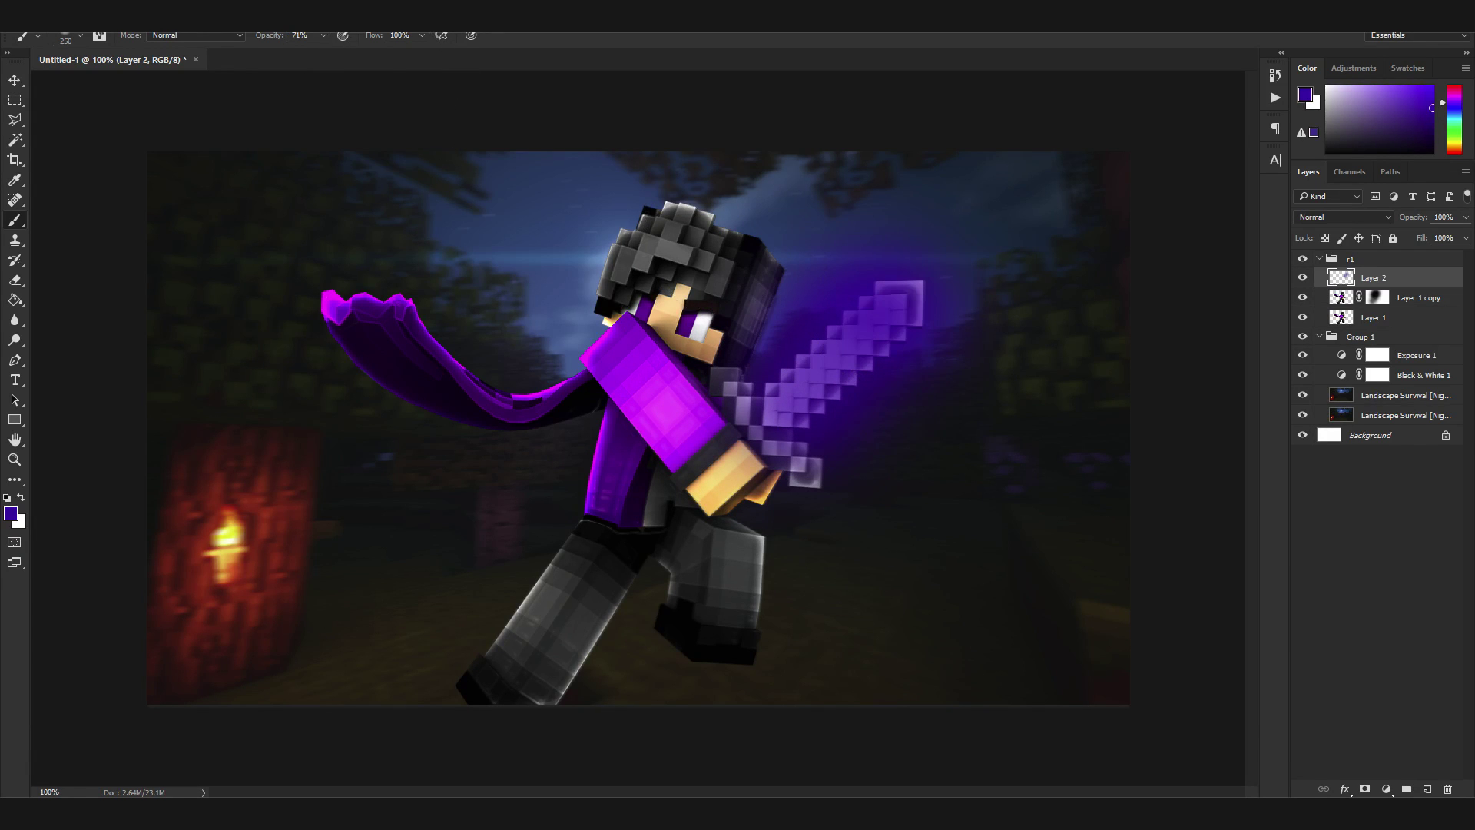
Push a curved tail out of the sword glow with Liquify at brush size 150, and set Layer 2 to Screen blending
click(266, 10)
mouse_move(244, 9)
click(261, 128)
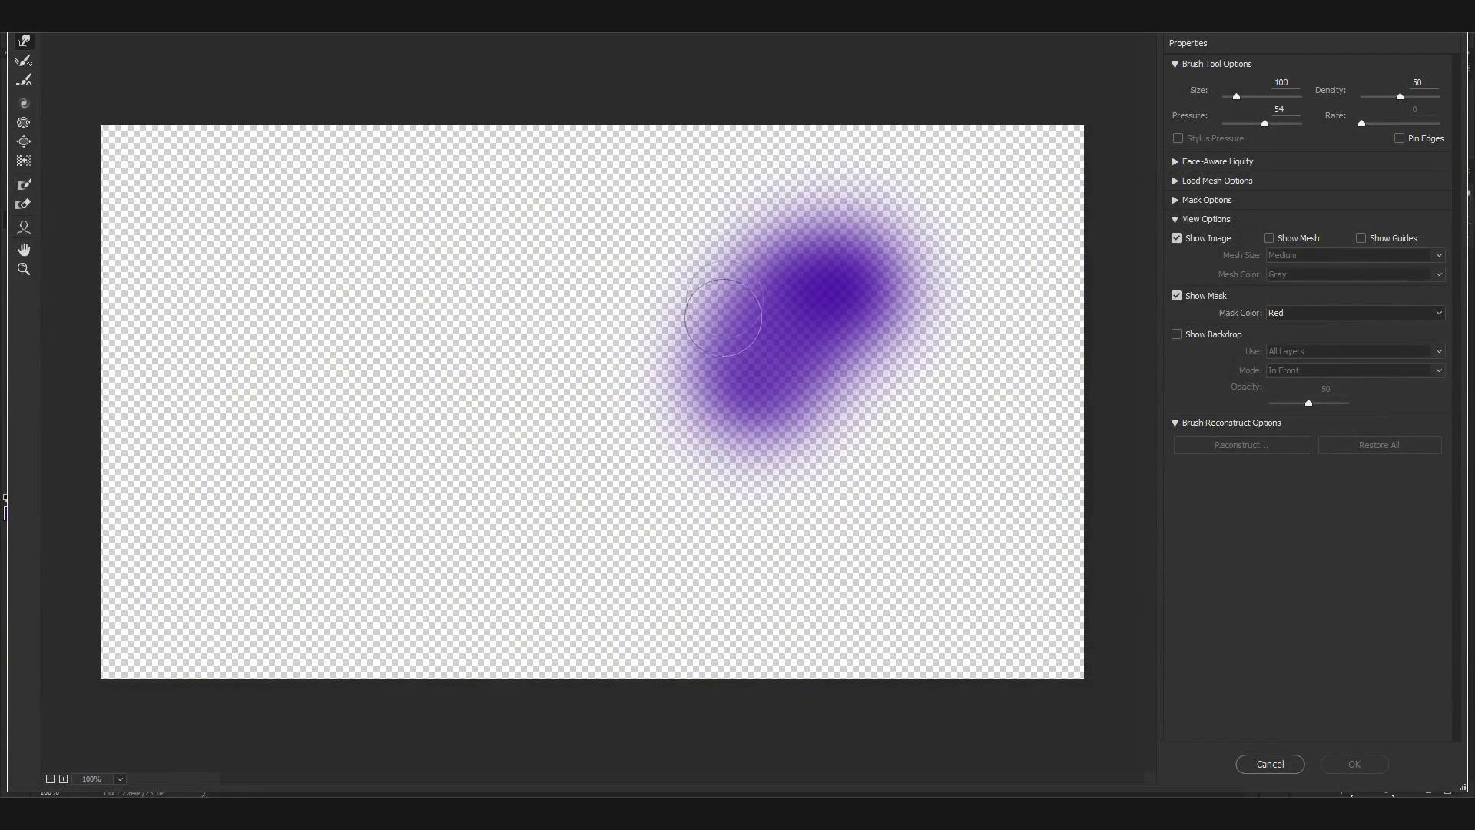
key(bracketright)
key(bracketright)
key(bracketright)
key(bracketright)
key(bracketright)
mouse_move(764, 323)
mouse_down()
mouse_move(832, 305)
mouse_move(841, 267)
mouse_move(754, 219)
mouse_move(792, 230)
mouse_move(690, 212)
mouse_move(783, 221)
mouse_move(586, 203)
mouse_move(748, 191)
mouse_move(546, 172)
mouse_move(976, 340)
mouse_move(720, 184)
mouse_move(671, 201)
mouse_move(792, 288)
mouse_move(754, 287)
mouse_move(714, 333)
mouse_move(729, 364)
mouse_move(728, 339)
mouse_move(843, 399)
mouse_move(842, 369)
mouse_up()
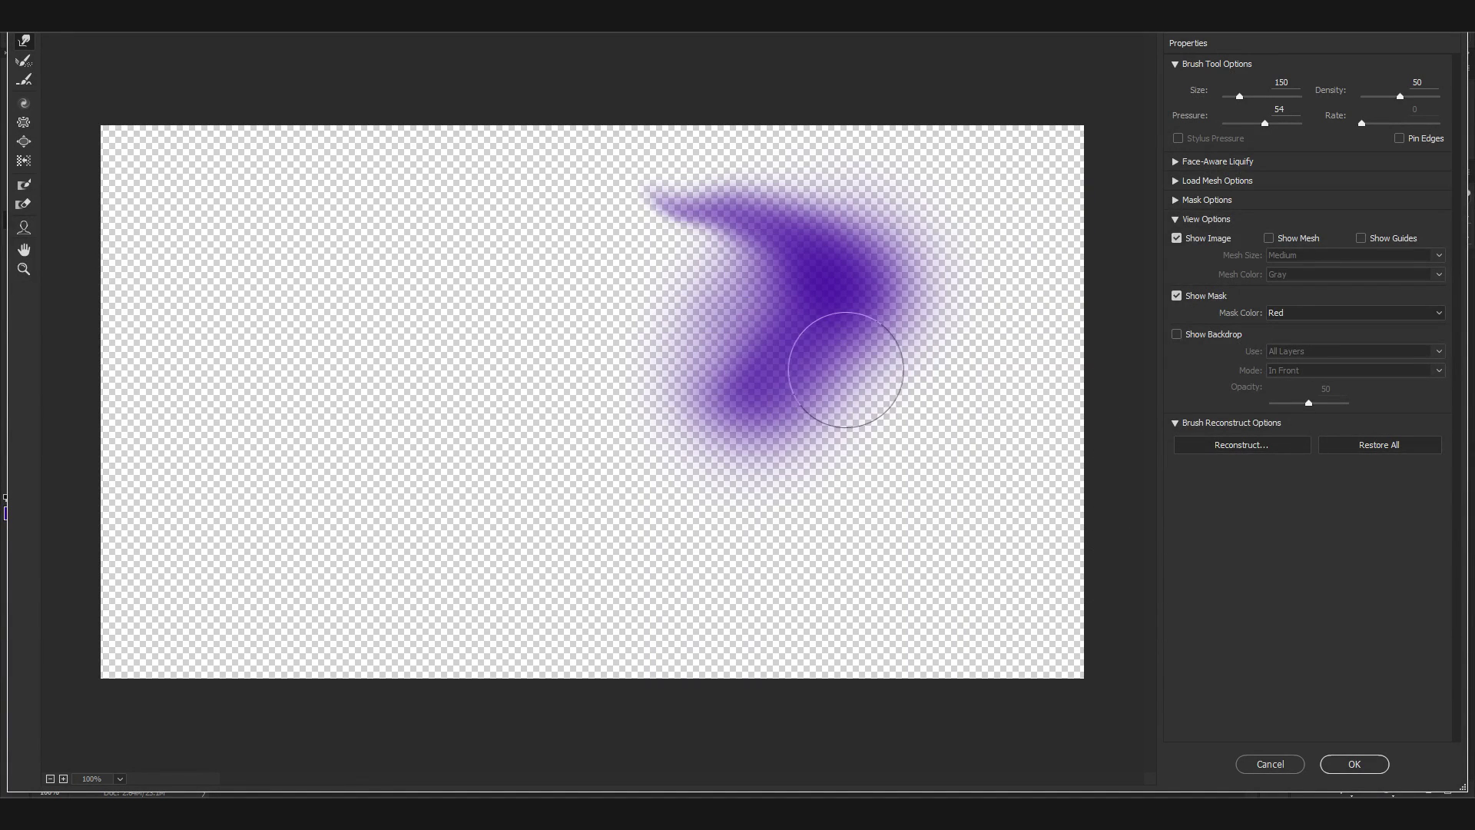
click(1353, 763)
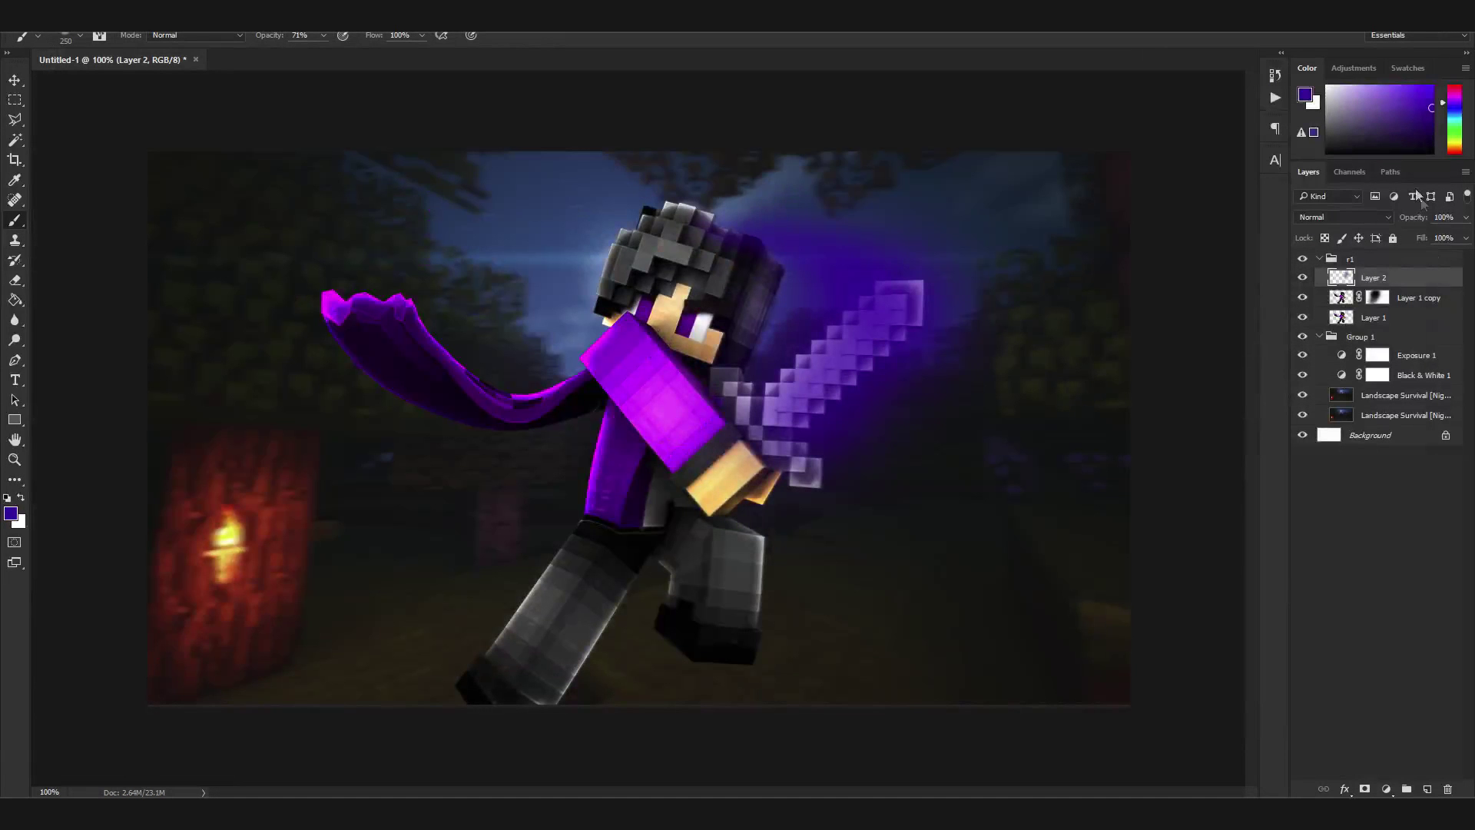
click(1343, 220)
click(1325, 326)
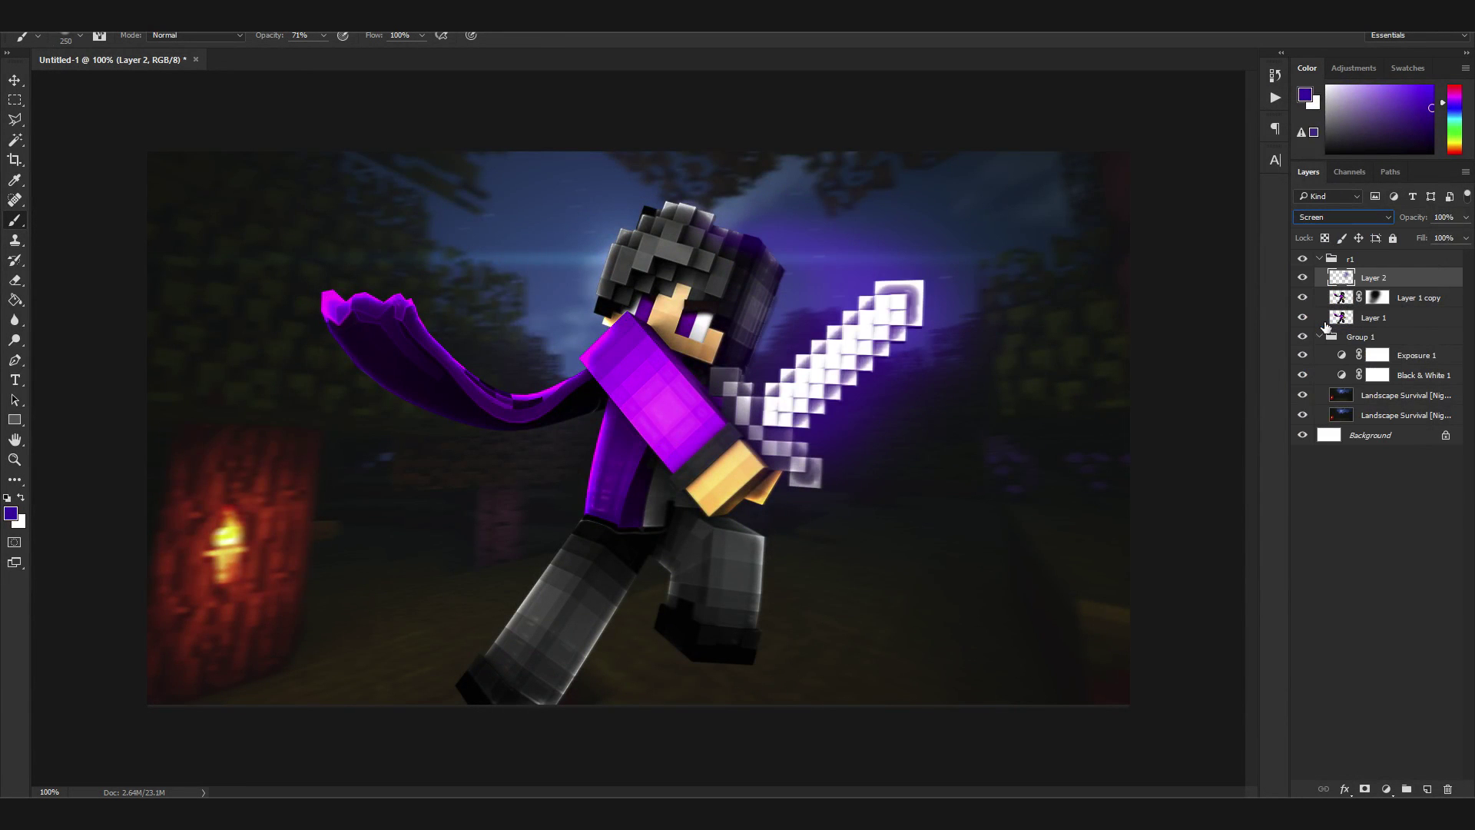
Load the glow on Layer 2 as a selection and contract it by 18 pixels
ctrl+click(1337, 279)
click(206, 11)
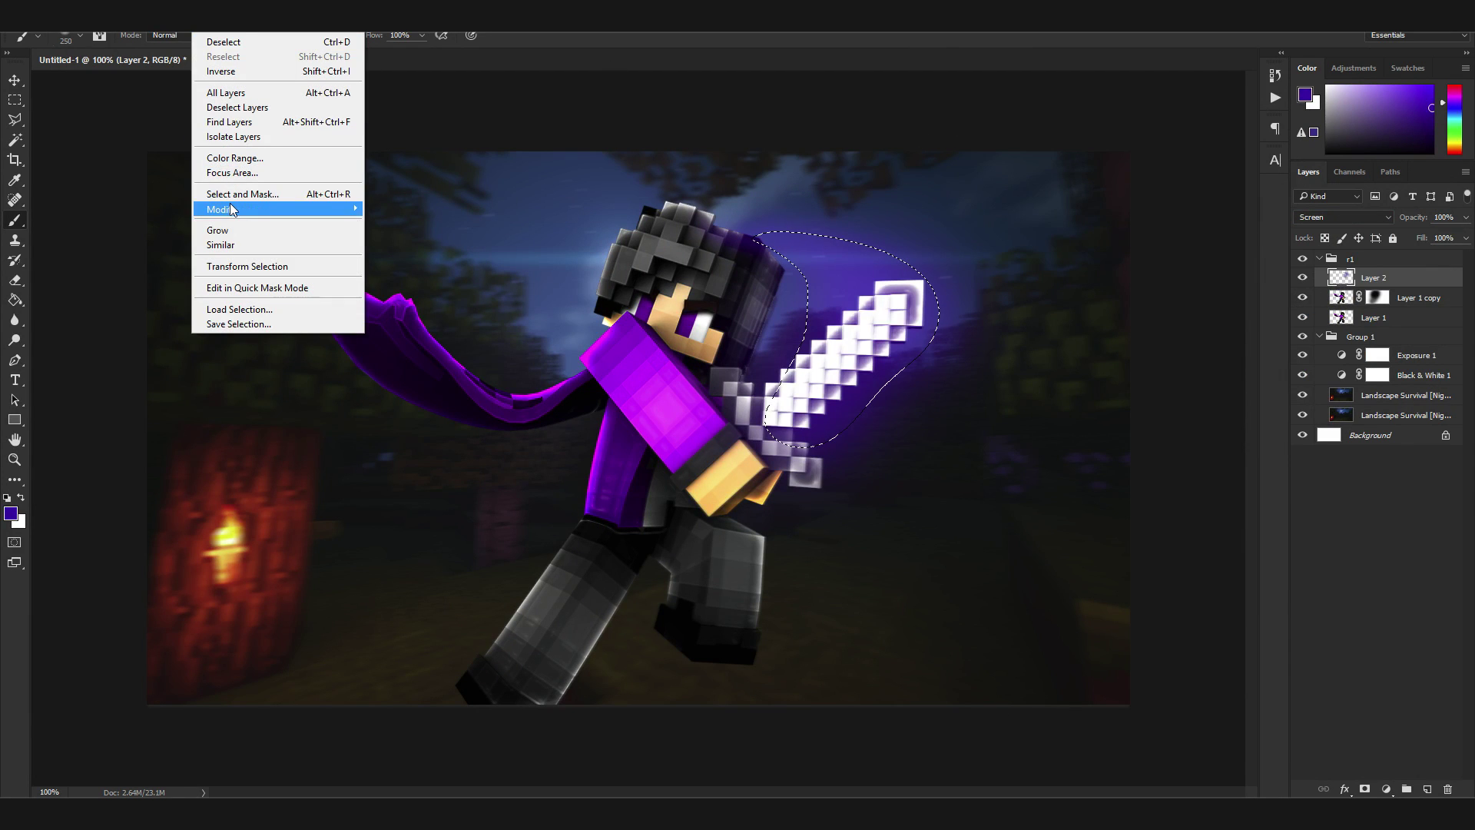
mouse_move(231, 208)
click(415, 255)
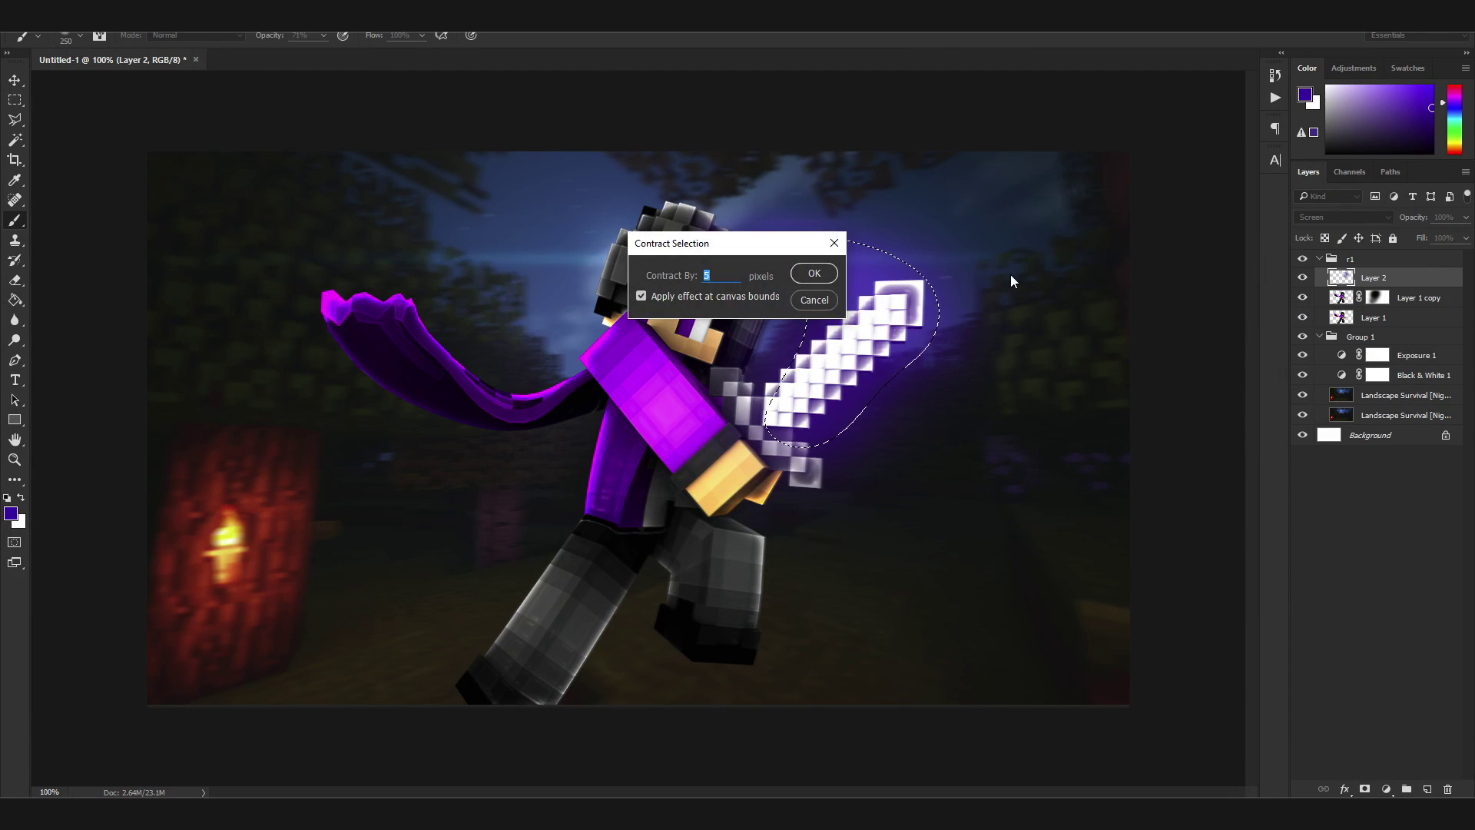
text(18)
key(Return)
click(206, 10)
mouse_move(323, 209)
click(390, 265)
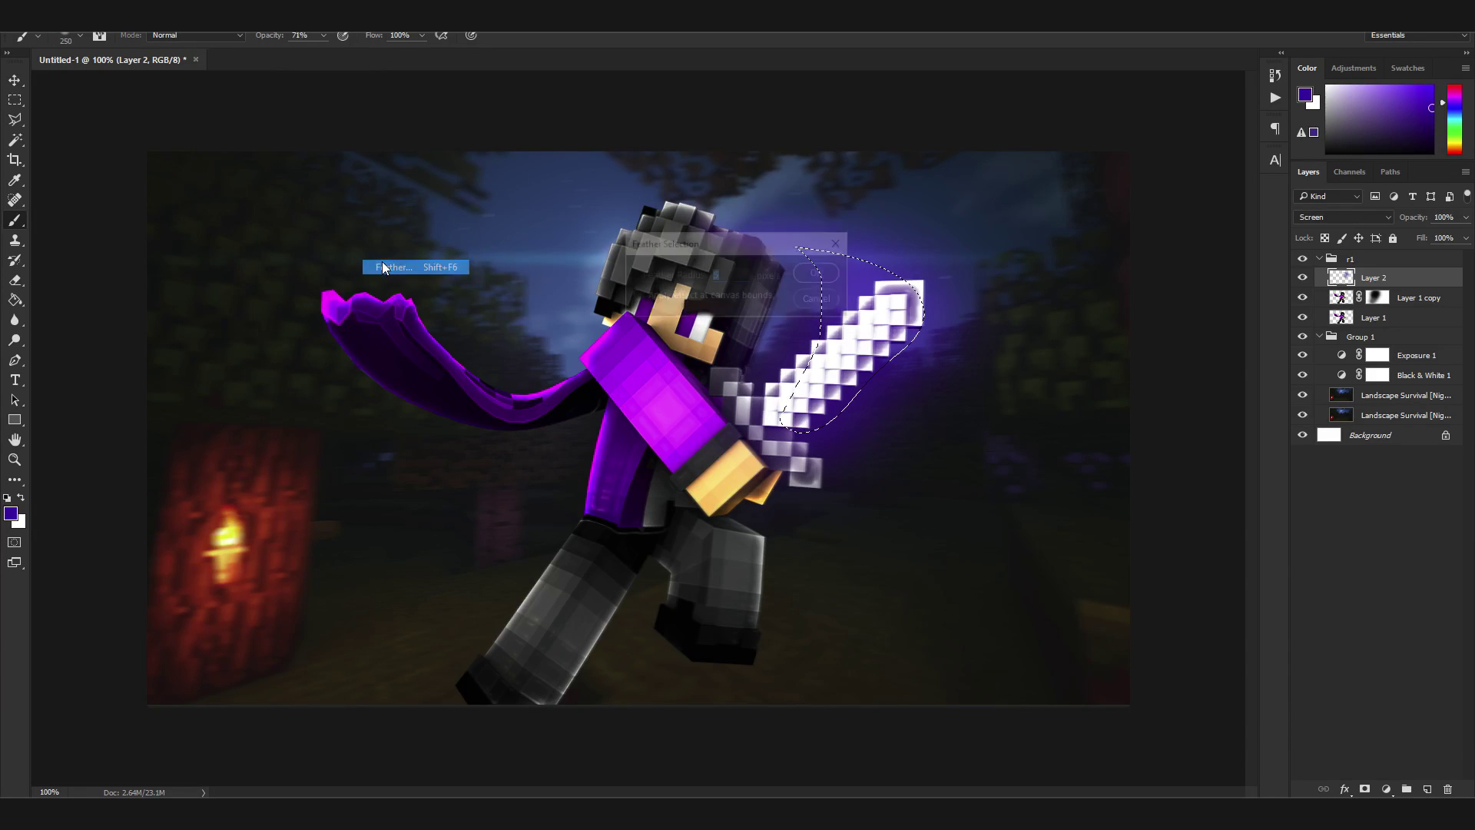
click(837, 307)
click(242, 11)
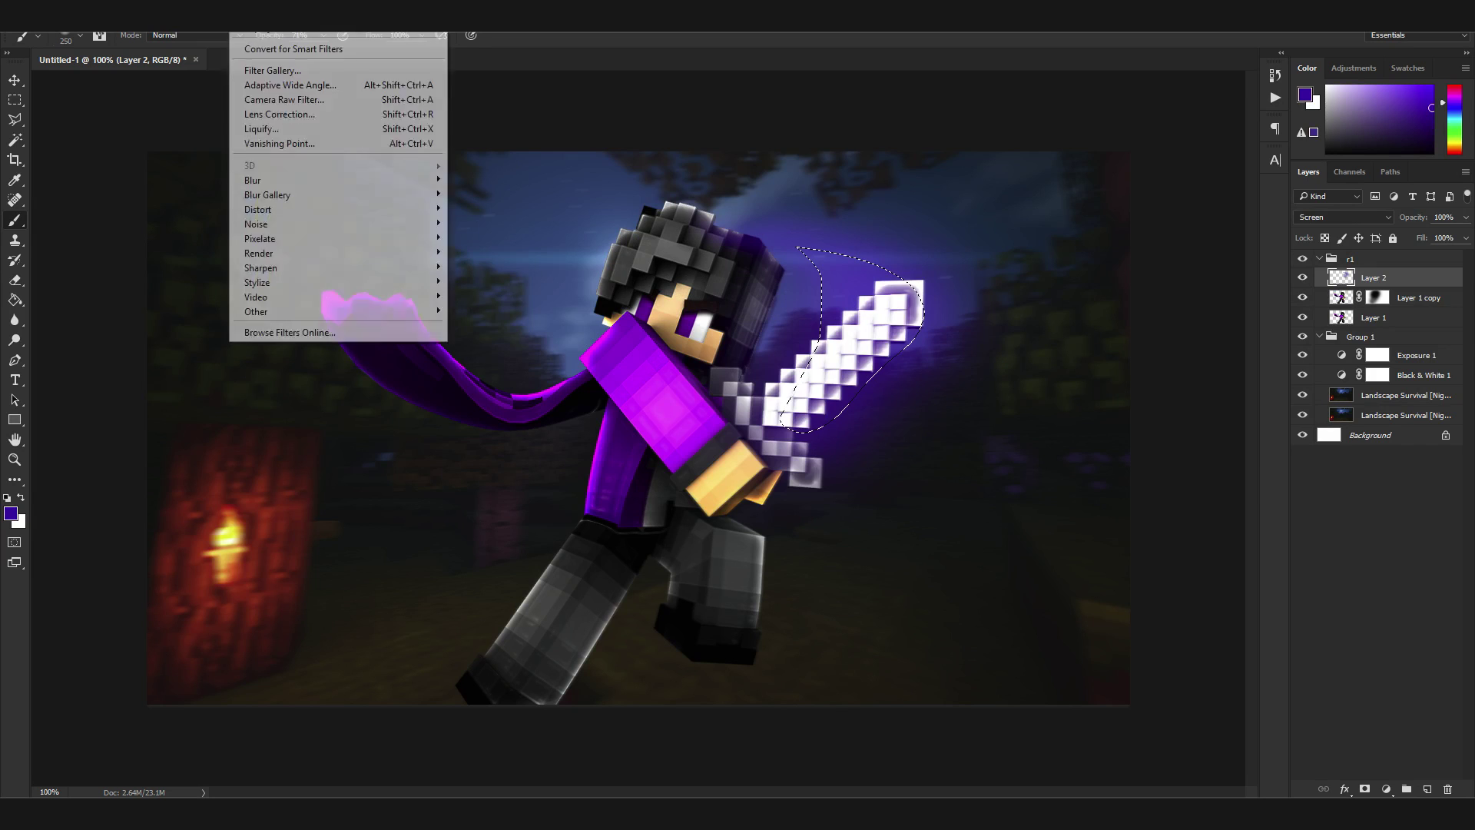
Contract the glow selection by another 18 pixels, and fill it with white on Layer 2 before deselecting
mouse_move(206, 11)
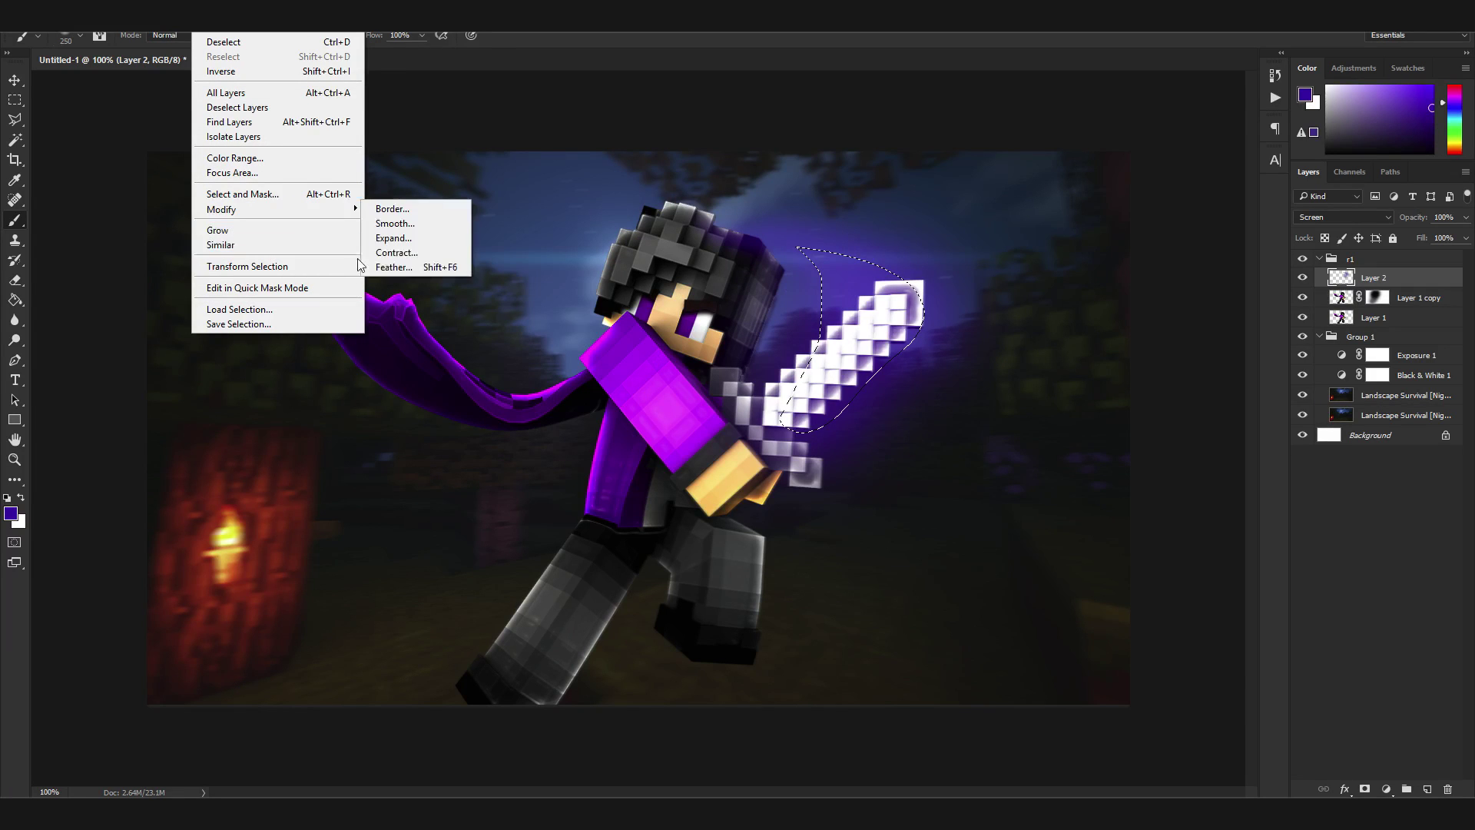
mouse_move(350, 212)
click(397, 252)
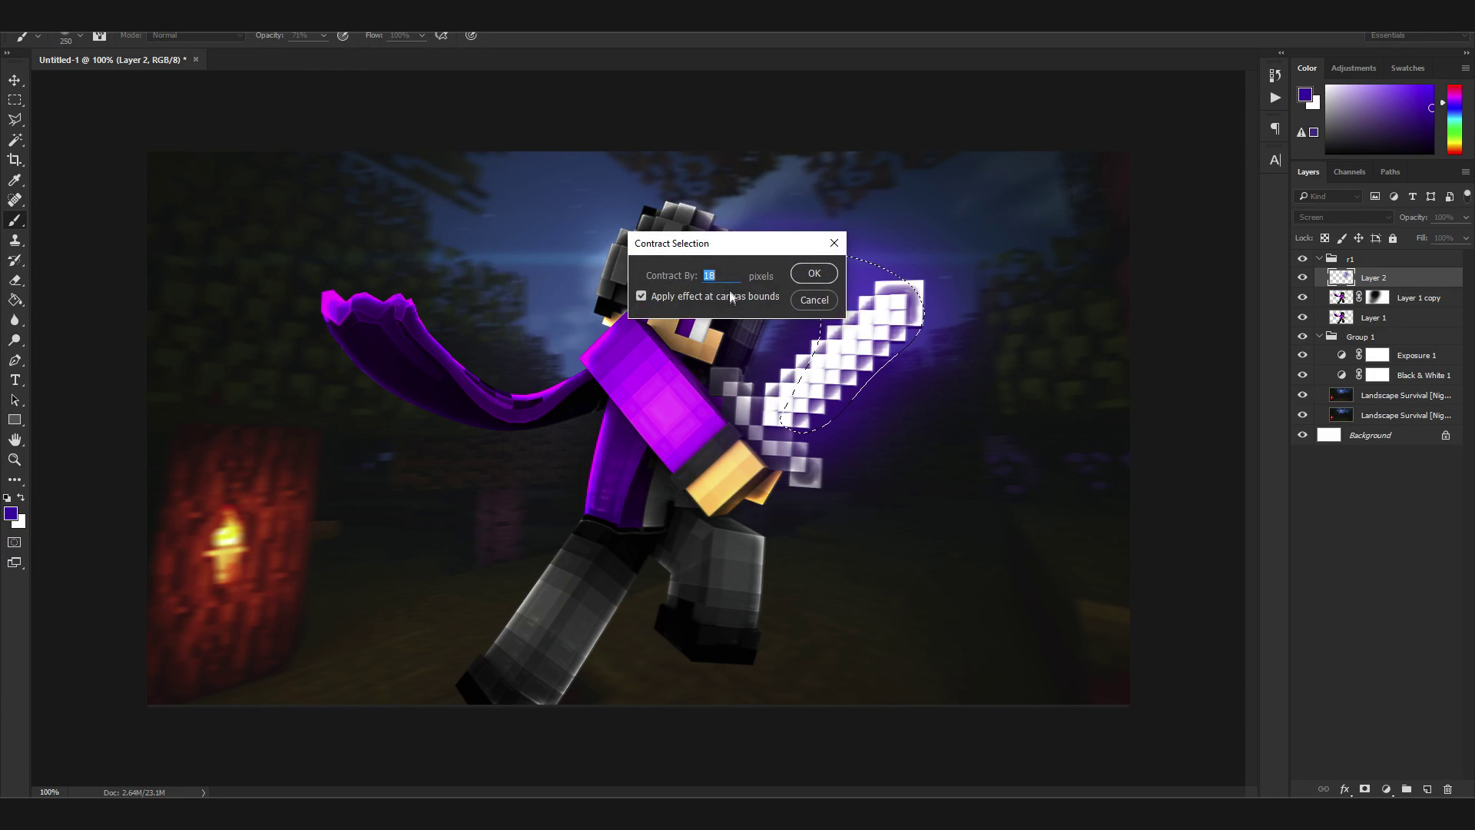
click(813, 274)
key(alt+BackSpace)
key(ctrl+d)
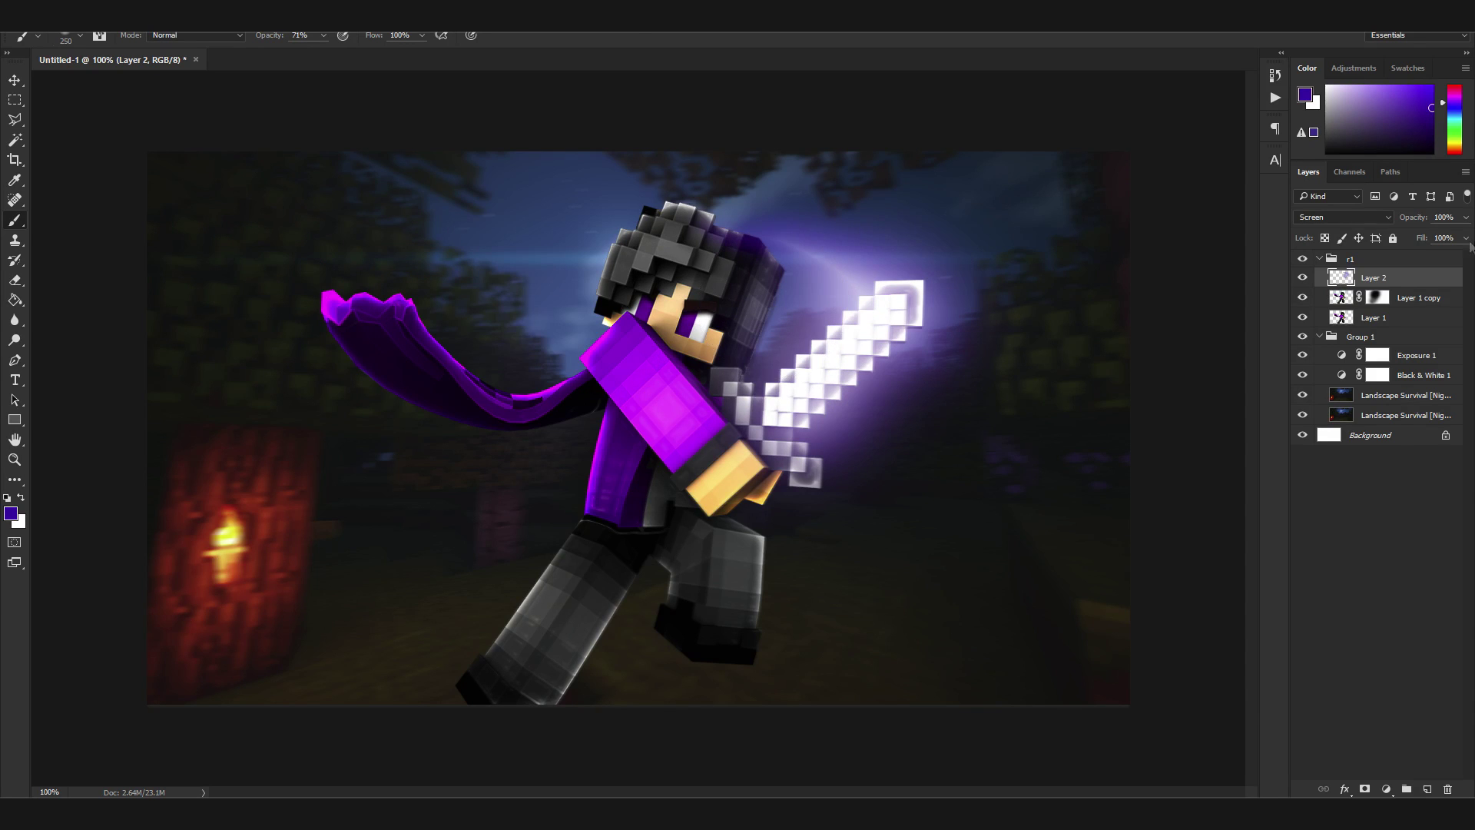
Free-transform and warp the glow on Layer 2 so it spreads up and around the sword's tip
key(ctrl+t)
drag(1049, 350, 1032, 330)
drag(919, 320, 953, 279)
click(619, 34)
drag(810, 558, 786, 362)
drag(828, 176, 812, 163)
drag(695, 130, 596, 138)
key(Return)
key(b)
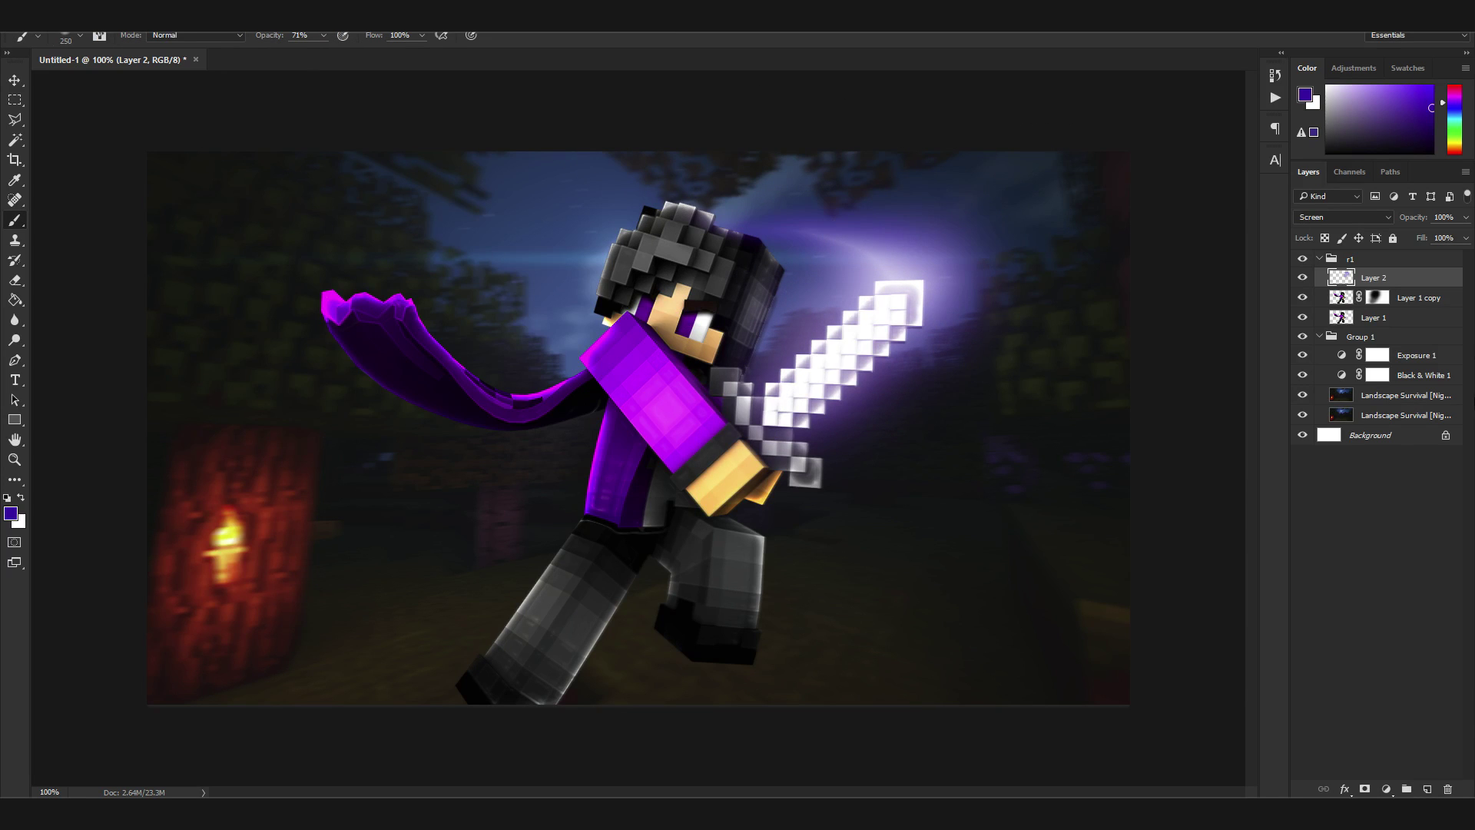
Examine the sword glow and the overall composition at reduced and full size
key(ctrl+minus)
key(ctrl+minus)
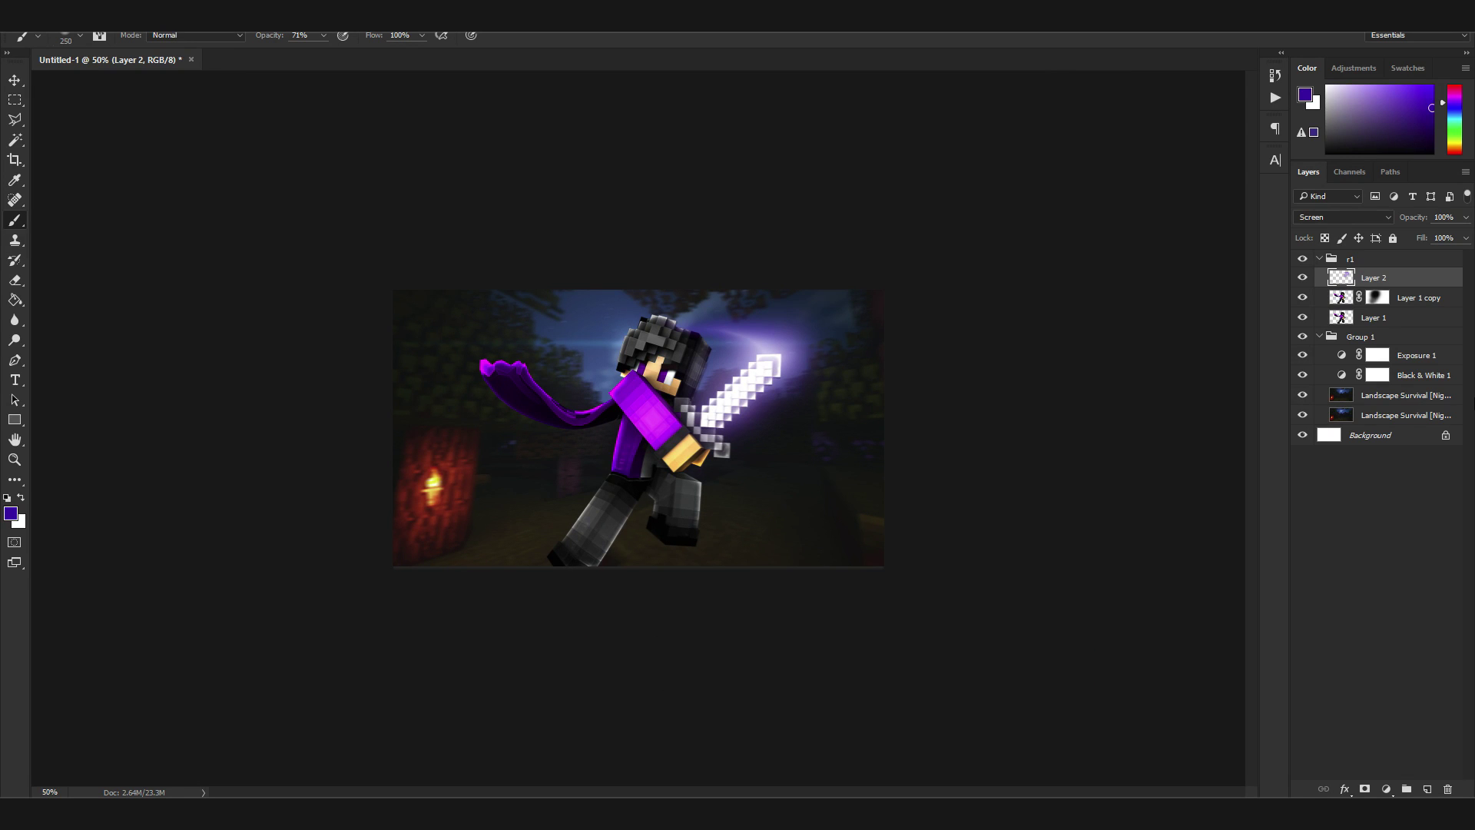
key(ctrl+plus)
key(ctrl+plus)
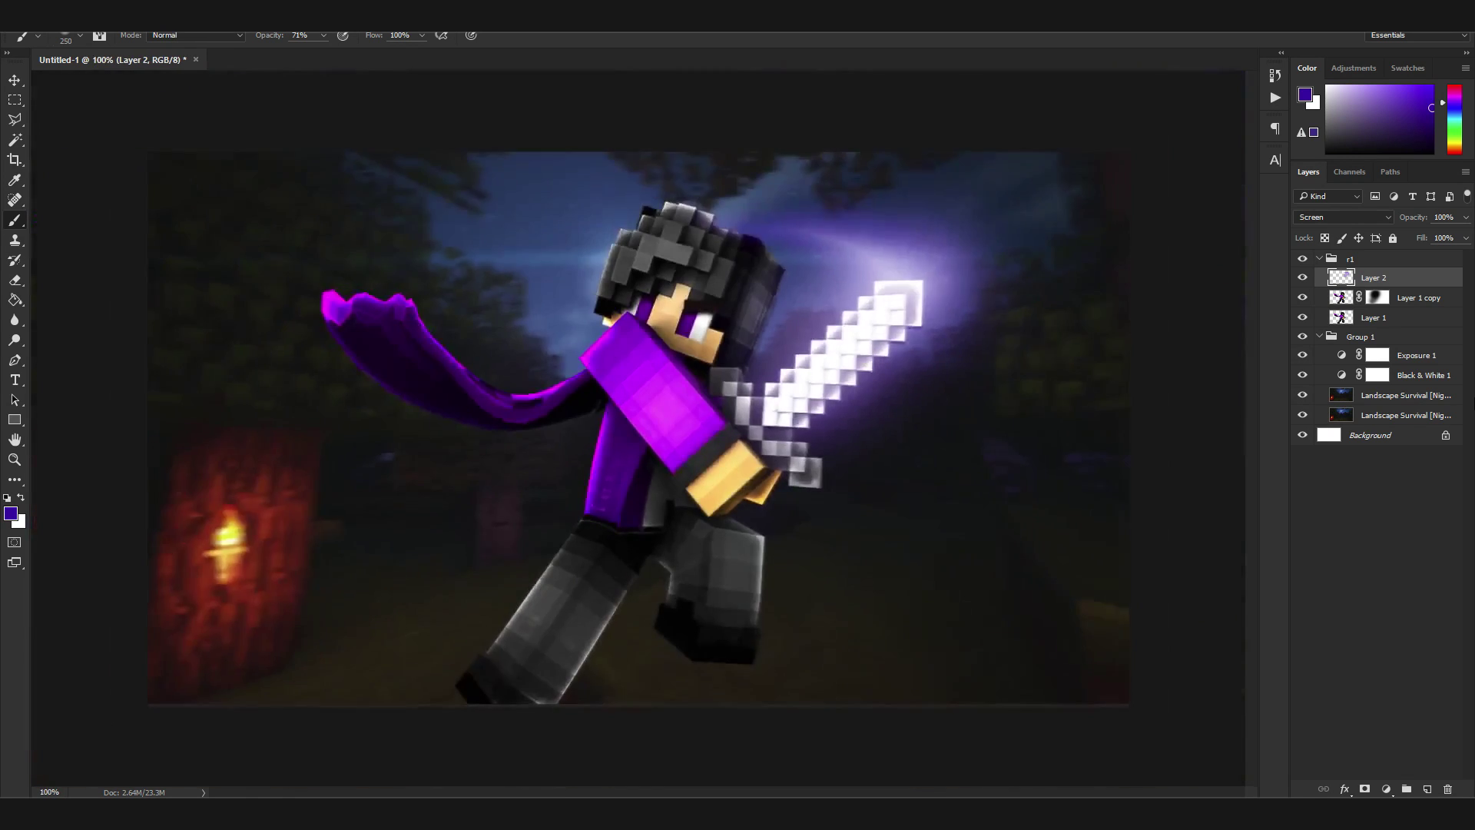
key(ctrl+minus)
key(ctrl+minus)
key(ctrl+minus)
key(ctrl+plus)
key(ctrl+plus)
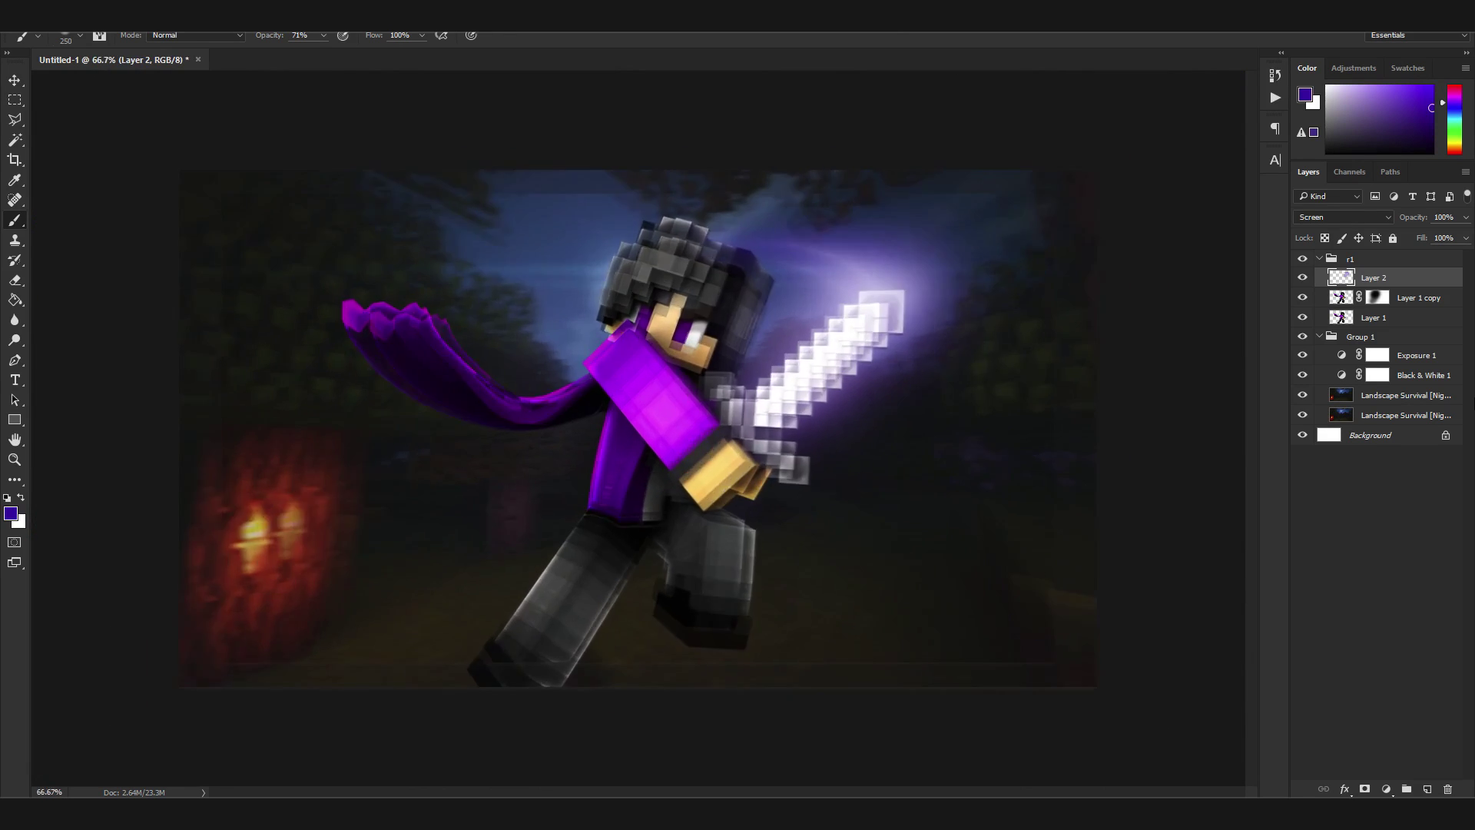
key(ctrl+plus)
key(ctrl+plus)
key(ctrl+minus)
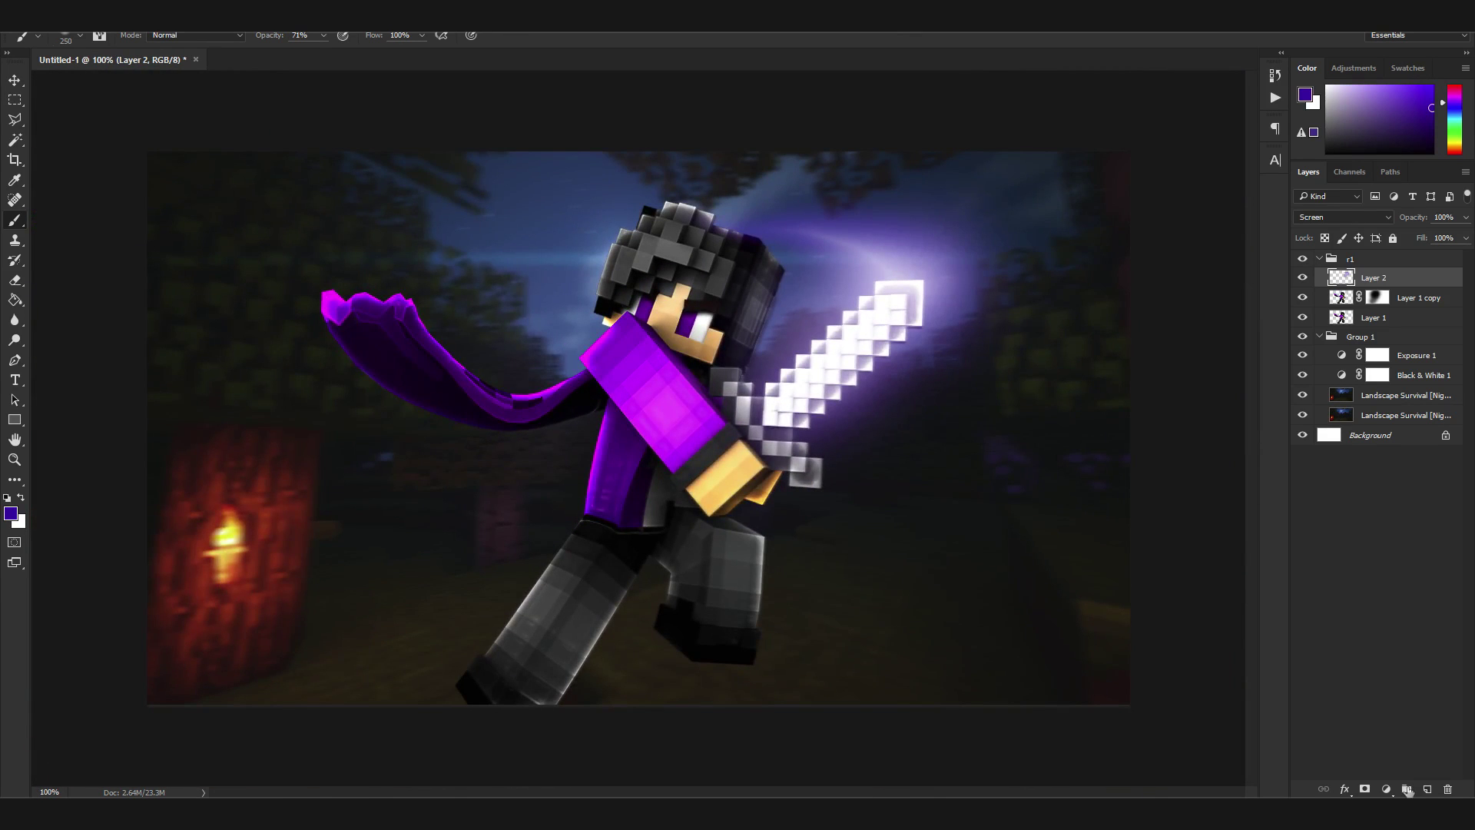
Create a new layer and softly paint purples sampled from the clothing over the character's torso, arm and scarf
click(1427, 789)
alt+click(587, 379)
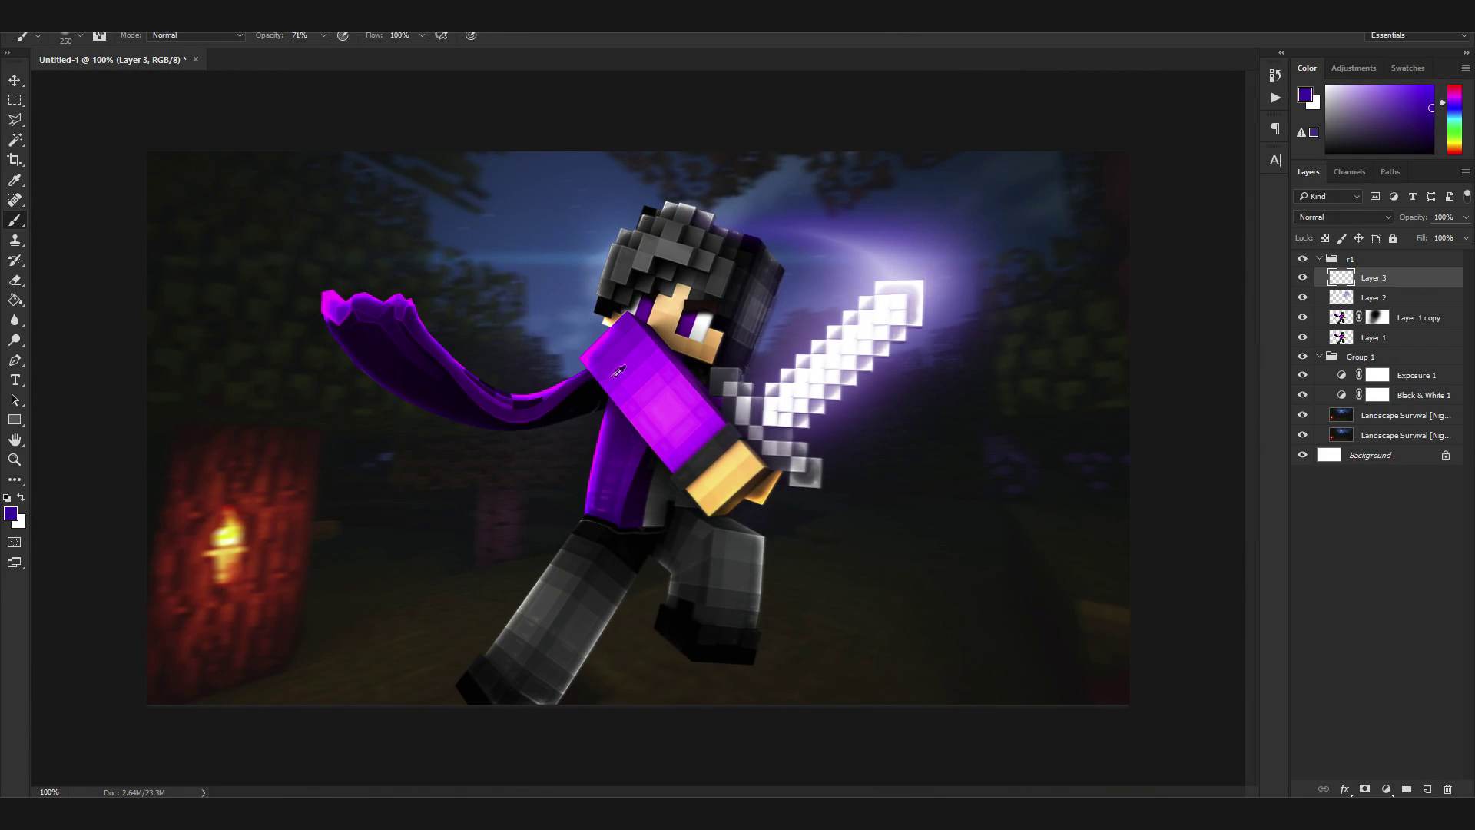
mouse_move(576, 345)
mouse_down()
mouse_move(691, 461)
mouse_move(653, 399)
mouse_move(666, 405)
mouse_up()
key(ctrl+z)
alt+click(622, 480)
drag(623, 479, 619, 470)
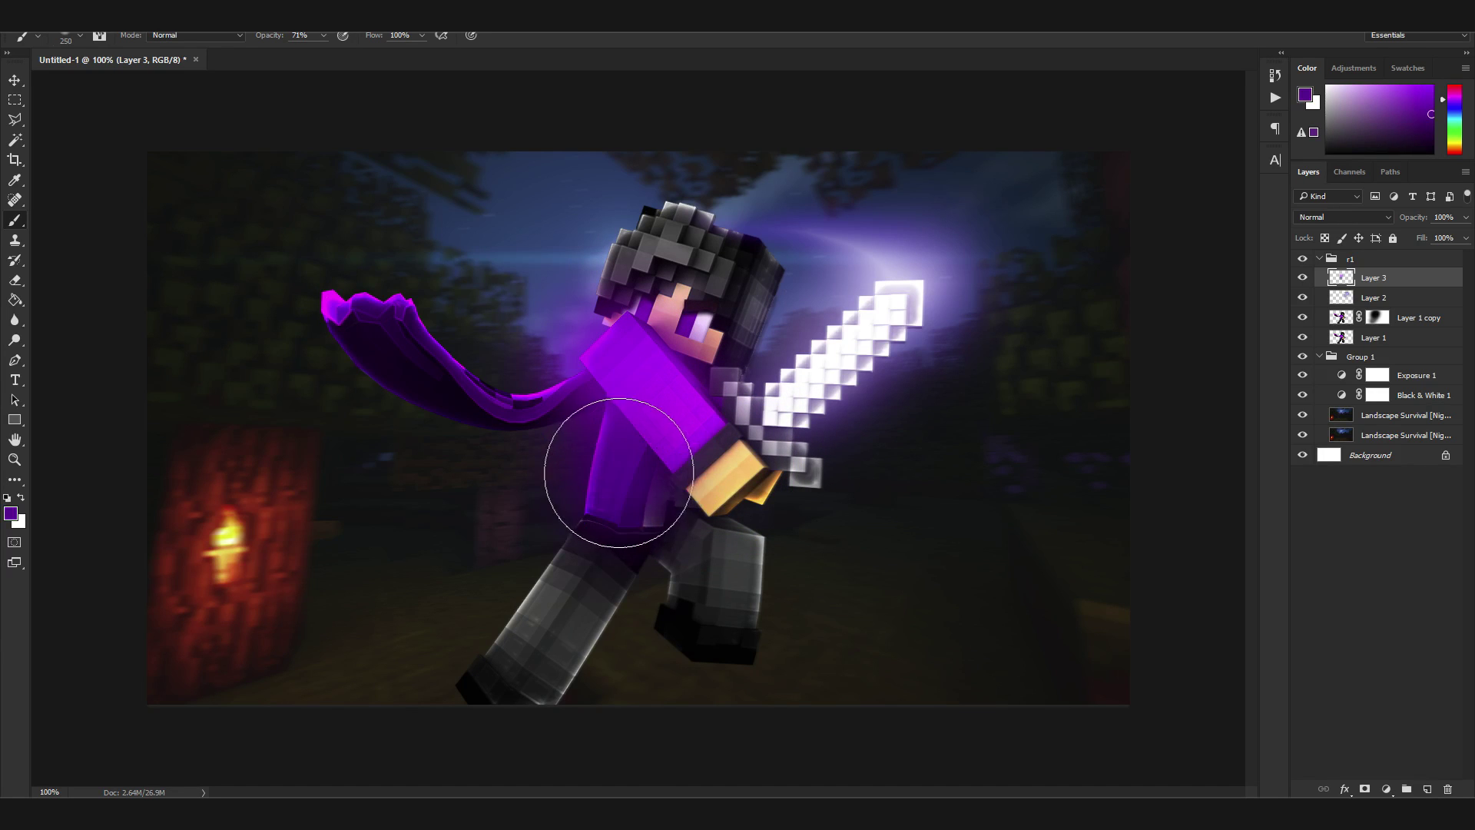
mouse_move(379, 322)
mouse_down()
mouse_move(445, 368)
mouse_move(526, 395)
mouse_move(592, 454)
mouse_move(517, 379)
mouse_move(538, 384)
mouse_up()
alt+click(487, 385)
alt+click(526, 395)
key(bracketleft)
key(bracketleft)
Set Layer 3 to Screen blending and lower its opacity to soften the purple clothing glow
click(1328, 217)
click(1336, 312)
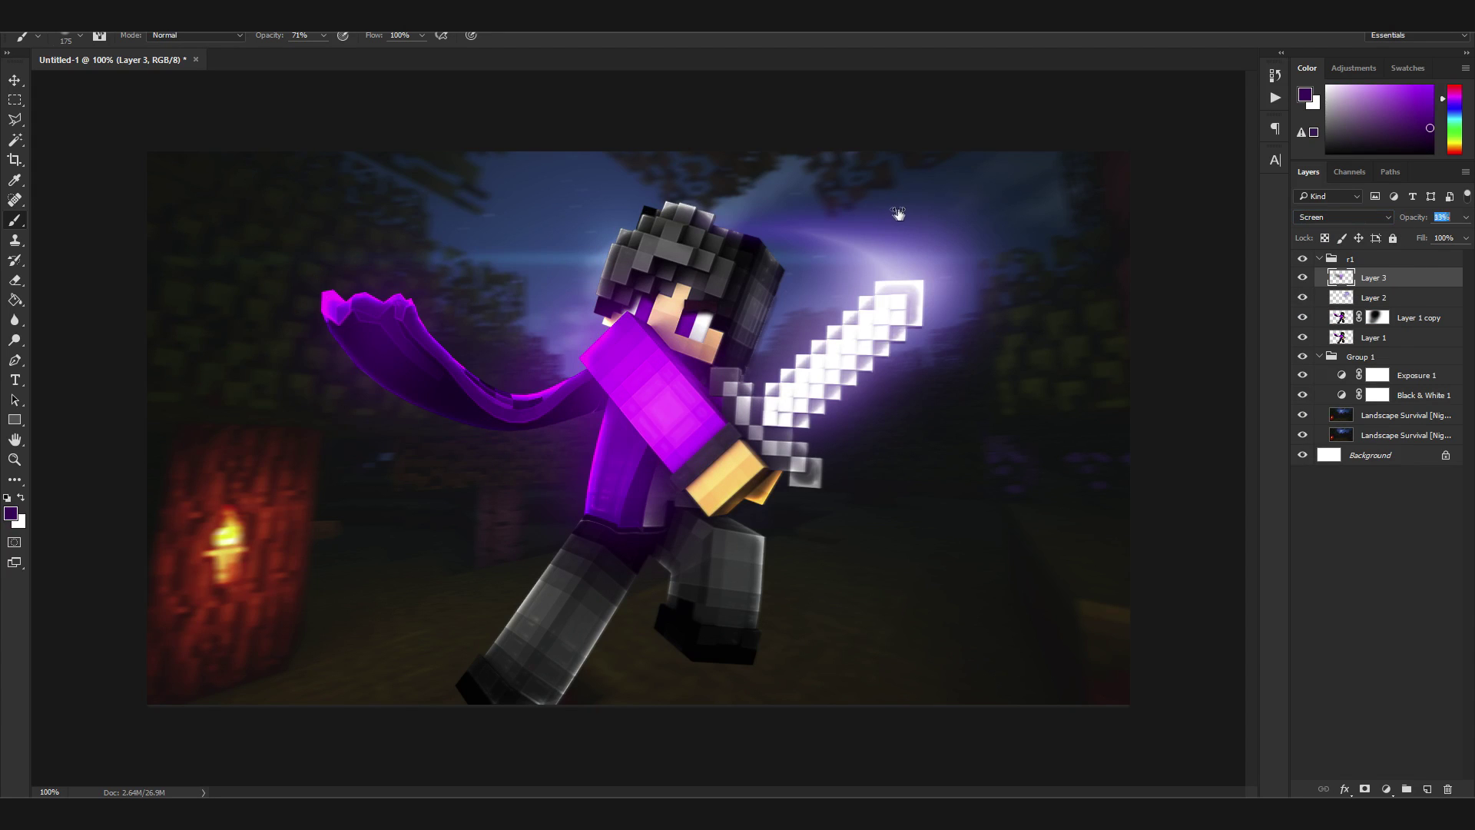
drag(898, 213, 901, 212)
key(Return)
key(ctrl+minus)
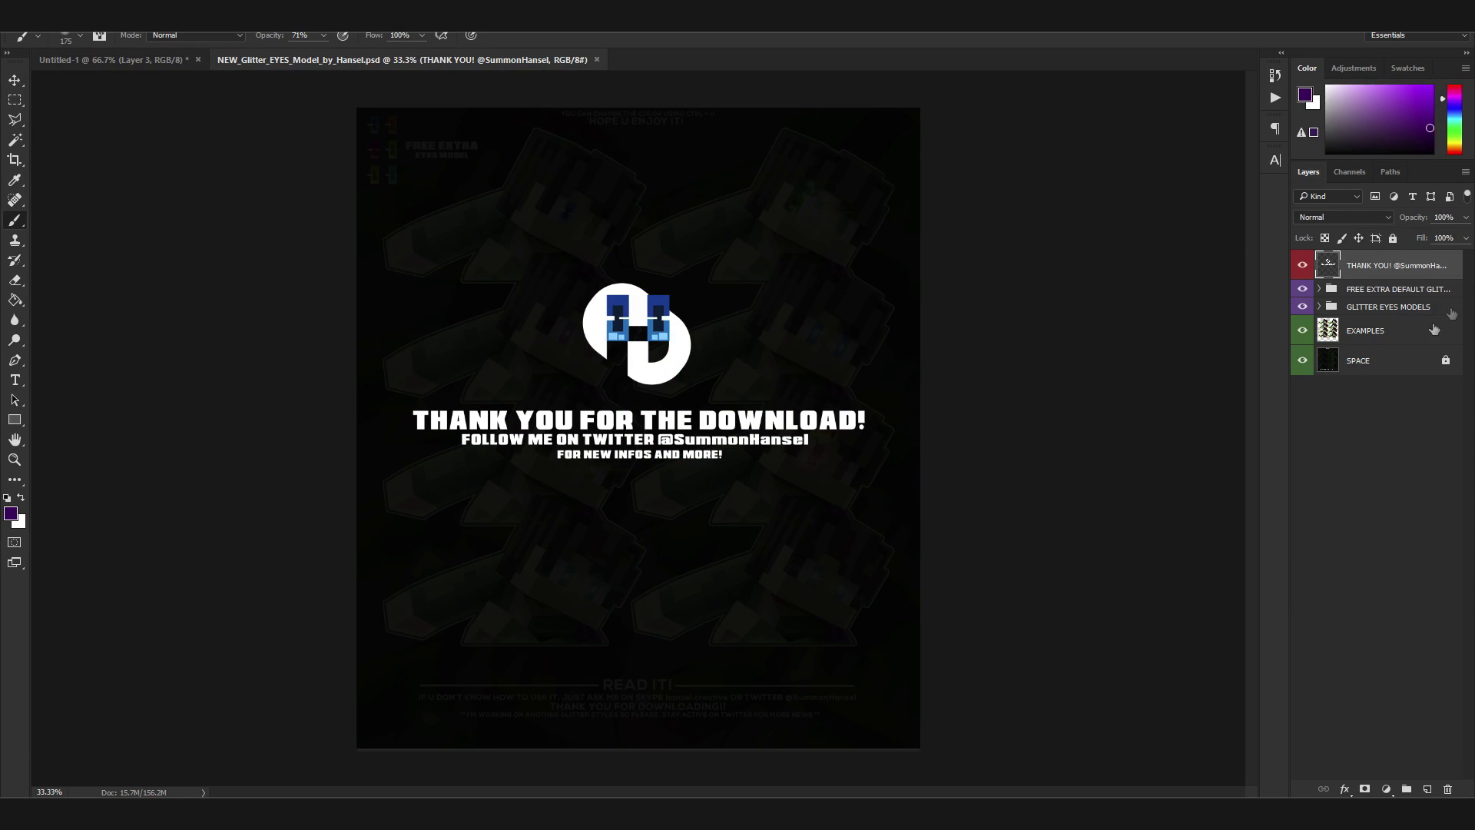
In the glitter eyes model document, hide the THANK YOU! layer, expand the GLITTER EYES MODELS group and keep the free extra eyes group shown
click(1346, 295)
click(1303, 293)
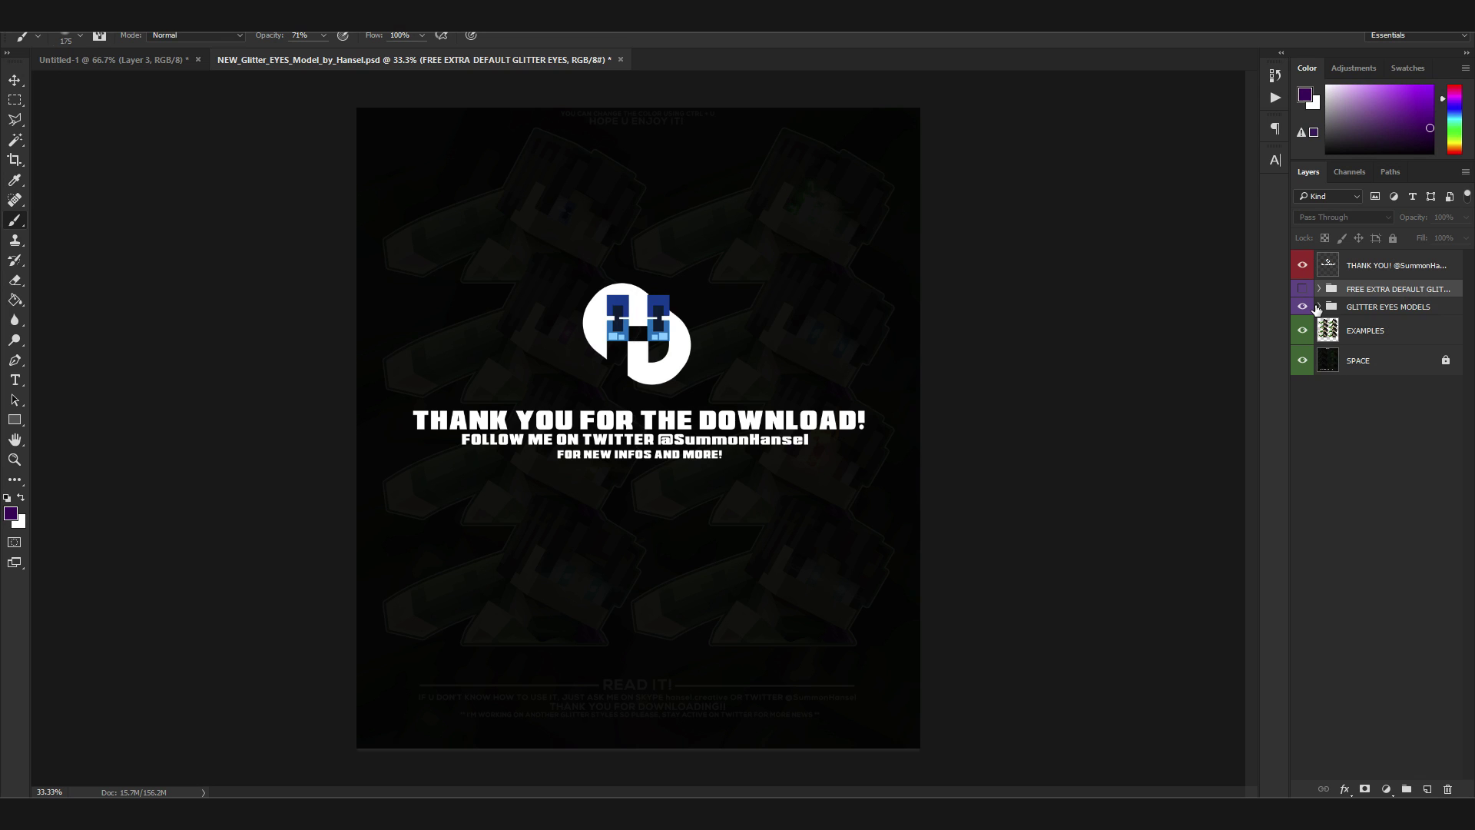
click(1316, 307)
click(1299, 269)
click(1316, 307)
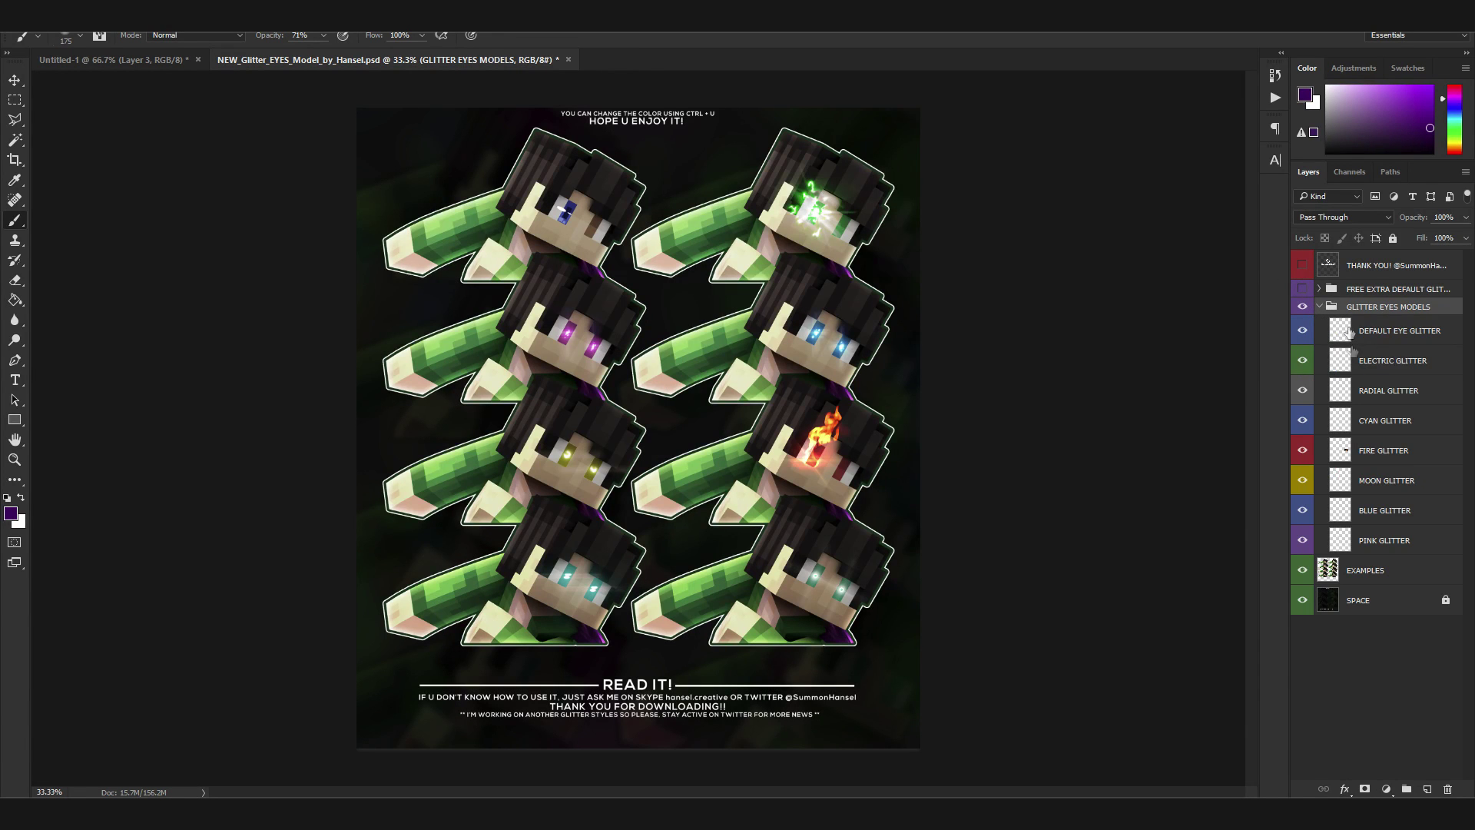
click(1303, 267)
click(1304, 289)
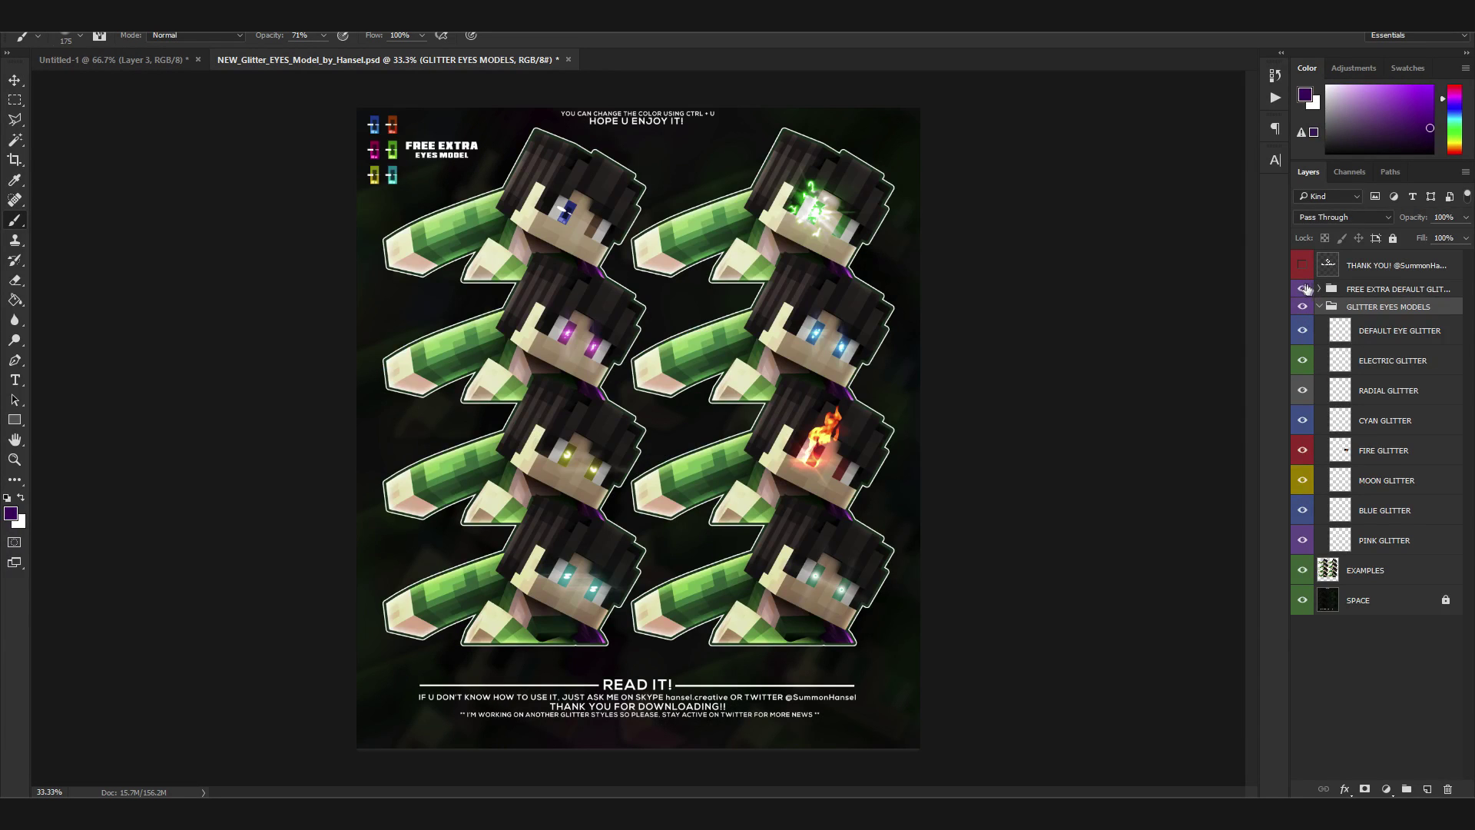
Hide the free extra default glitter group and preview the RADIAL GLITTER layer by toggling its visibility
click(1309, 289)
click(1350, 368)
click(1304, 390)
click(1304, 390)
click(1327, 394)
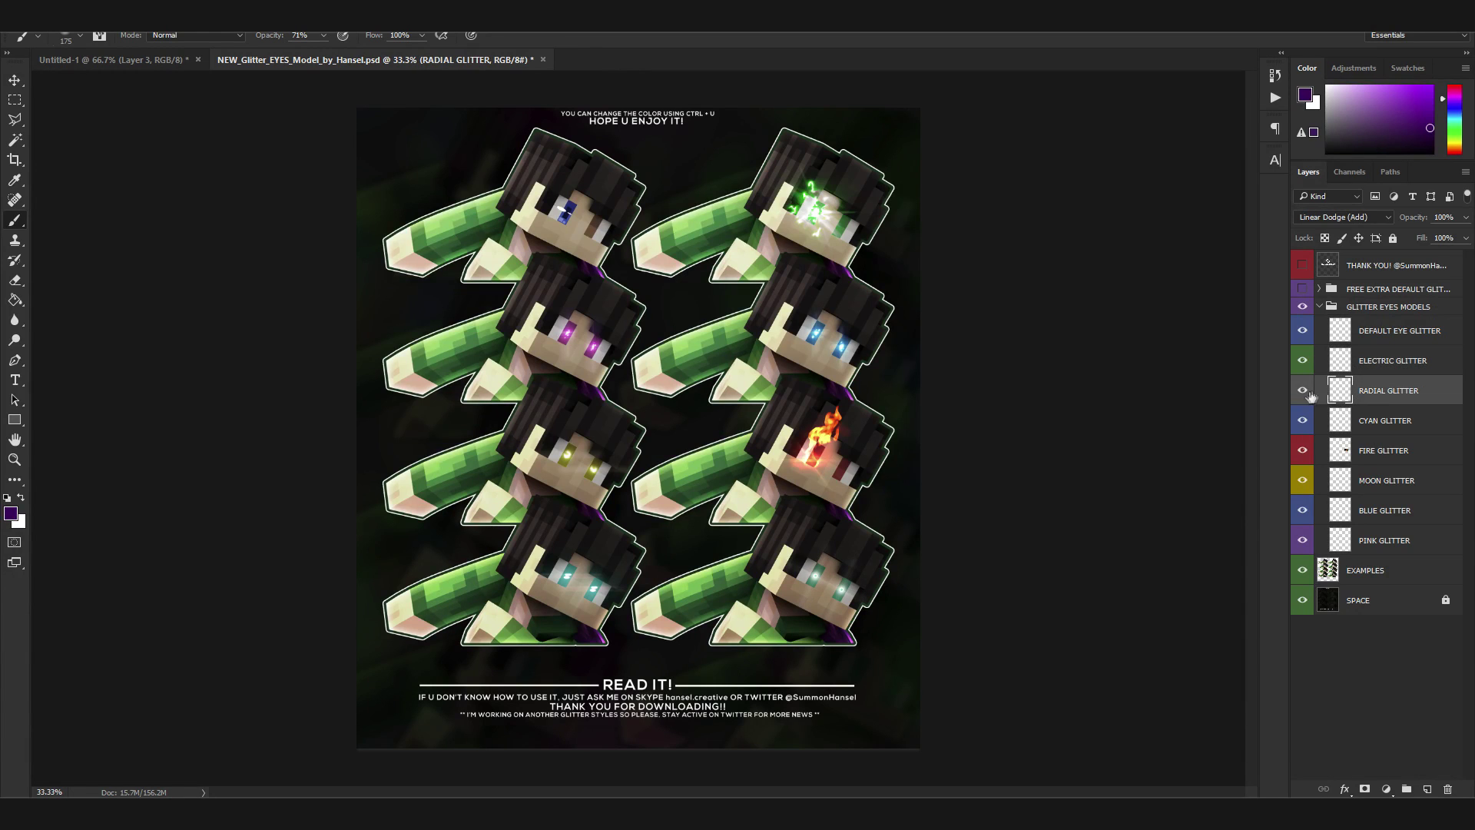
Compare the electric, blue, pink and cyan glitter layers by toggling each one's visibility off and on
click(1350, 370)
click(1298, 360)
click(1299, 360)
click(1303, 510)
click(1303, 510)
click(1302, 540)
click(1302, 540)
click(1302, 422)
click(1302, 423)
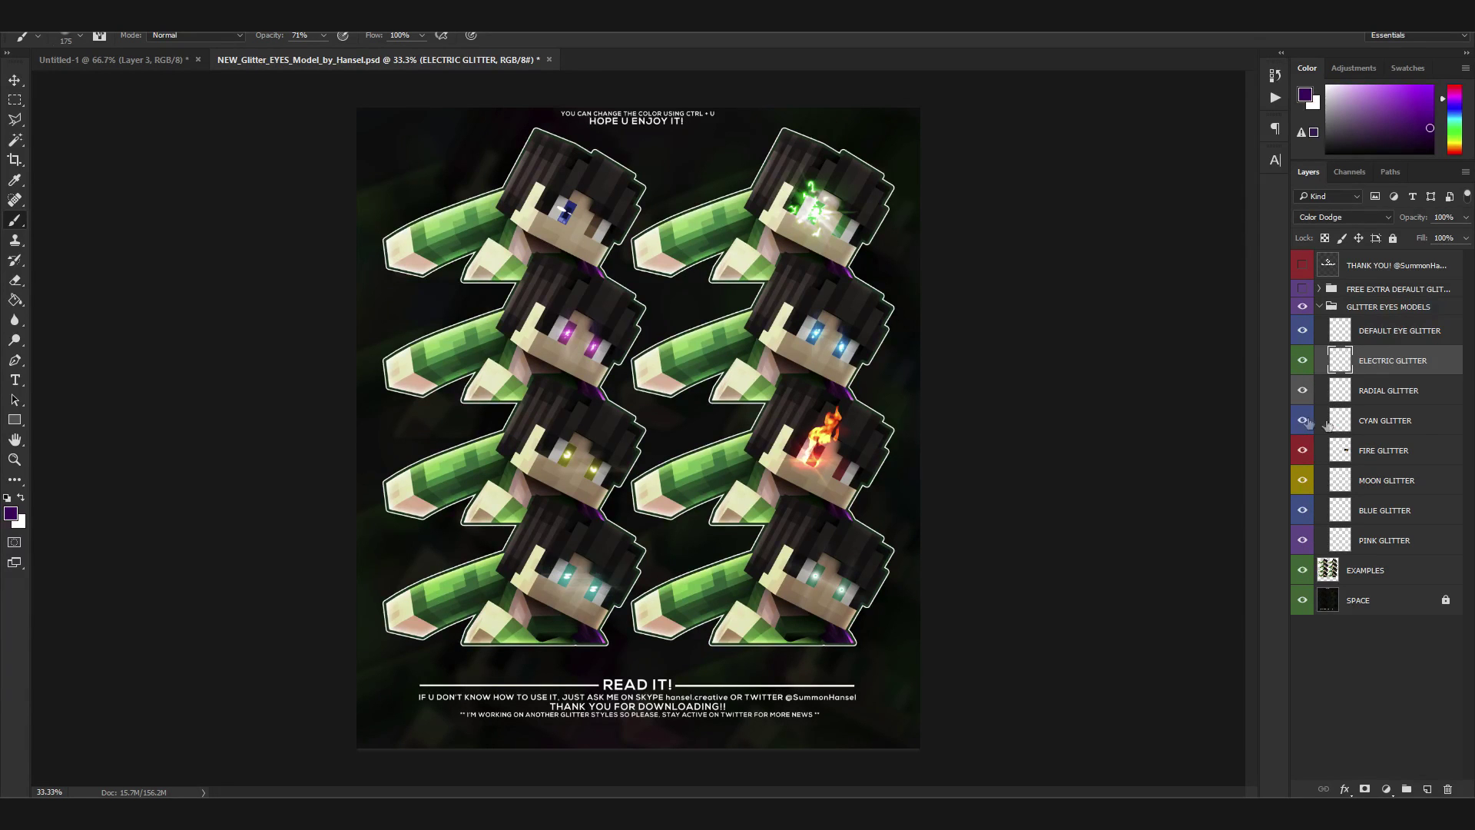
Duplicate the CYAN GLITTER layer into the Untitled-1 document
click(1416, 422)
right_click(1416, 422)
click(1293, 223)
click(738, 300)
click(695, 322)
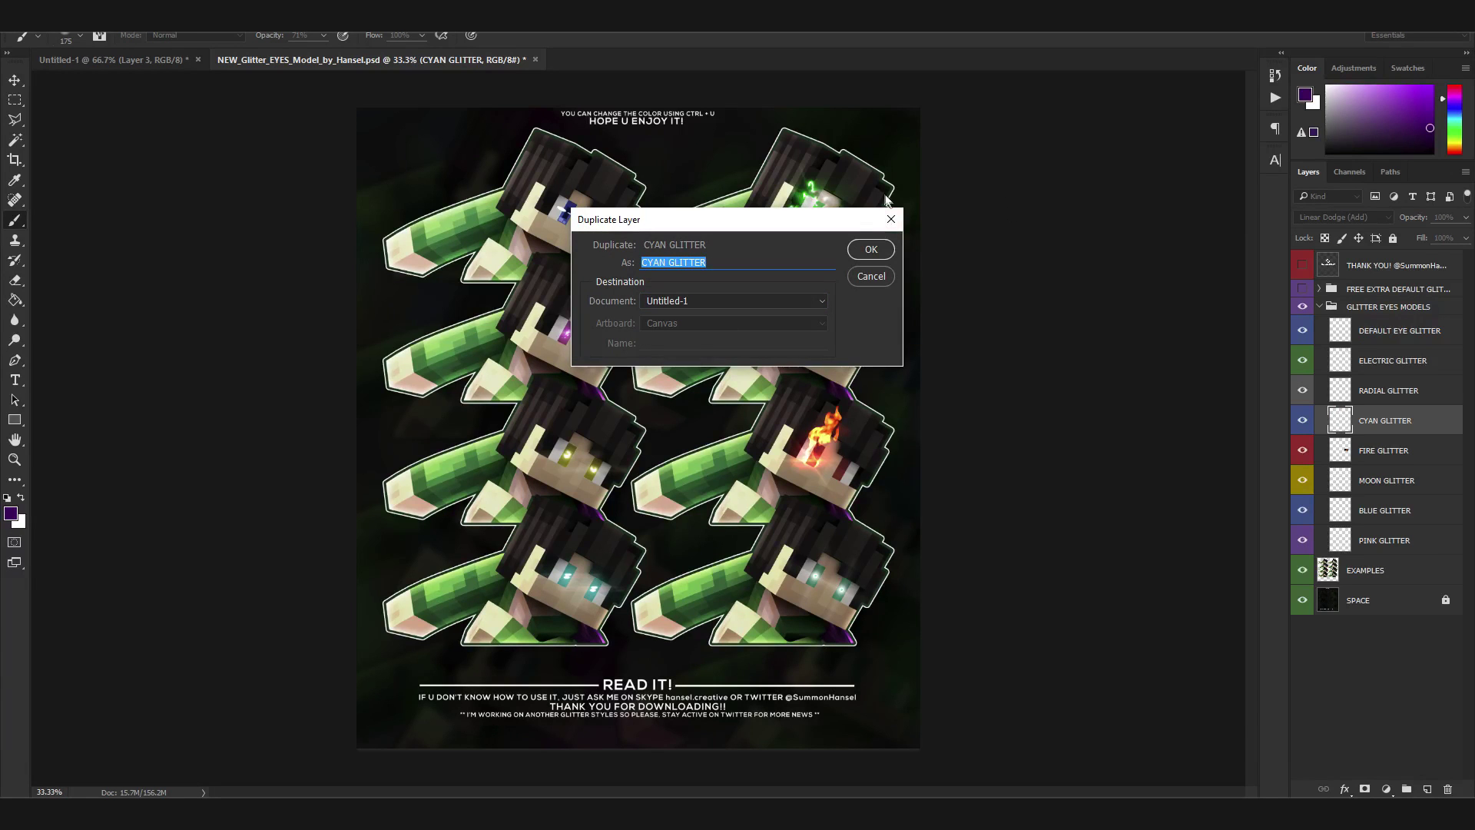
click(871, 249)
Switch to the Untitled-1 document and move the CYAN GLITTER layer onto the canvas beside the character's face
click(77, 60)
click(16, 80)
mouse_move(972, 407)
mouse_down()
mouse_move(883, 315)
mouse_move(615, 269)
mouse_move(930, 336)
mouse_up()
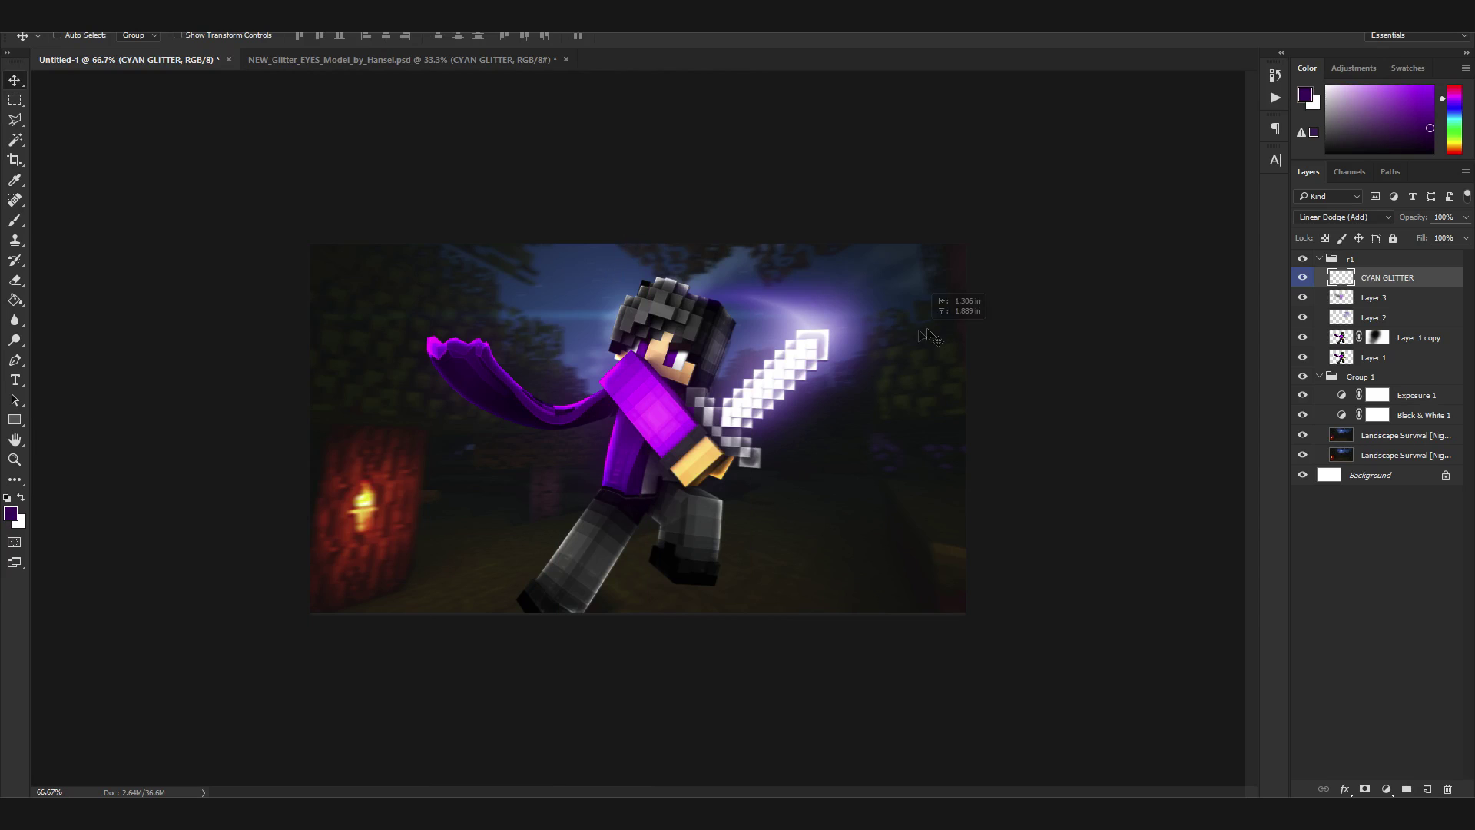
key(ctrl+minus)
key(ctrl+minus)
key(ctrl+minus)
key(ctrl+minus)
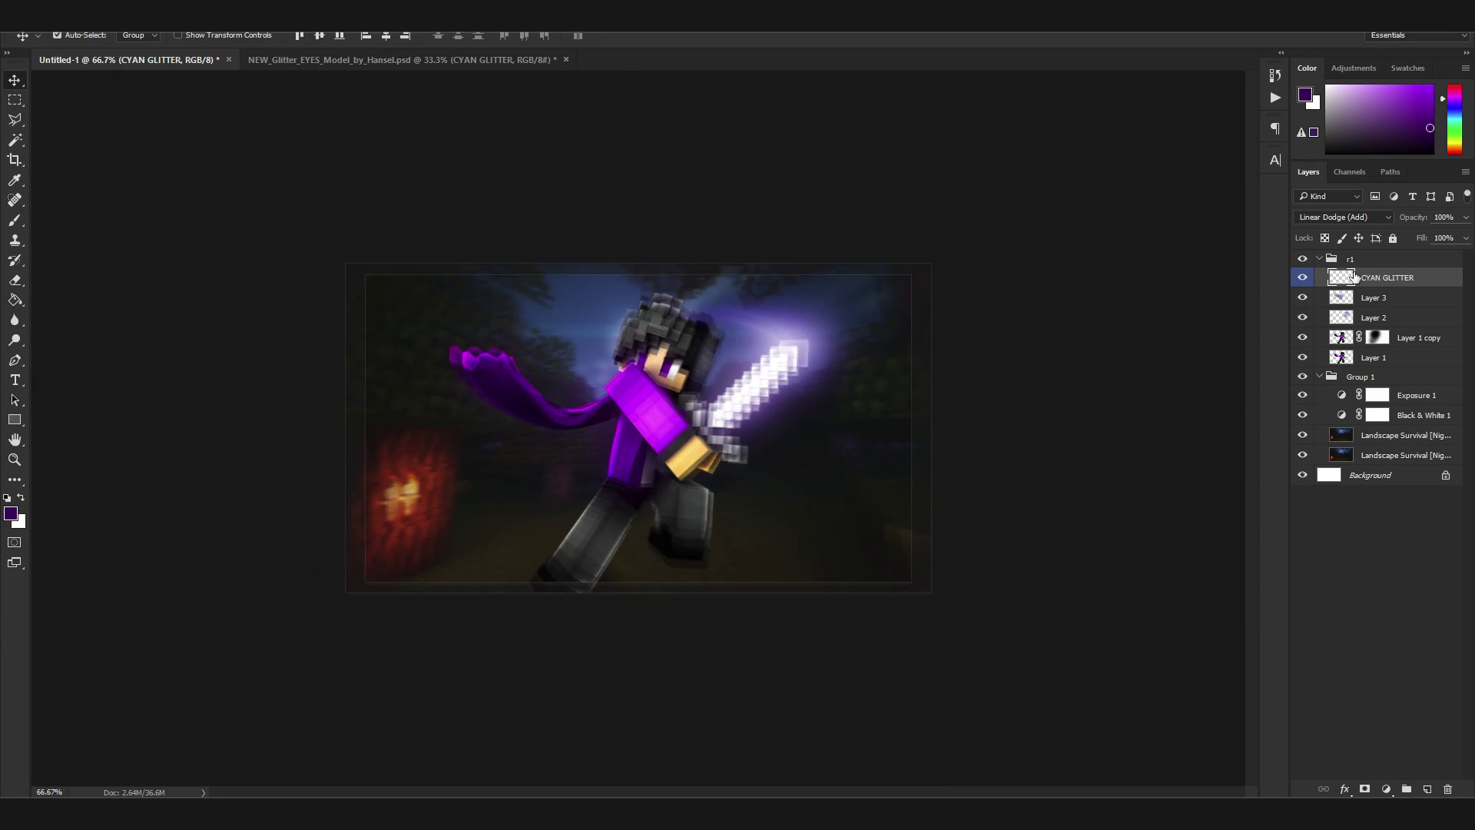
drag(867, 543, 845, 350)
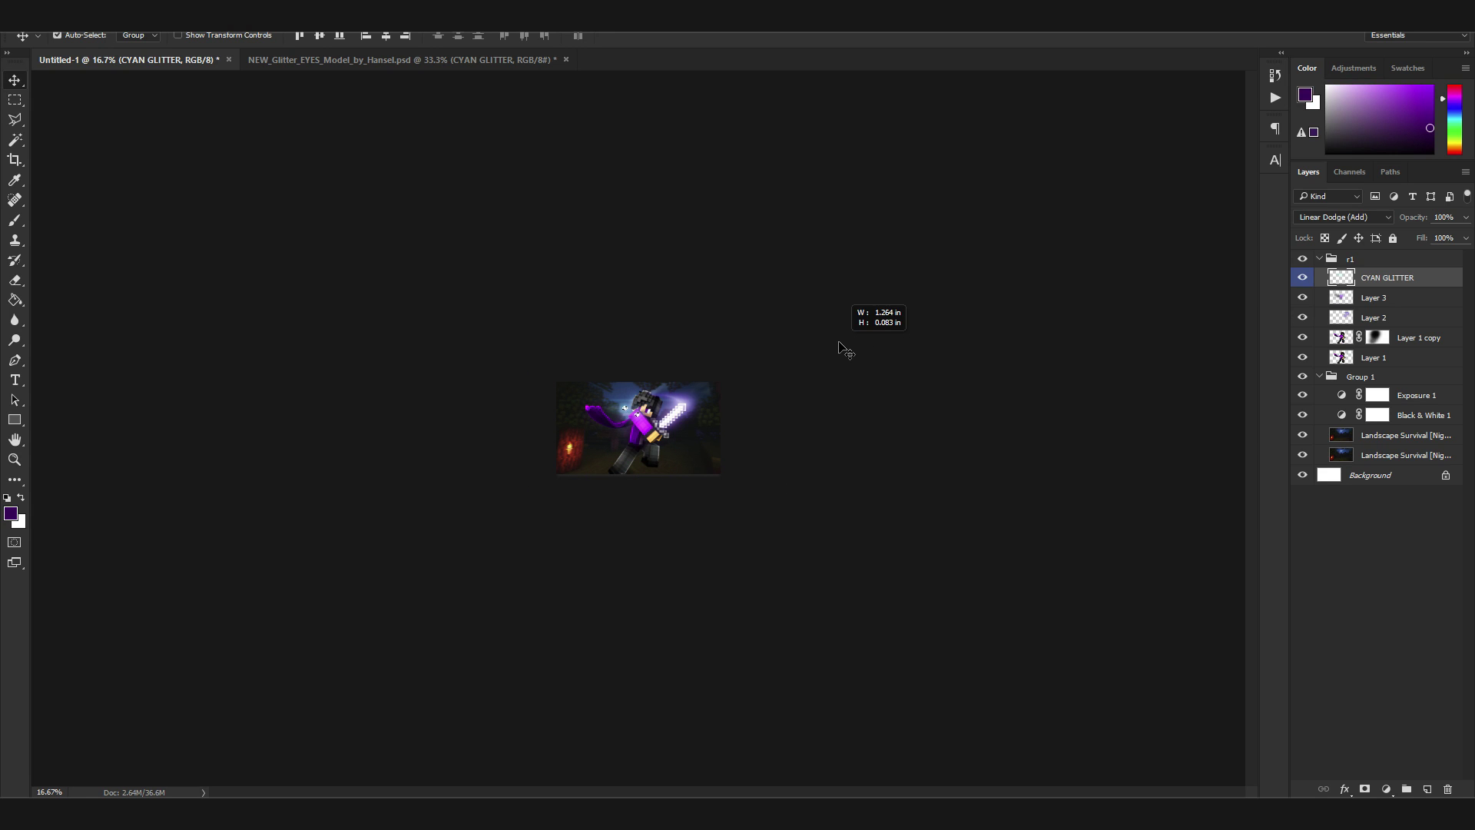
click(845, 350)
Free-transform the CYAN GLITTER layer, scaling, rotating and positioning it over the character's eyes
key(ctrl+plus)
key(ctrl+plus)
key(ctrl+plus)
key(ctrl+plus)
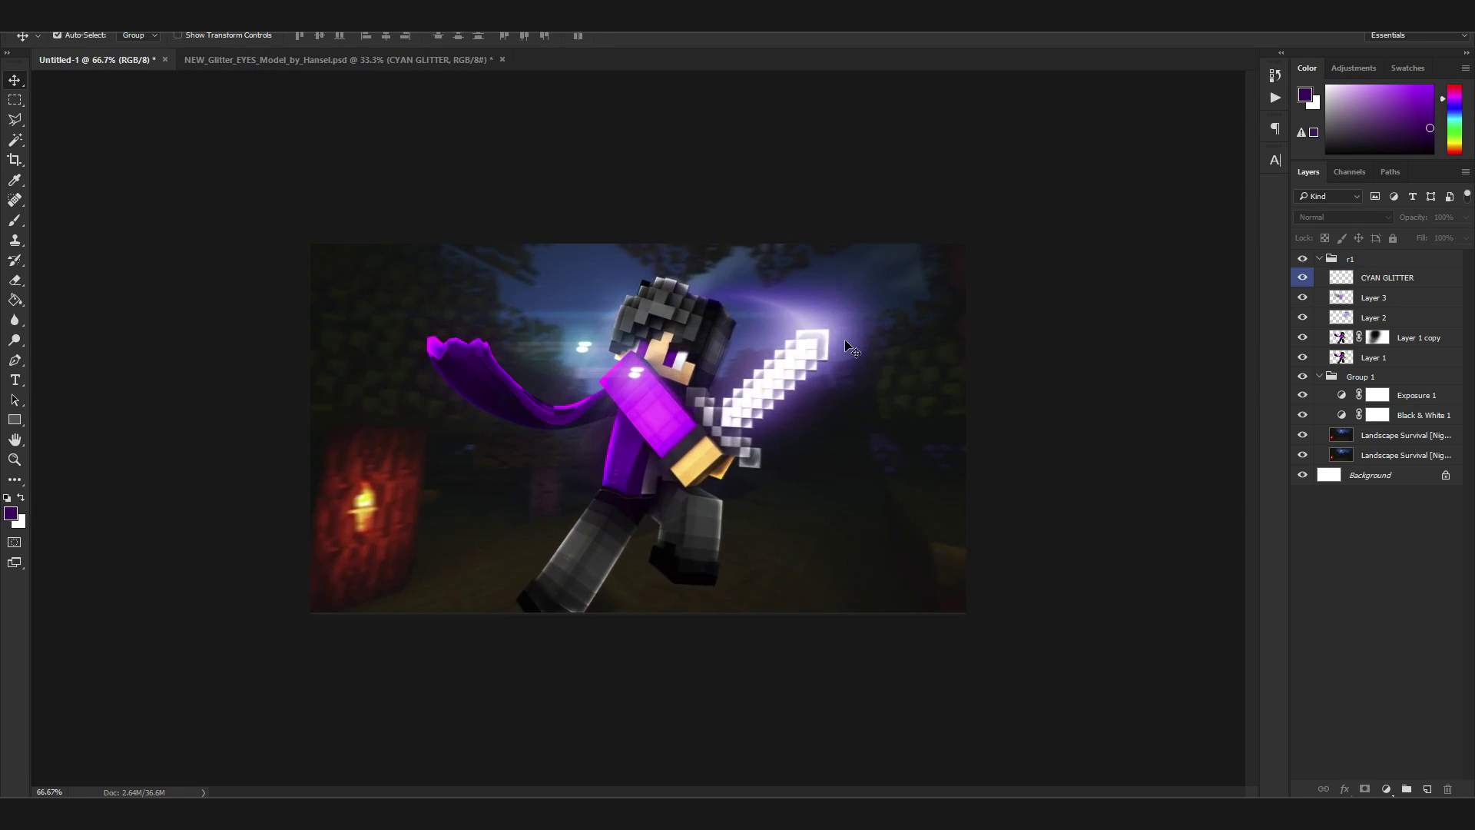
key(ctrl+plus)
key(ctrl+plus)
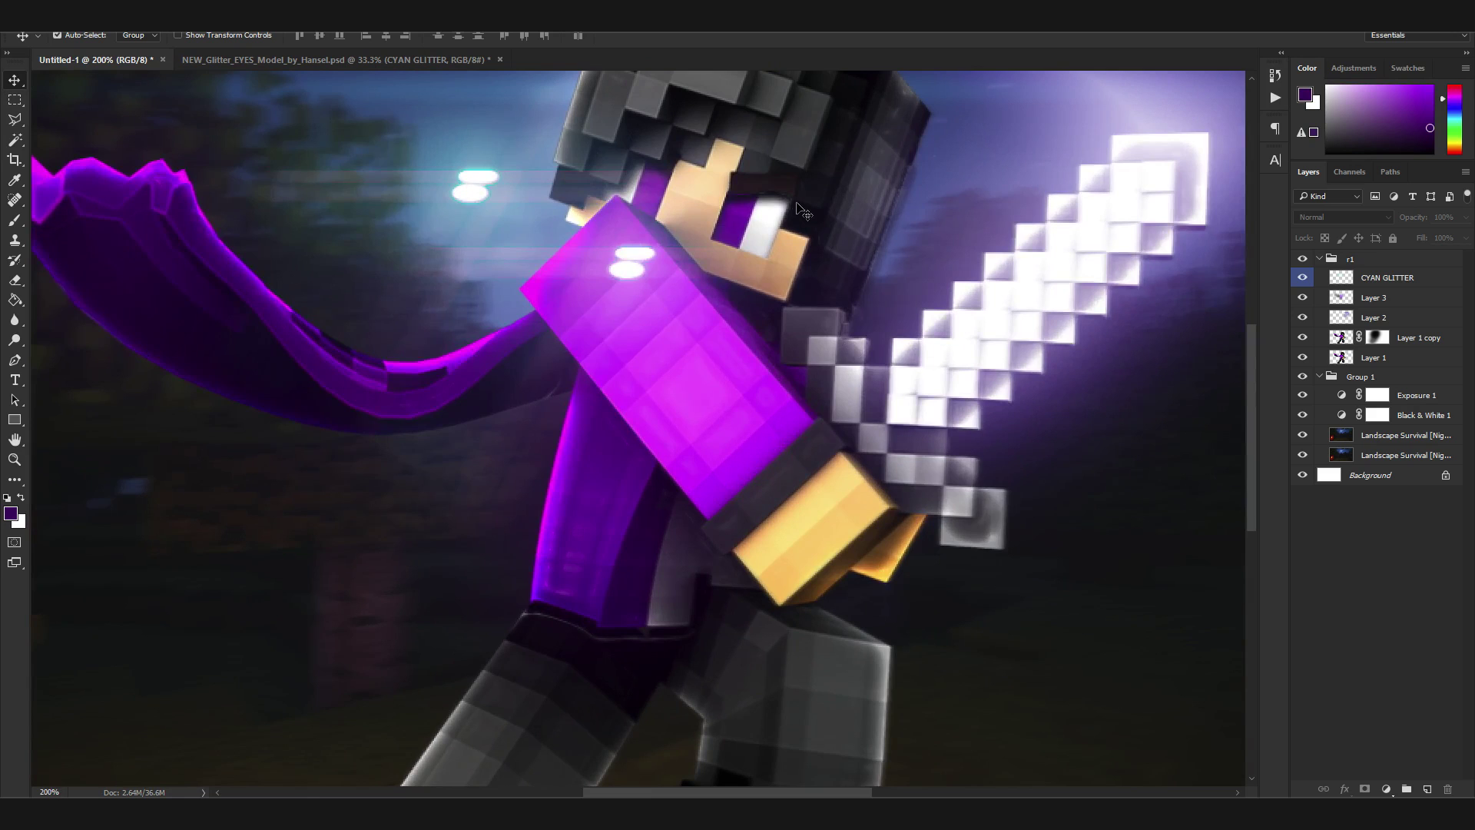
key(ctrl+0)
click(1346, 275)
key(ctrl+t)
drag(907, 726, 911, 530)
drag(916, 722, 691, 442)
drag(592, 311, 771, 414)
drag(868, 546, 841, 512)
drag(742, 395, 757, 413)
key(Return)
Warp the CYAN GLITTER layer so its glints line up with both of the character's eyes
key(ctrl+t)
click(616, 36)
drag(709, 229, 707, 304)
drag(628, 279, 626, 281)
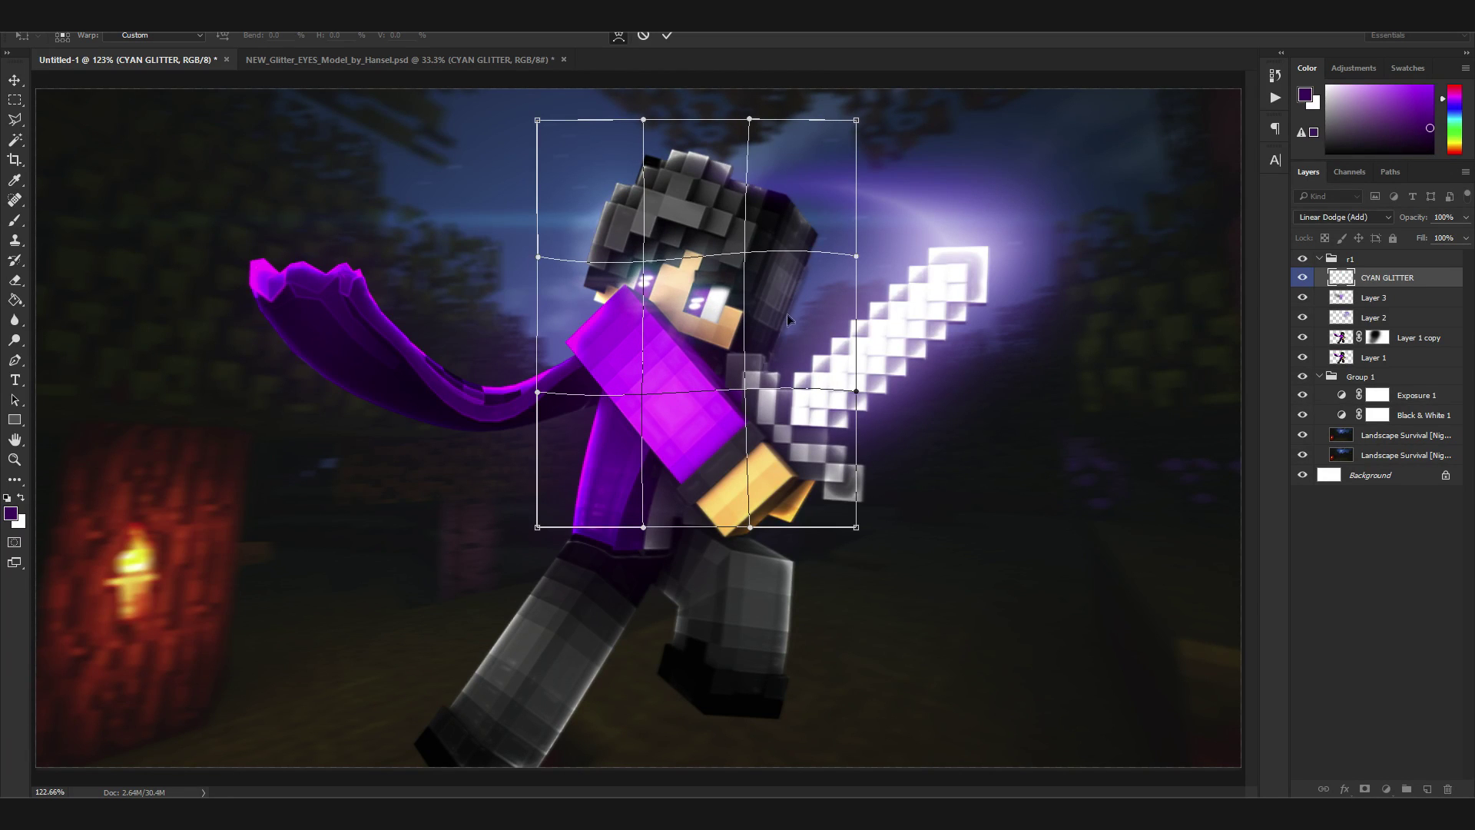
key(Return)
Fine-tune the eye glitter's size and rotation, and nudge it slightly left and up onto the pupils
key(ctrl+1)
key(ctrl+t)
drag(894, 256, 884, 235)
drag(757, 319, 763, 318)
key(Return)
key(Left)
key(Left)
key(Left)
key(Left)
key(Left)
key(Up)
key(Up)
key(Up)
key(Up)
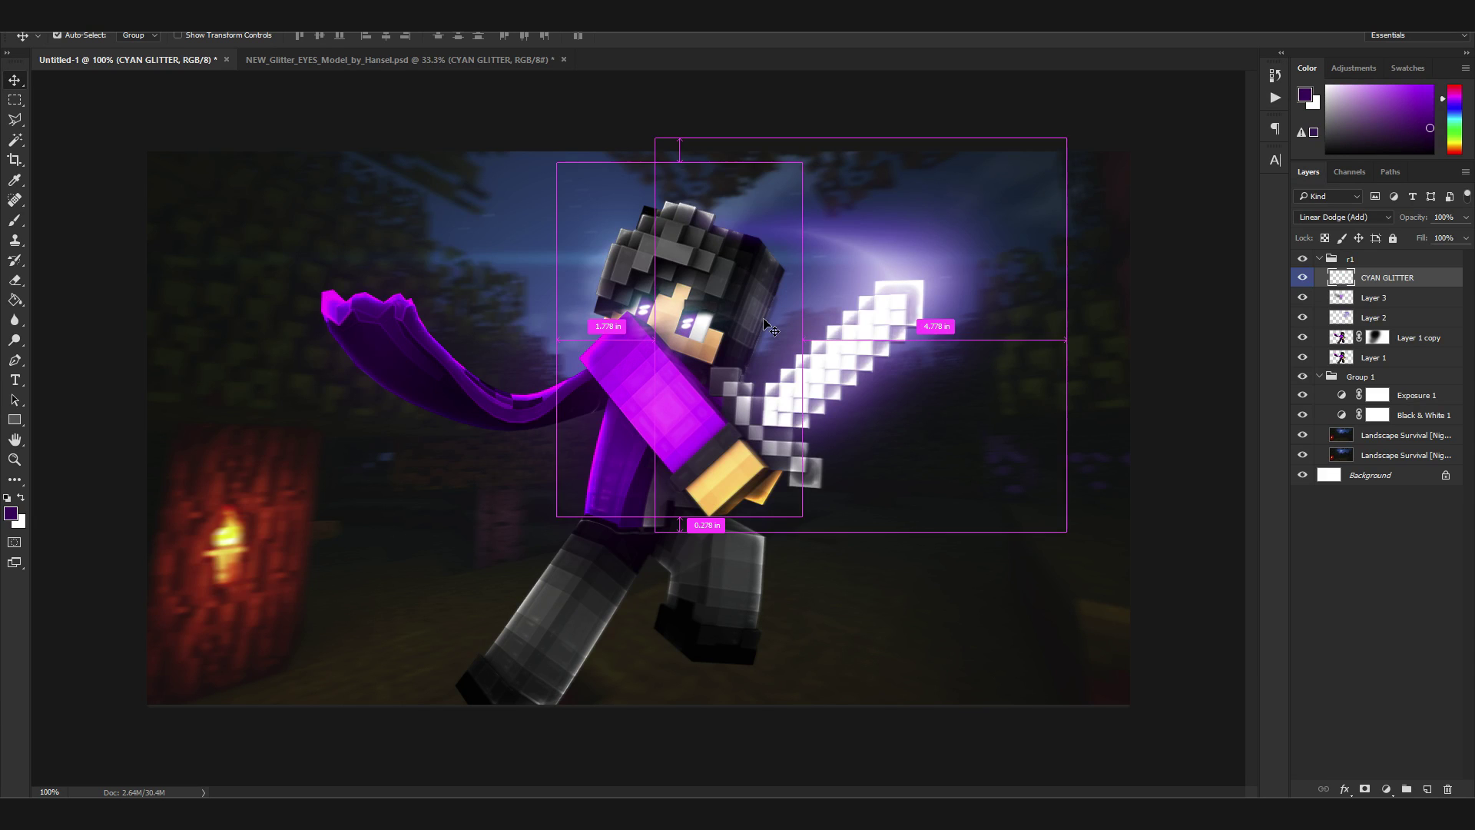
Colorize the eye glitter purple with Hue/Saturation, adjusting the hue and raising the saturation
key(ctrl+u)
click(635, 375)
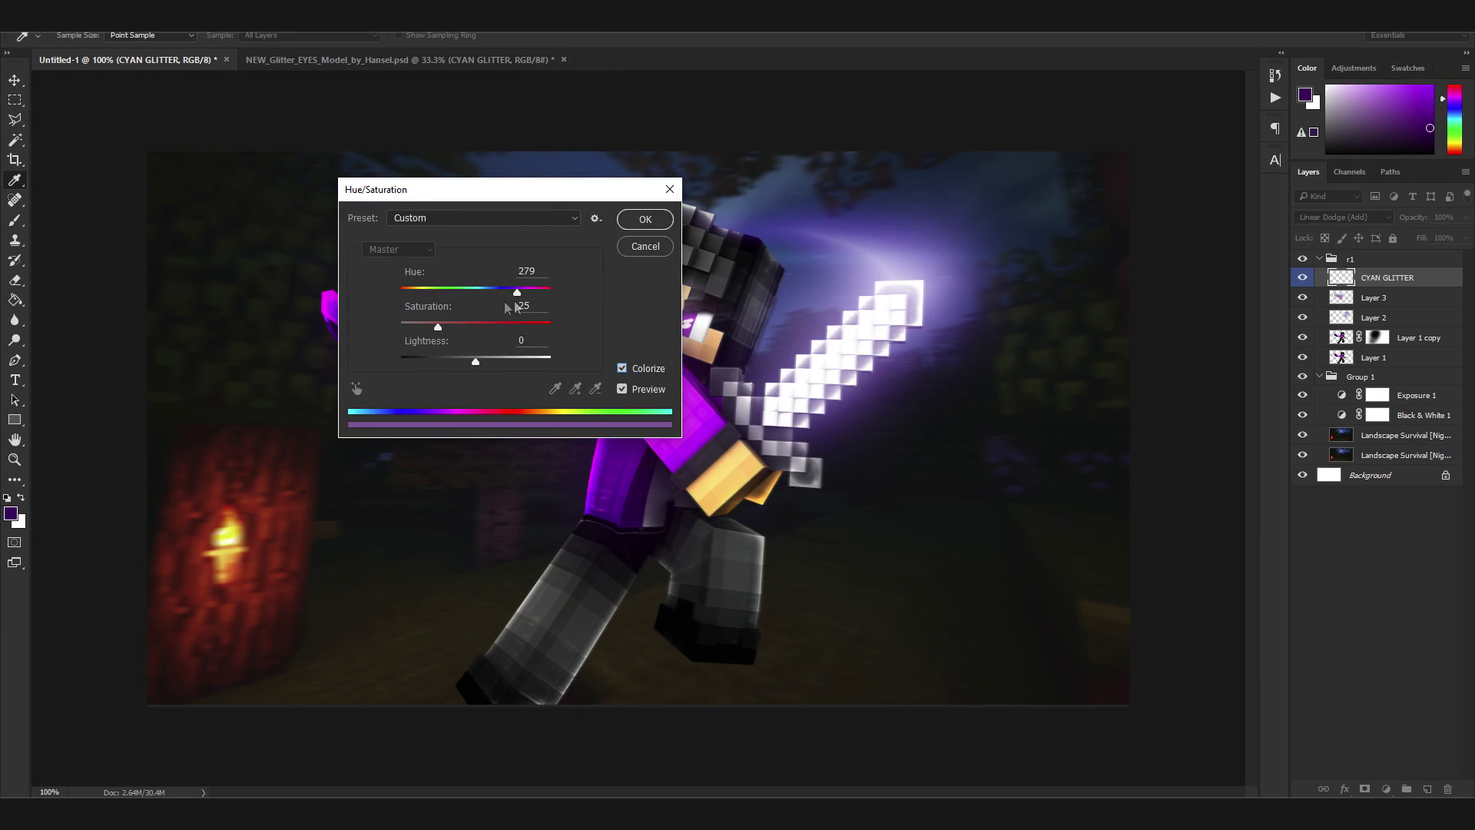
drag(518, 289, 524, 294)
drag(439, 323, 479, 323)
click(631, 220)
key(v)
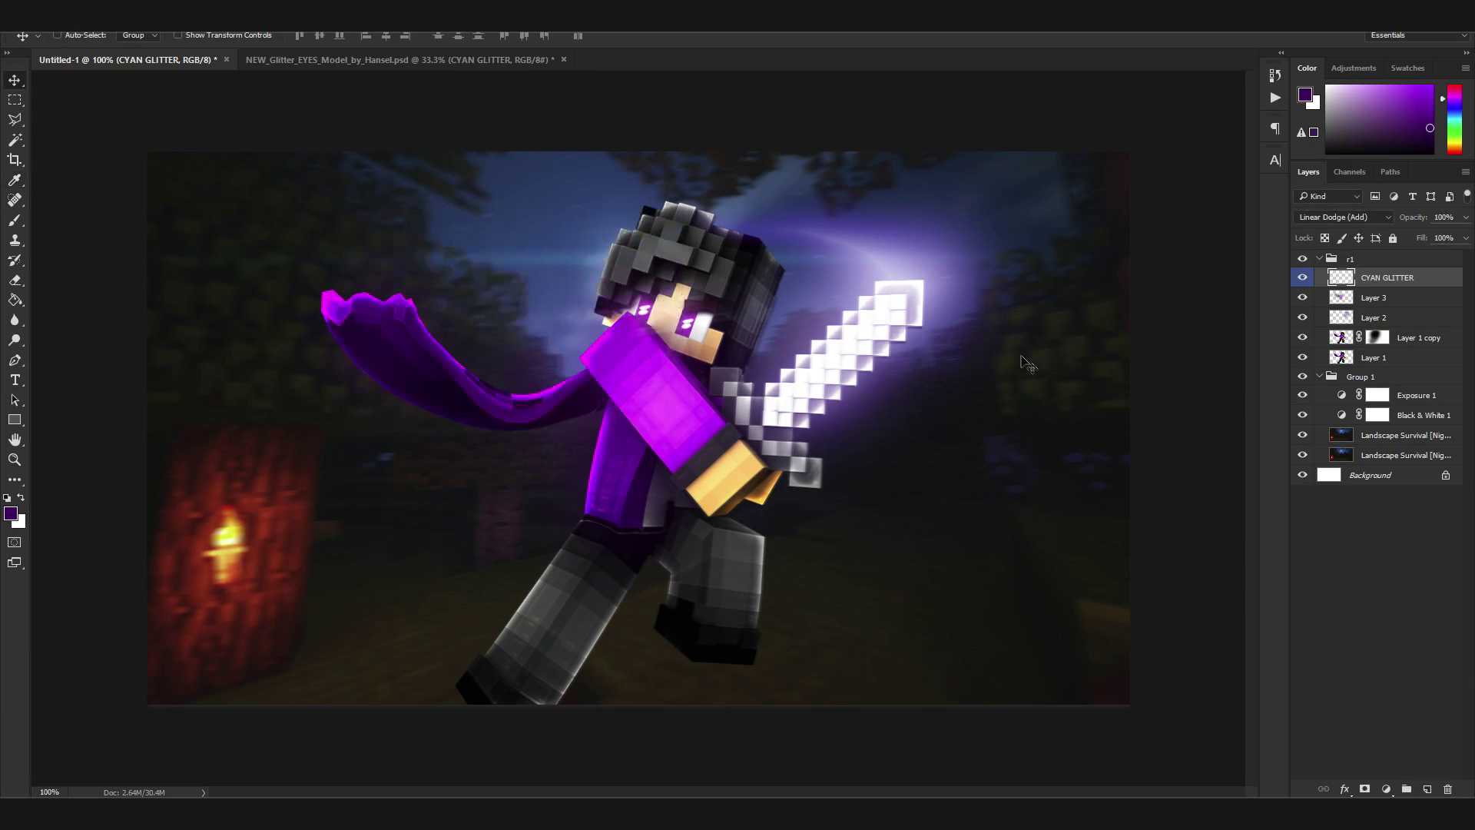
Create a new layer above CYAN GLITTER, brush a large soft purple glow over the sky and set its blending to Lighten
key(ctrl+plus)
key(ctrl+minus)
key(ctrl+minus)
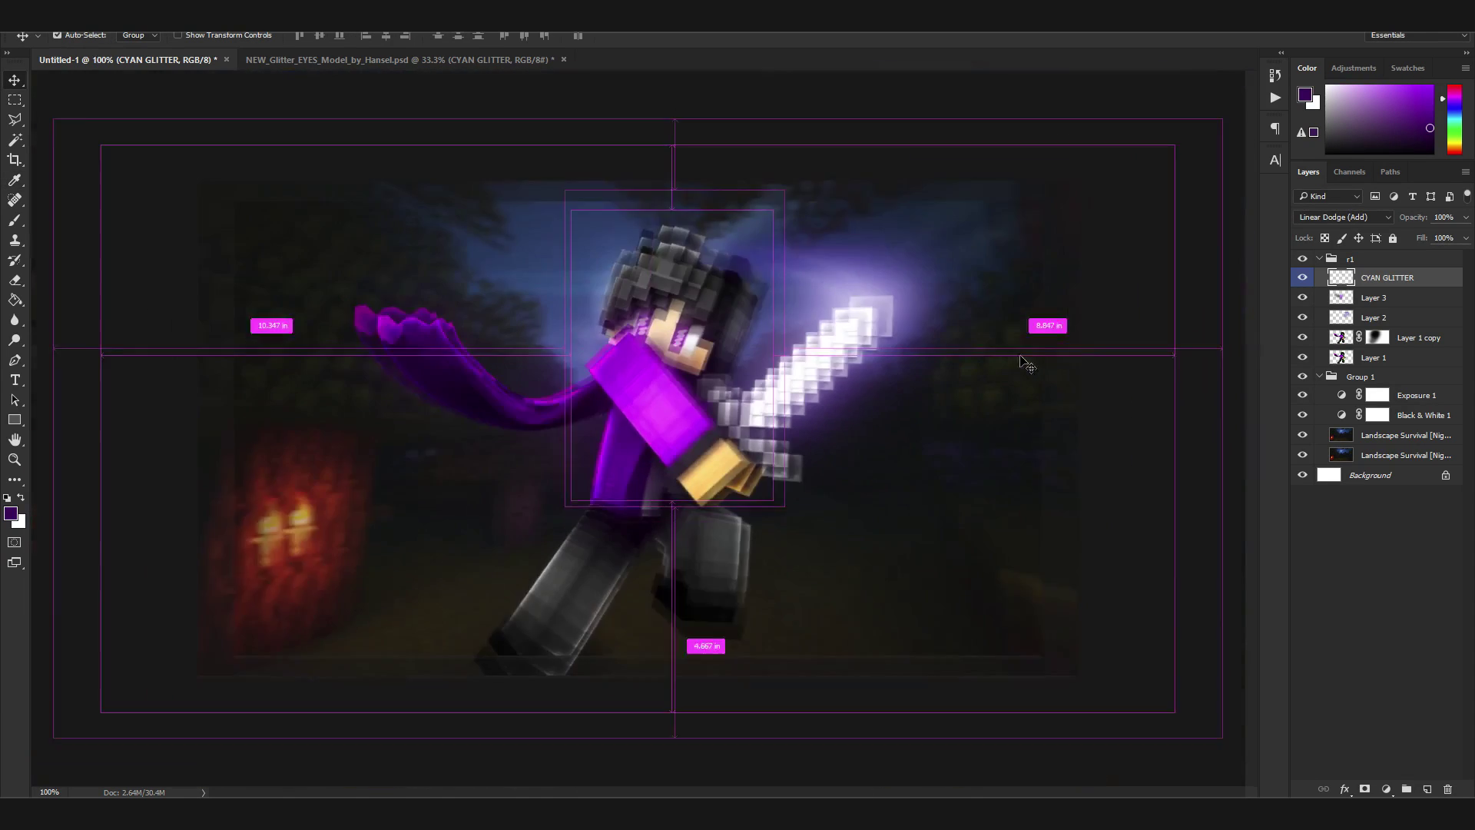
key(ctrl+plus)
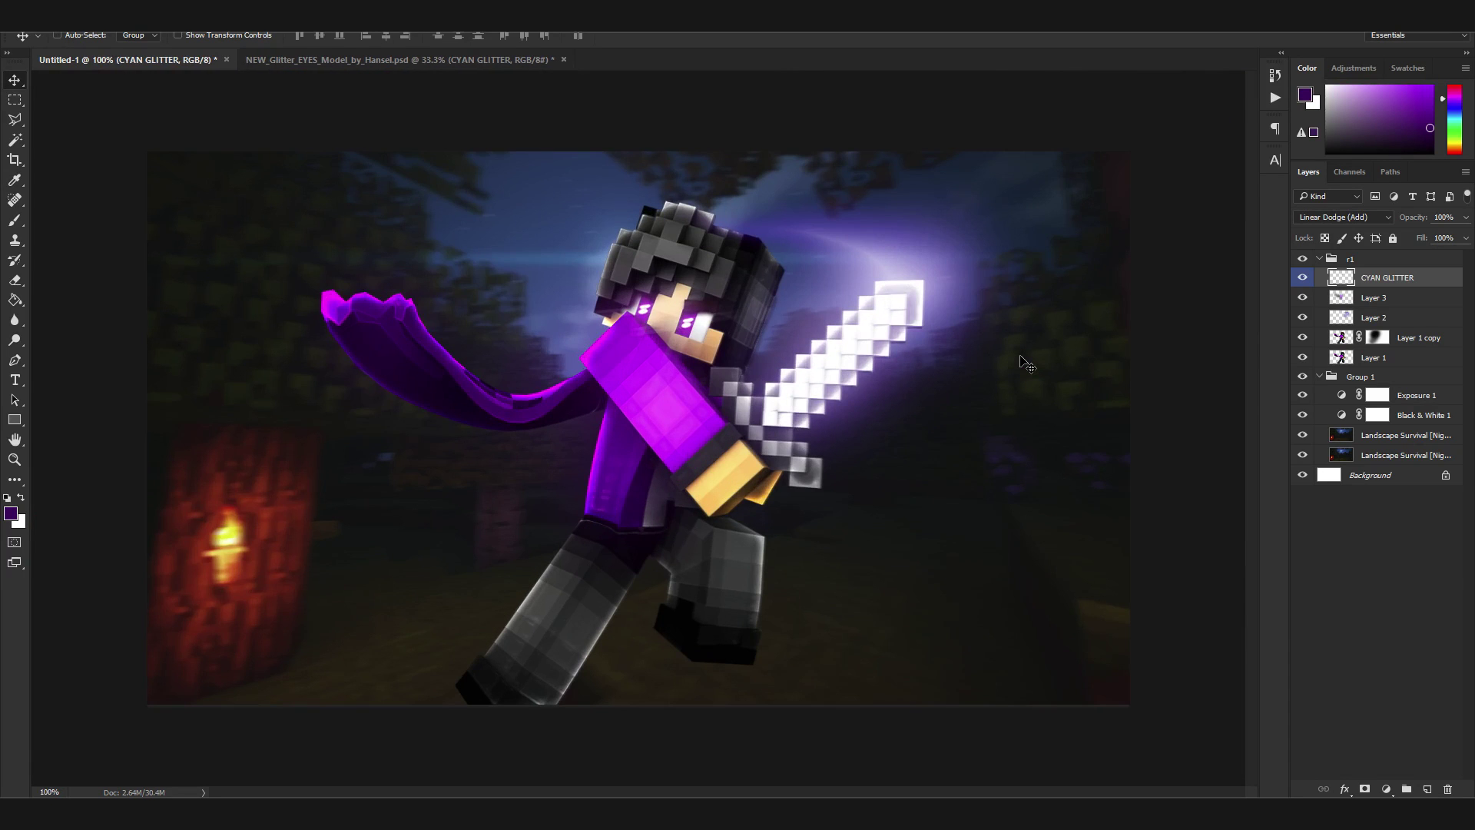
key(ctrl+minus)
key(ctrl+minus)
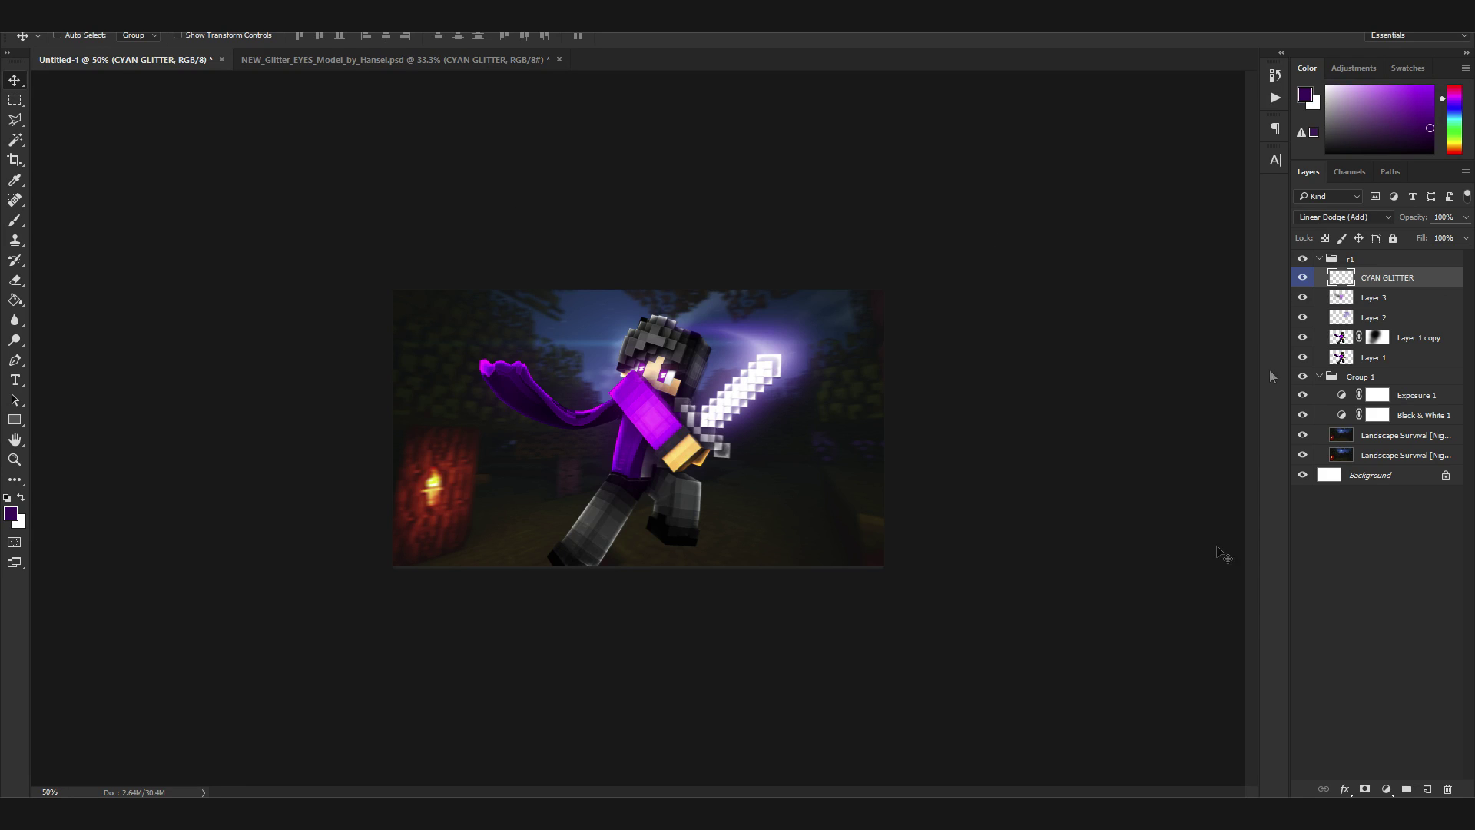
click(1426, 789)
click(1412, 101)
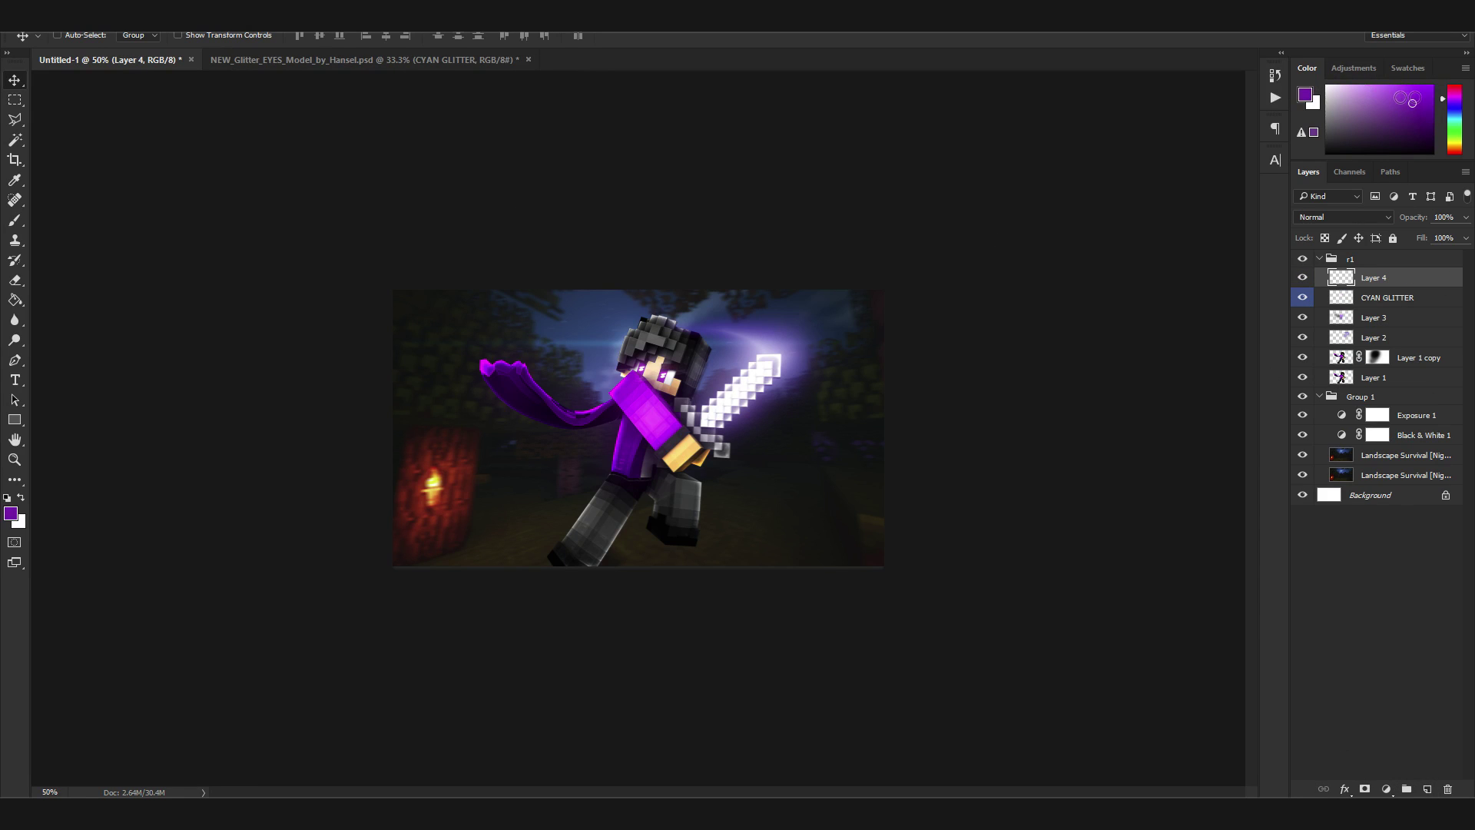
click(15, 221)
key(bracketright)
key(bracketright)
key(bracketright)
key(bracketright)
key(bracketright)
key(bracketright)
key(bracketright)
click(603, 256)
click(1353, 220)
click(1351, 321)
Paint a soft white highlight at the upper edge of the purple glow using a 400-size brush at 40% opacity
click(1328, 87)
key(bracketleft)
key(bracketleft)
key(bracketleft)
key(bracketleft)
key(bracketleft)
key(bracketleft)
click(559, 263)
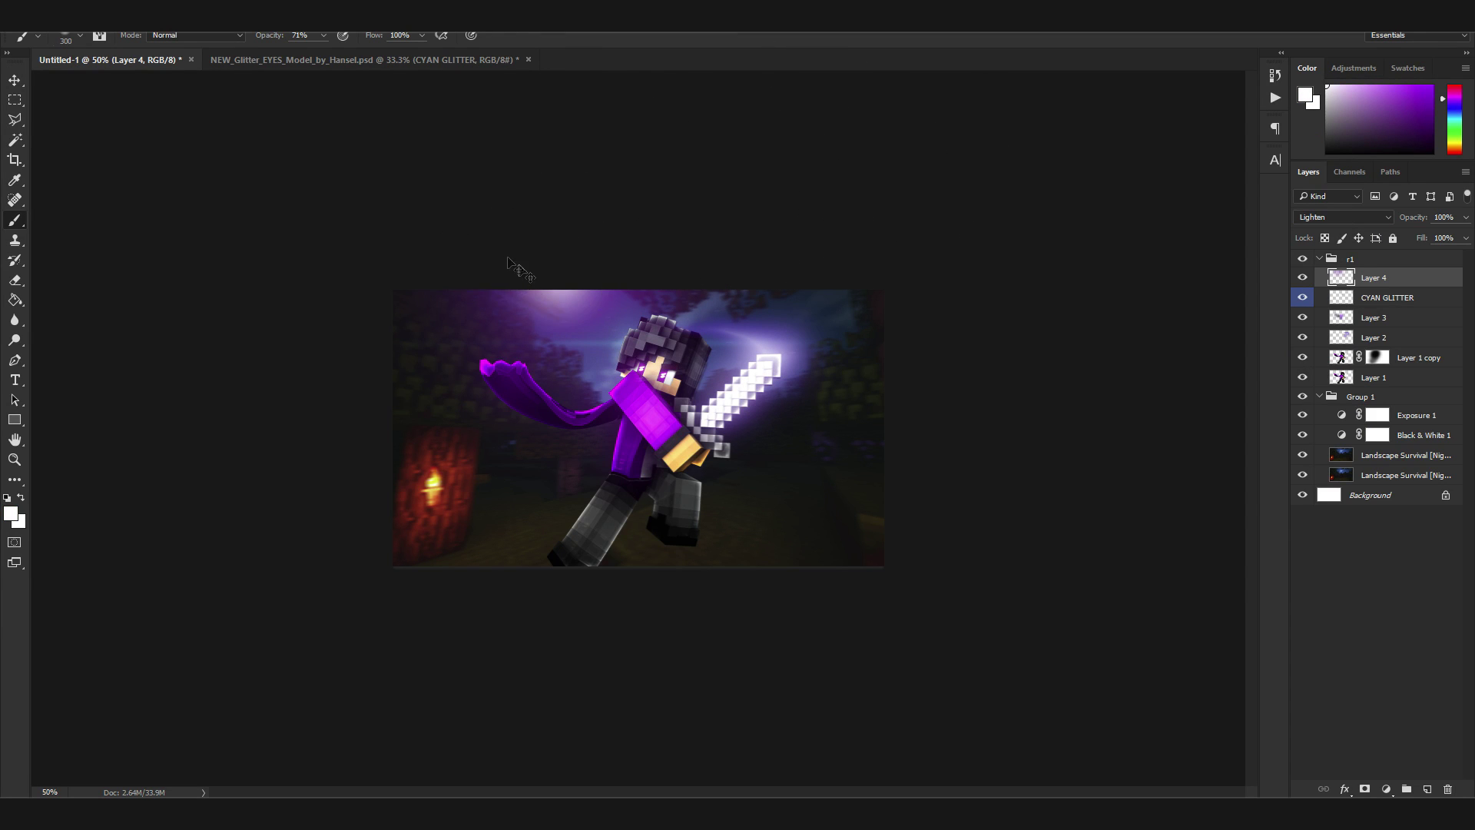
key(ctrl+z)
key(bracketright)
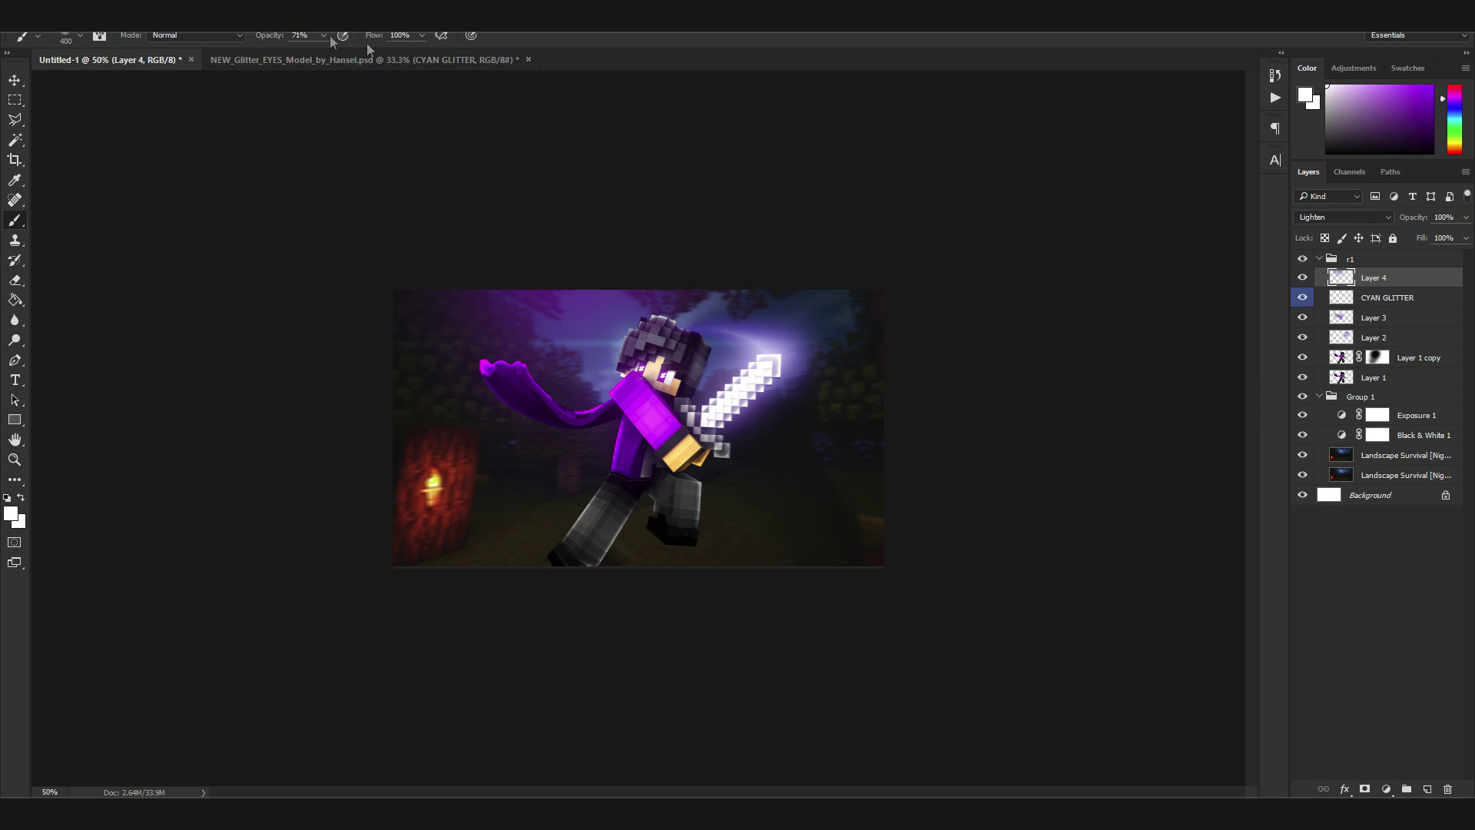
click(323, 37)
drag(324, 53, 300, 54)
click(557, 287)
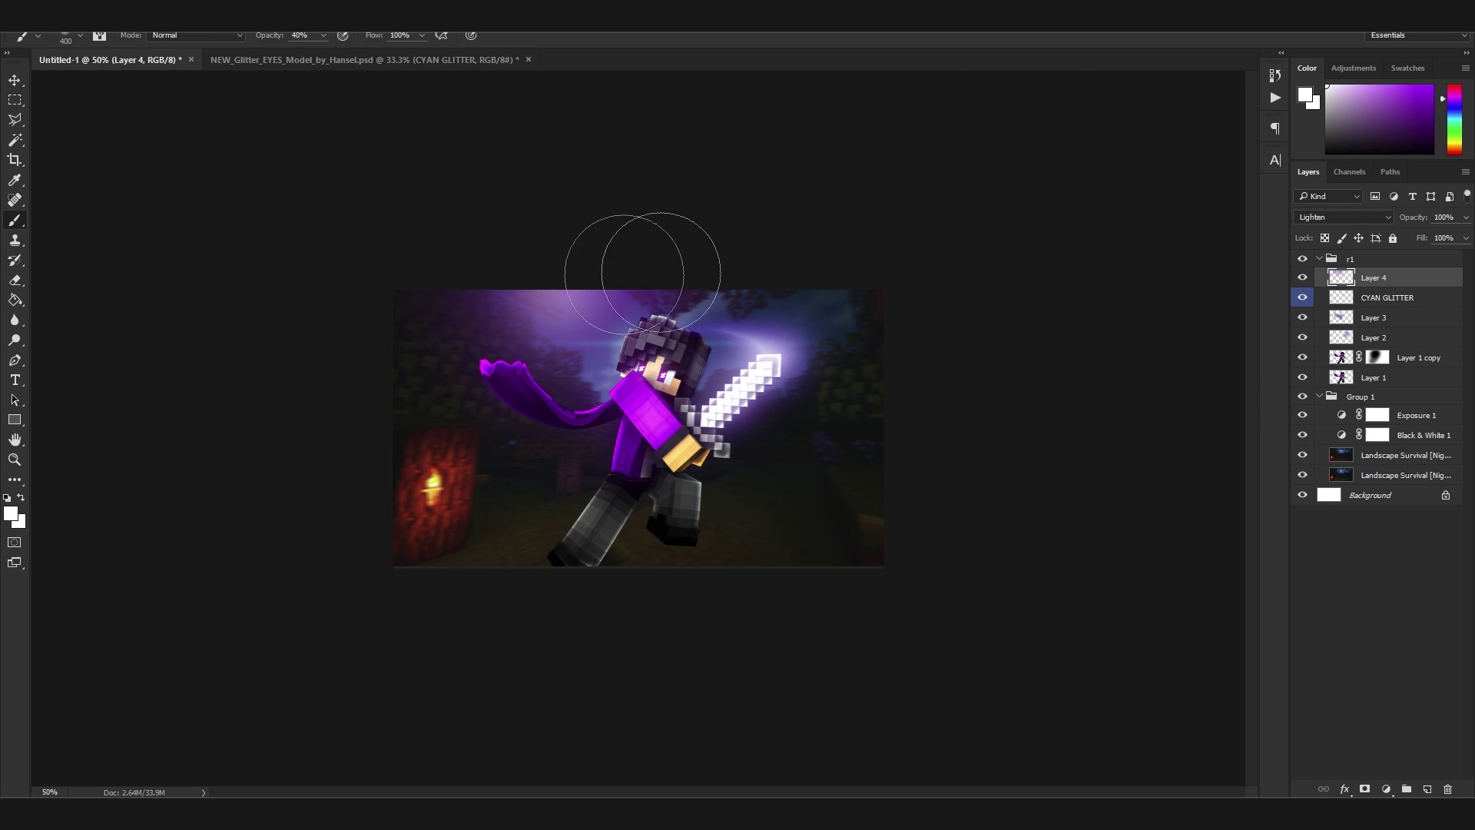
Reposition the Layer 4 glow over the sky above the character and set its blending to Screen
key(v)
mouse_move(480, 127)
mouse_down()
mouse_move(514, 121)
mouse_move(381, 73)
mouse_move(395, 94)
mouse_up()
key(Delete)
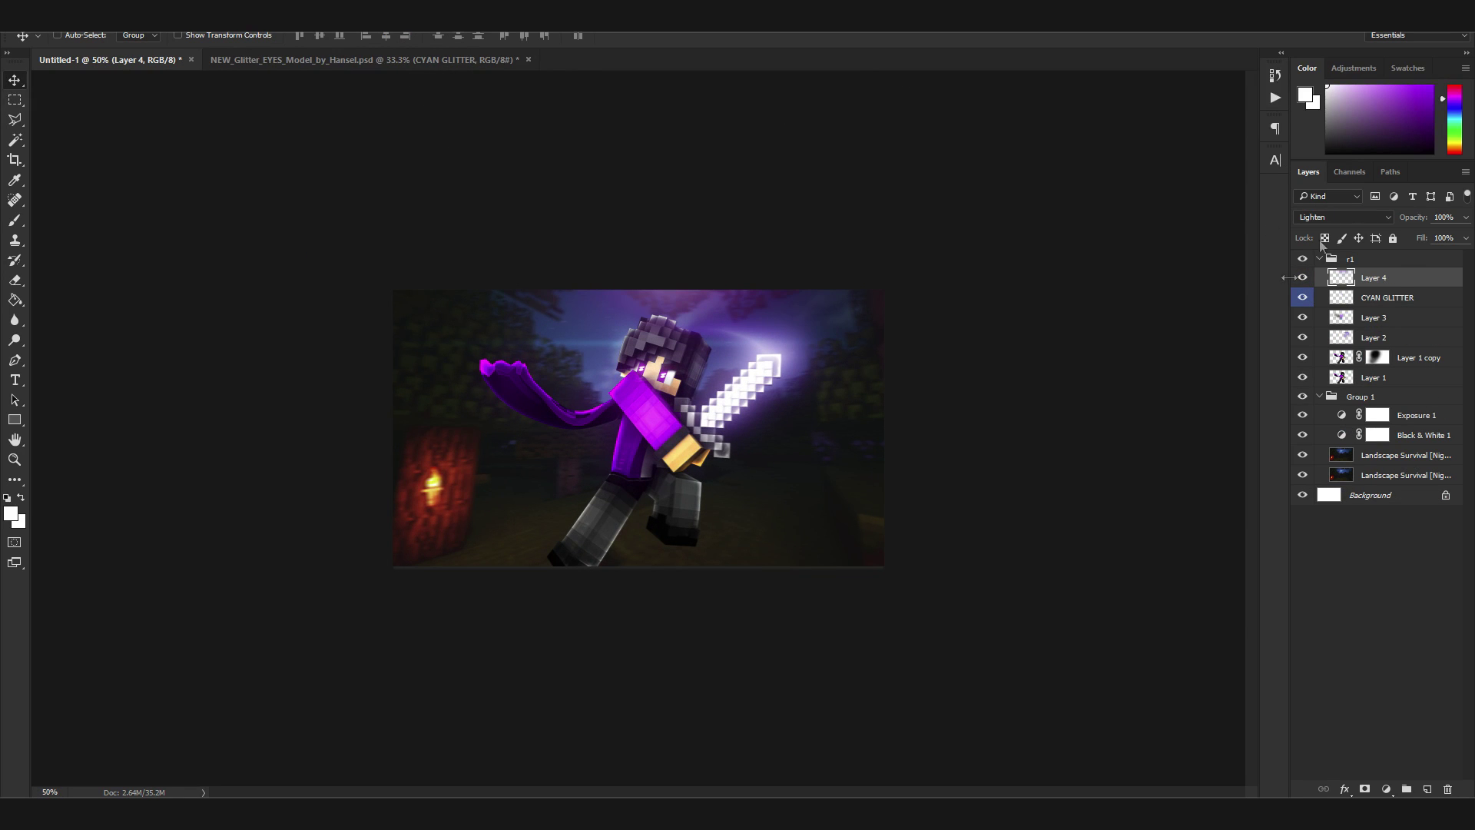
click(1336, 217)
click(1301, 321)
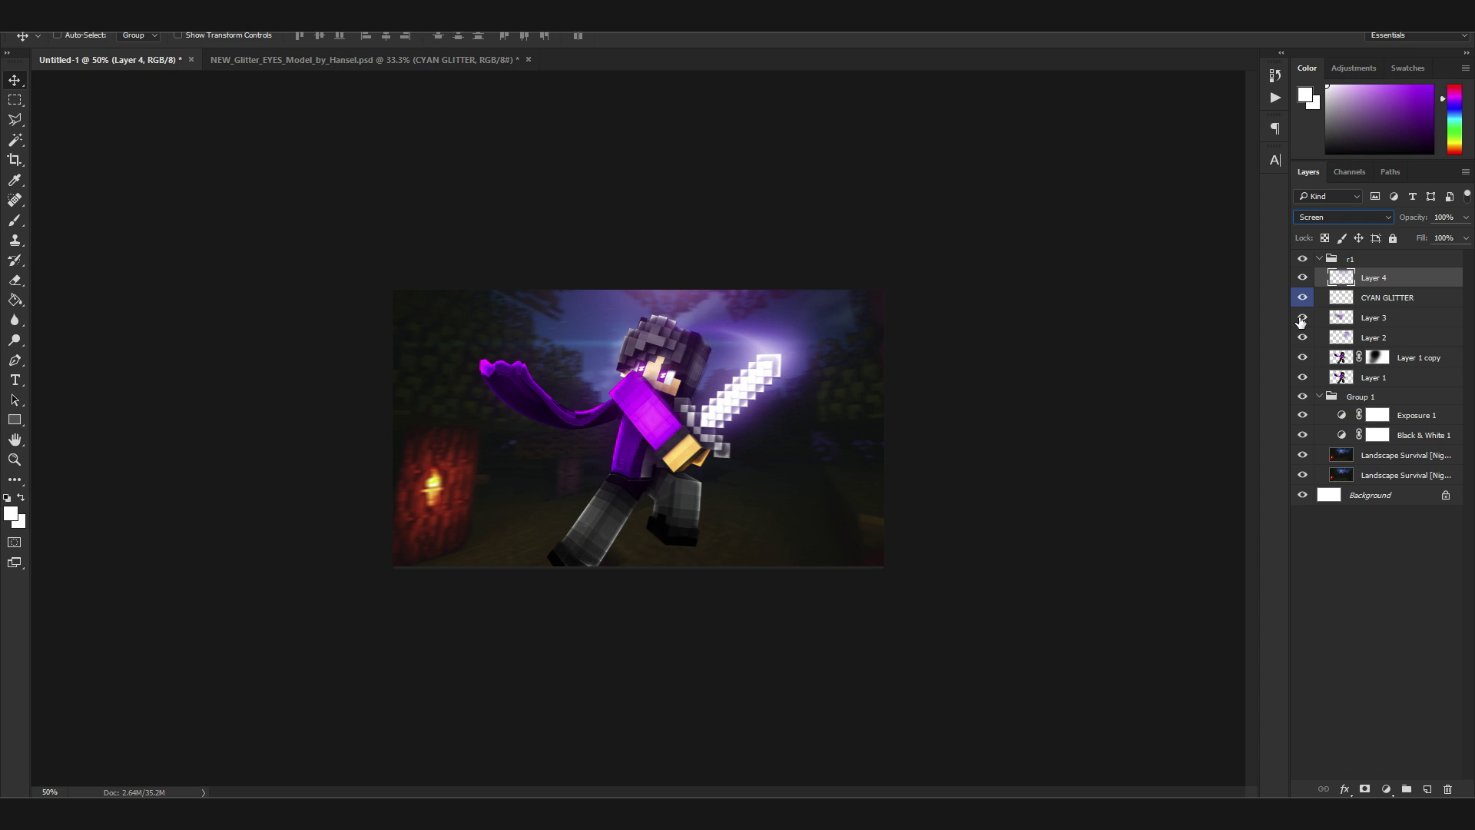
drag(999, 286, 772, 283)
Create a new group named CC above the r1 group
key(ctrl+1)
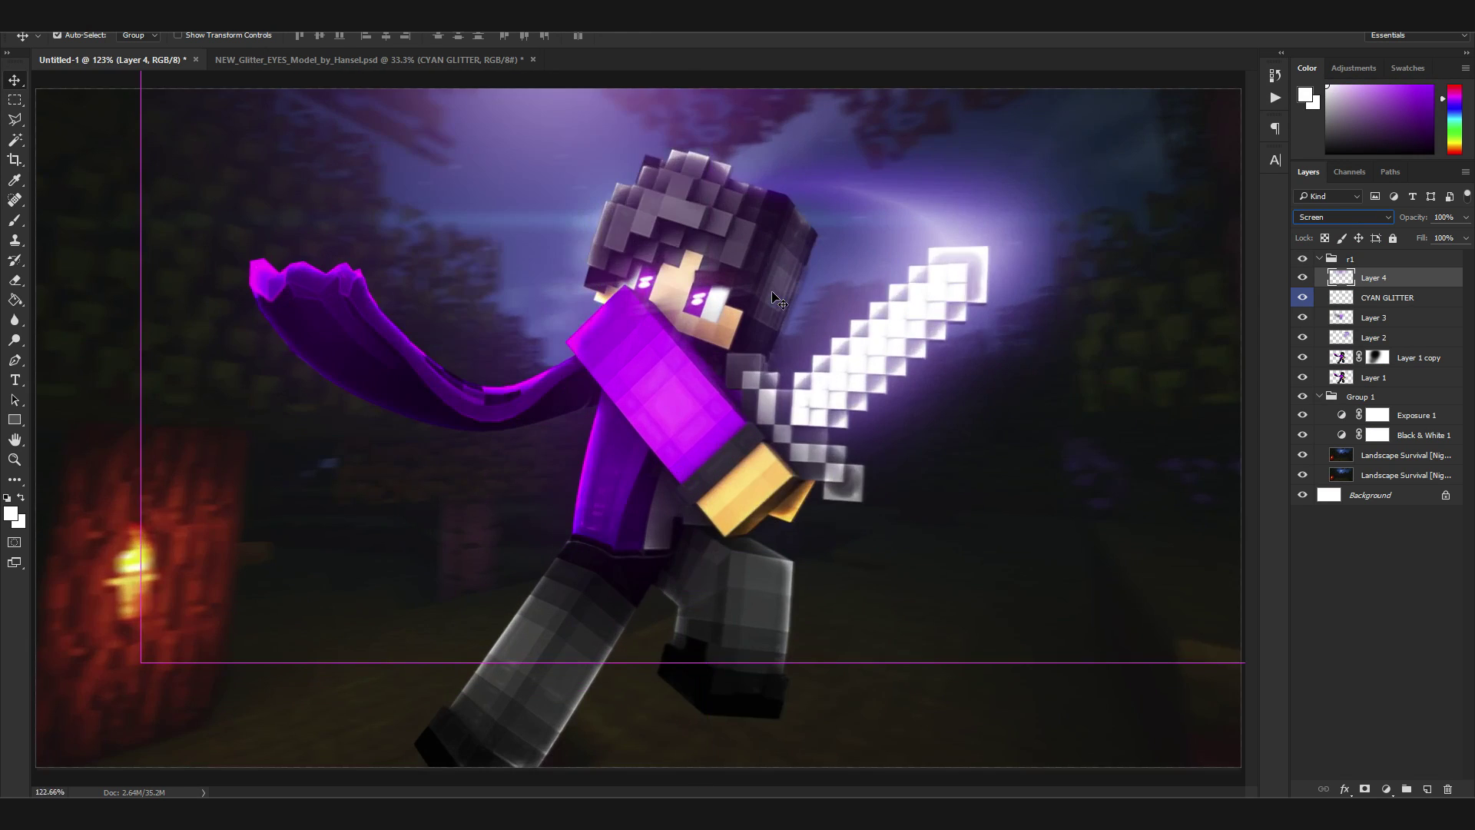
key(ctrl+minus)
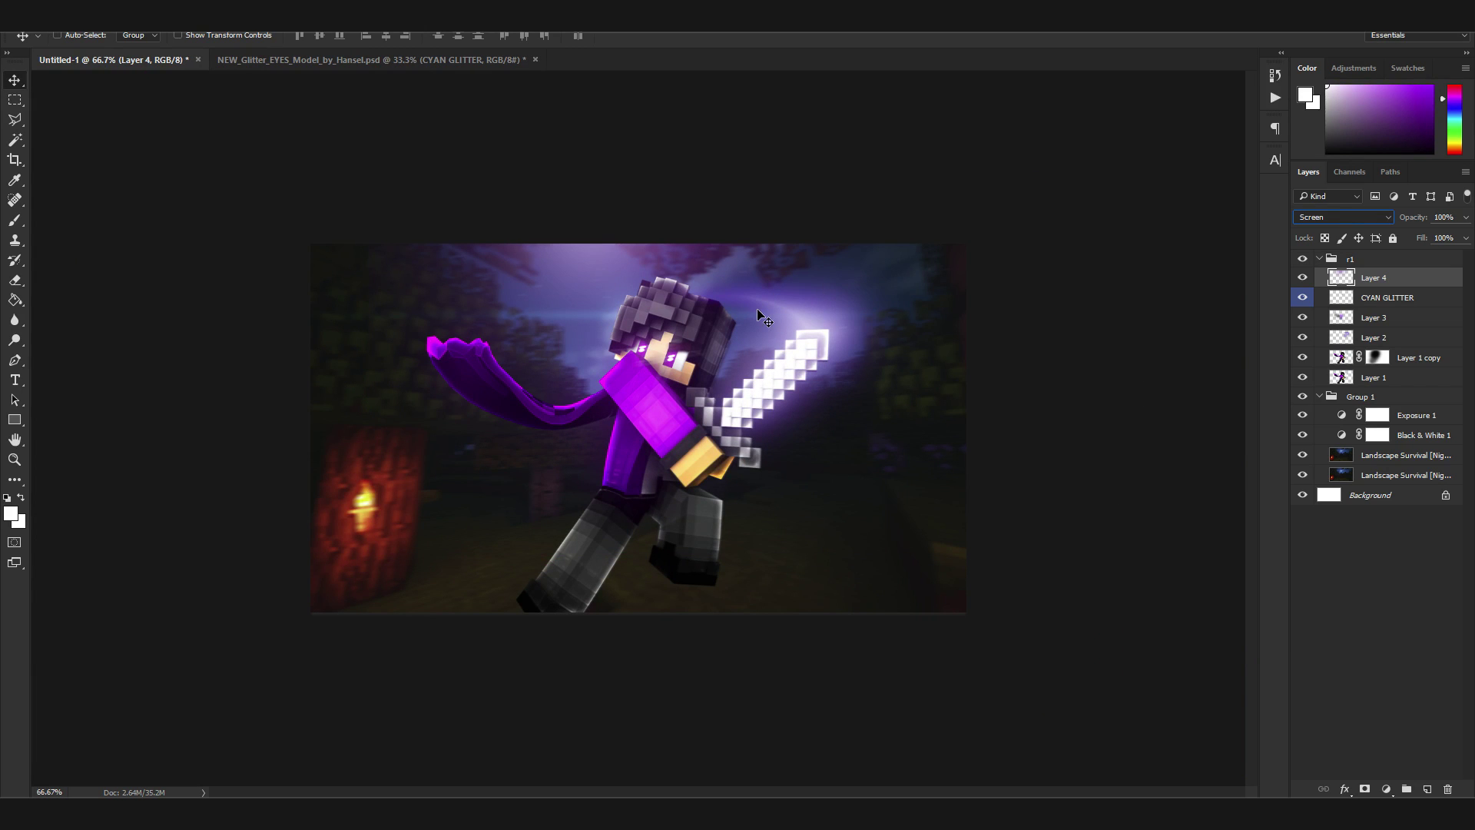
click(1341, 261)
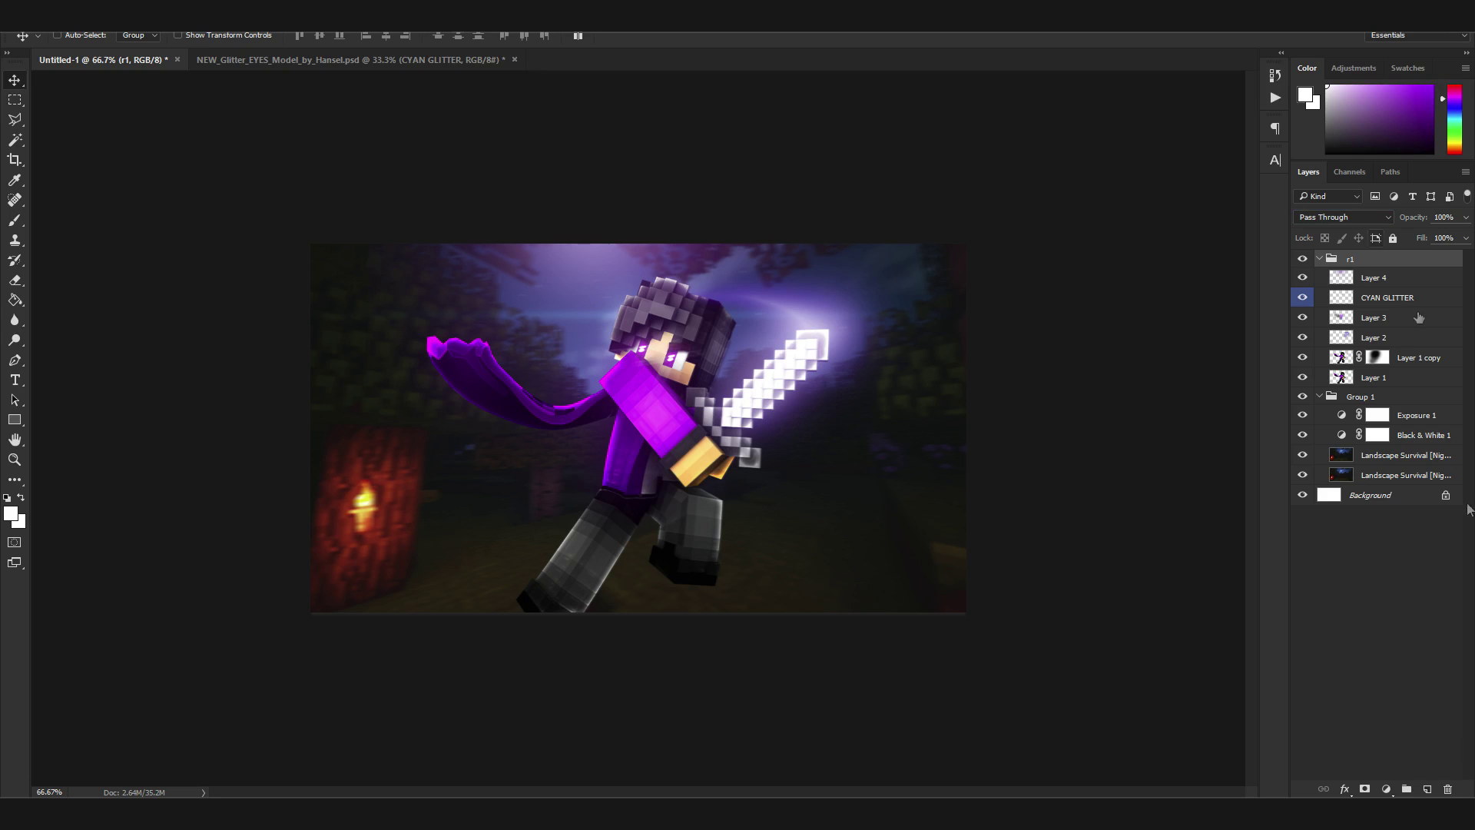
click(1406, 789)
double_click(1356, 258)
text(CC)
key(Return)
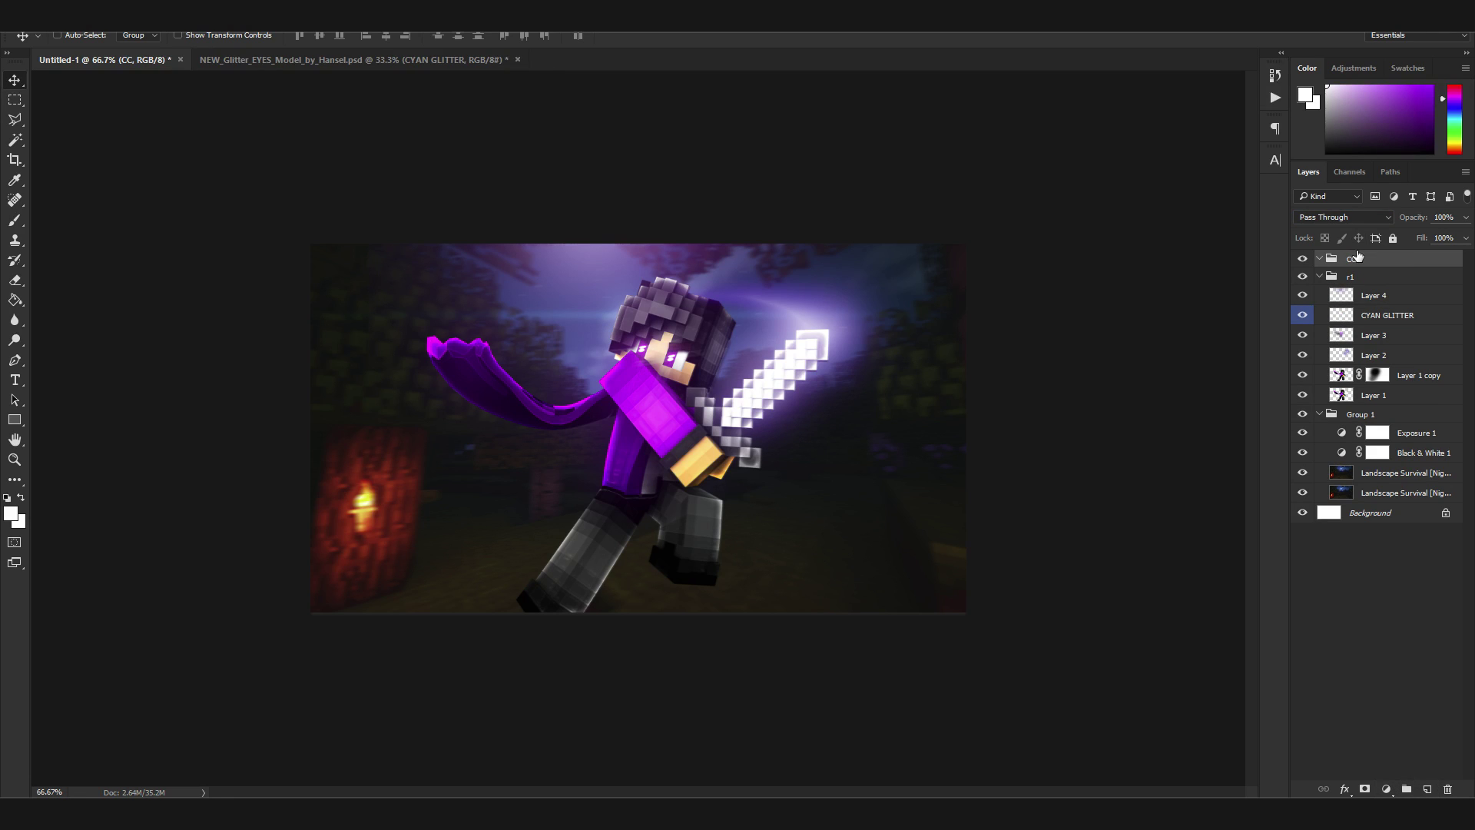
Add a Black & White adjustment layer to the CC group and set its opacity to 21%
click(1368, 69)
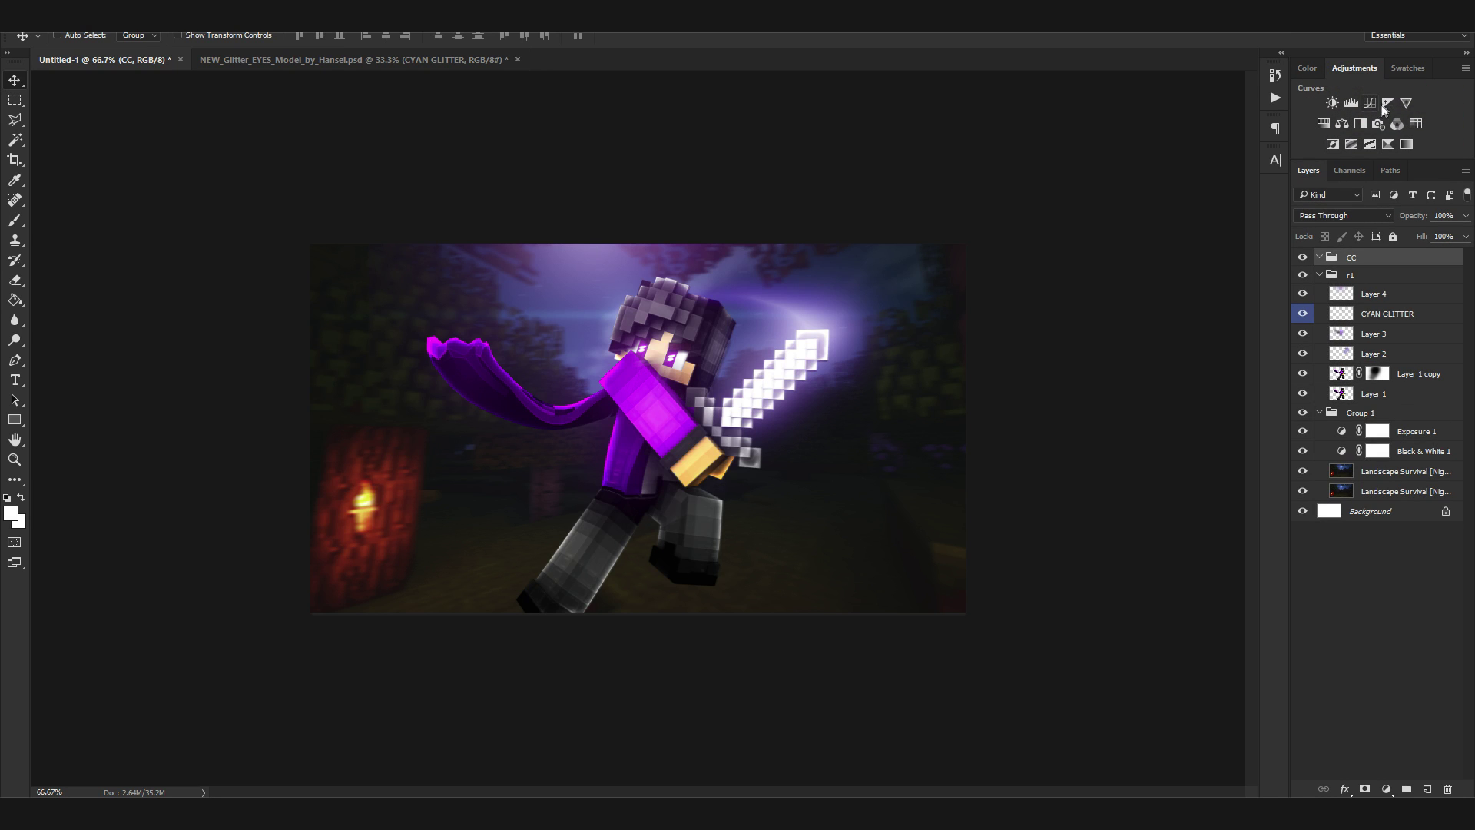
click(1386, 103)
key(ctrl+z)
click(1361, 124)
drag(1414, 217, 1364, 242)
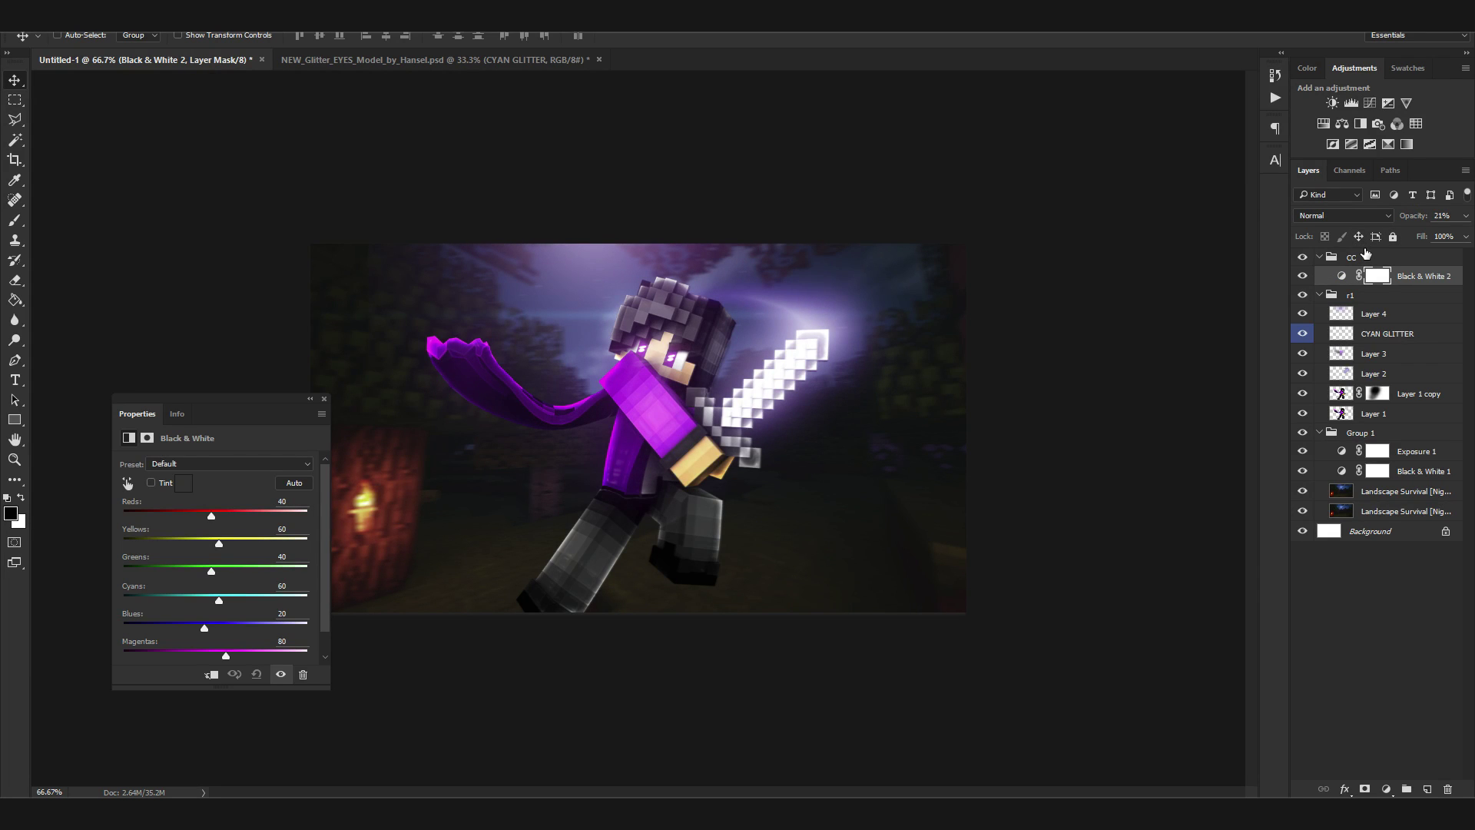
click(324, 398)
Add a Gradient Map adjustment layer to the CC group using a black-to-white gradient
click(1405, 145)
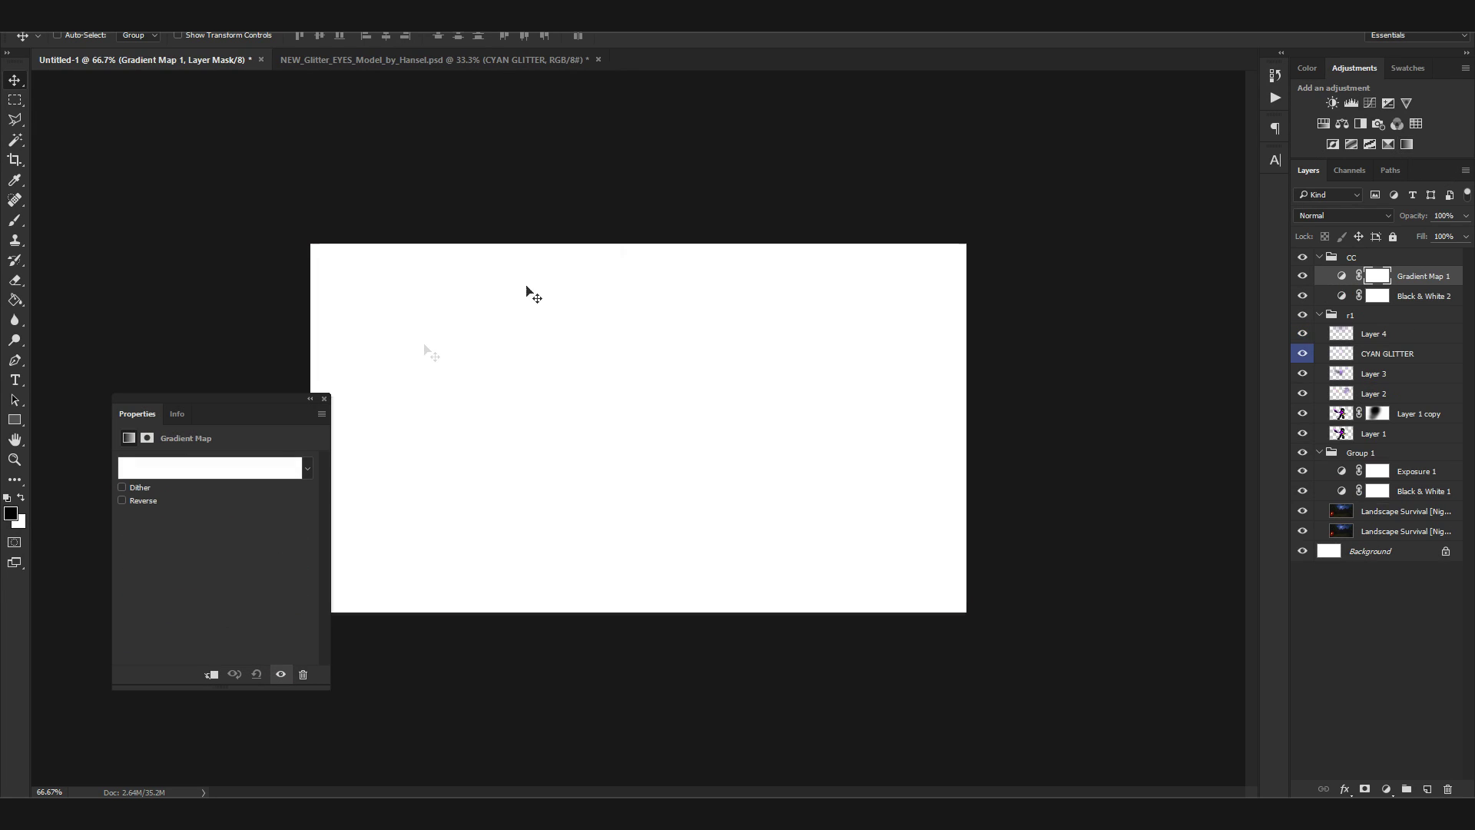
click(157, 467)
click(1052, 363)
click(1271, 353)
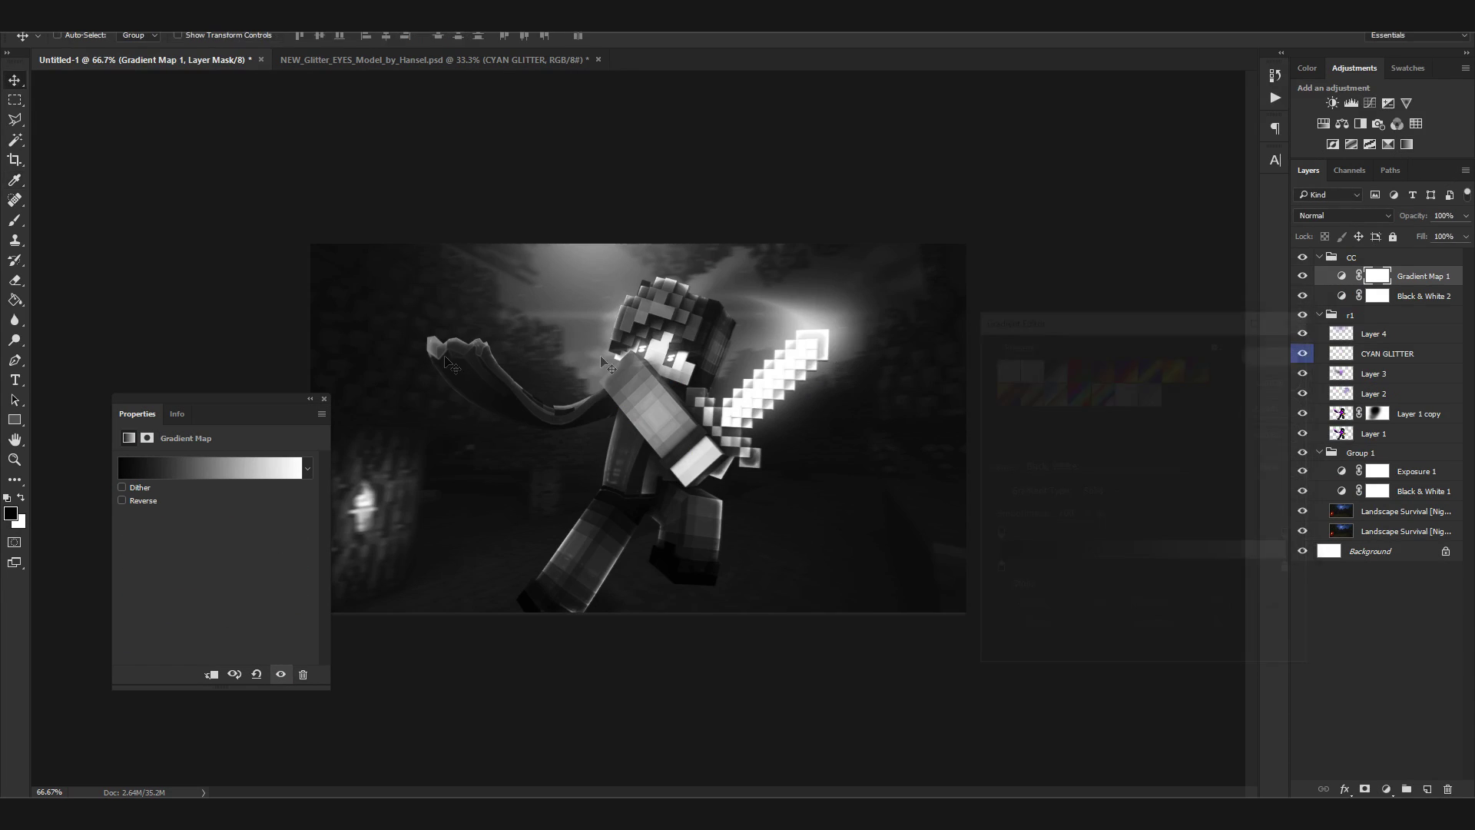
click(324, 398)
Set the Gradient Map layer to Hard Light blending at 21% opacity
click(1343, 215)
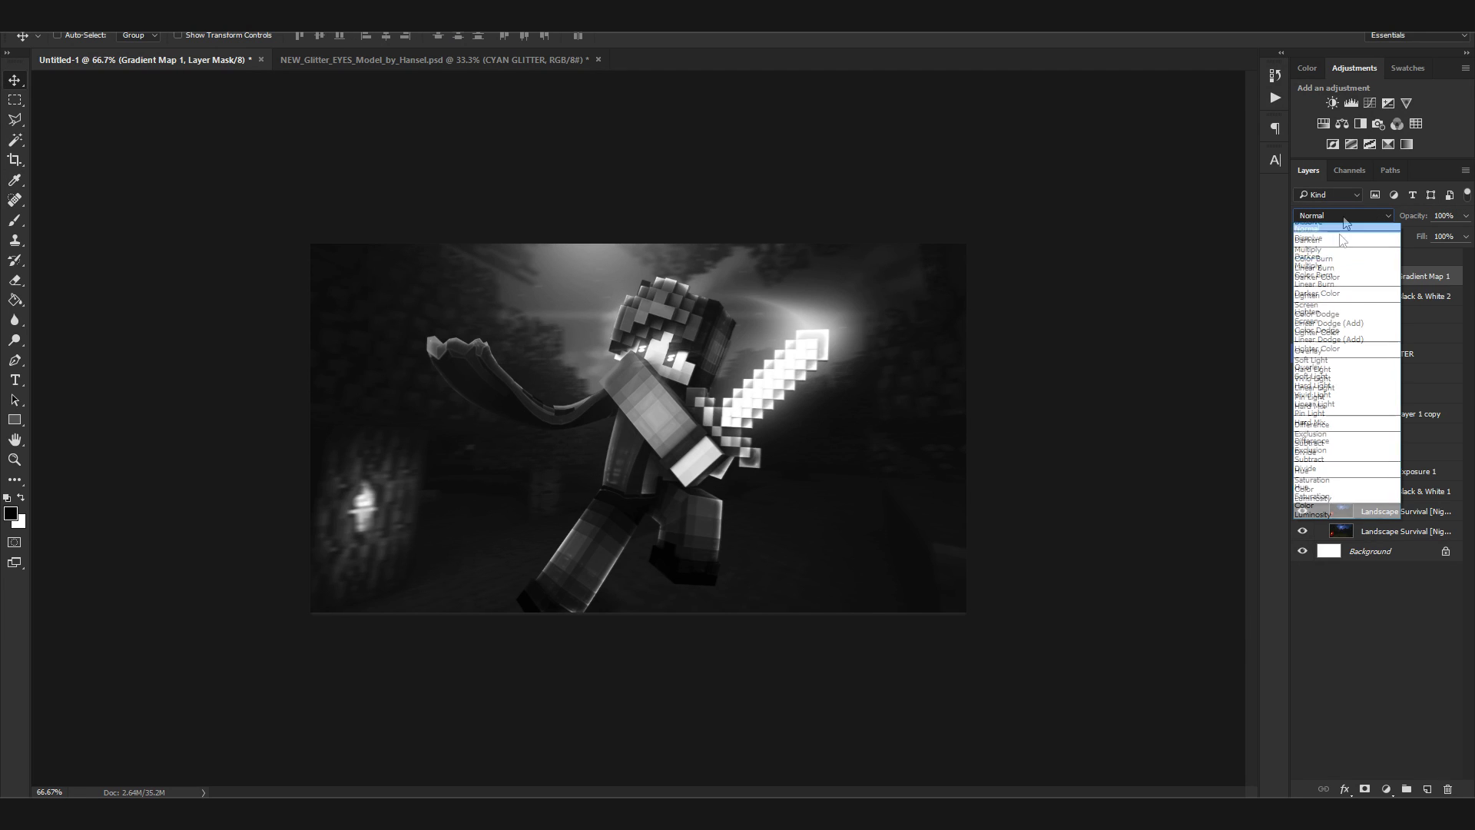
click(1312, 386)
drag(1414, 216, 785, 189)
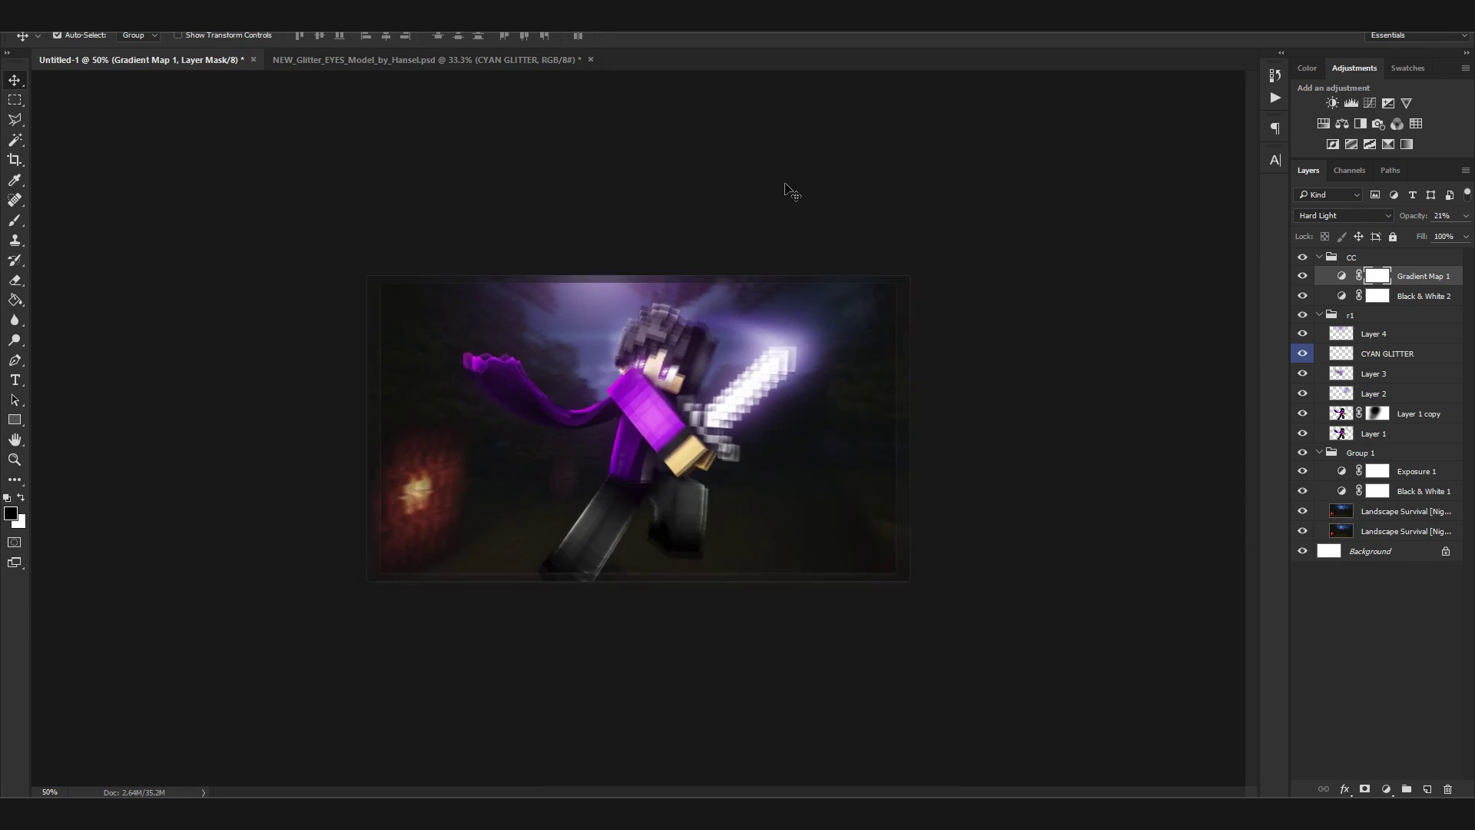
Add an Exposure adjustment layer to the CC group and fine-tune its offset and exposure to deepen the contrast
click(1388, 104)
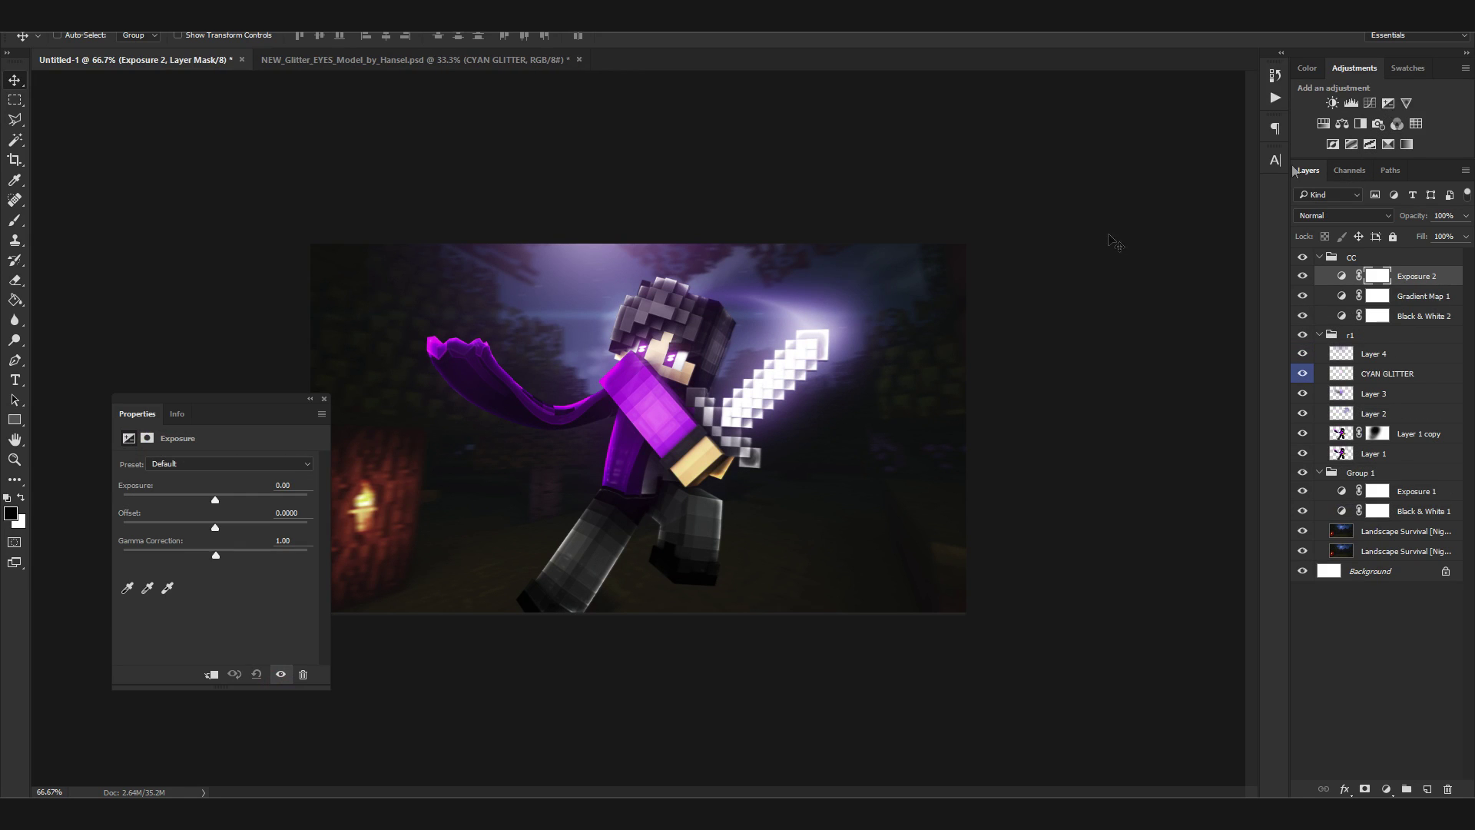
click(294, 513)
scroll(294, 513, up, 3)
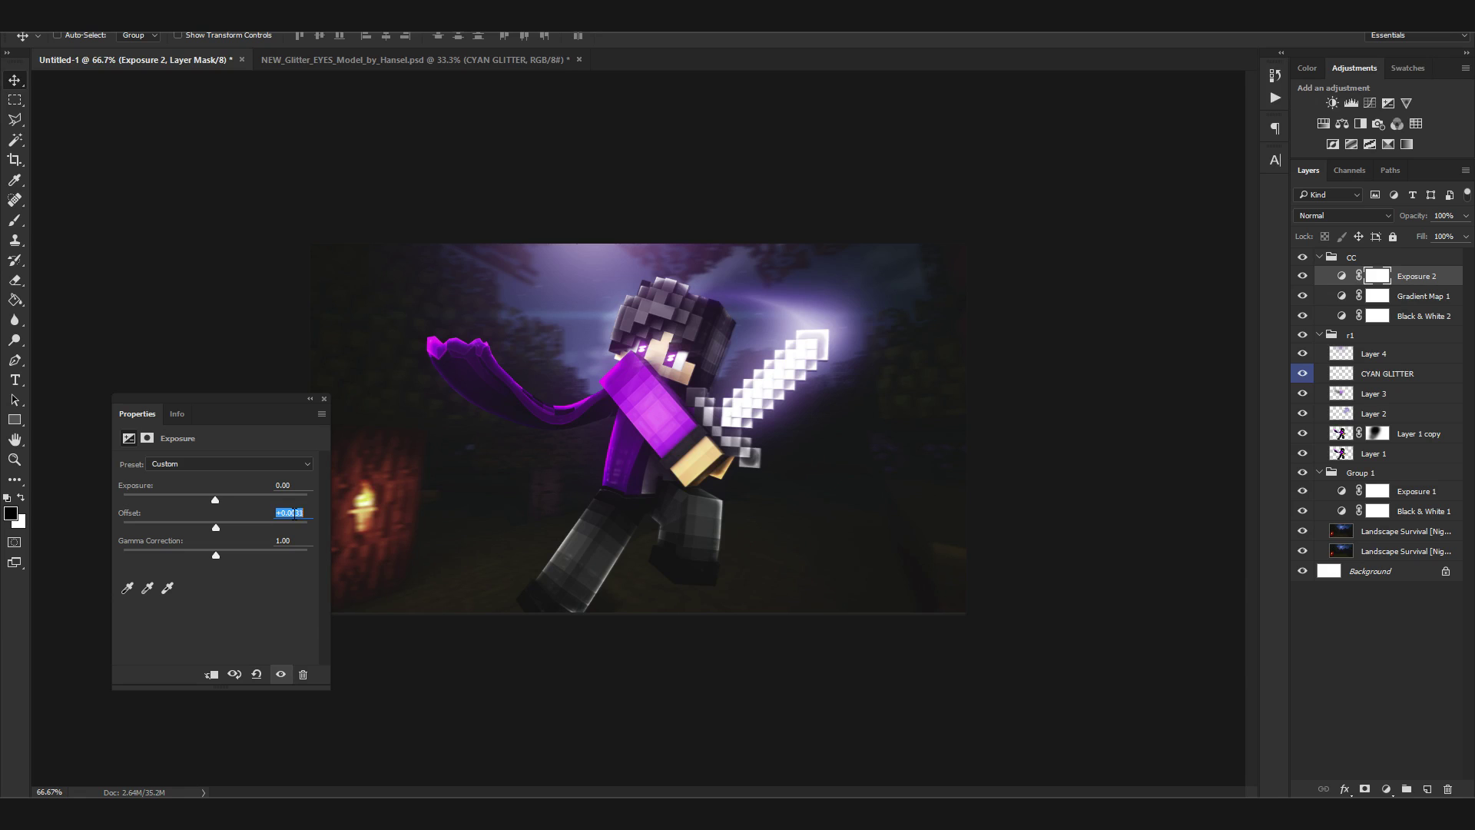
click(295, 537)
click(307, 485)
scroll(308, 486, up, 1)
click(321, 400)
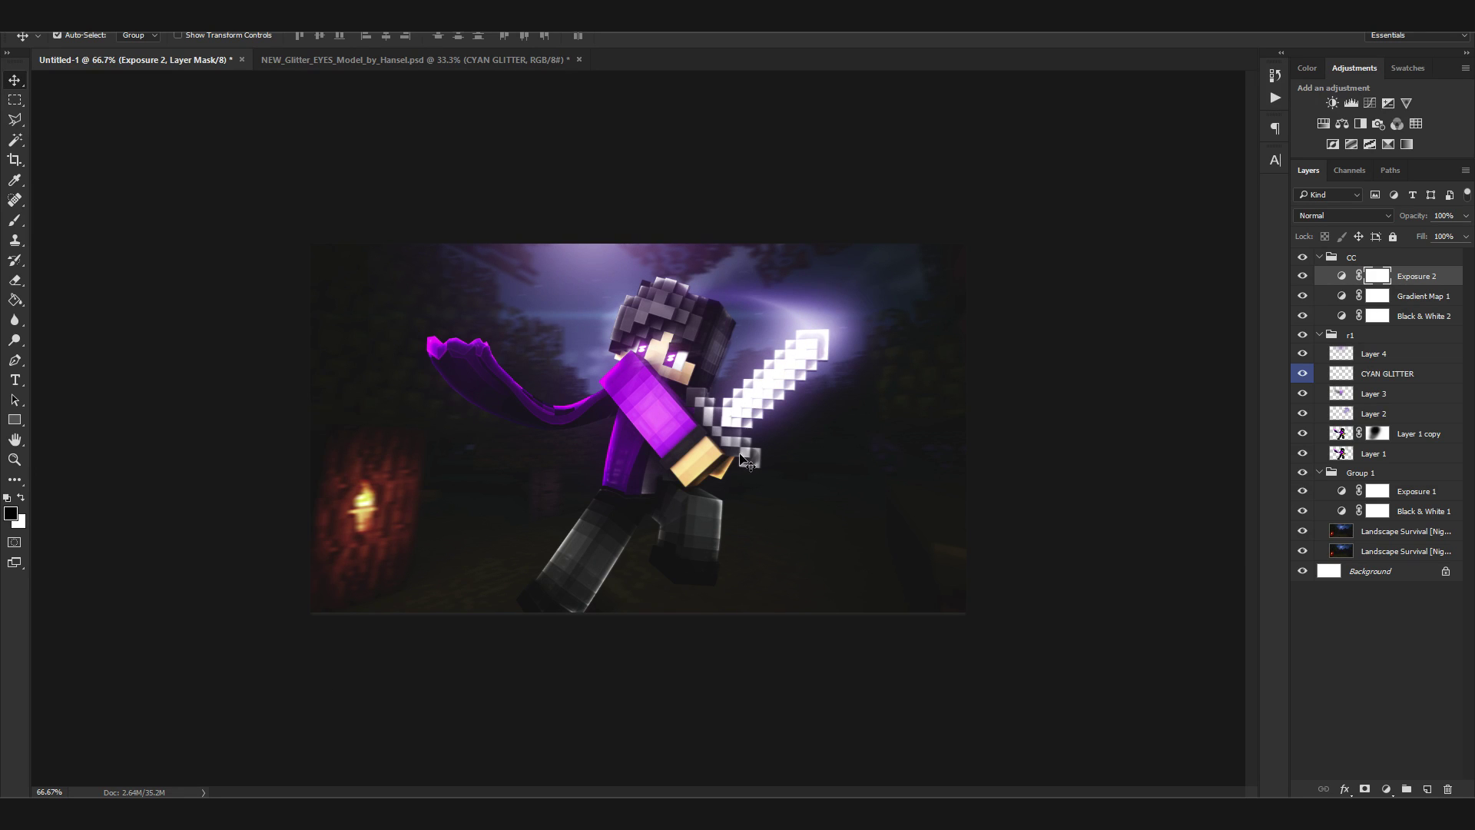
Add a Color Lookup adjustment layer to the CC group with the Bleach Bypass.look 3DLUT and set its opacity to 65%
click(1416, 123)
click(288, 464)
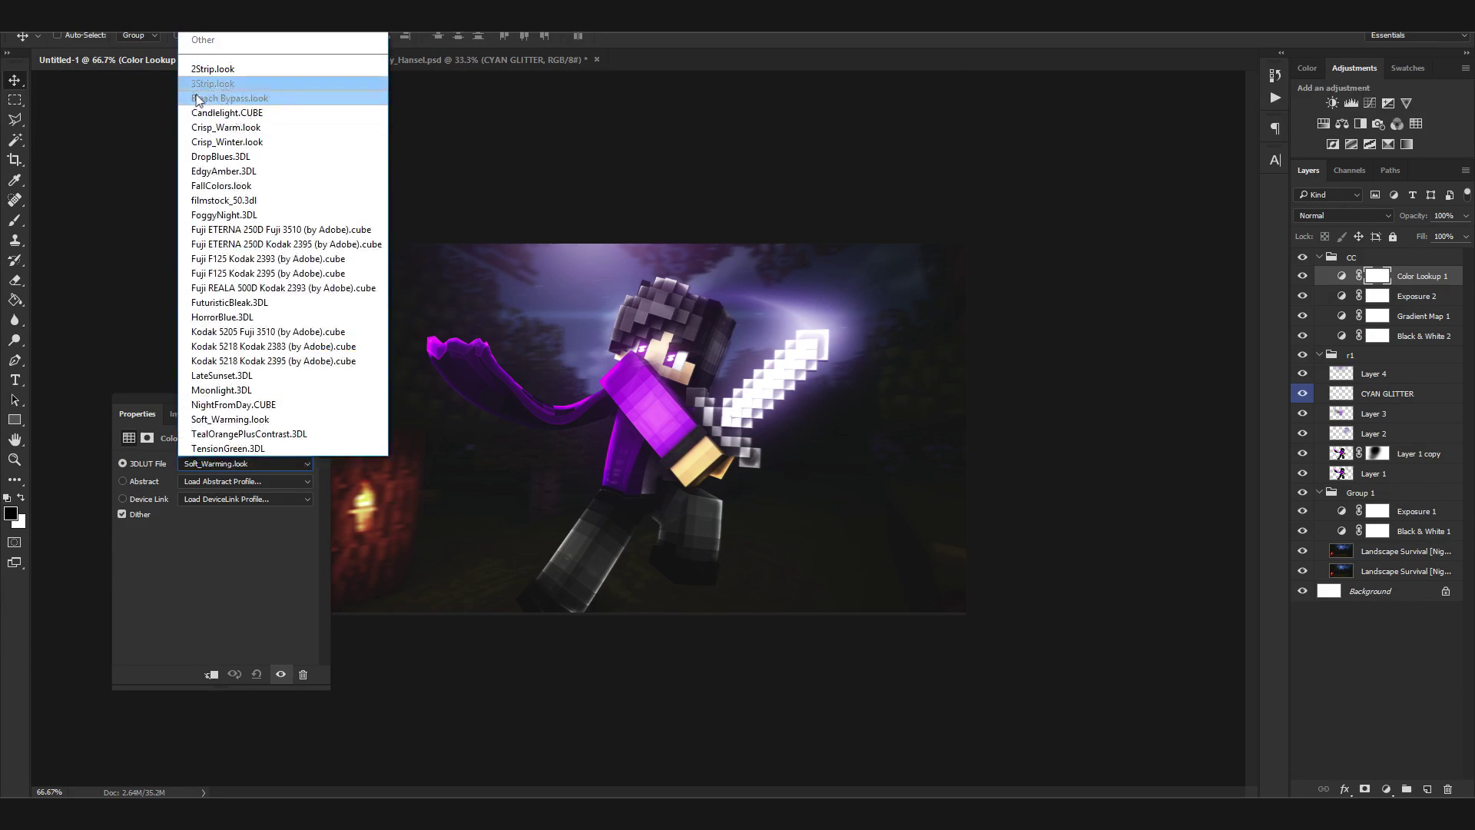
click(231, 122)
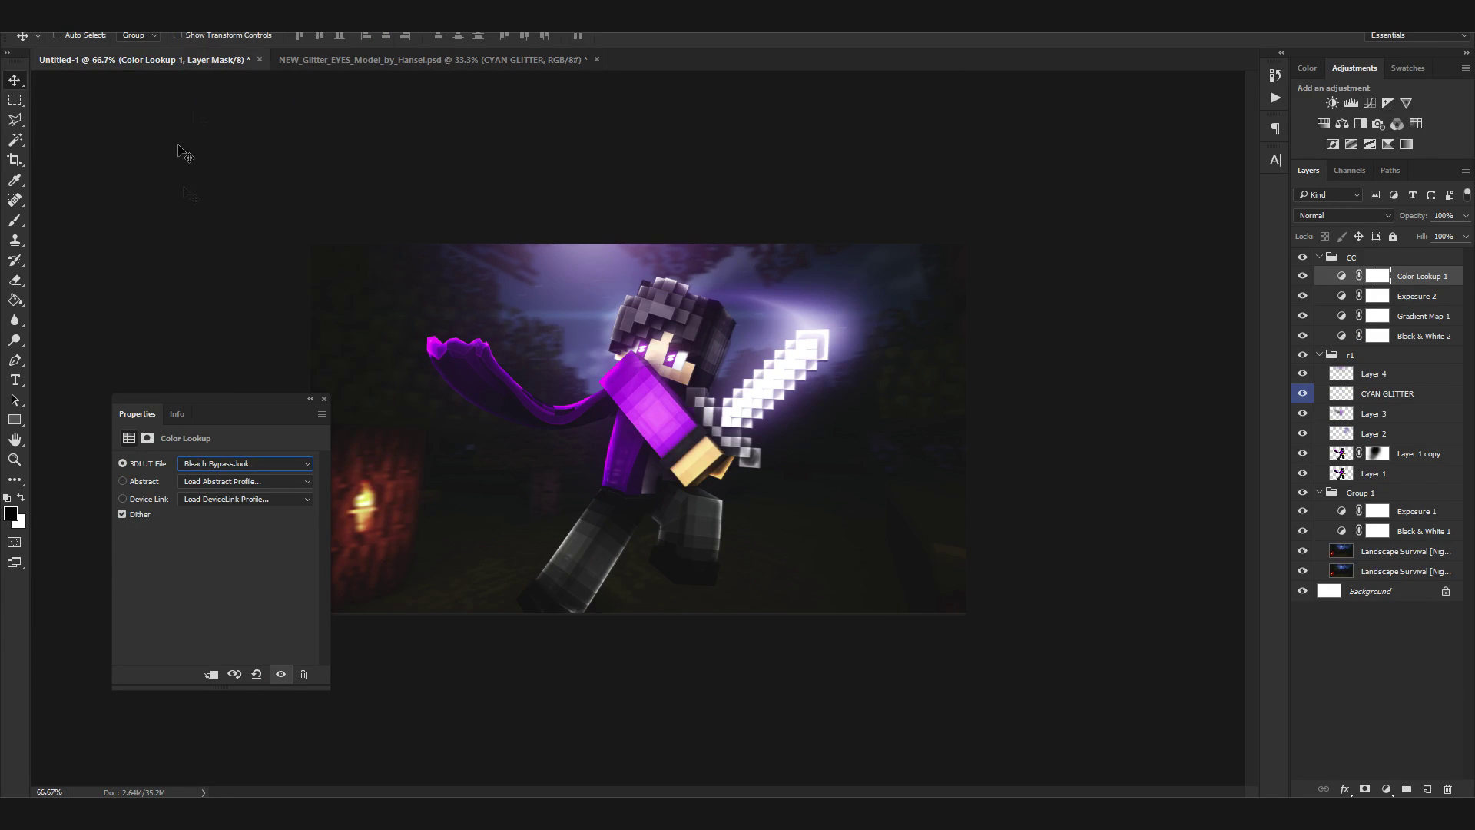
click(324, 399)
drag(1435, 230, 1394, 242)
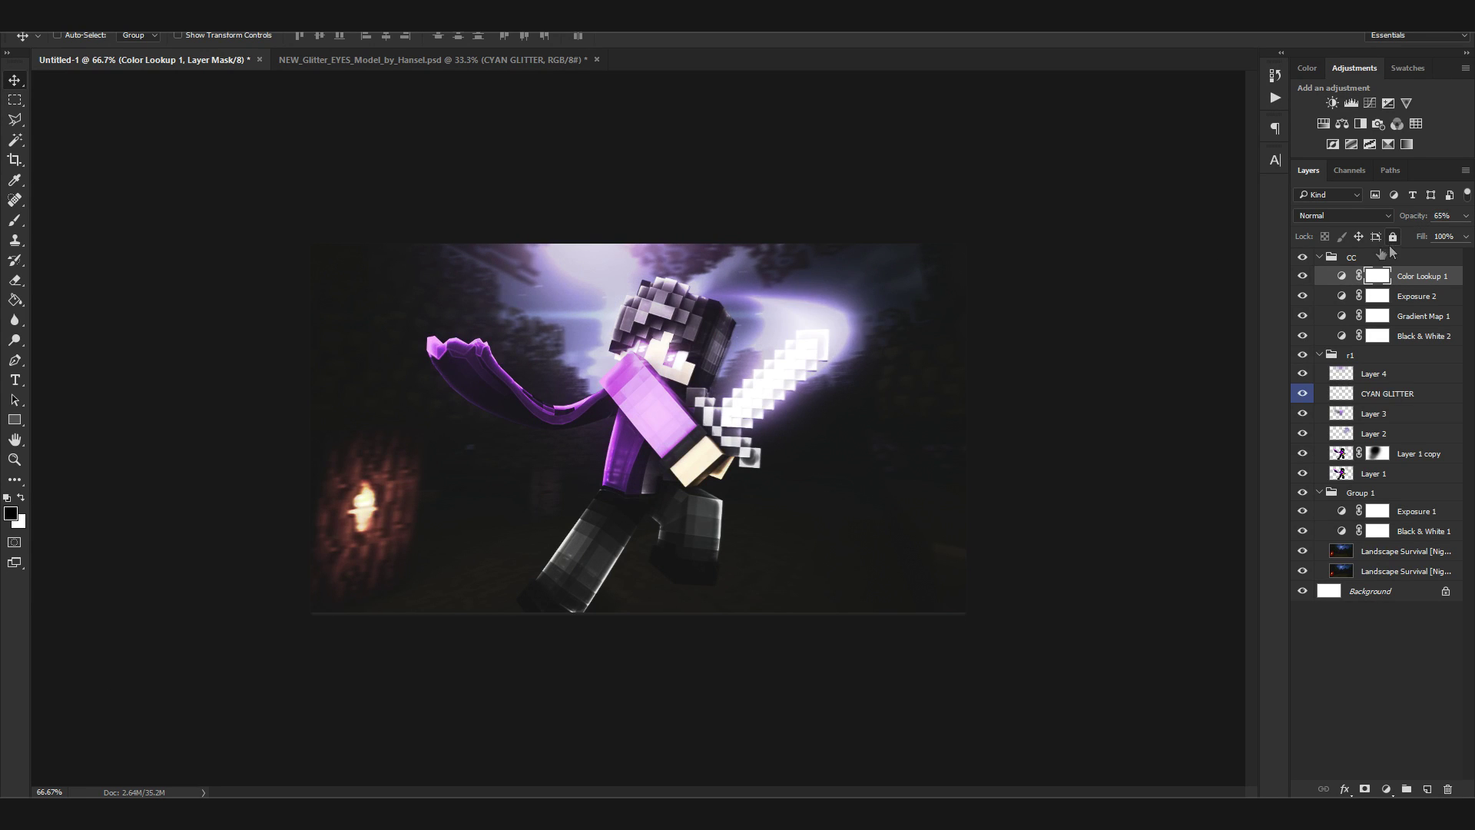
Brush black at 40% opacity on the Color Lookup mask over the head, sky glow and sword to reduce the effect there
click(14, 221)
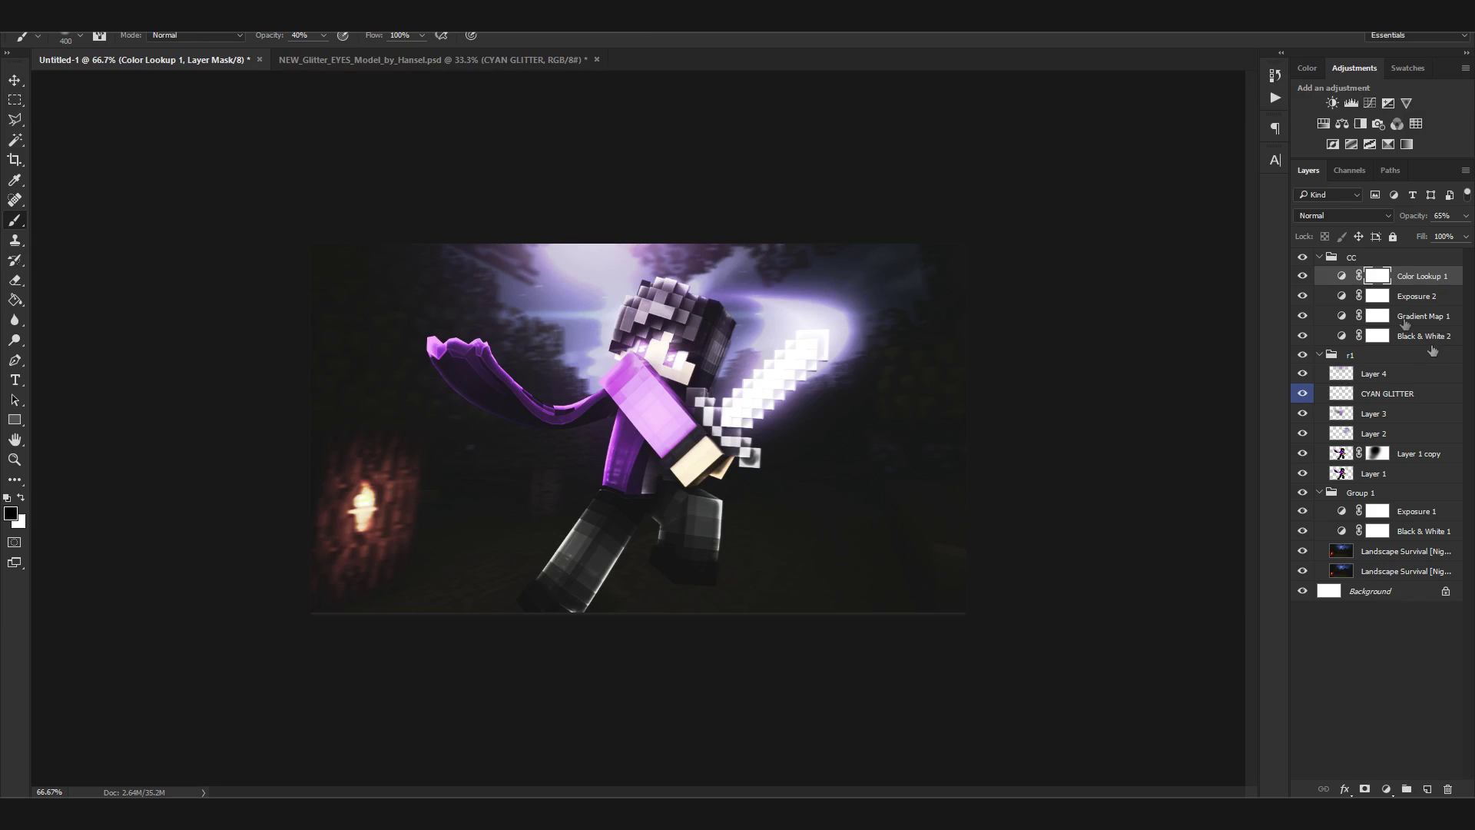
mouse_move(799, 266)
mouse_down()
mouse_move(477, 280)
mouse_move(717, 256)
mouse_move(776, 323)
mouse_up()
key(ctrl+minus)
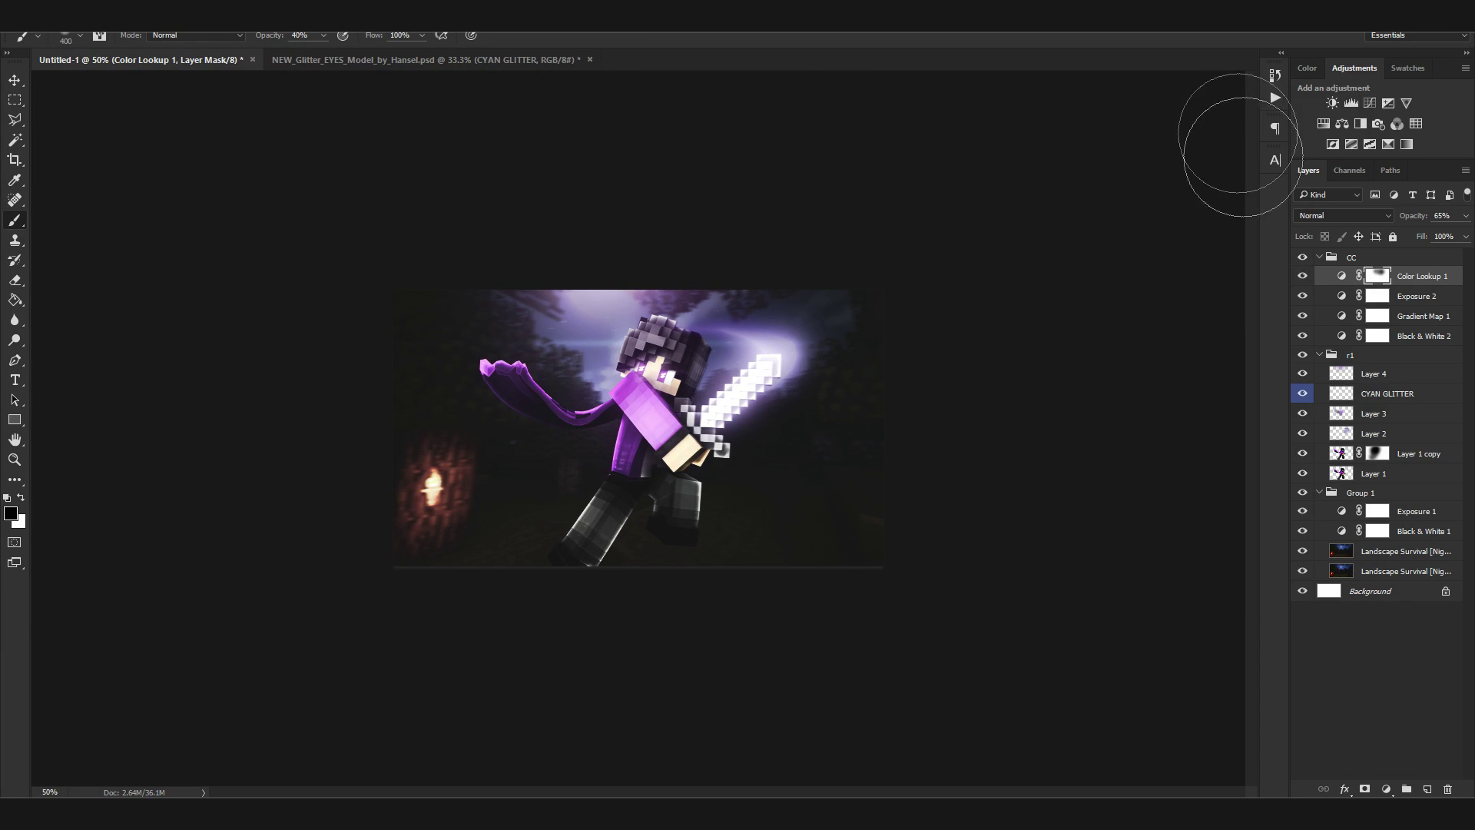
Add a Curves adjustment layer with one point in the shadows and one in the highlights to fine-tune contrast
click(1369, 103)
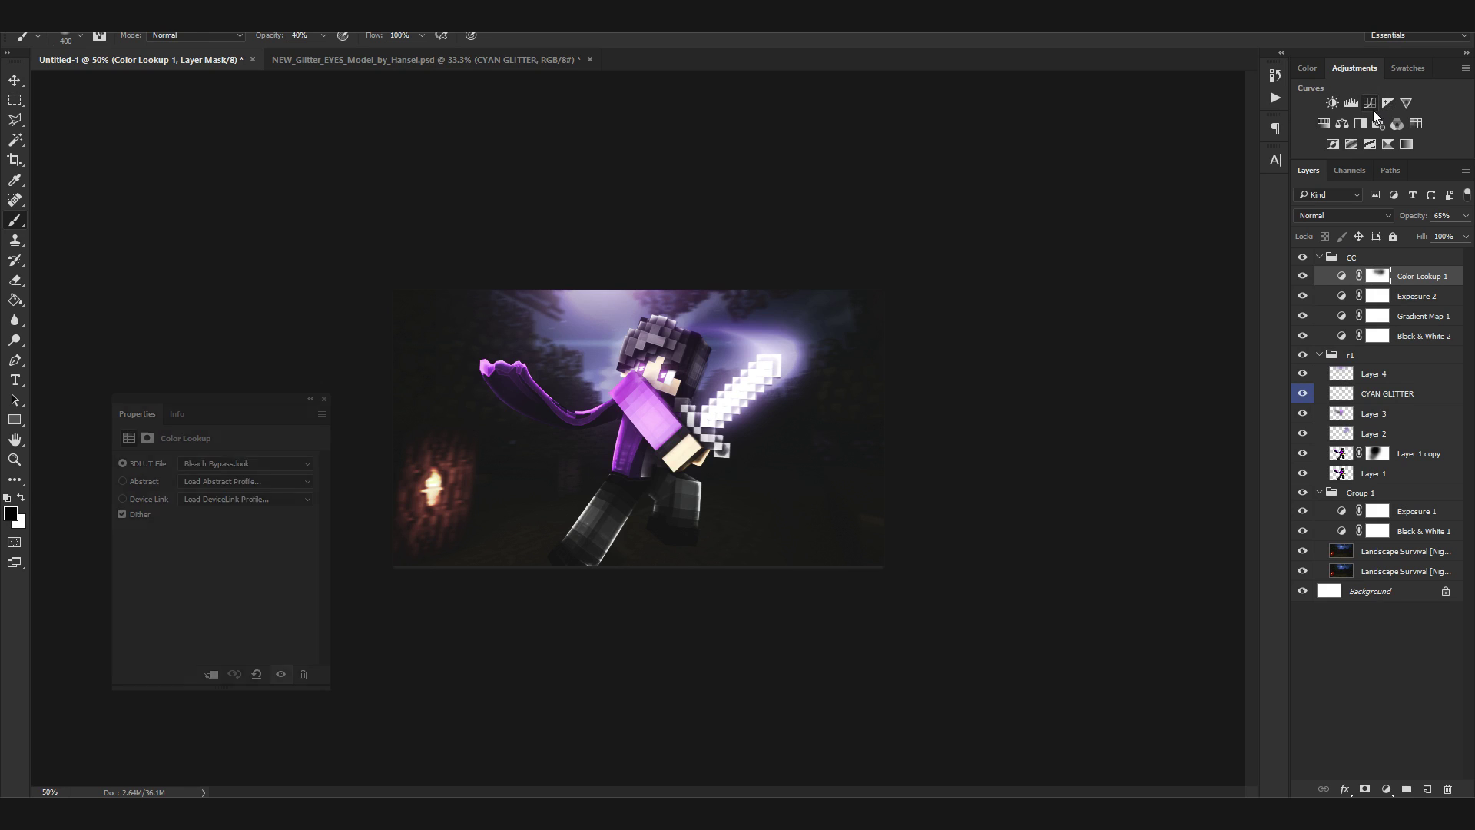
drag(186, 613, 187, 619)
click(266, 533)
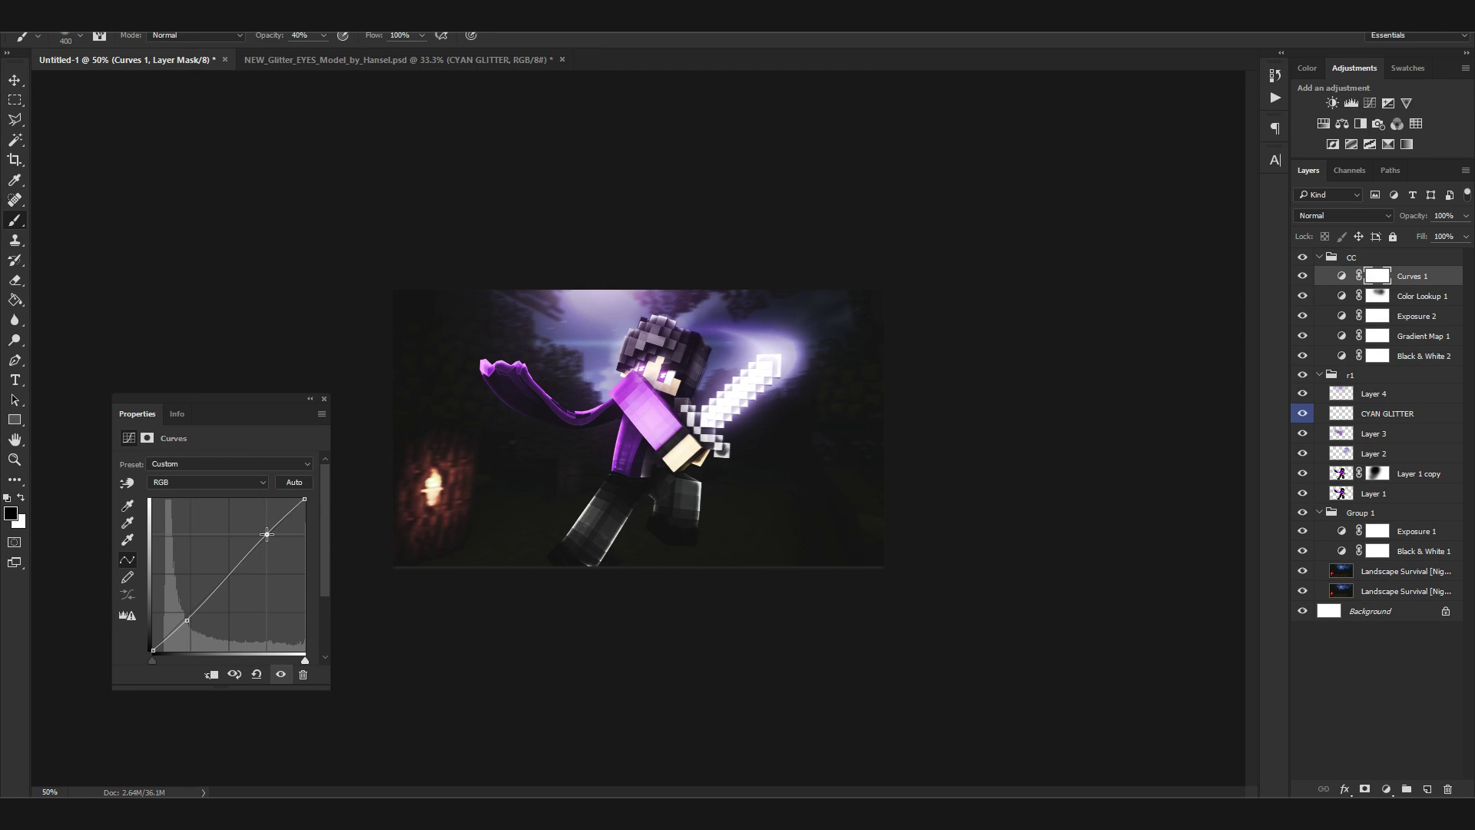
click(324, 399)
Paint more black on the Color Lookup mask to soften the effect around the sky glow and the sword
click(1378, 298)
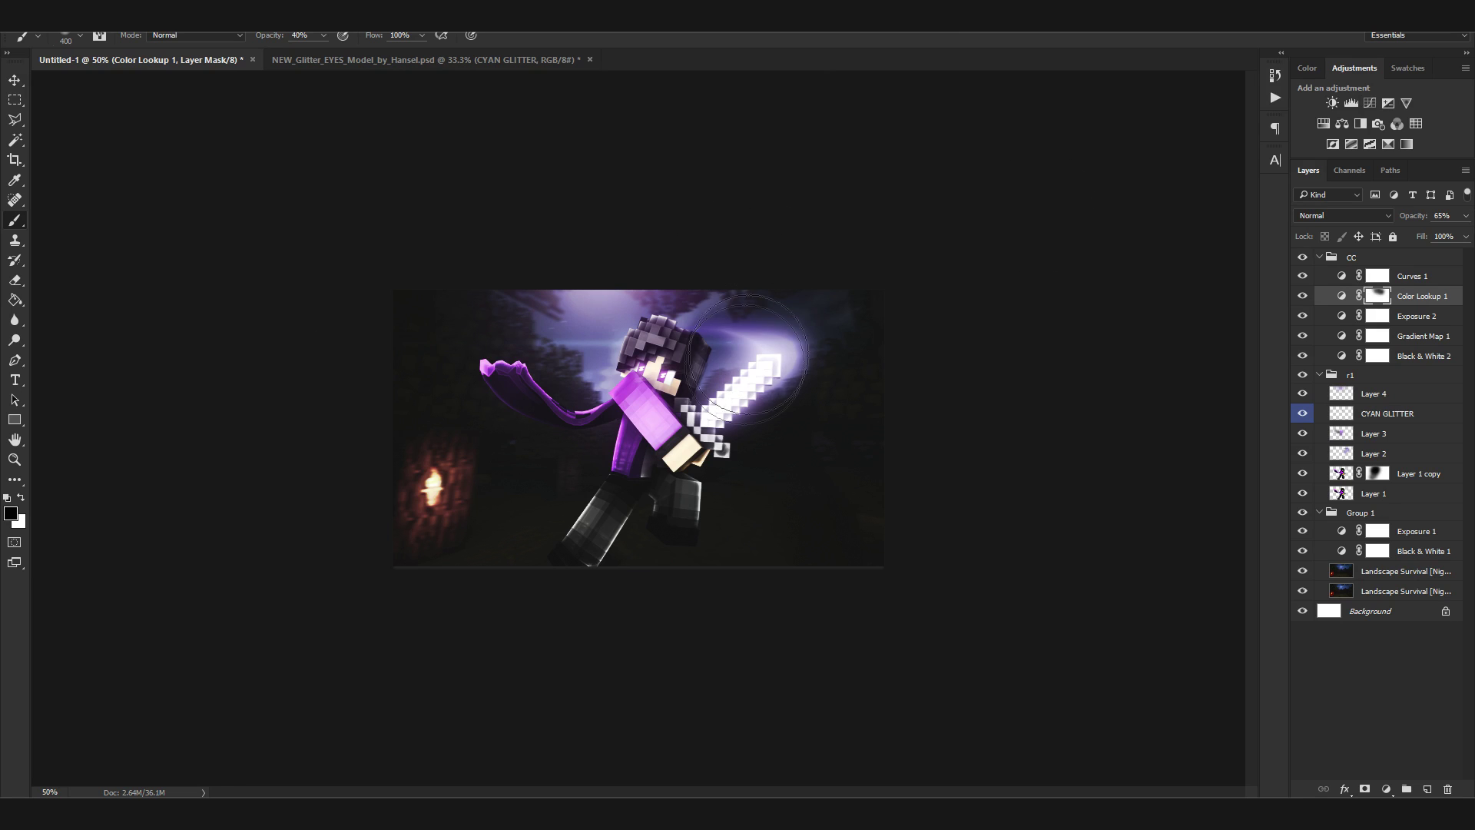
key(ctrl+minus)
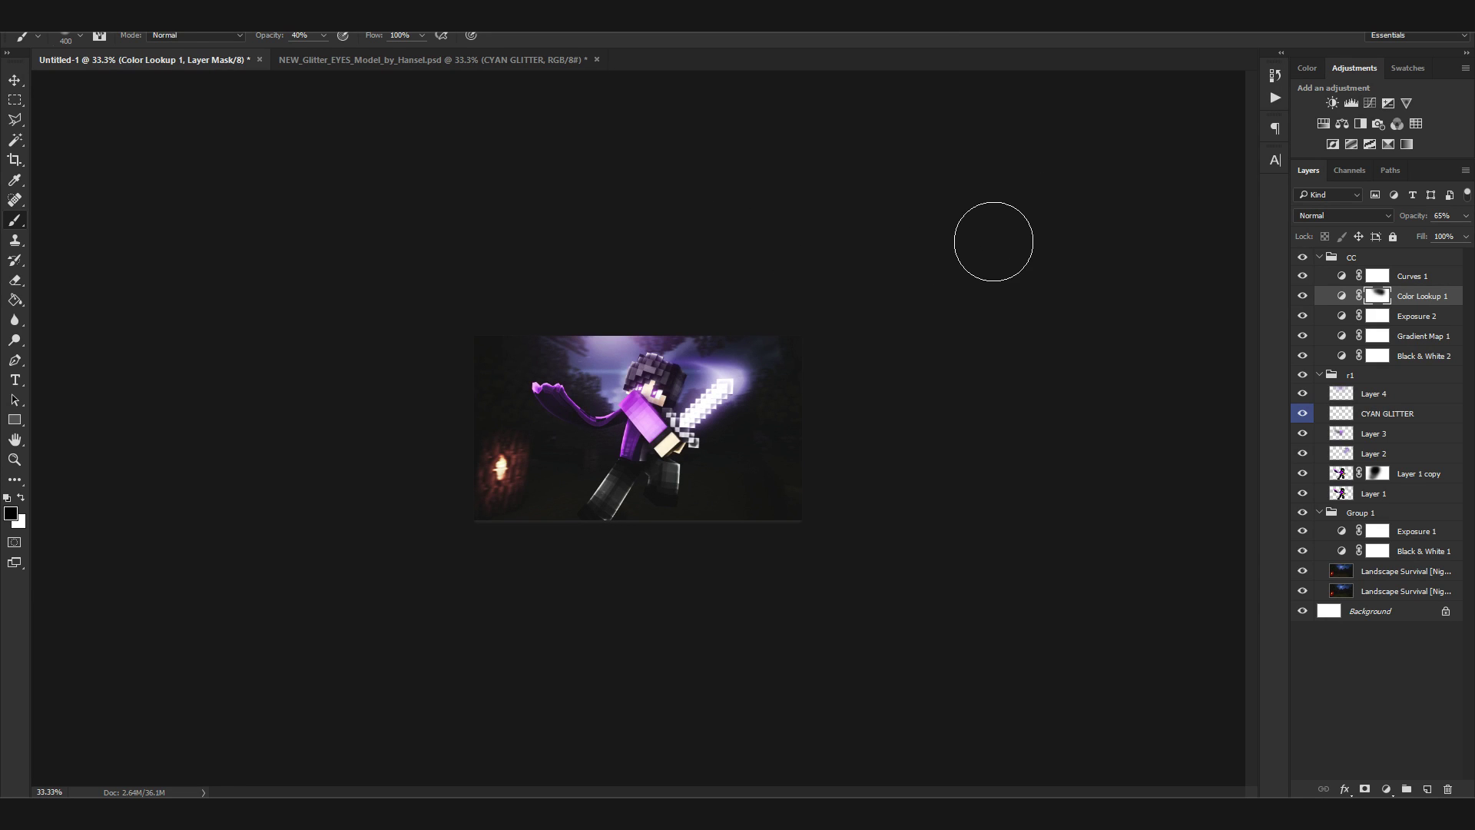
key(ctrl+plus)
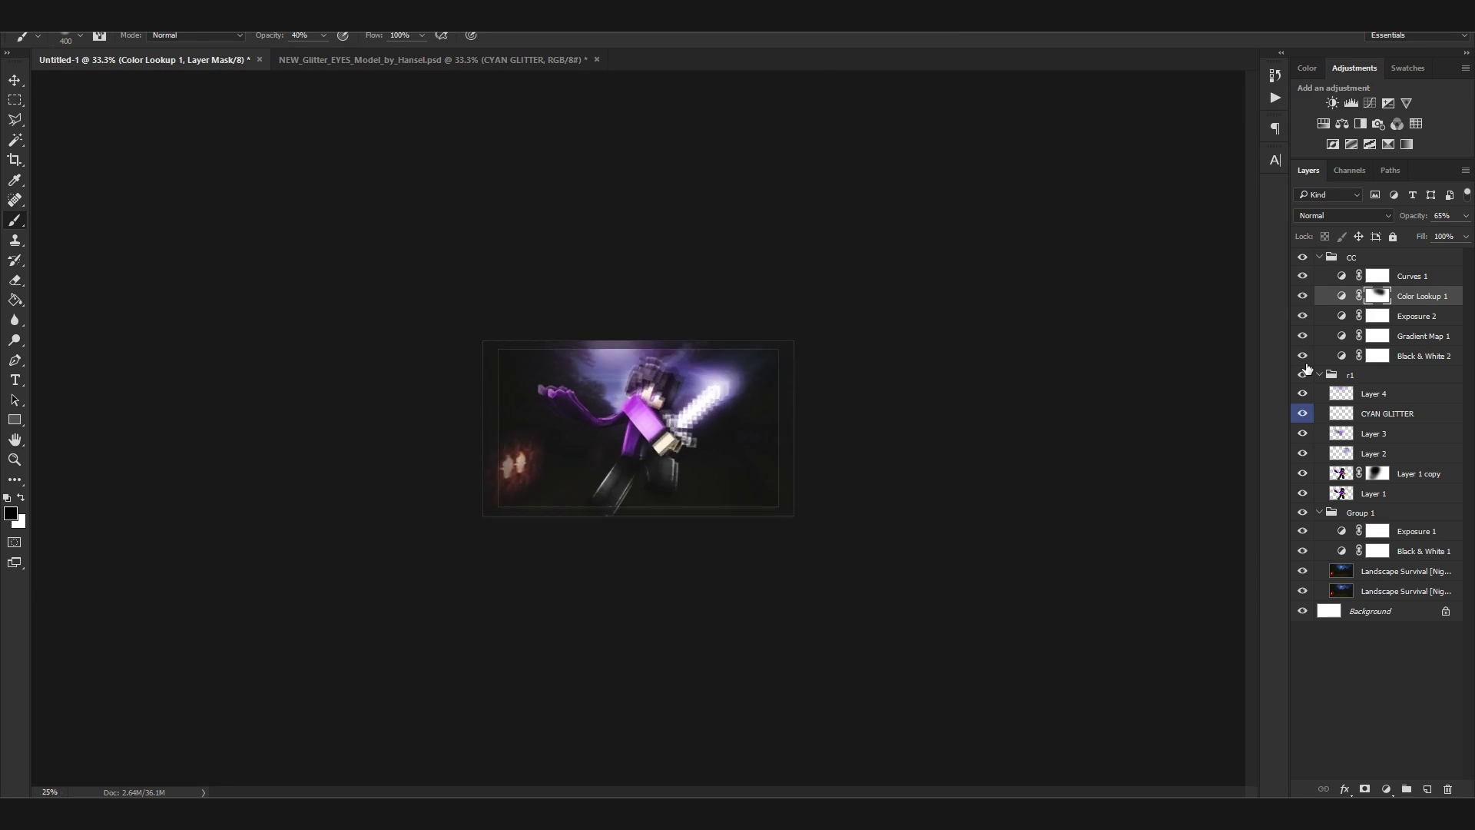
Add two Photo Filter adjustment layers above Curves: Warming Filter (85) at 13% density and a blue color (#0075ec) at 21% density
click(1413, 276)
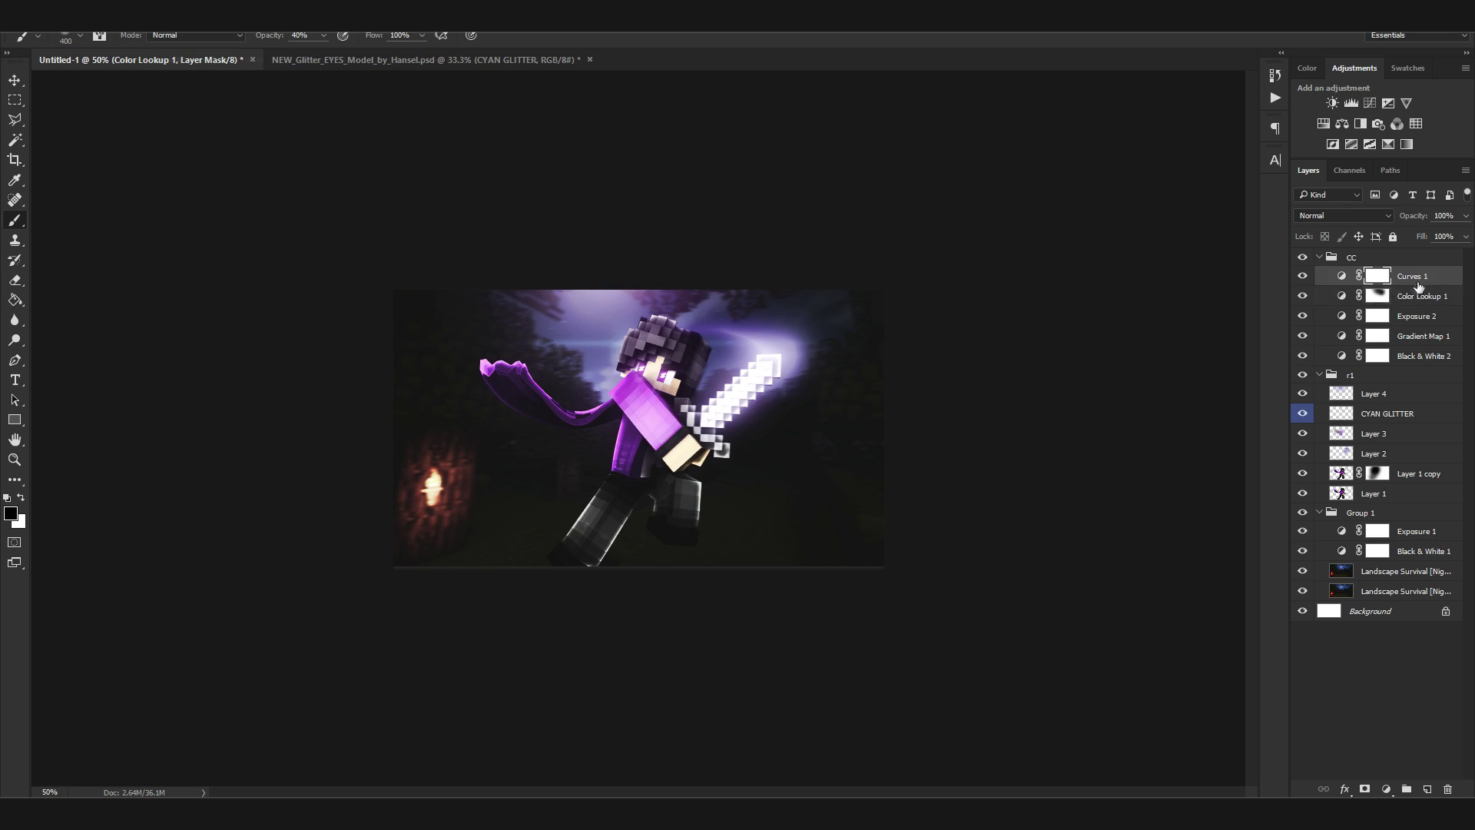
click(1397, 124)
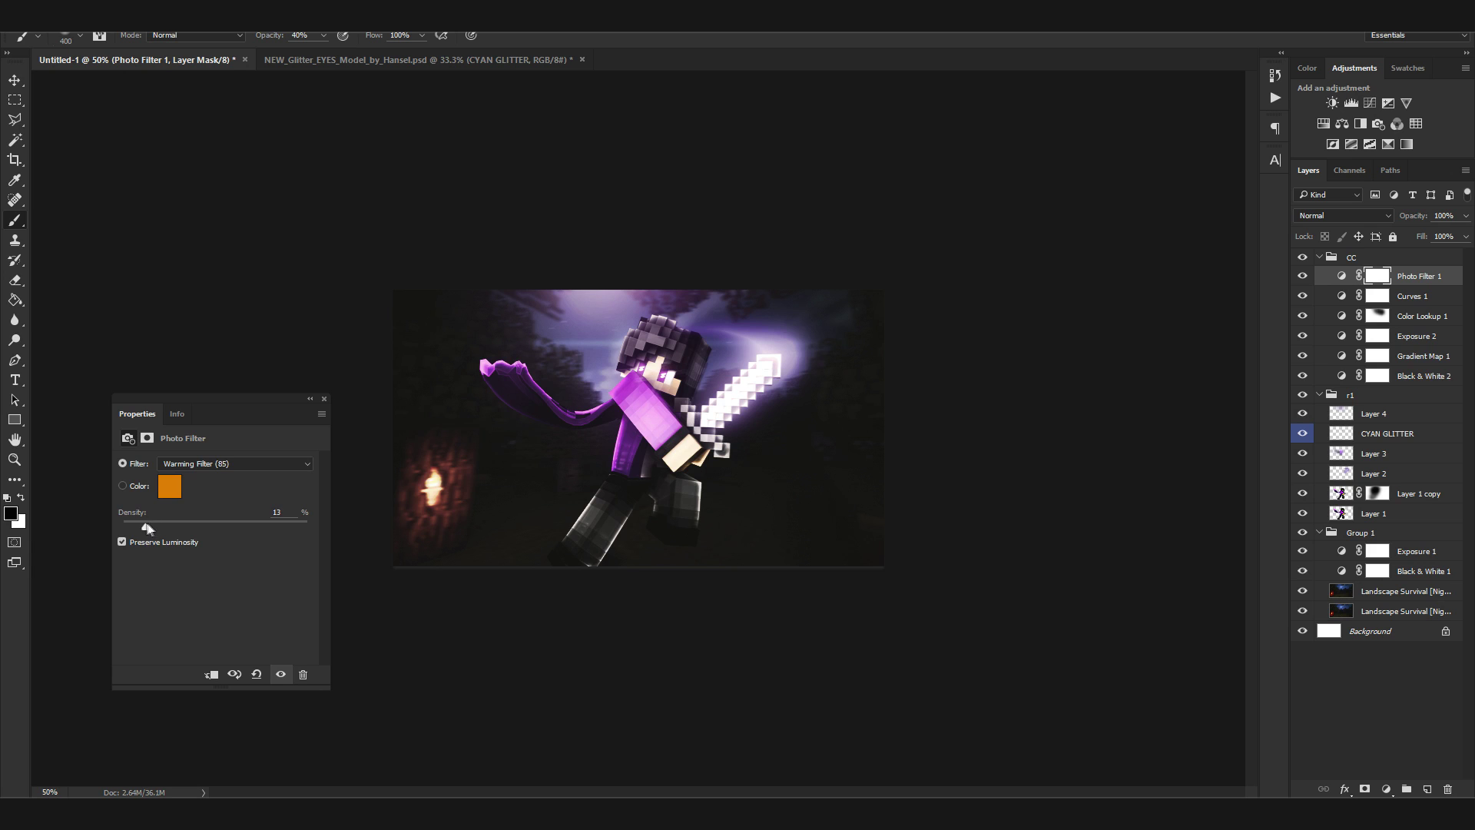
click(1396, 124)
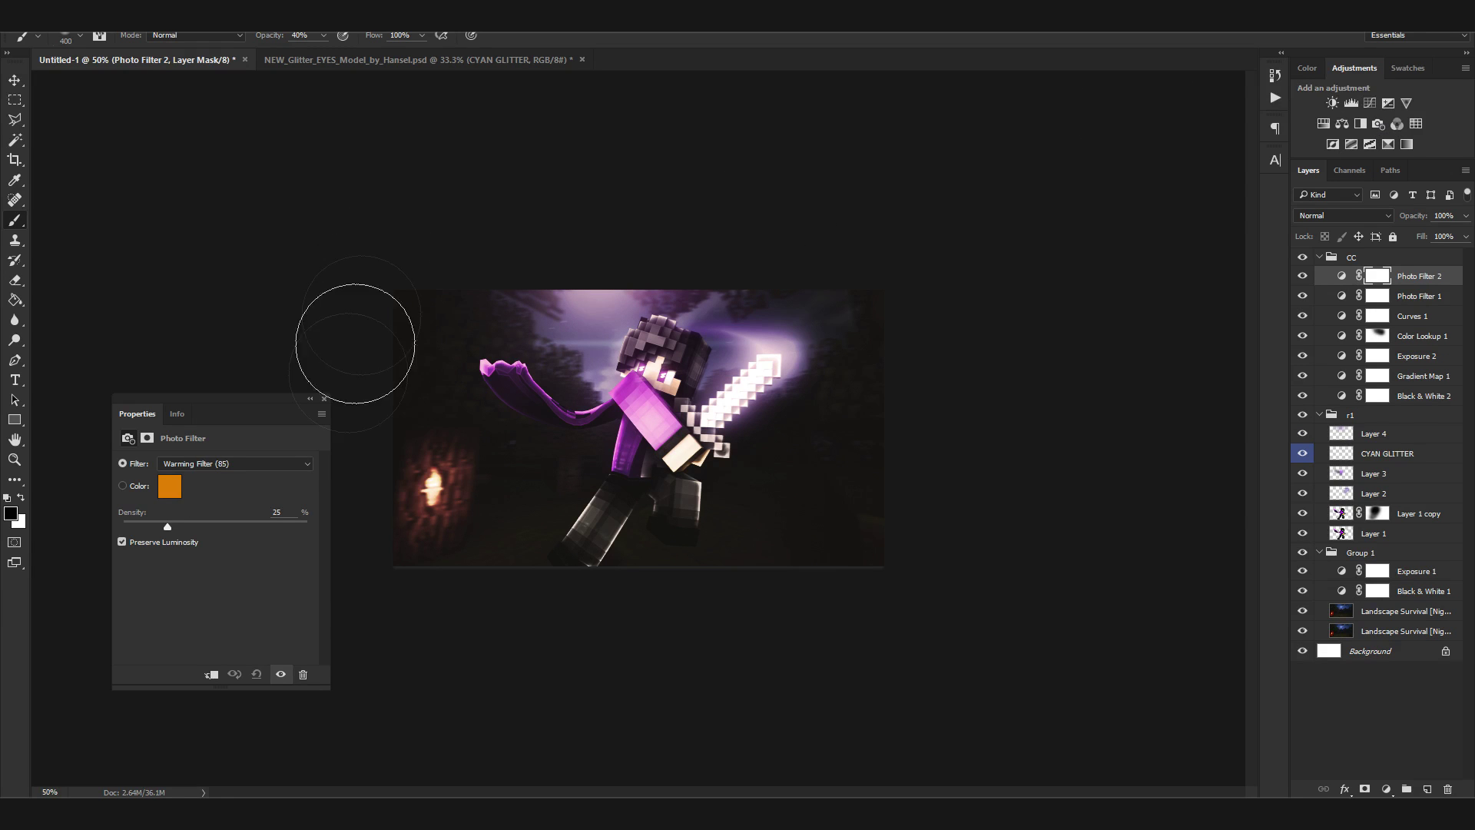
click(169, 485)
click(1086, 355)
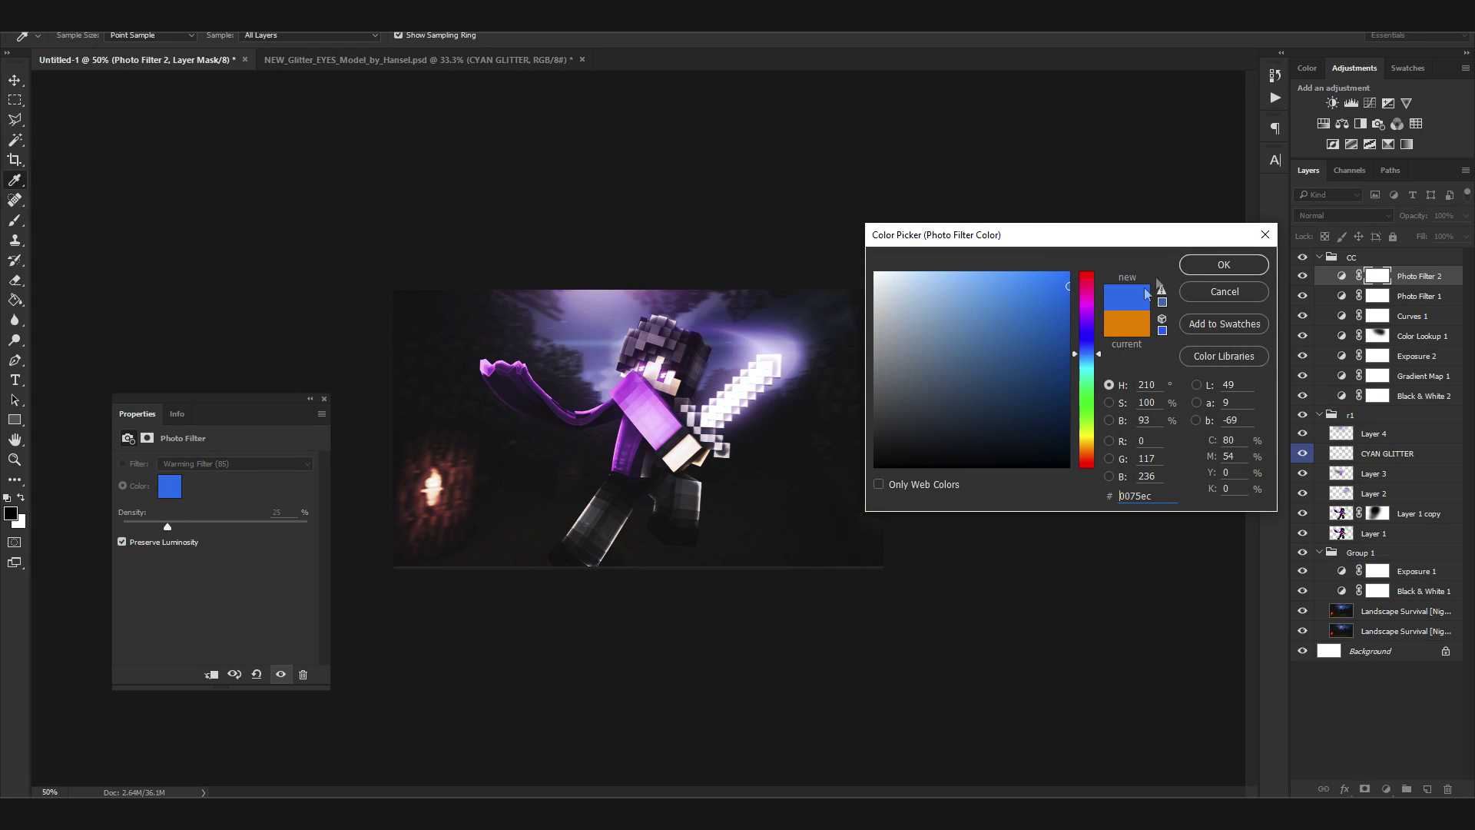
click(1193, 265)
key(b)
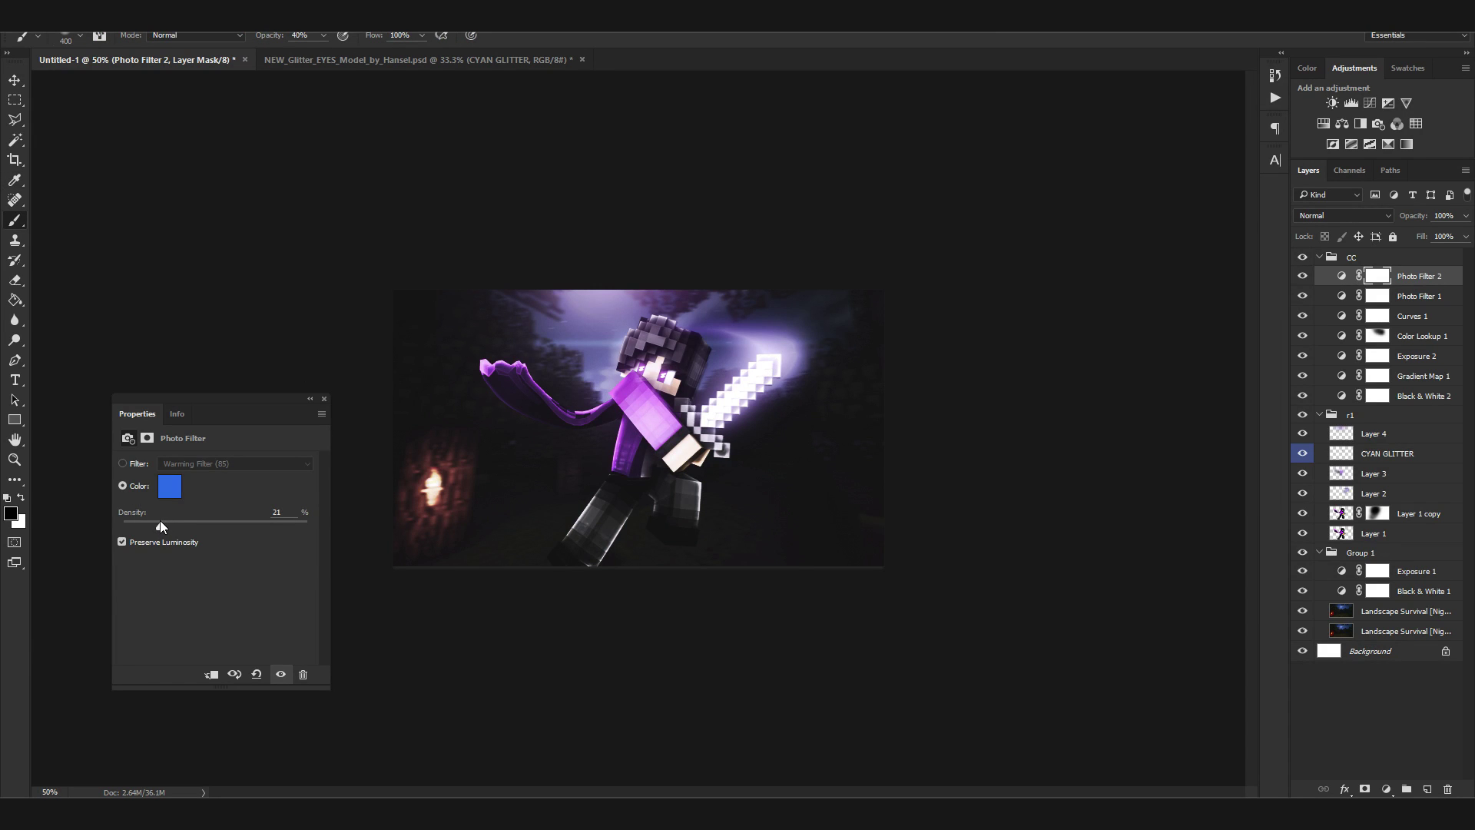
click(321, 400)
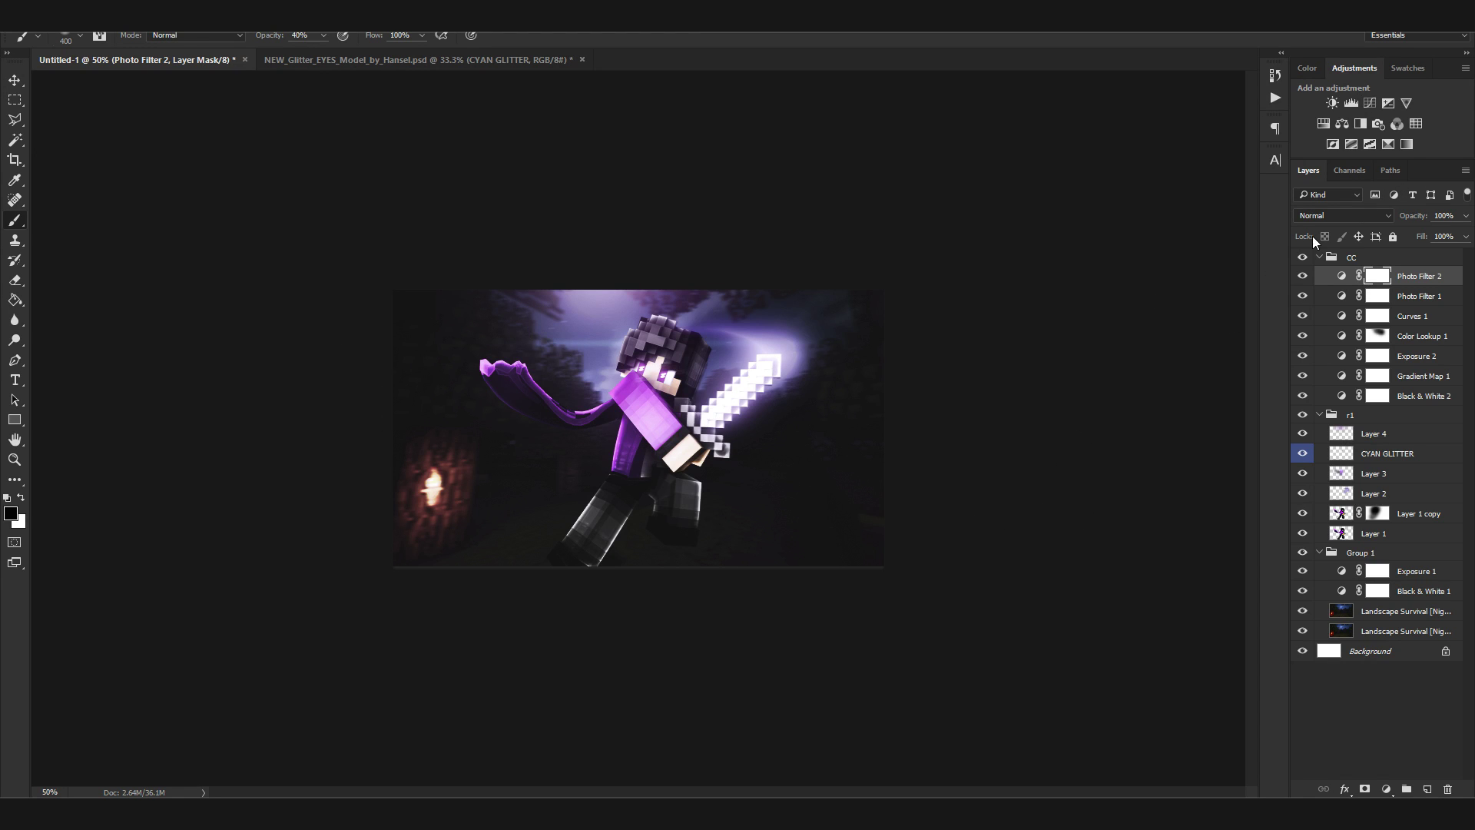
Add a third Photo Filter layer with dark brown (#2d2213) at 44% density and place it below Photo Filter 2
click(1378, 123)
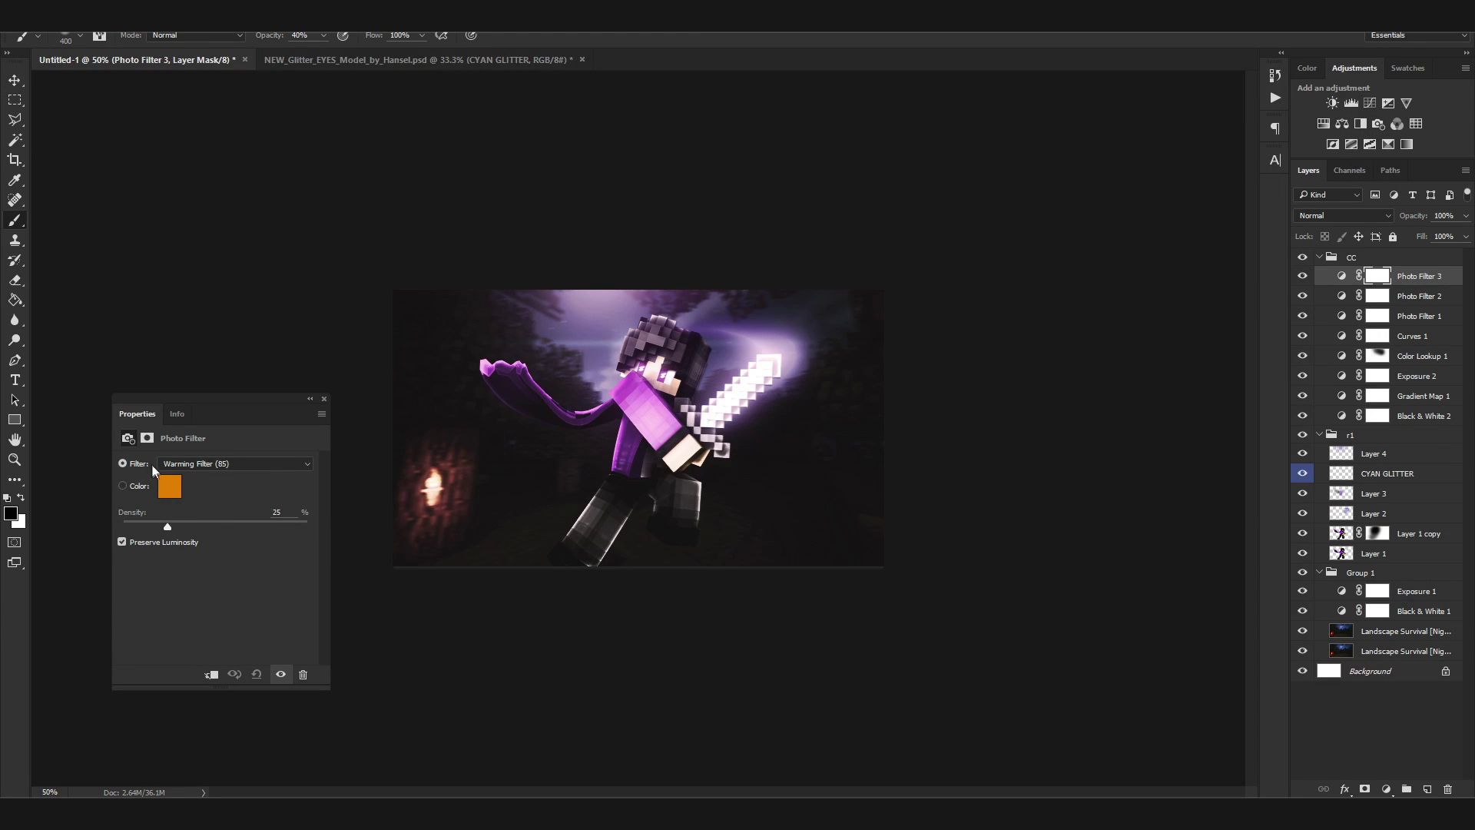
click(169, 485)
click(986, 432)
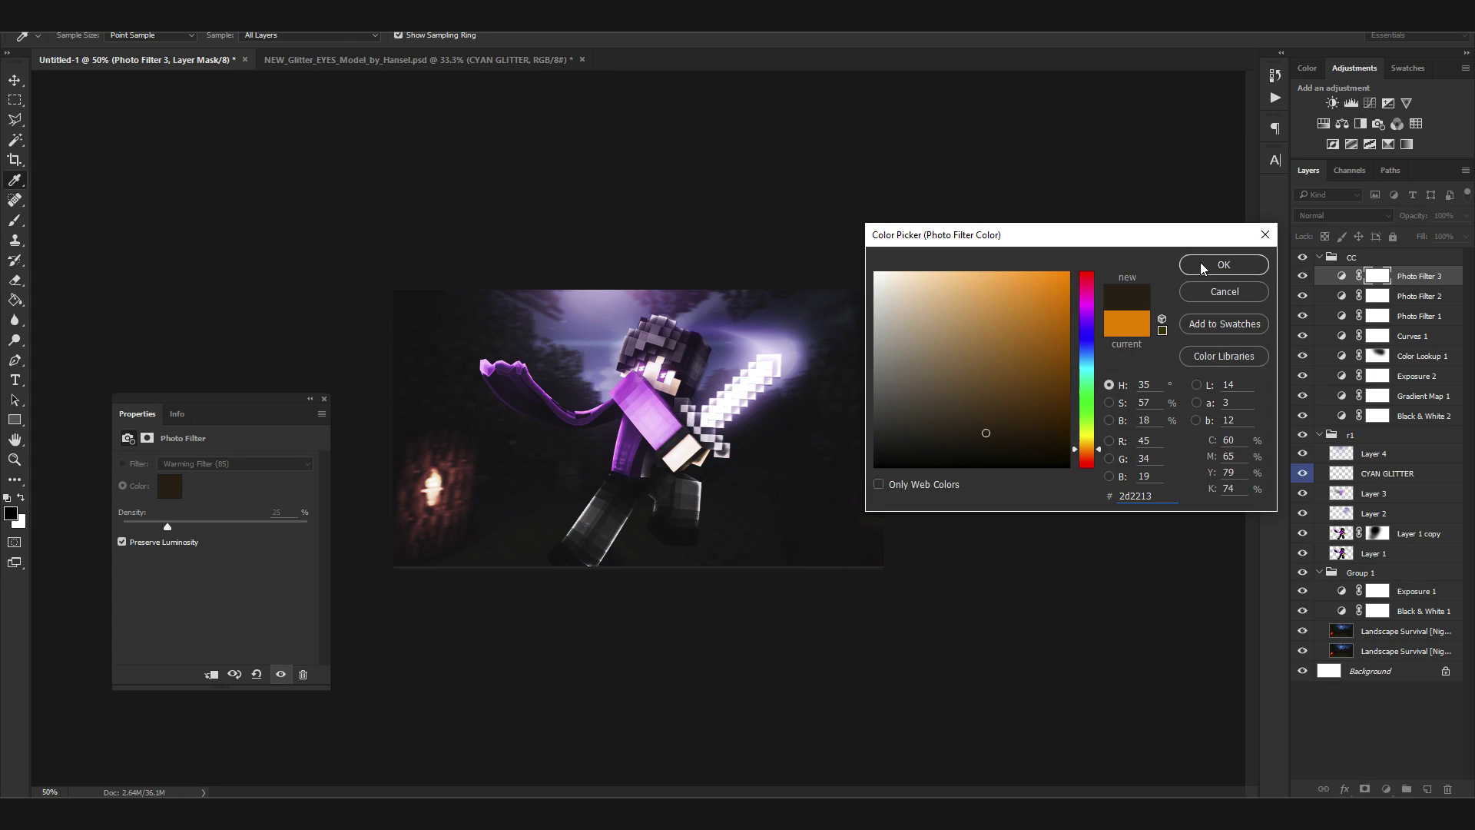
click(1203, 265)
drag(164, 524, 205, 525)
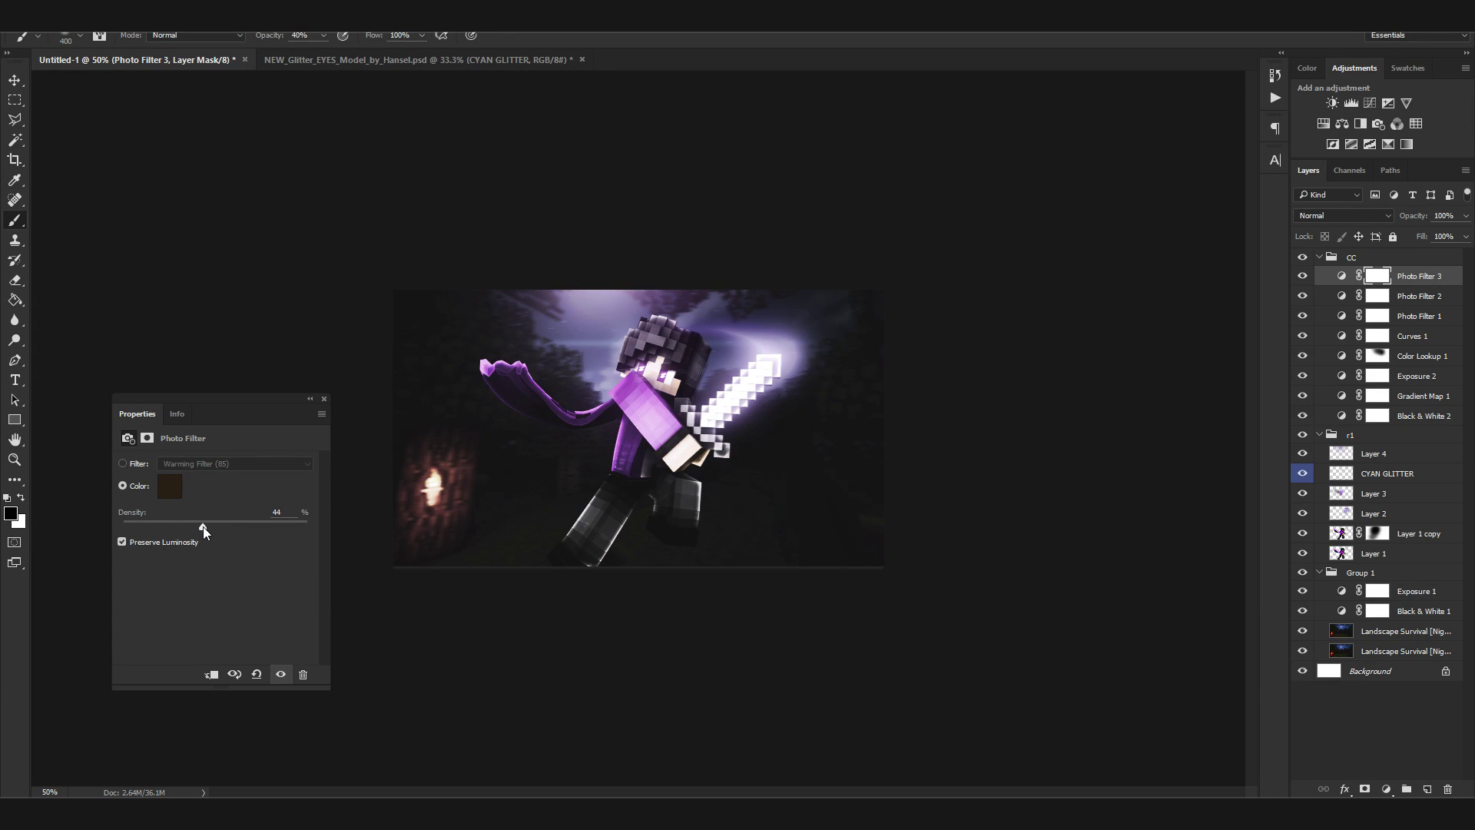
click(323, 399)
key(ctrl+bracketleft)
Create a new layer above Layer 4 in the r1 group and reset the foreground color to black
key(ctrl+plus)
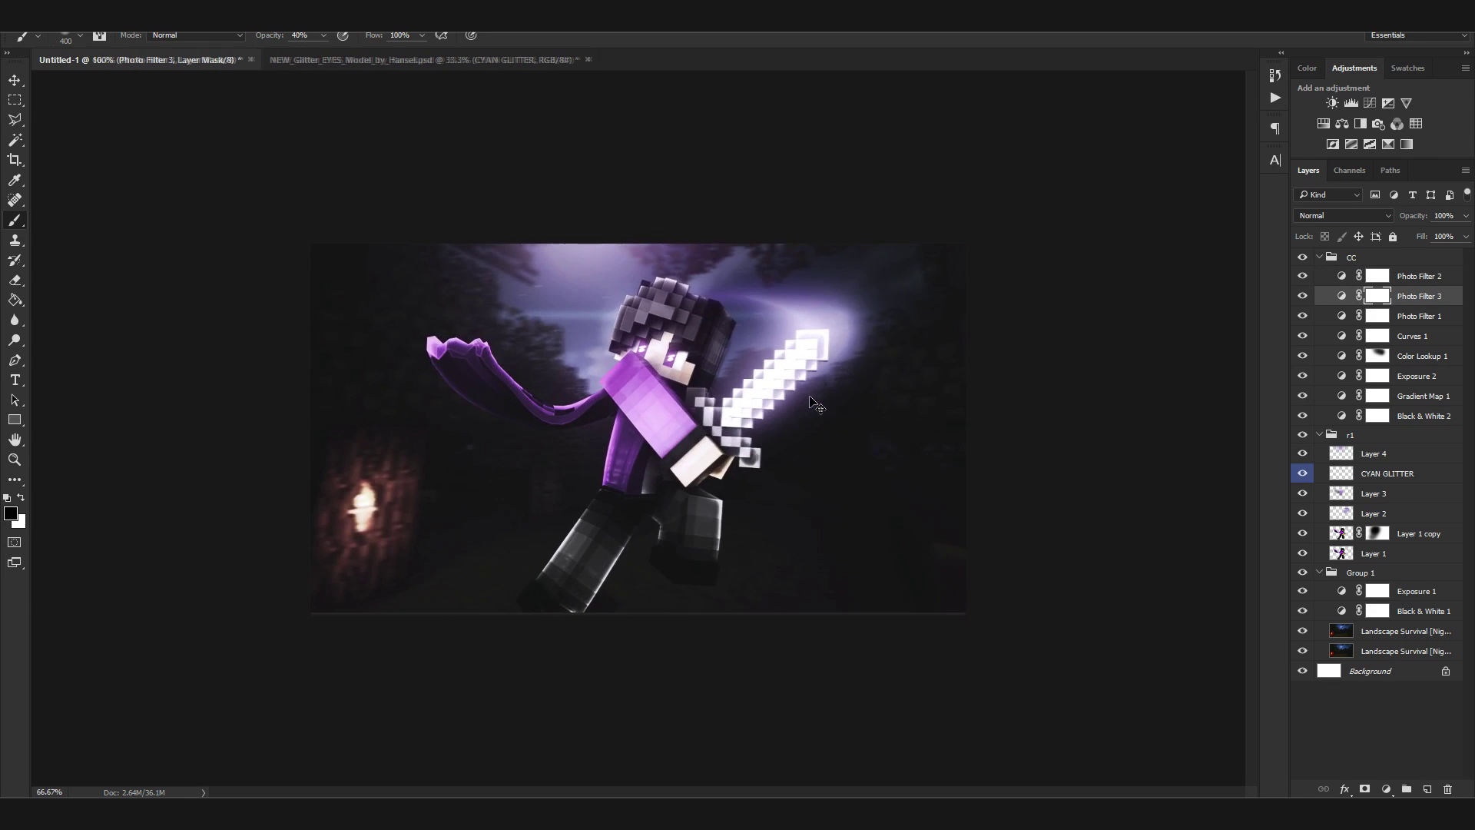
click(1381, 456)
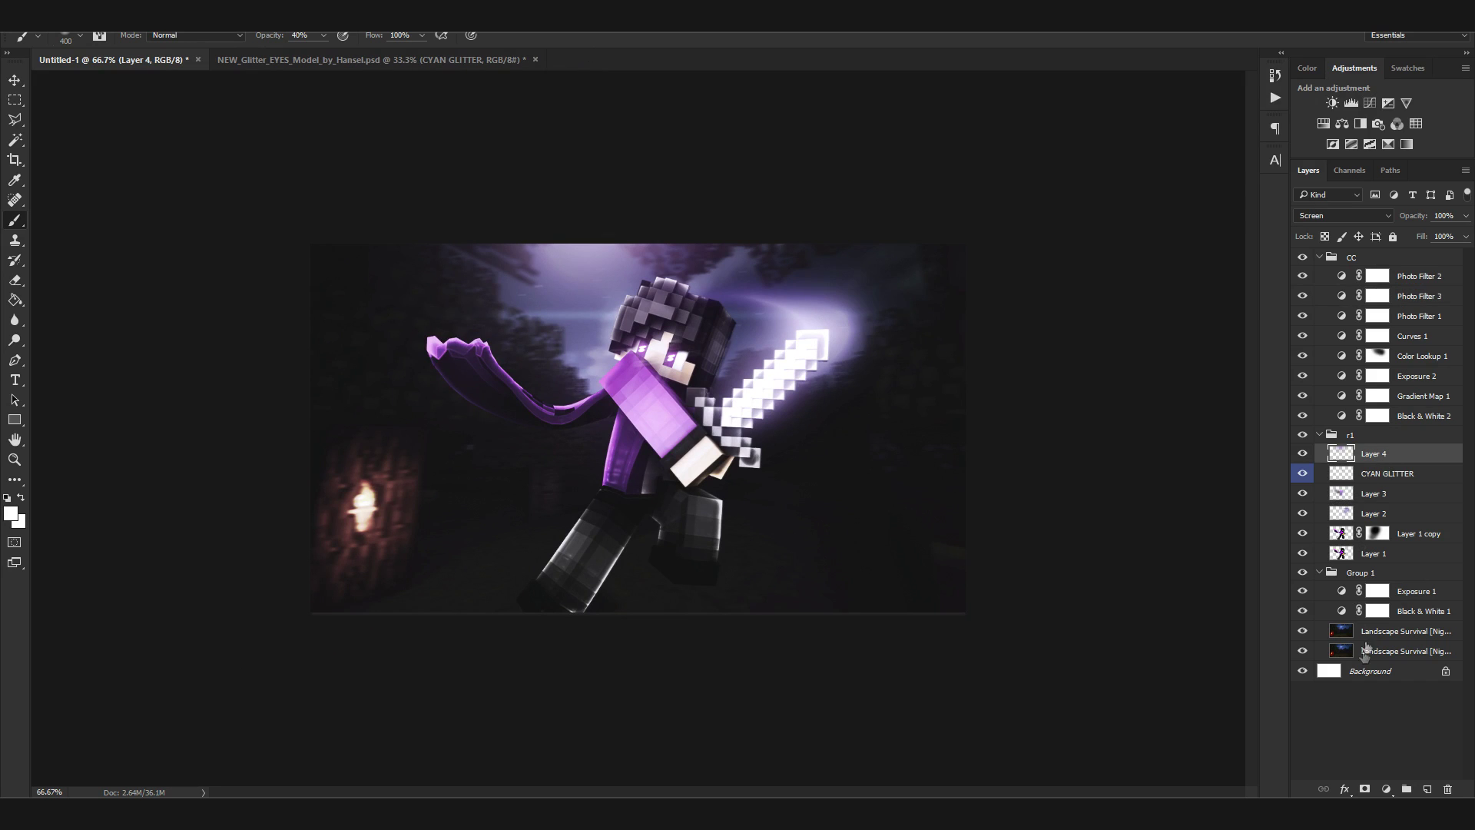
key(ctrl+shift+alt+n)
key(F6)
key(d)
Paint a soft black shadow beneath the character's feet with a 200 px brush at 40% opacity
key(bracketright)
key(bracketright)
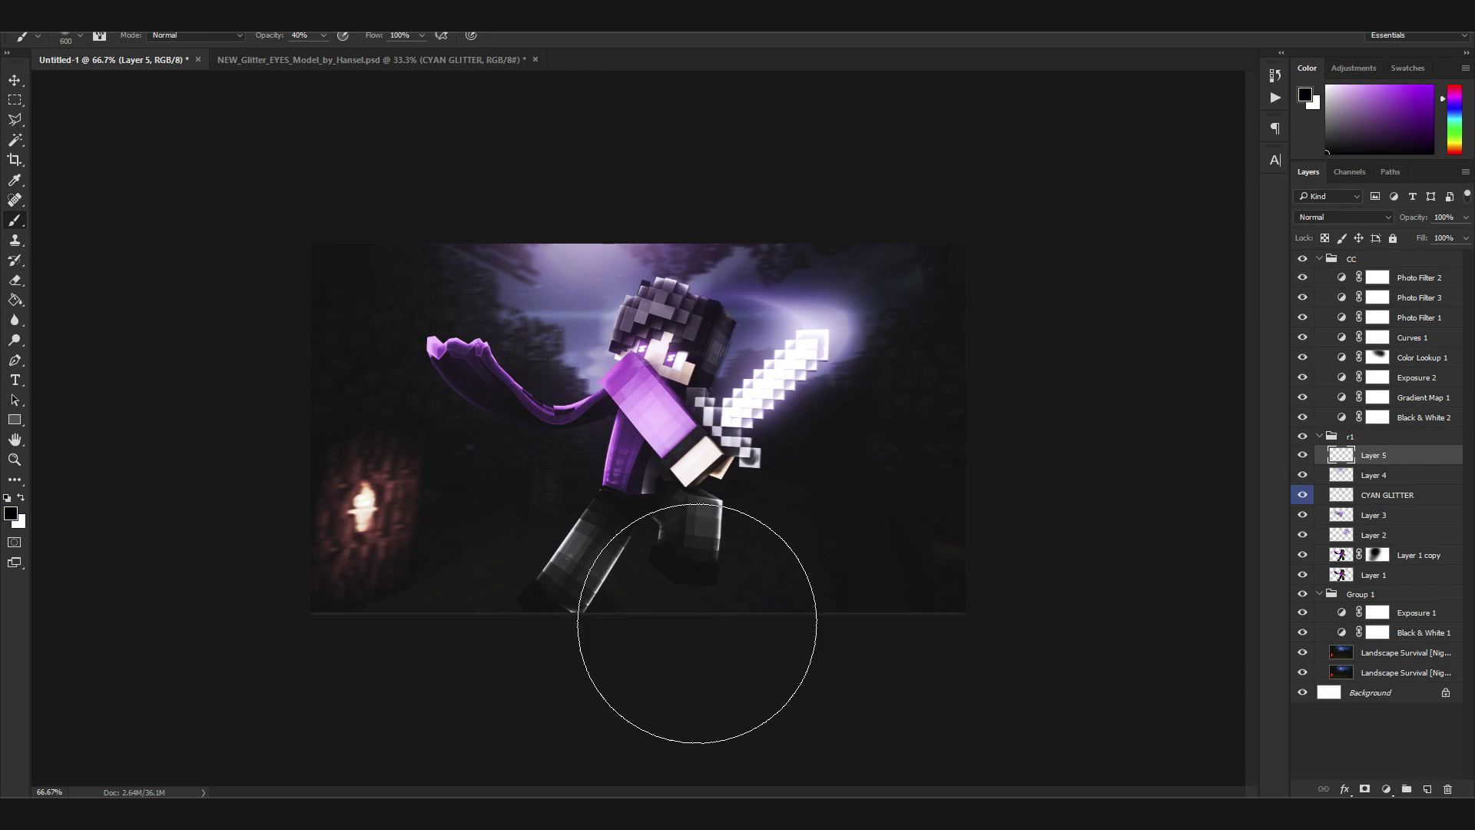
key(bracketleft)
key(bracketleft)
key(bracketleft)
key(bracketleft)
key(bracketleft)
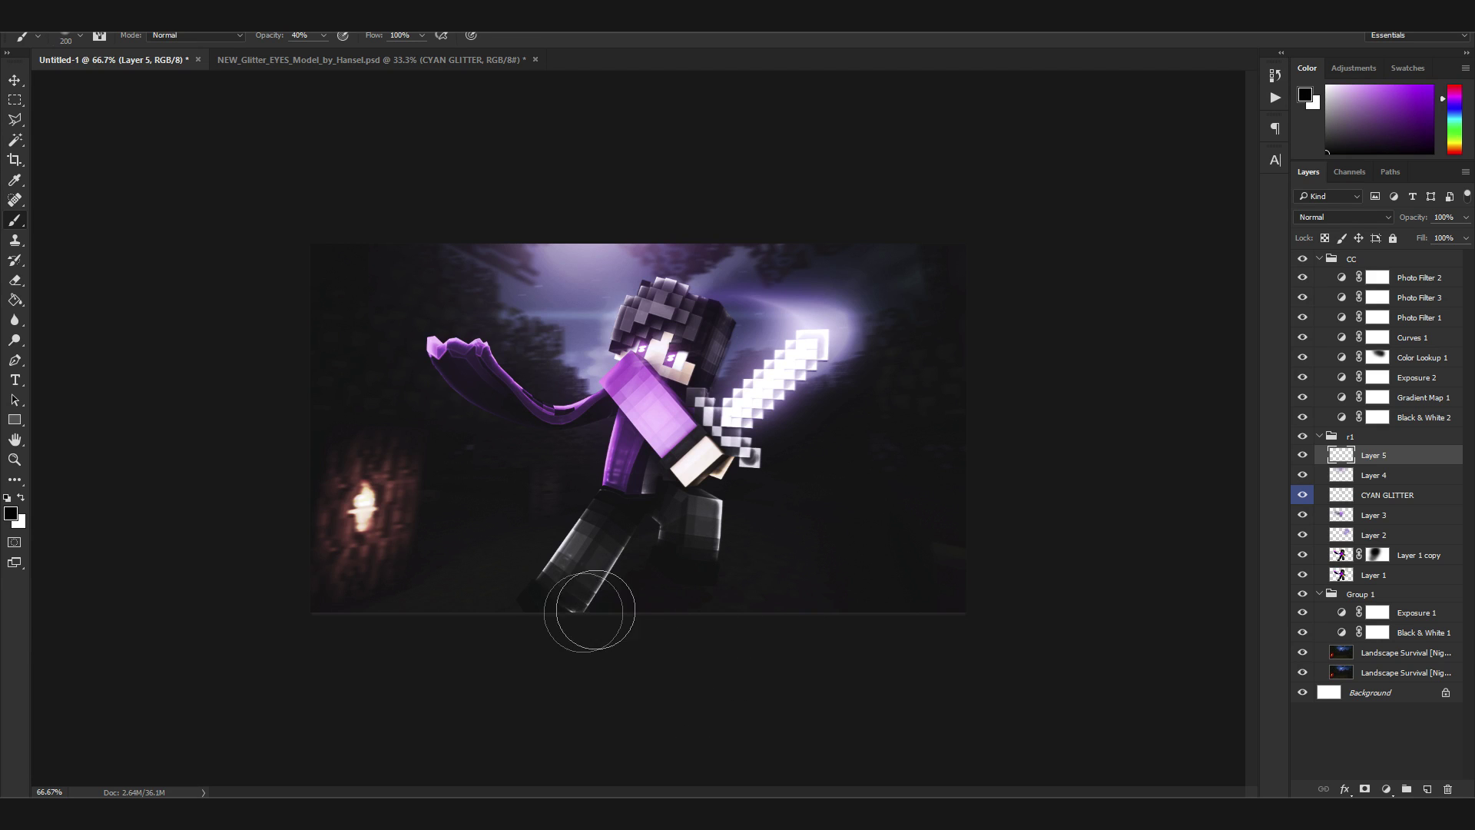
drag(675, 602, 718, 588)
Set the shadow layer's opacity to 66% and move it below Layer 1 in the r1 group
drag(1412, 221, 1386, 241)
drag(1373, 455, 1372, 575)
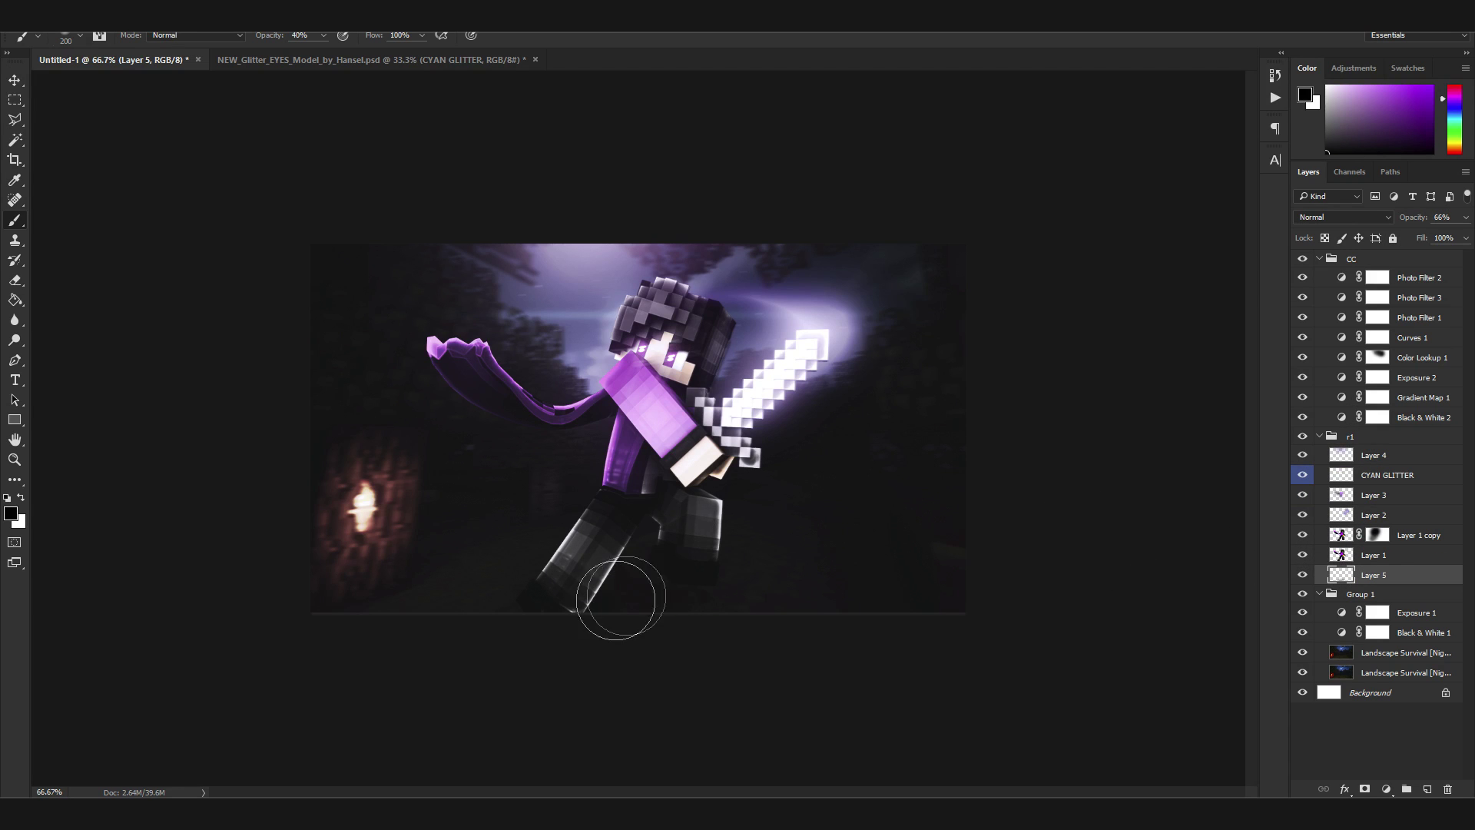
Flatten and reposition the shadow under the character's legs with Free Transform
key(ctrl+t)
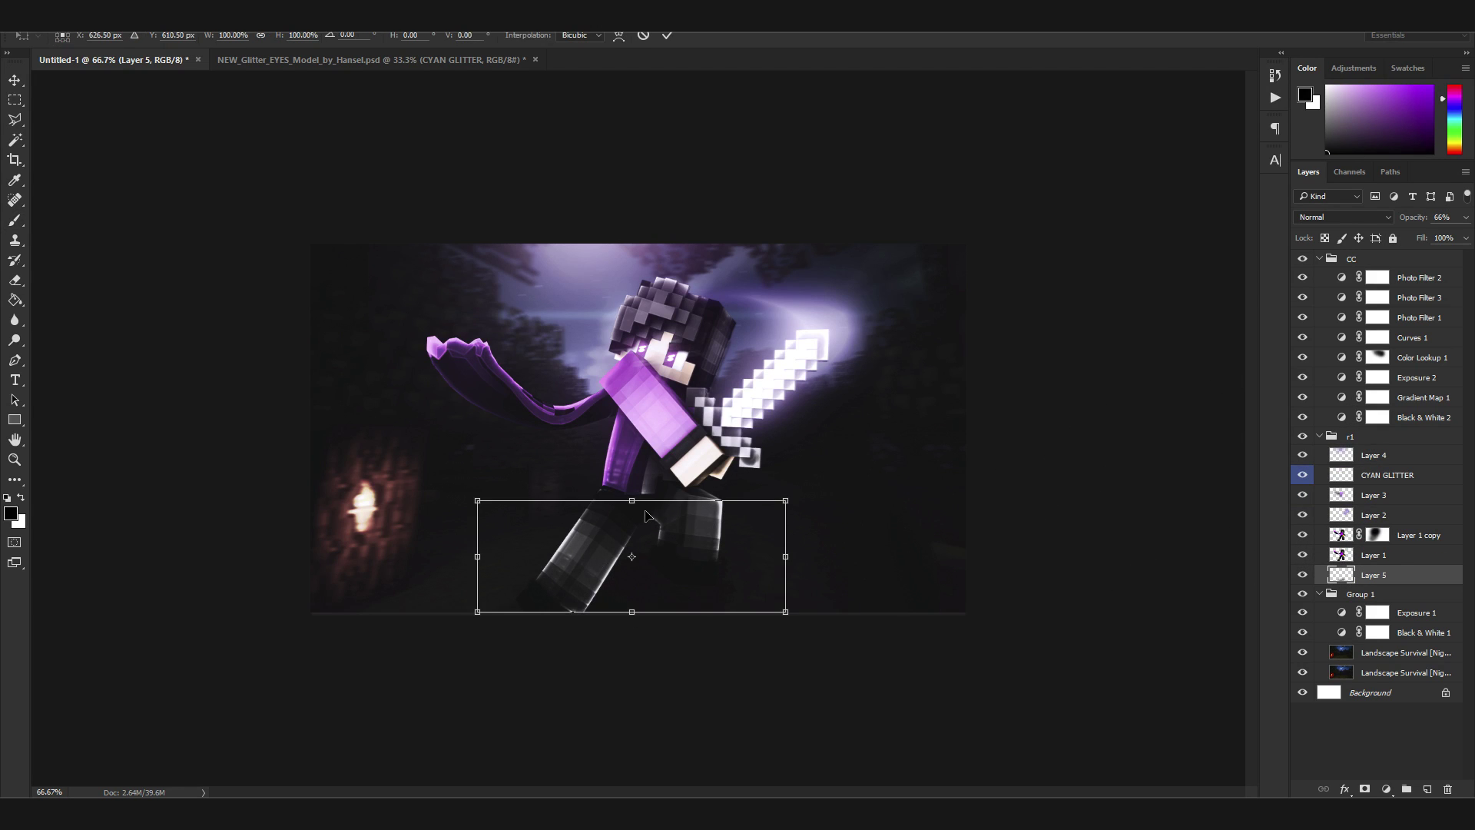
drag(632, 500, 631, 528)
mouse_move(806, 606)
mouse_down()
mouse_move(776, 569)
mouse_move(730, 553)
mouse_up()
key(Return)
key(b)
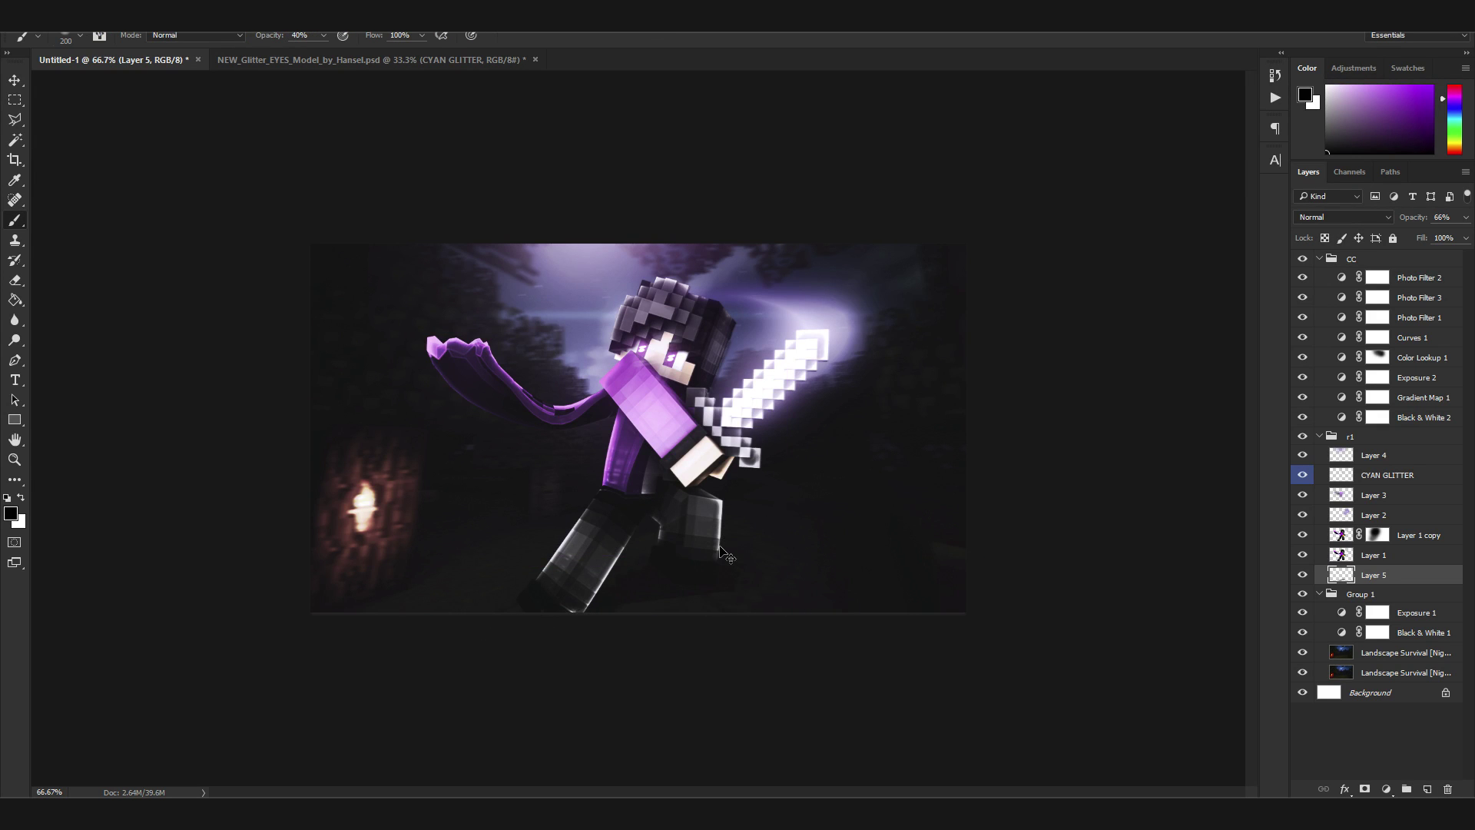
key(ctrl+minus)
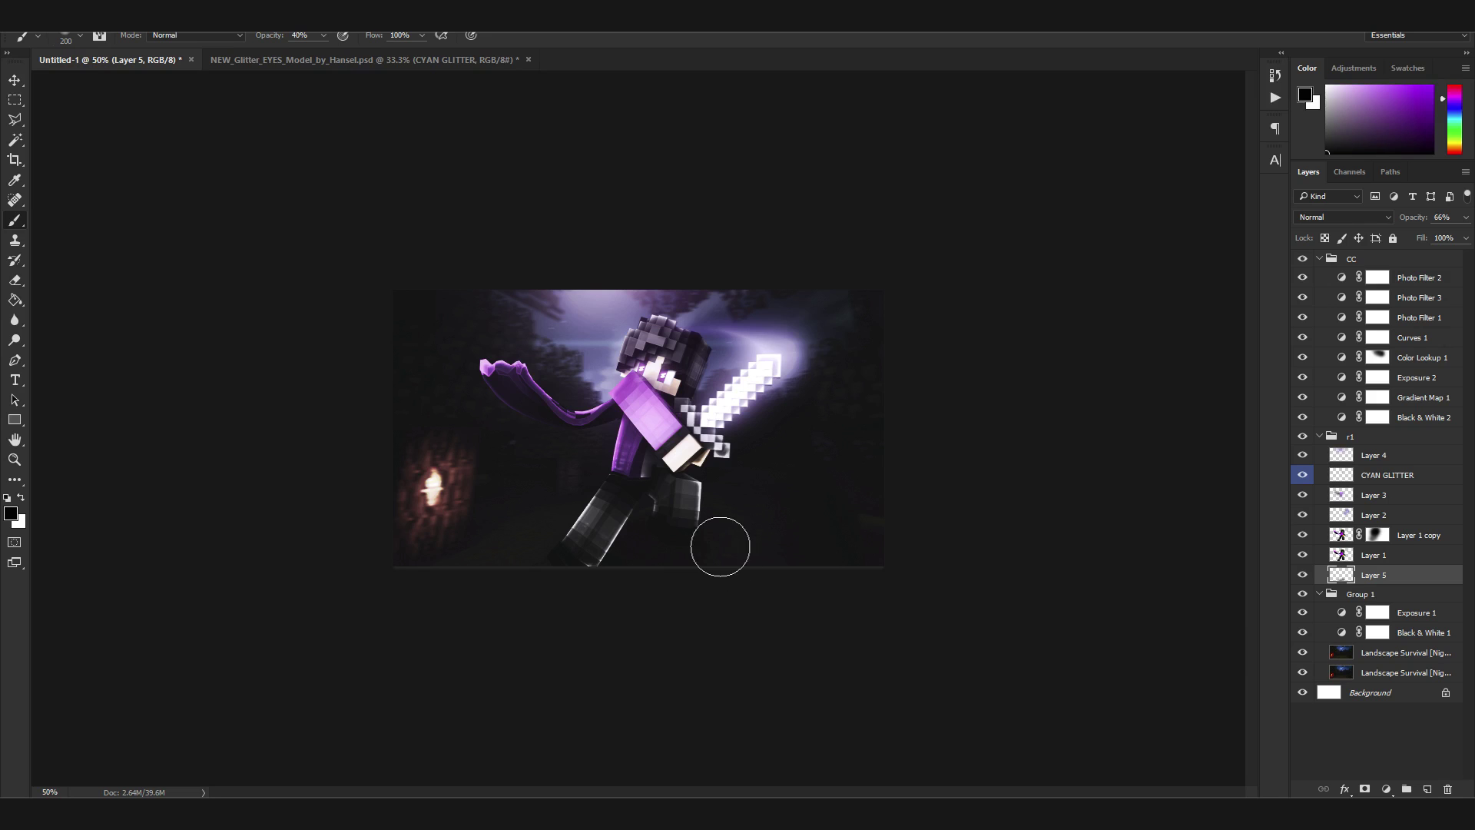
scroll(938, 533, up, 5)
key(ctrl+minus)
key(ctrl+minus)
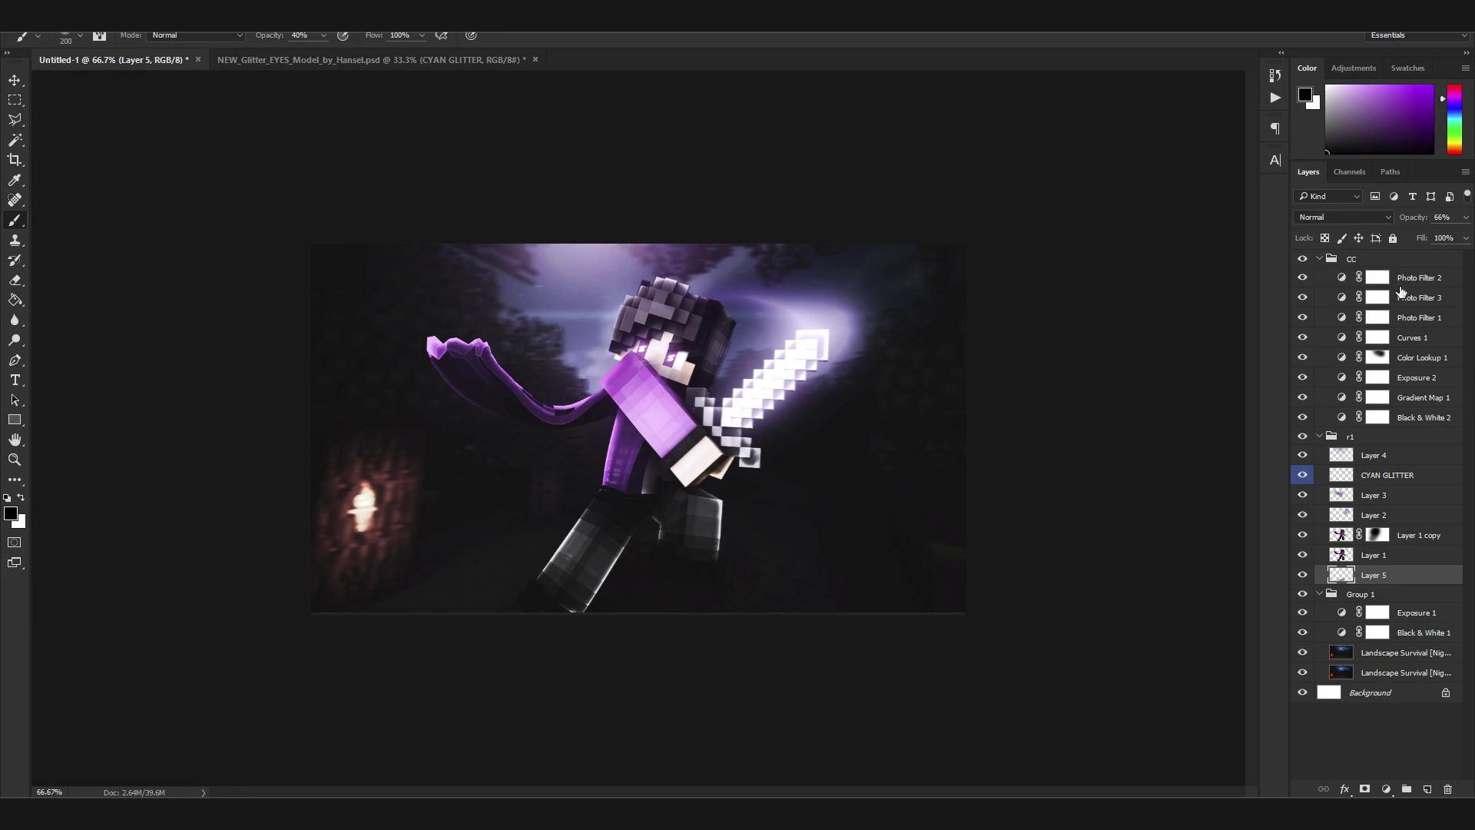
Add a Color Balance adjustment layer above Photo Filter 2 with midtones Magenta-Green at -1 and Yellow-Blue at +3
click(1377, 278)
click(1333, 67)
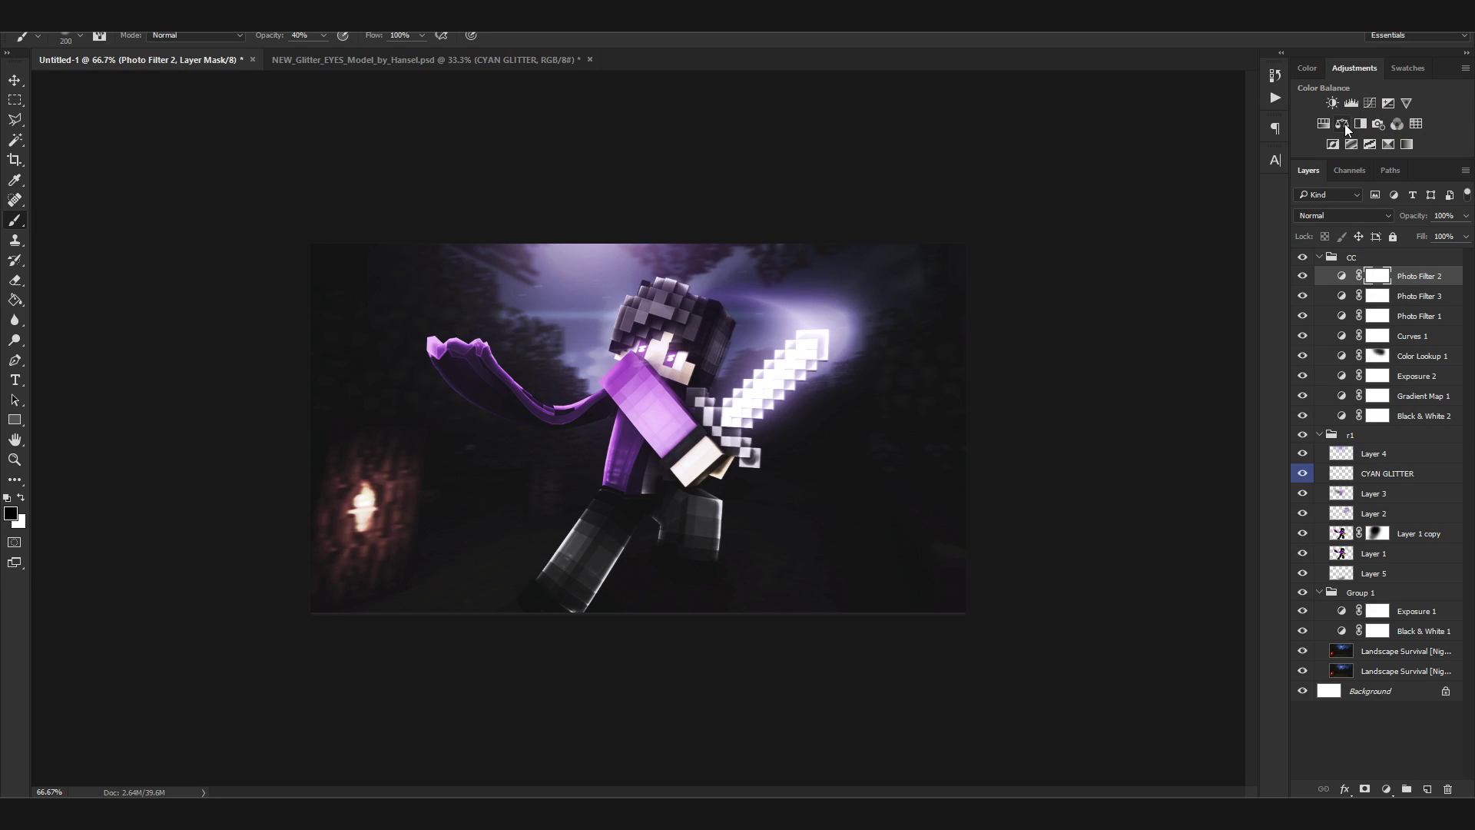
click(1342, 123)
click(301, 513)
scroll(300, 512, down, 1)
click(294, 543)
scroll(294, 543, up, 1)
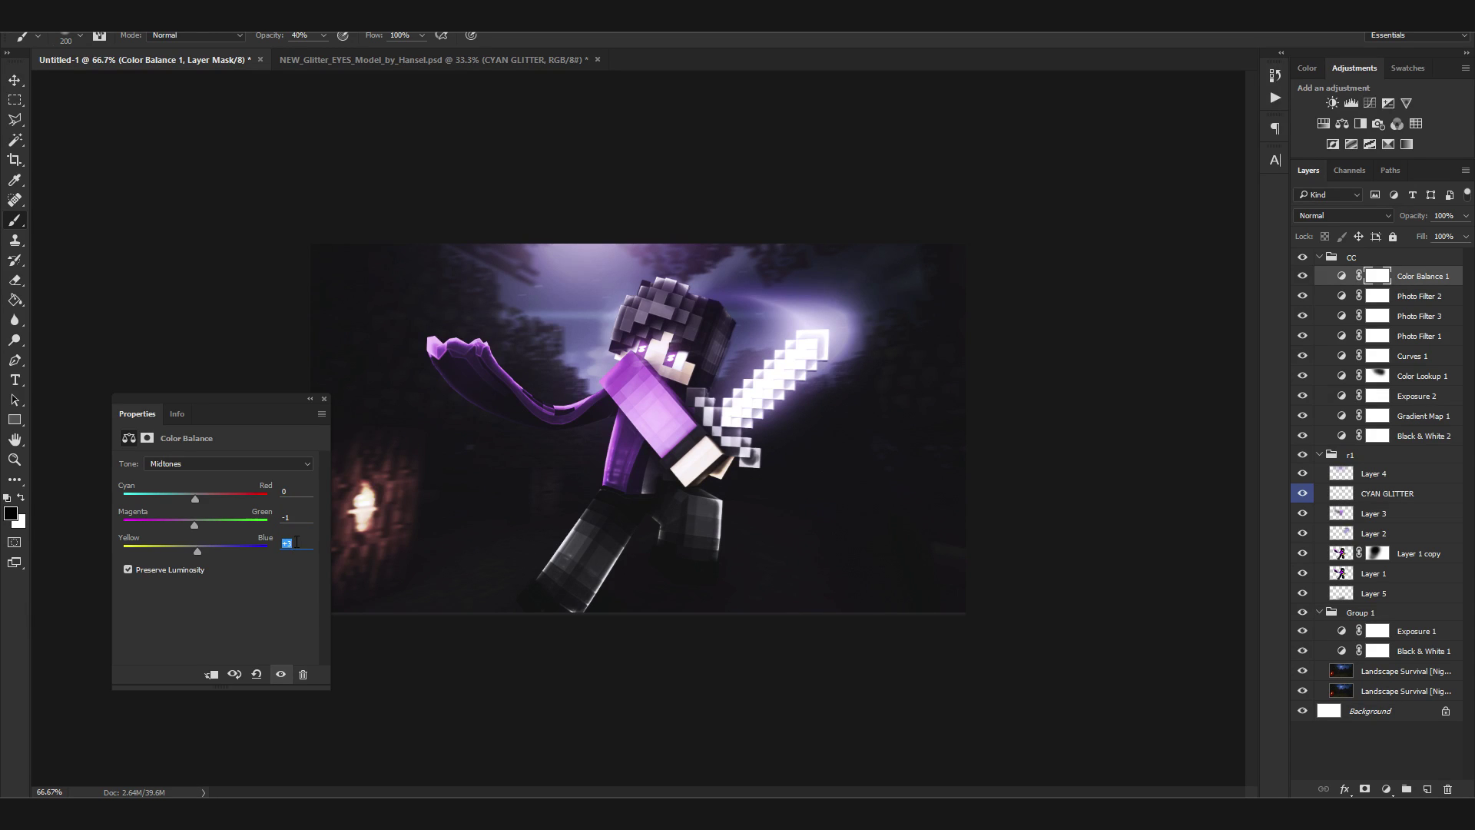
click(324, 399)
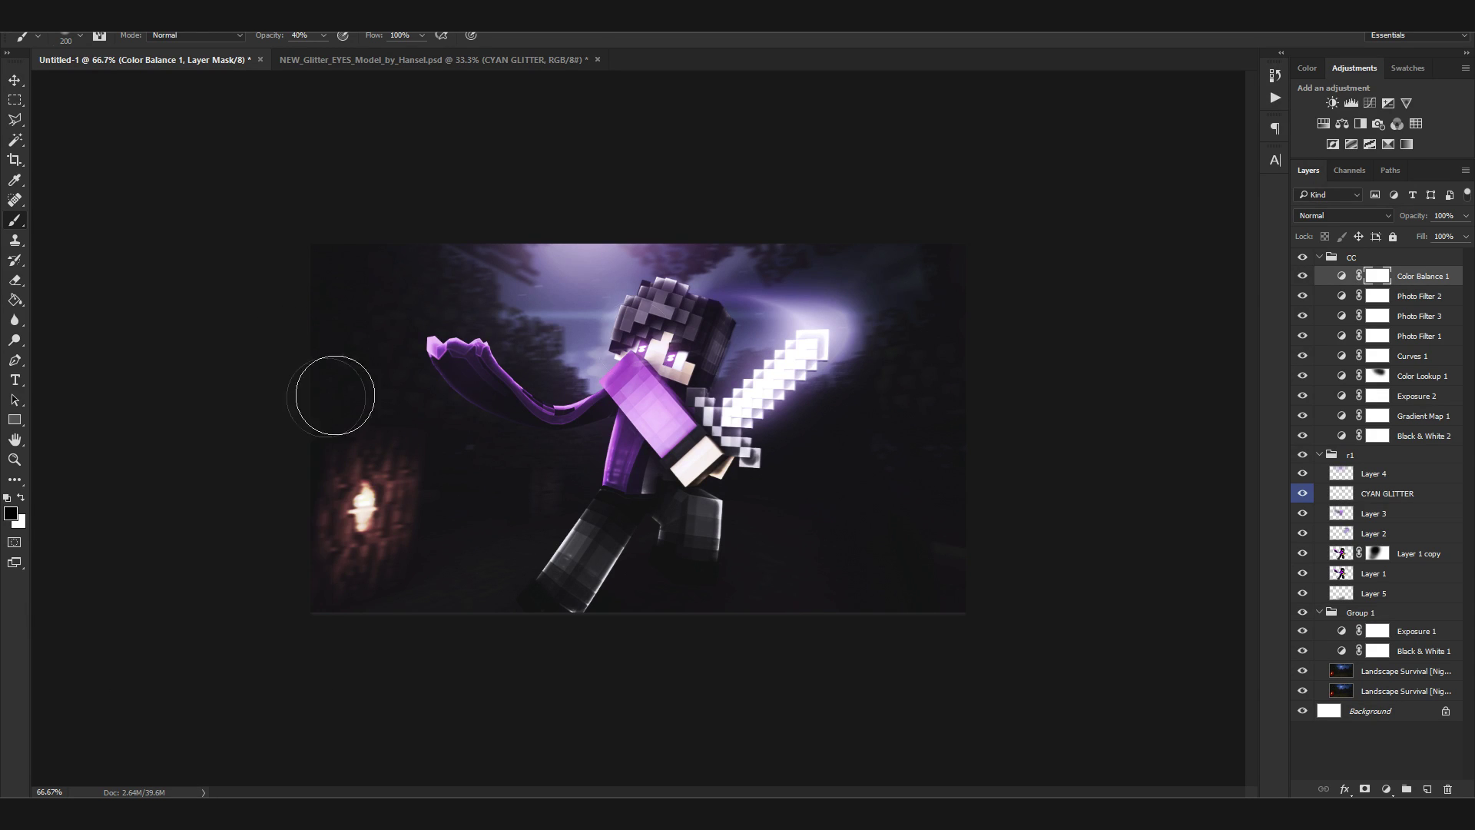
Add a second Gradient Map adjustment layer above Color Balance and change its black stop to blue for a blue-to-white gradient
click(1406, 144)
click(210, 468)
click(996, 570)
click(1063, 627)
mouse_move(1097, 344)
mouse_down()
mouse_move(1091, 355)
mouse_move(1093, 331)
mouse_move(1090, 353)
mouse_up()
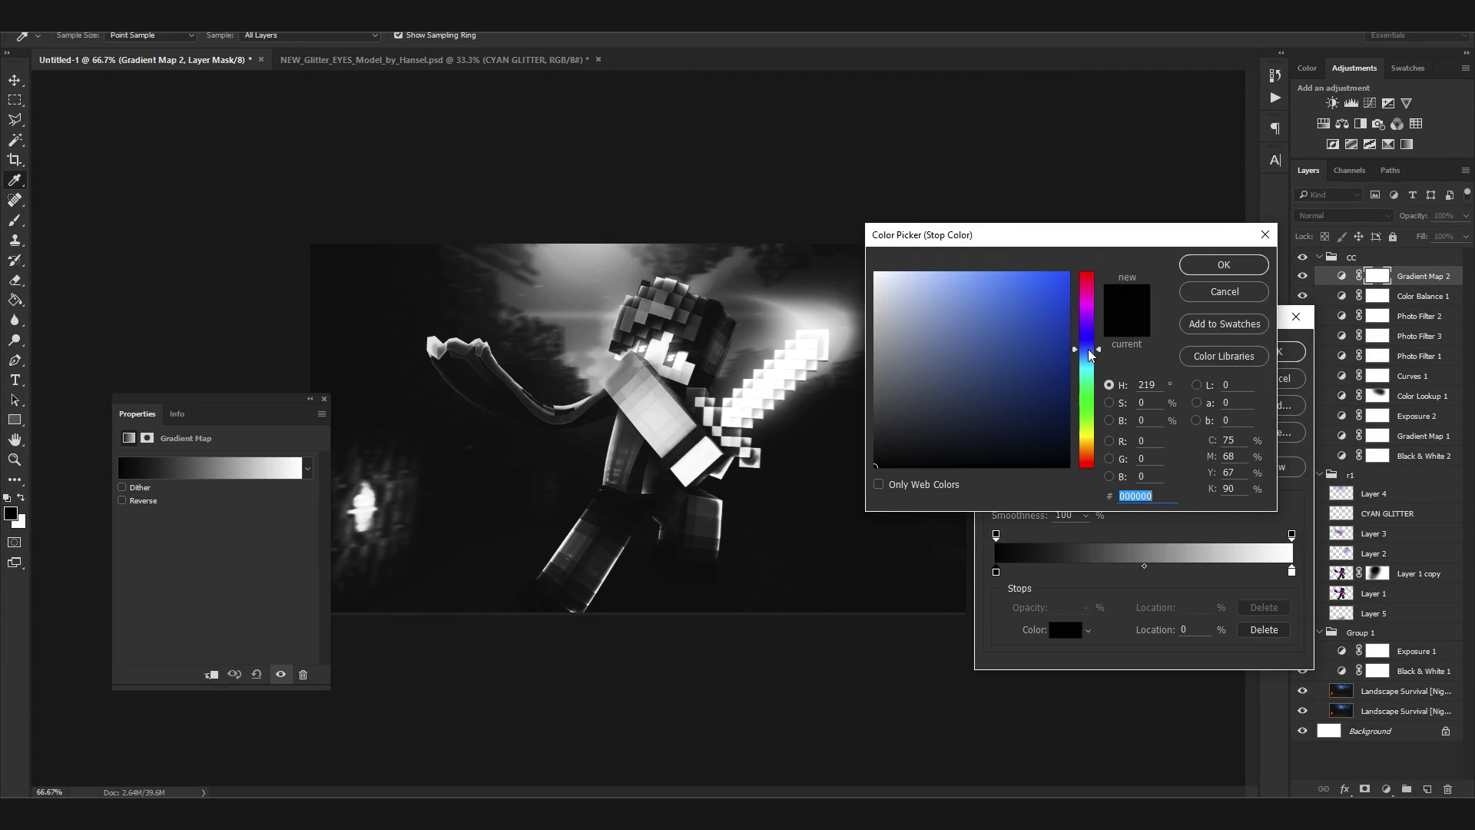
click(1041, 315)
click(1241, 266)
click(1260, 351)
click(324, 399)
key(b)
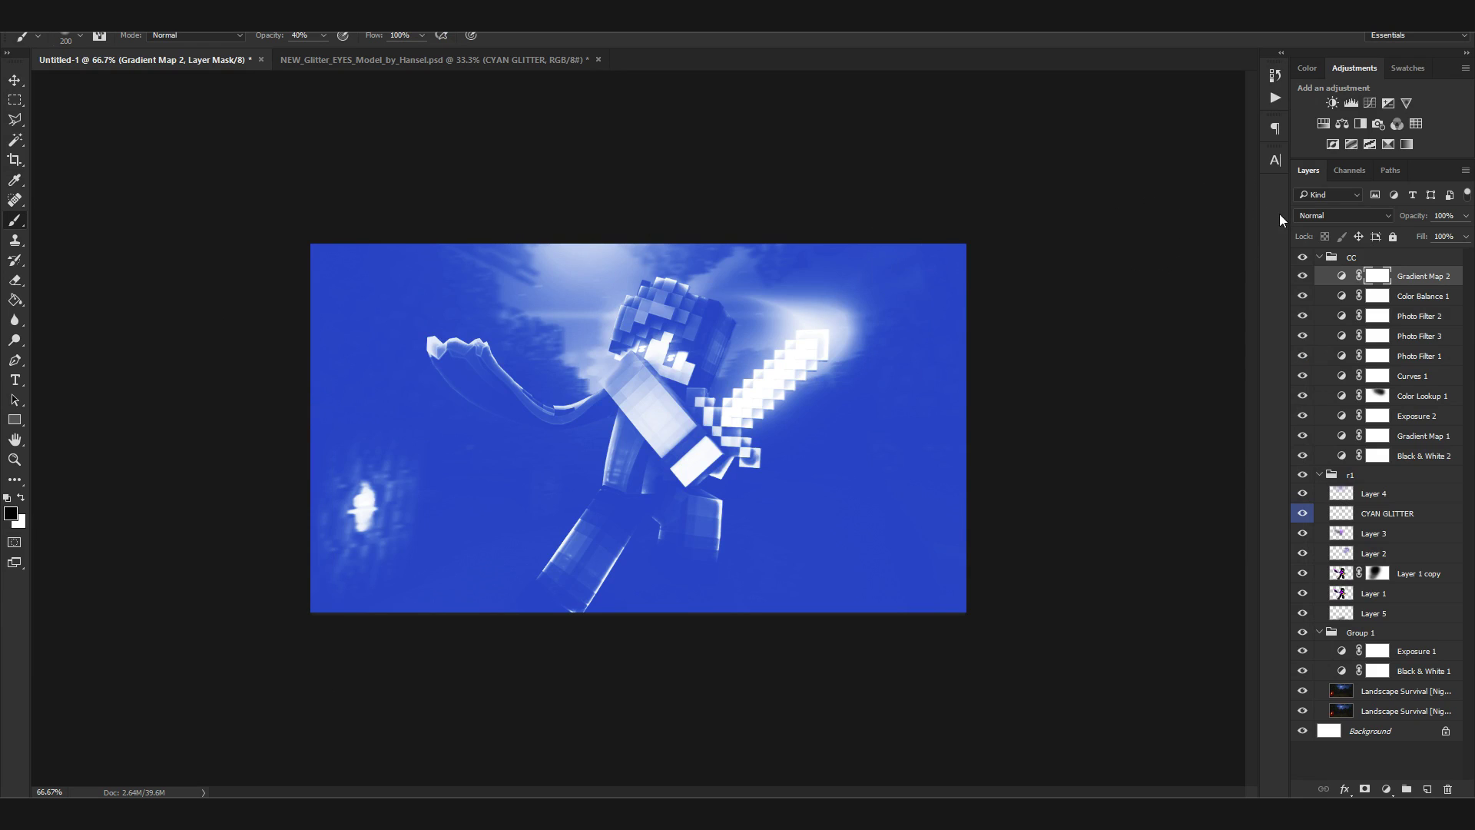
Set the blue Gradient Map layer to Screen blending at 0% opacity
click(1321, 215)
click(1344, 331)
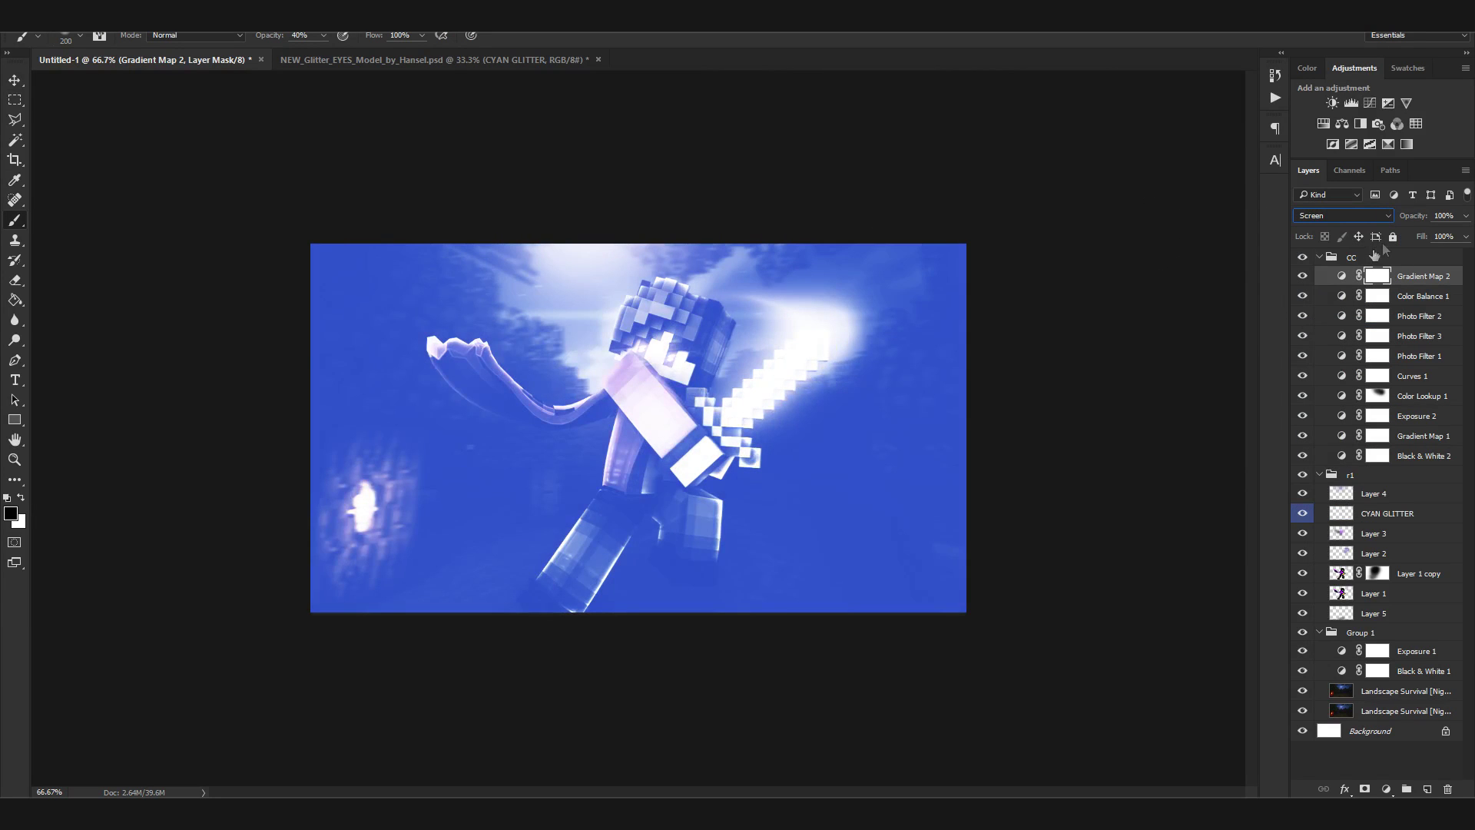
click(1443, 215)
text(0)
key(Return)
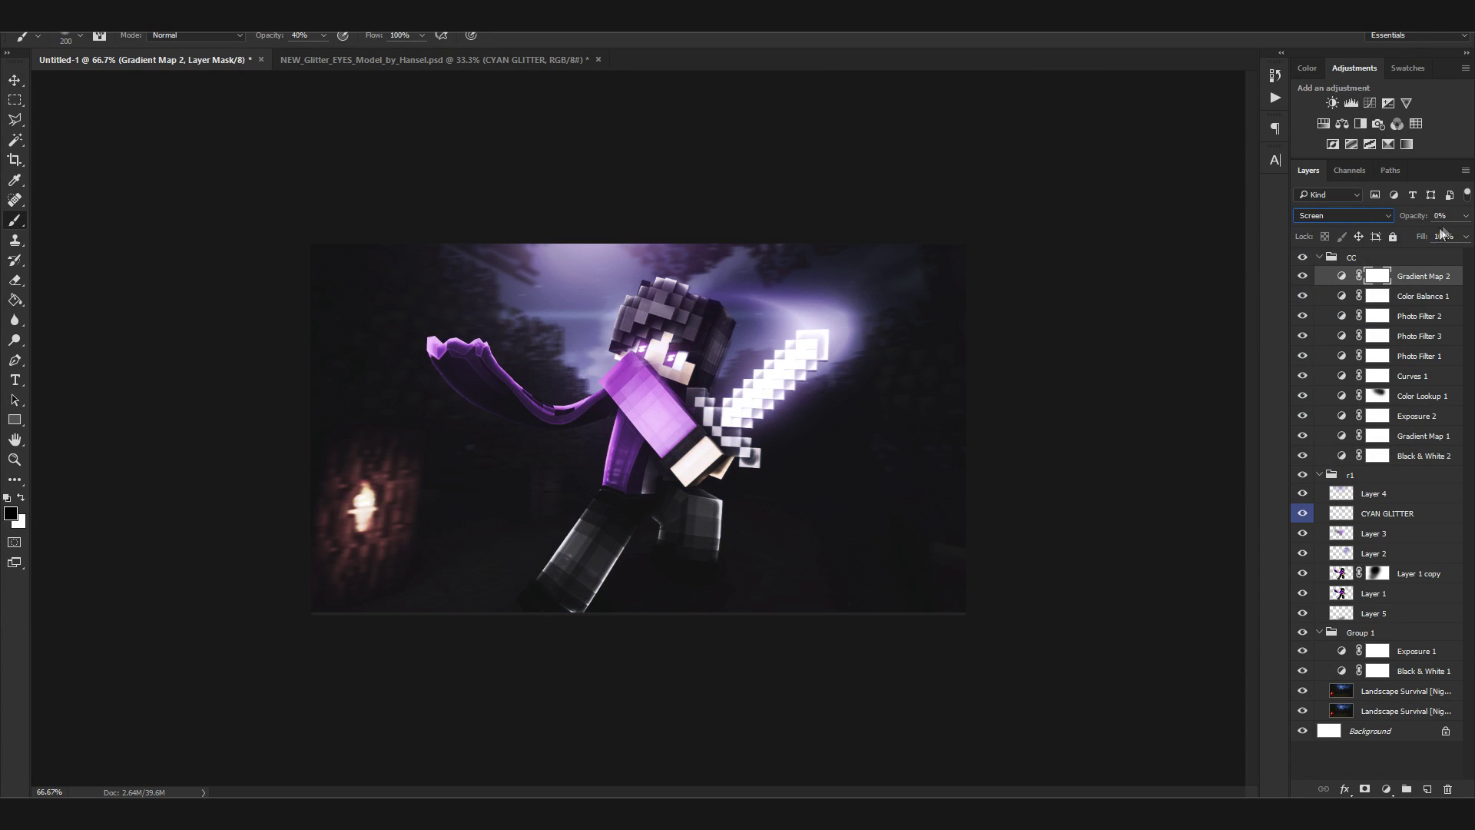
Set the opacity of the blue Gradient Map 2 layer to 2%
click(1441, 216)
key(Up)
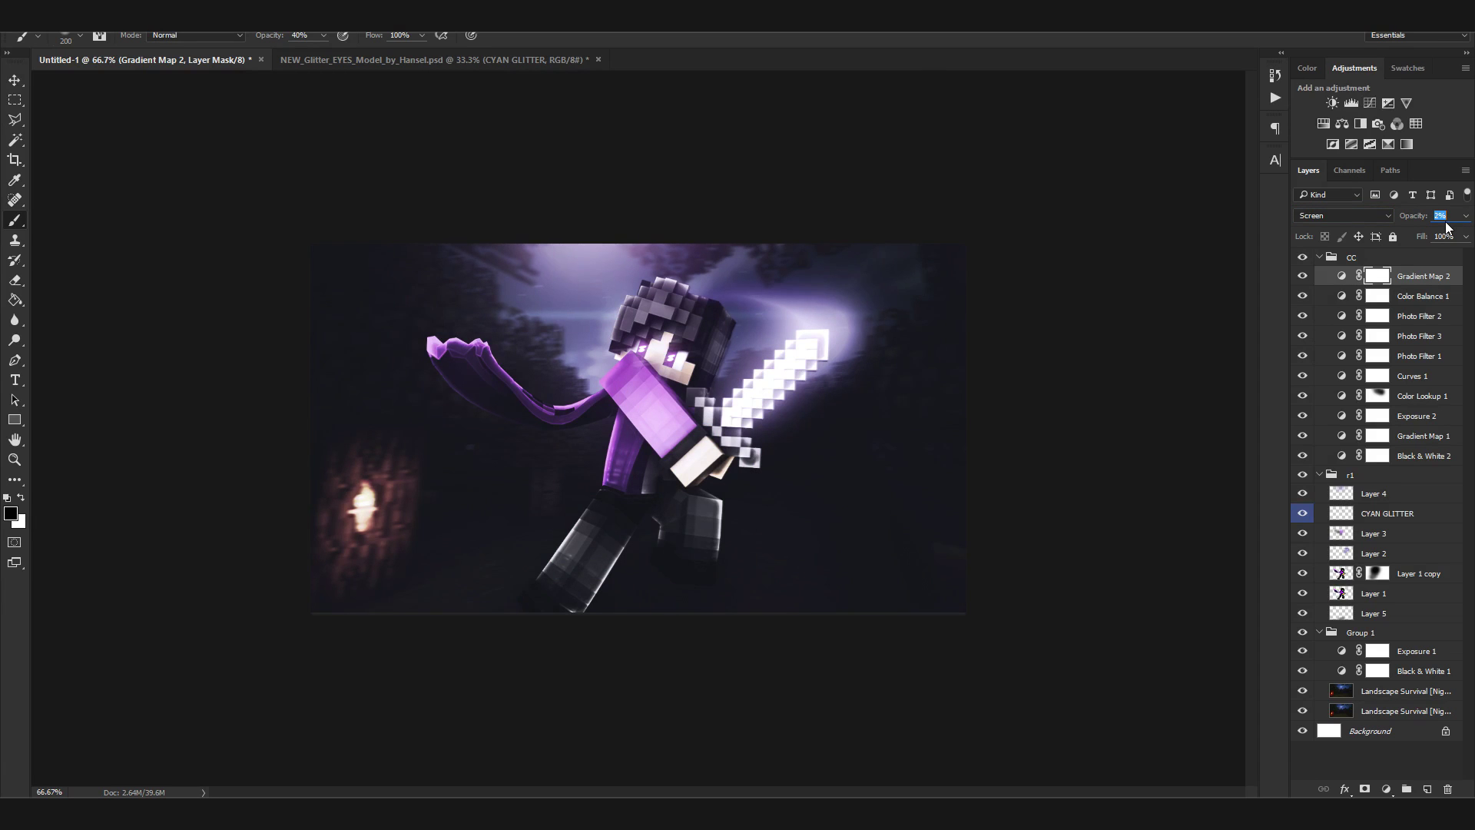
key(Return)
Add a third Gradient Map adjustment layer above Gradient Map 2 and change its black stop to purple for a purple-to-white gradient
click(1406, 143)
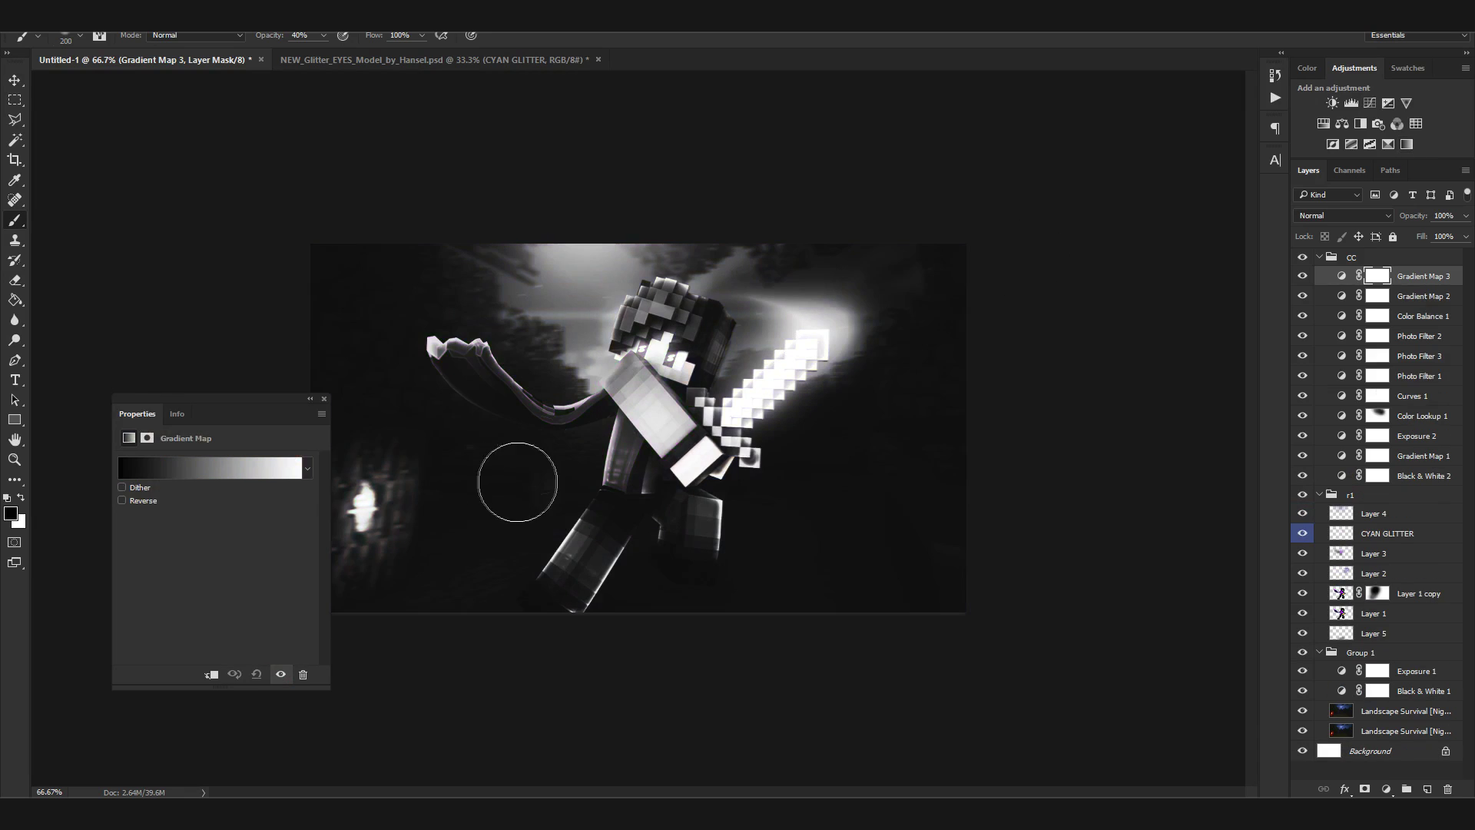
click(285, 470)
click(996, 572)
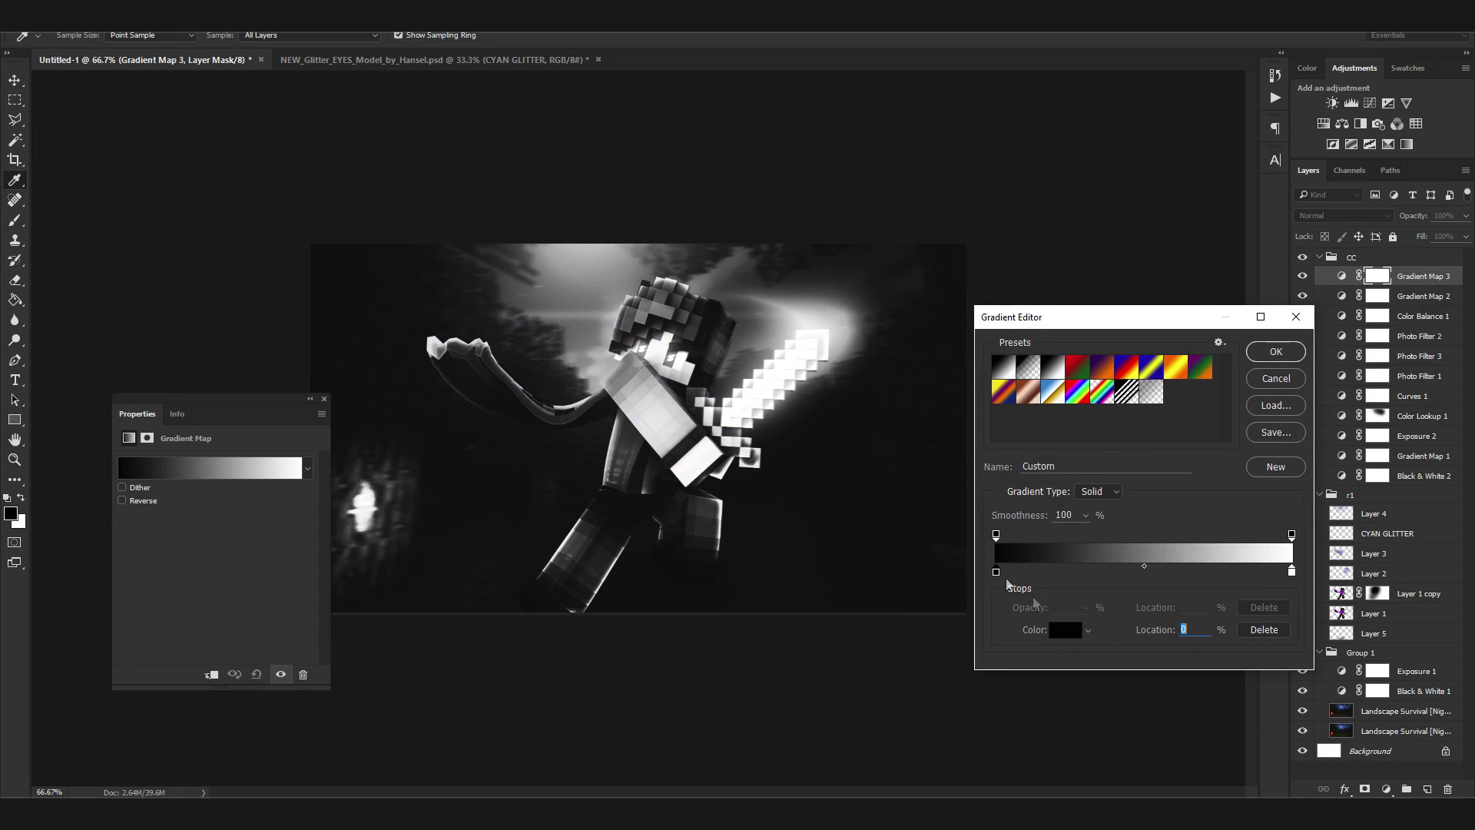
click(1066, 630)
click(1095, 317)
click(1062, 321)
click(1223, 264)
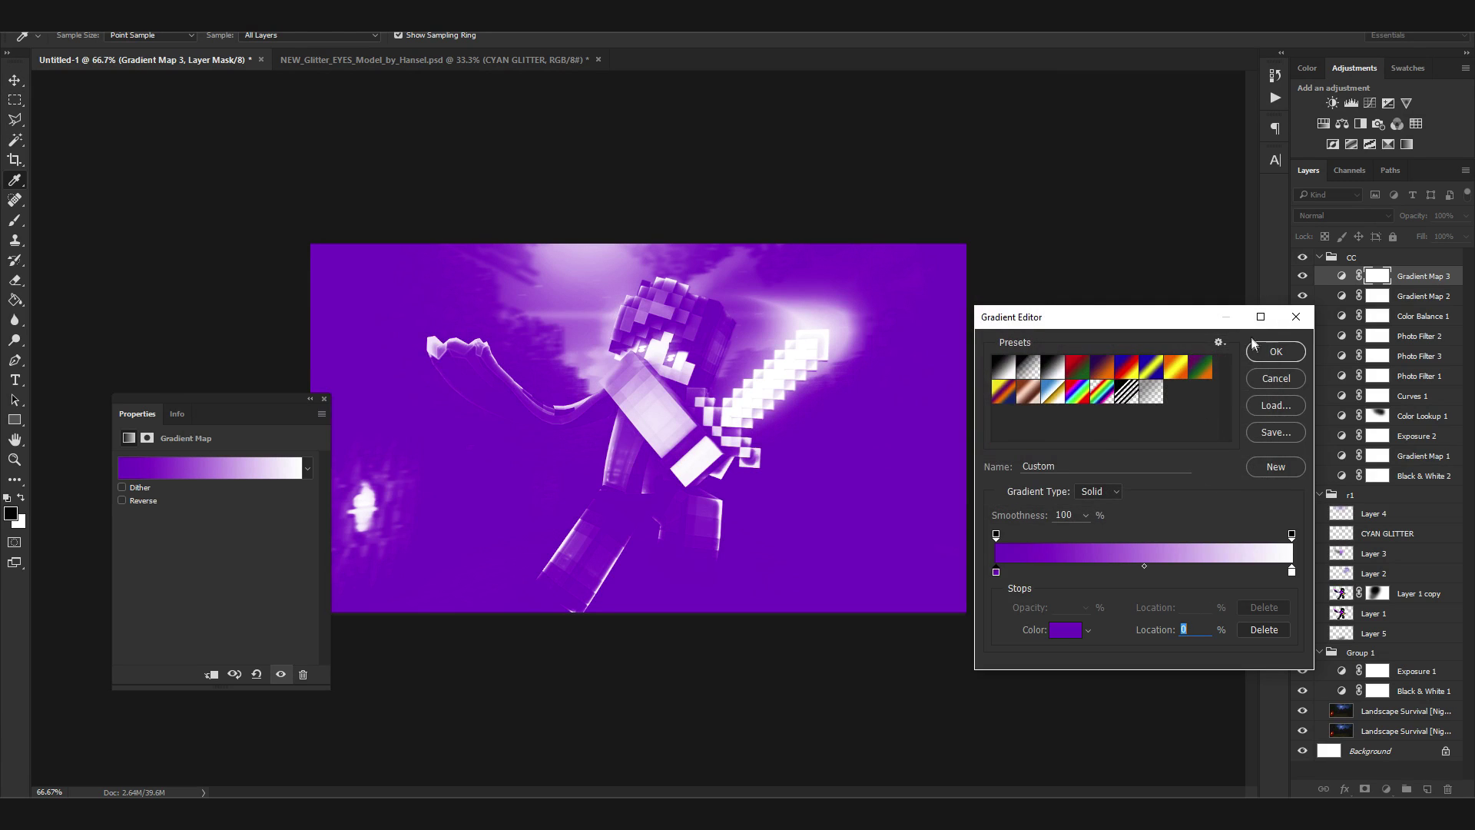
click(1260, 351)
key(b)
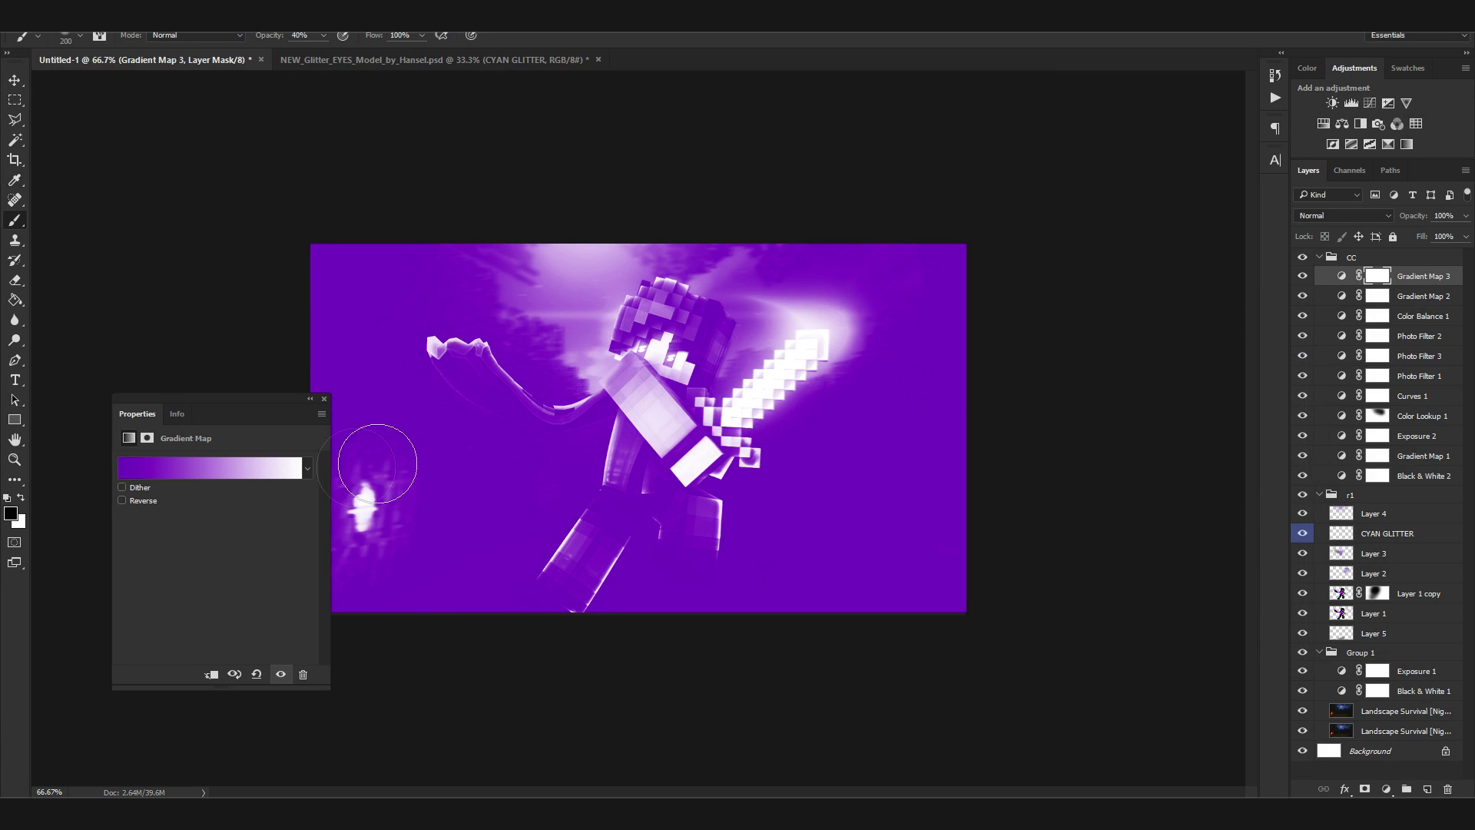
Set the purple Gradient Map layer to Screen blending at 2% opacity, undoing any stray brush mark on its mask
click(324, 399)
click(329, 393)
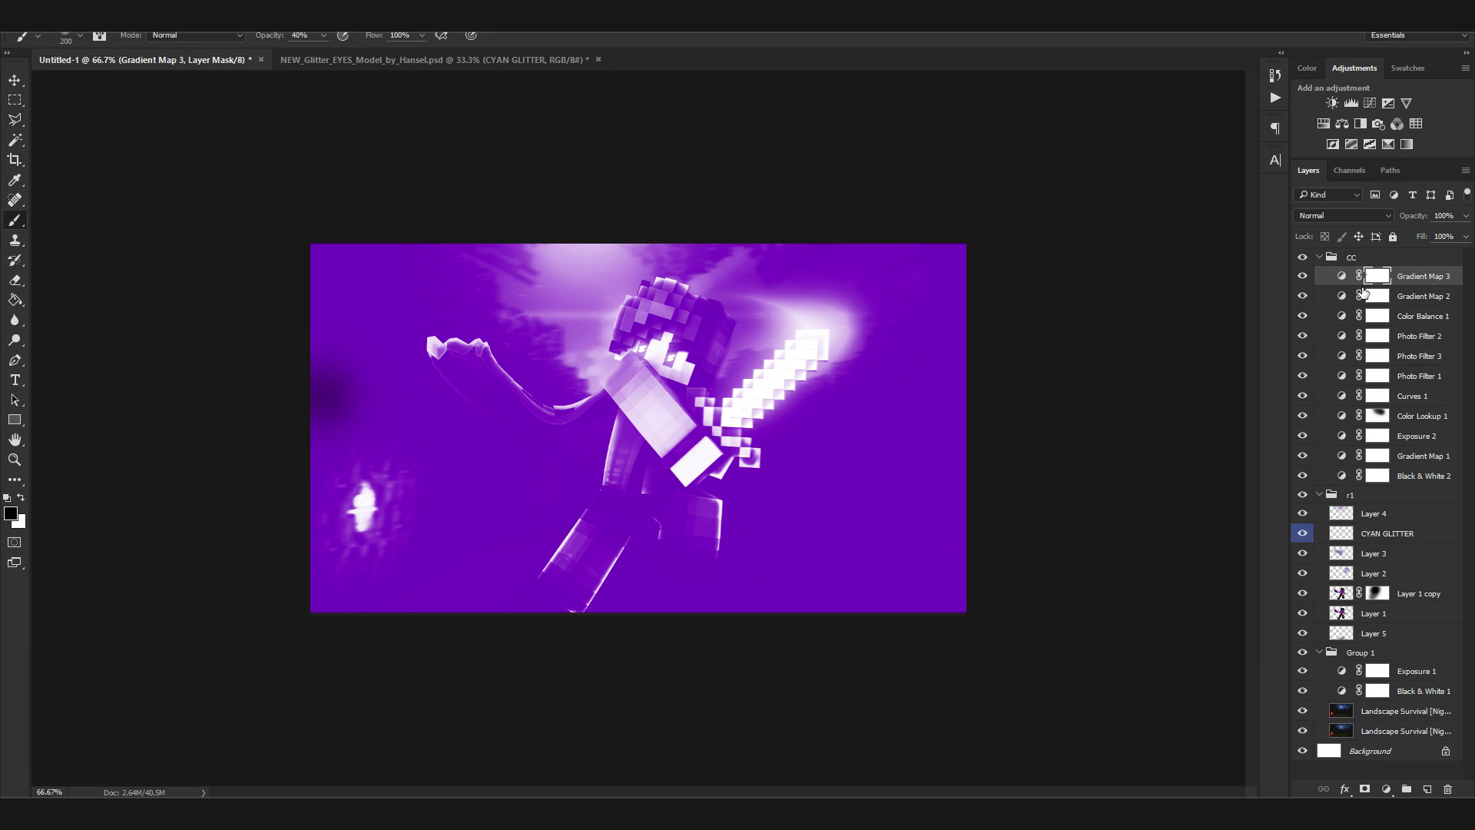
key(ctrl+z)
click(1370, 218)
click(1322, 319)
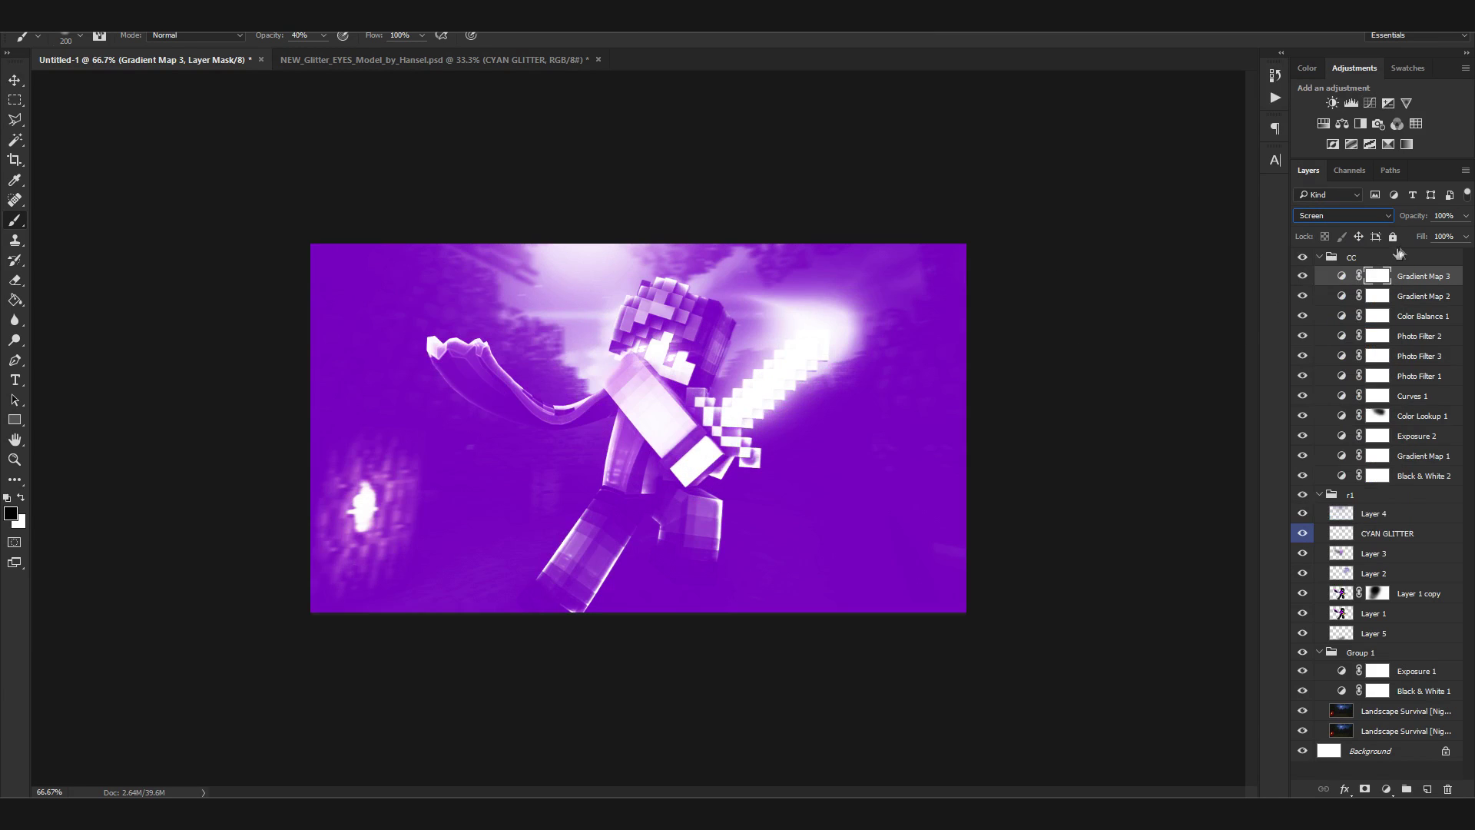
drag(1406, 217, 676, 188)
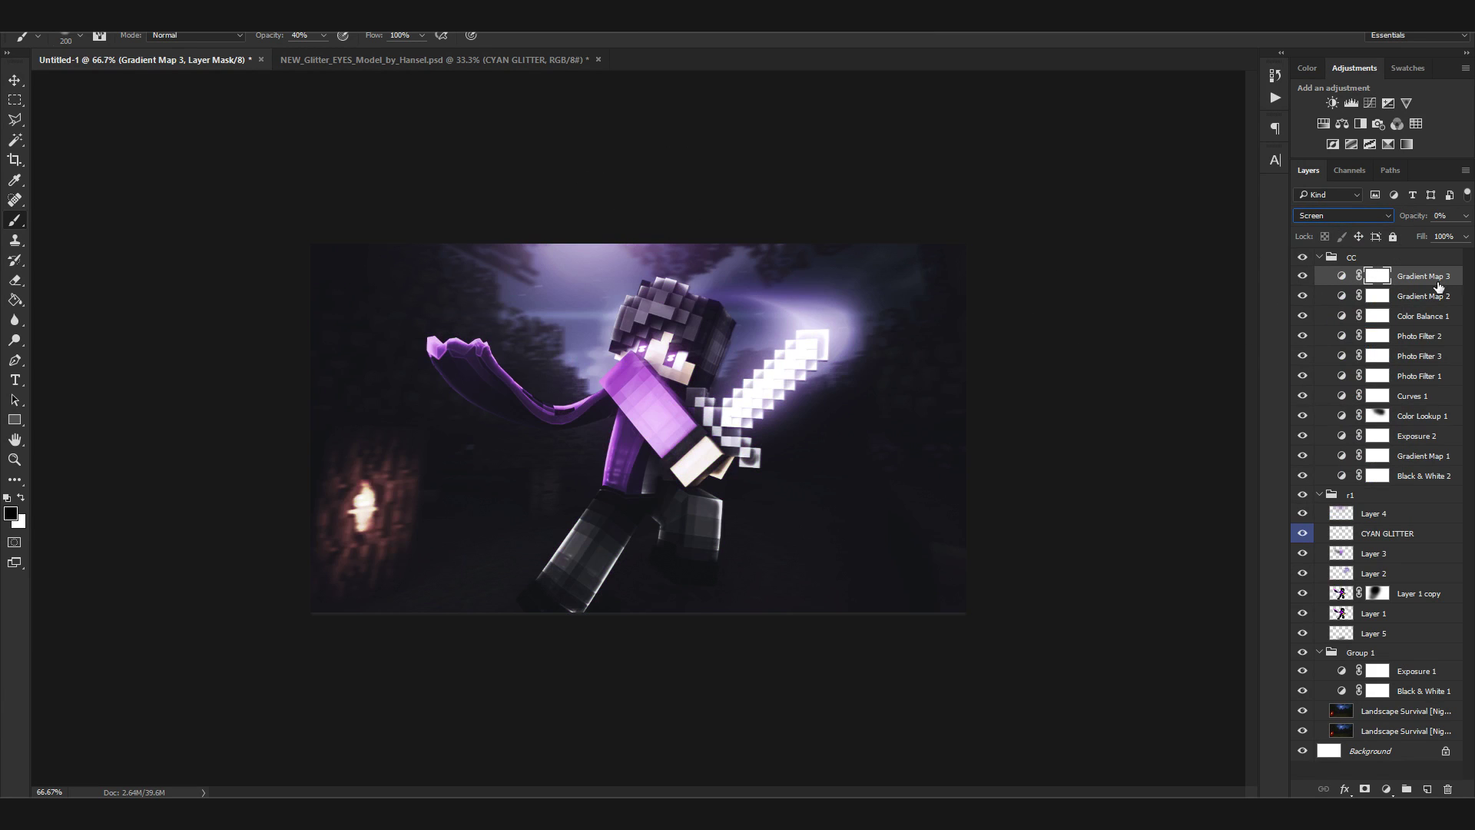
click(1453, 218)
text(2)
key(Return)
Add a Curves adjustment layer above Gradient Map 3 and place a shadow point on its RGB curve
click(1407, 102)
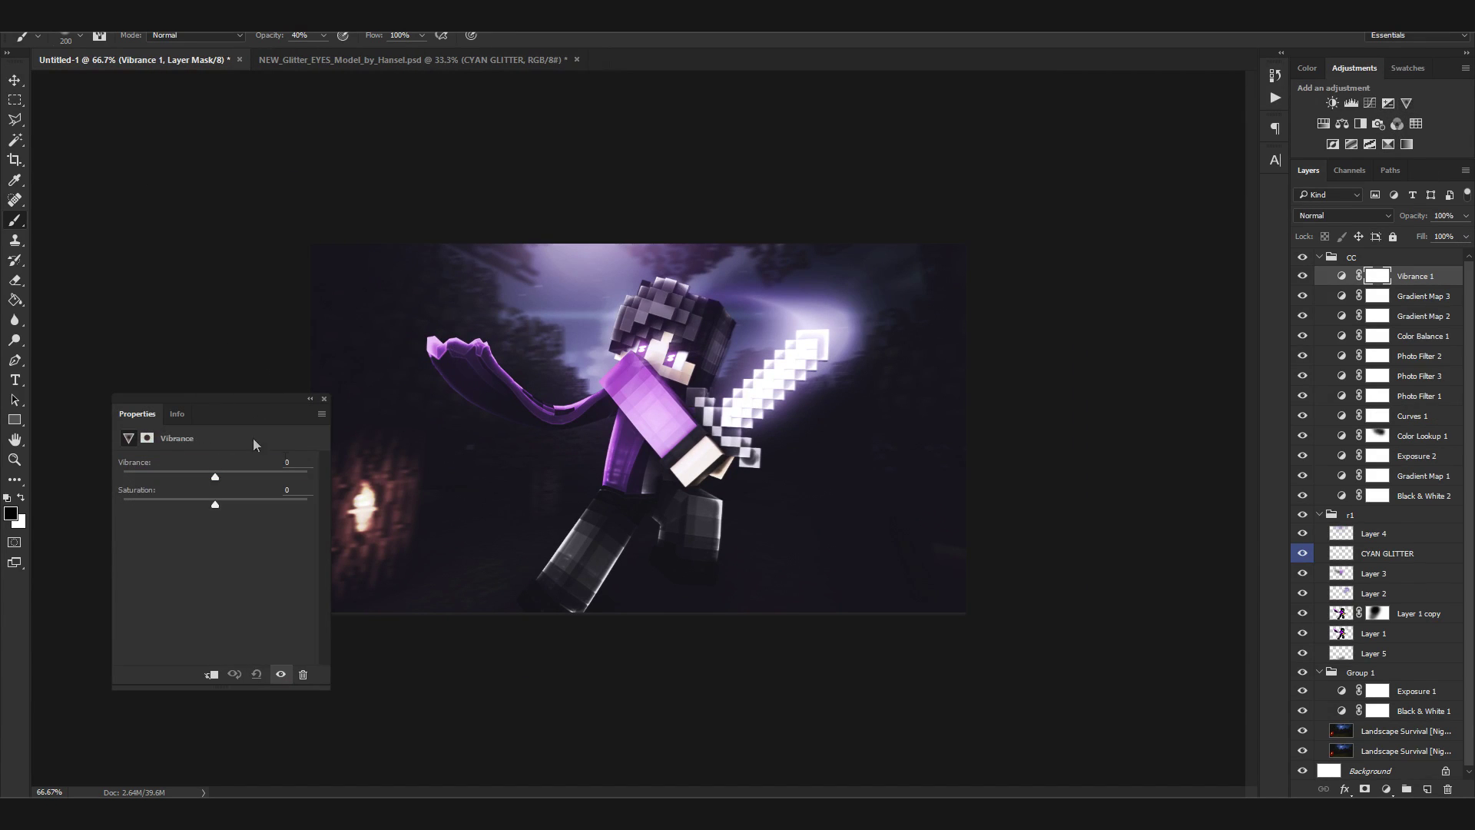
key(ctrl+z)
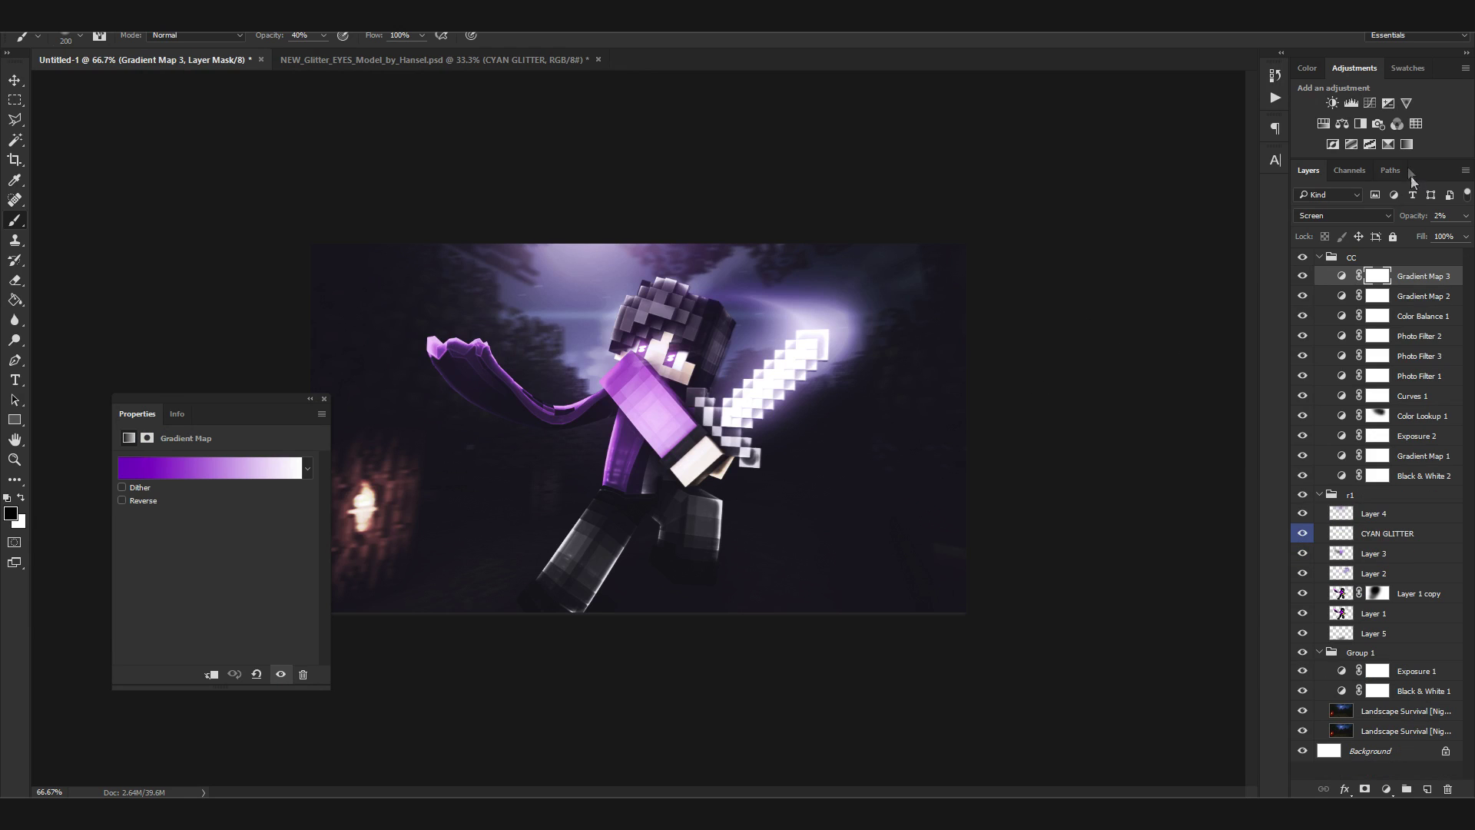
click(1367, 104)
click(190, 617)
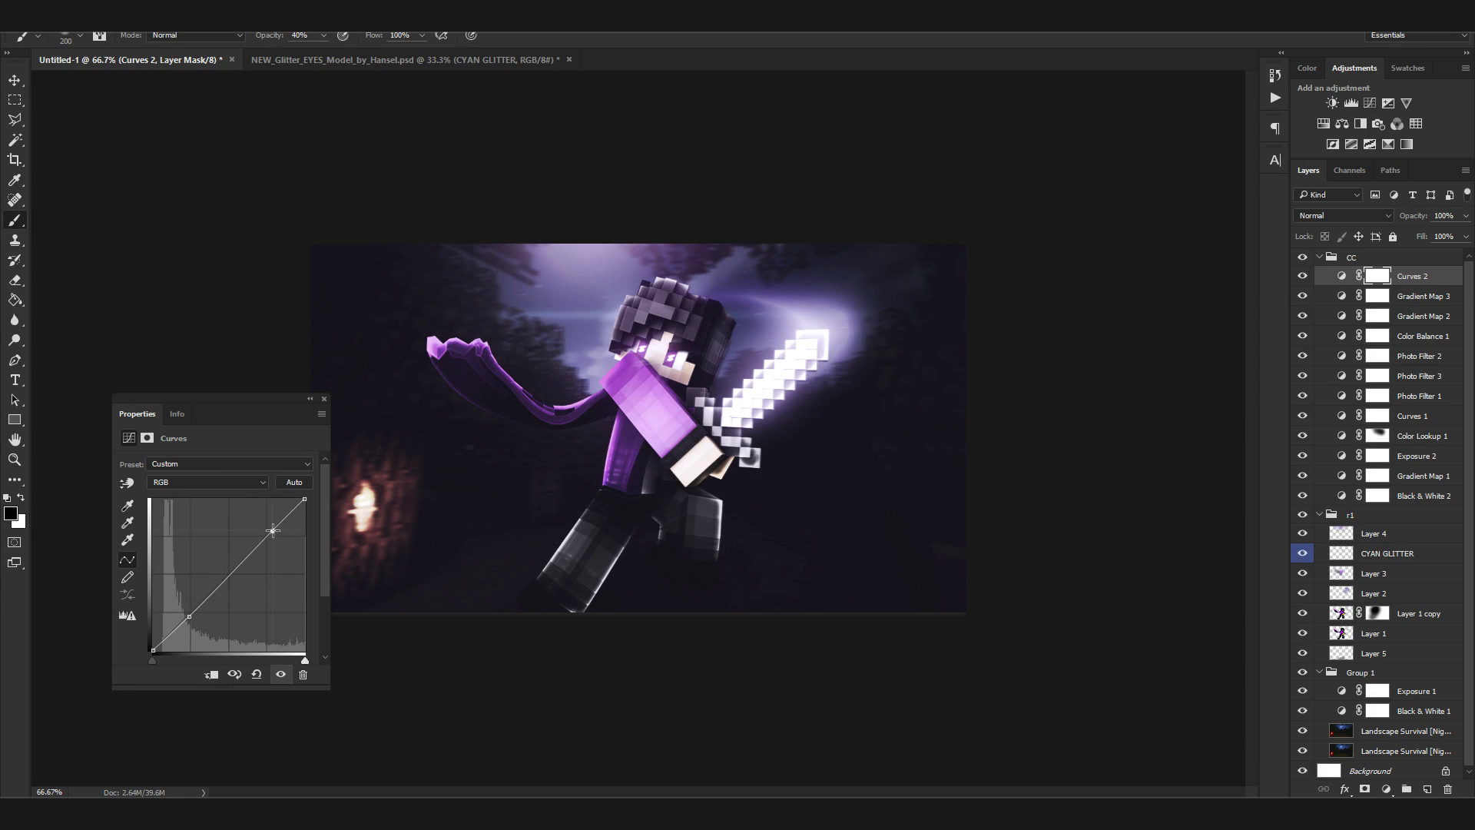
Place shadow points on the Red and Green curves of Curves 2 and raise the Green curve's highlights slightly
click(184, 482)
click(184, 499)
click(180, 623)
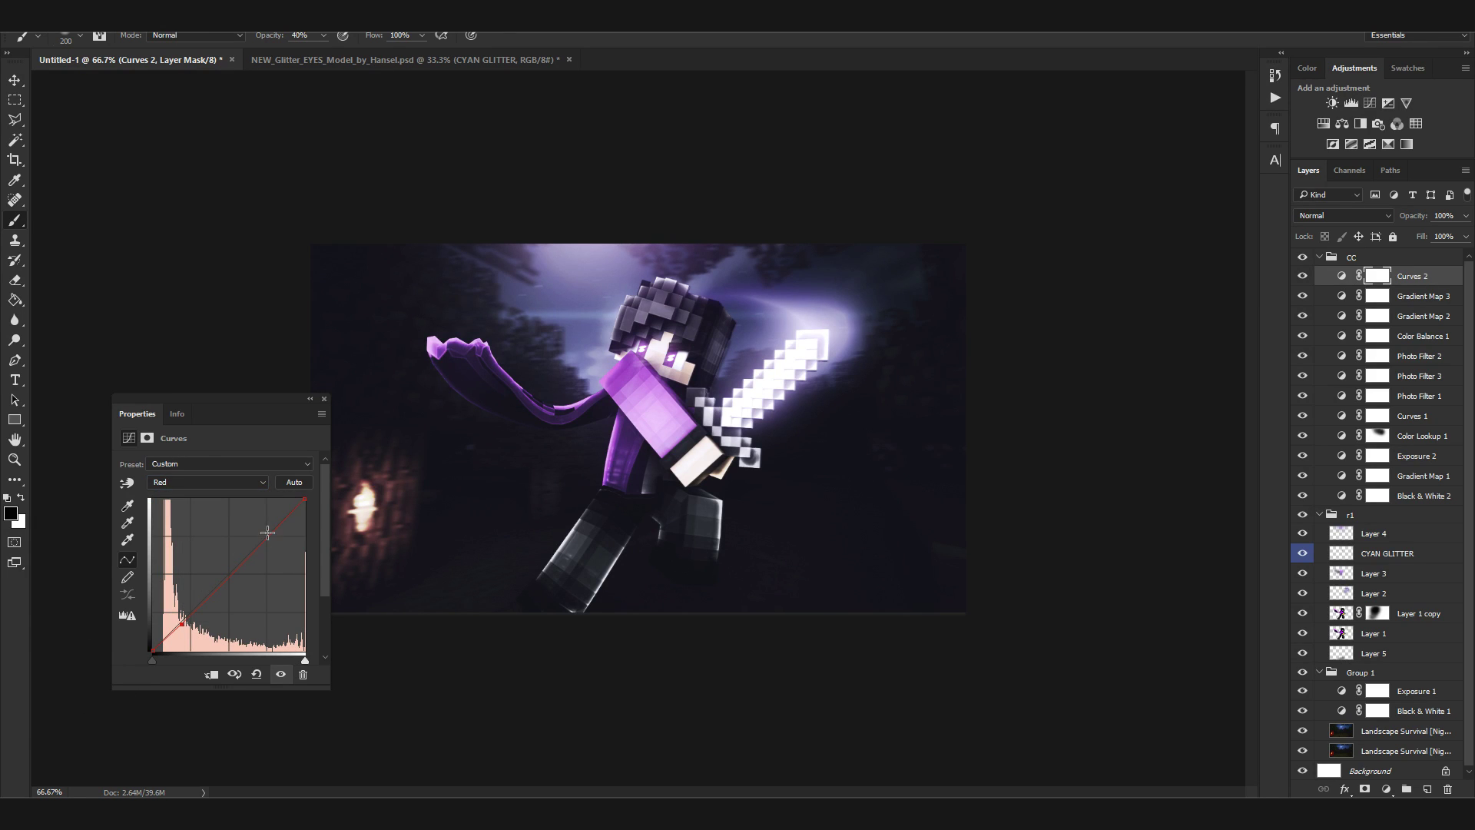
click(213, 482)
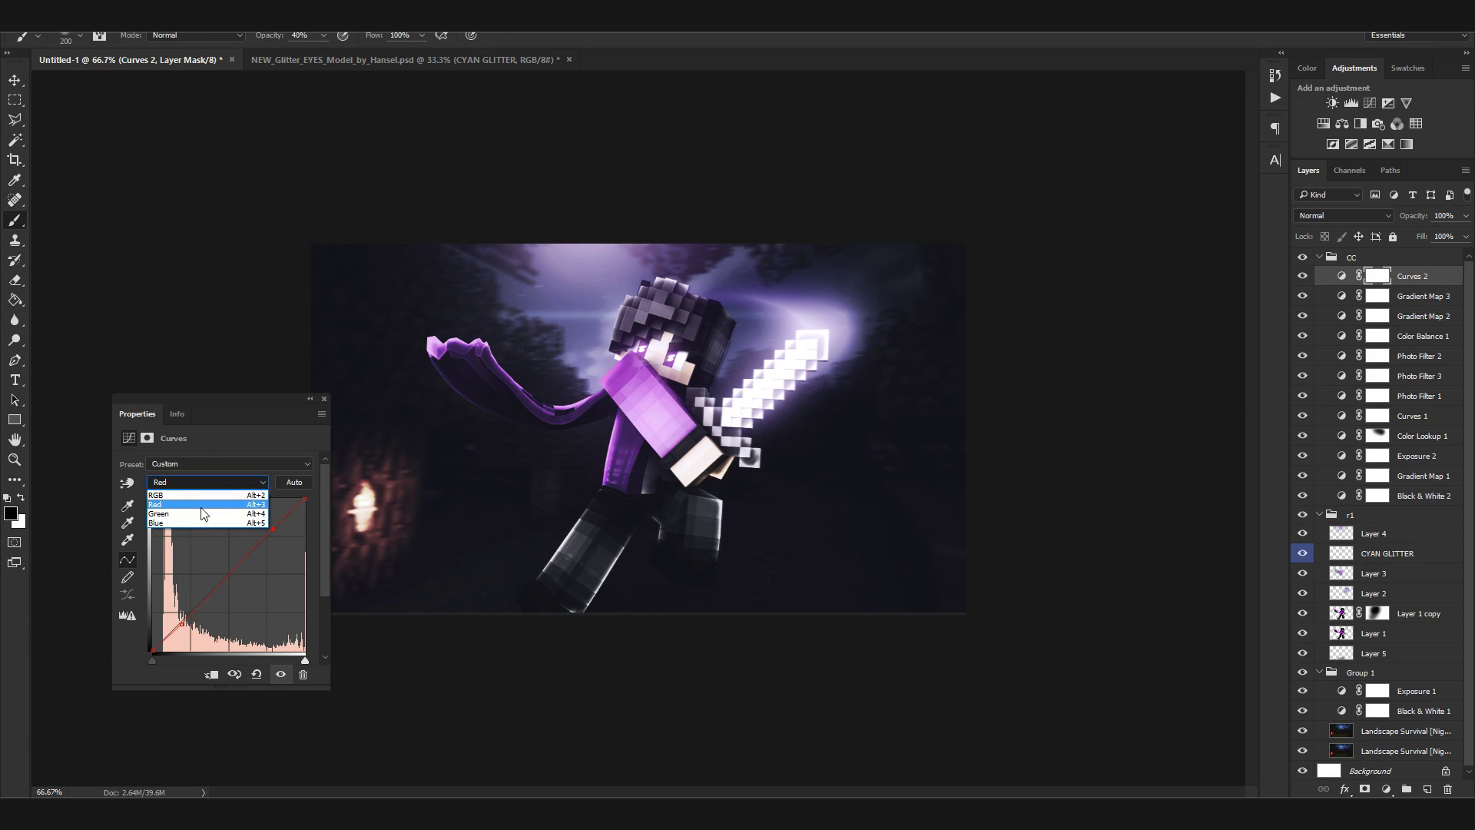
click(208, 498)
click(186, 618)
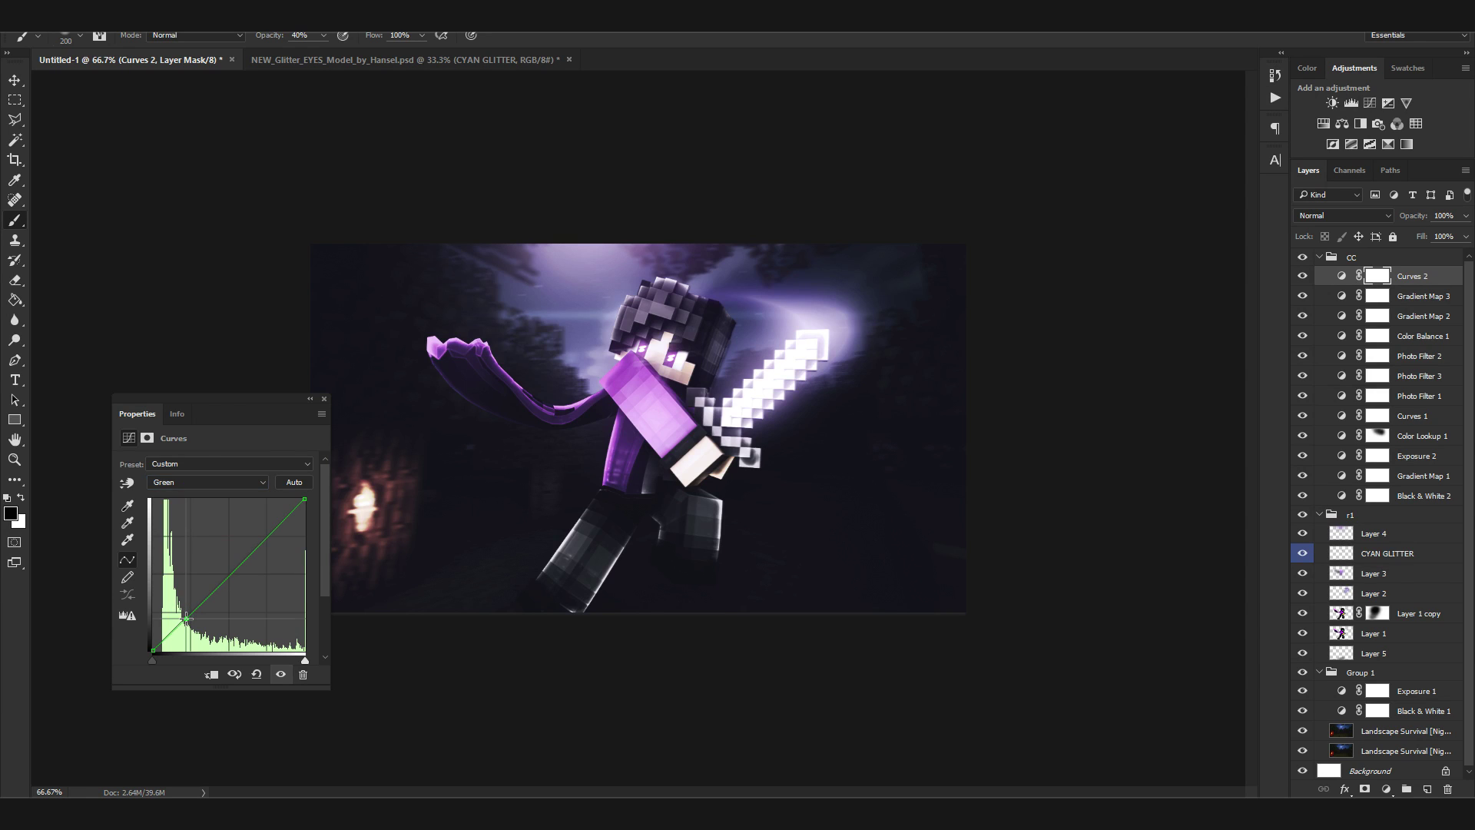
click(264, 535)
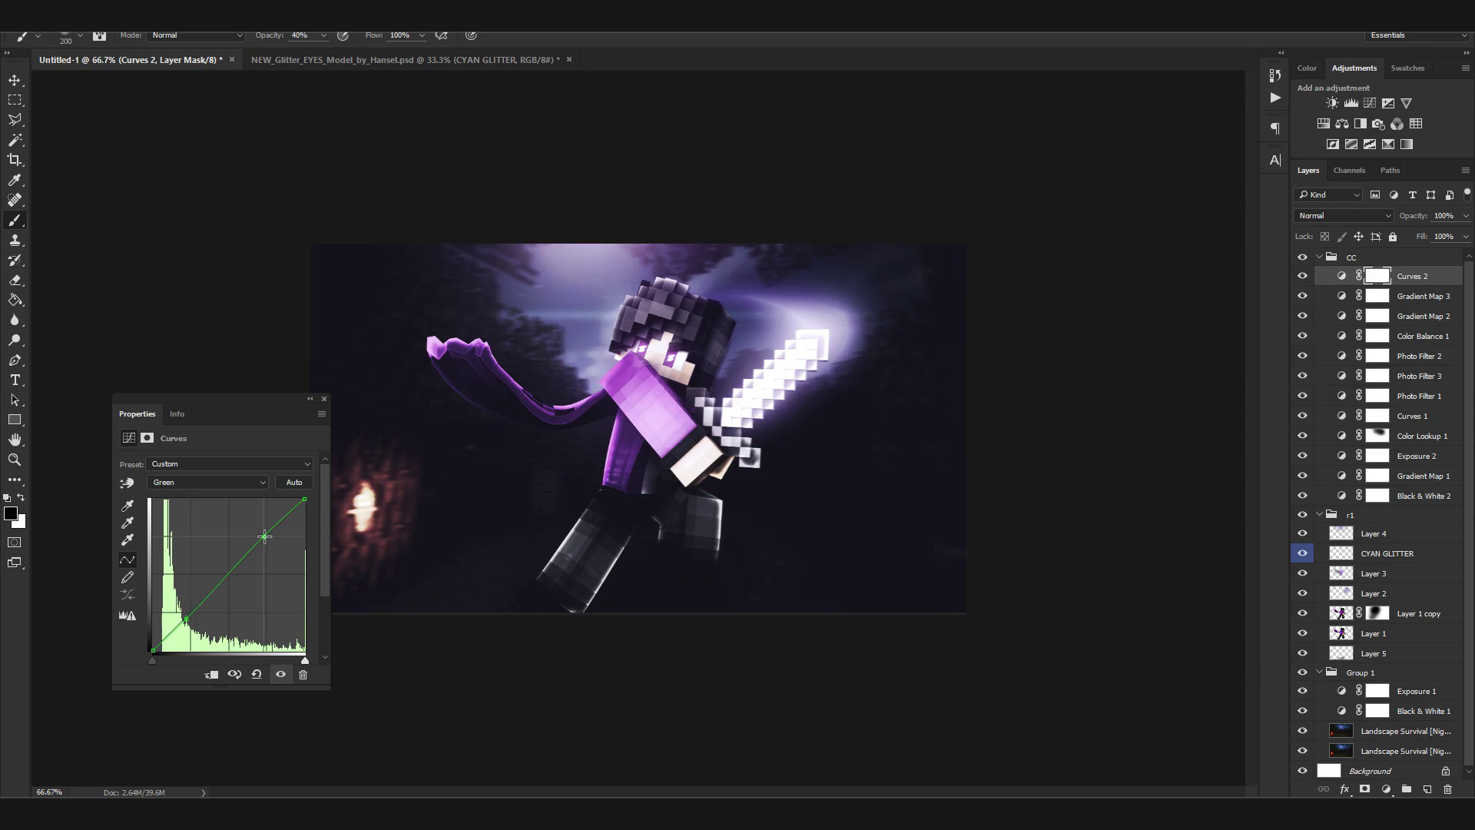
Place a shadow point and a highlight point on the Blue curve of Curves 2 and close its properties
click(171, 484)
click(163, 531)
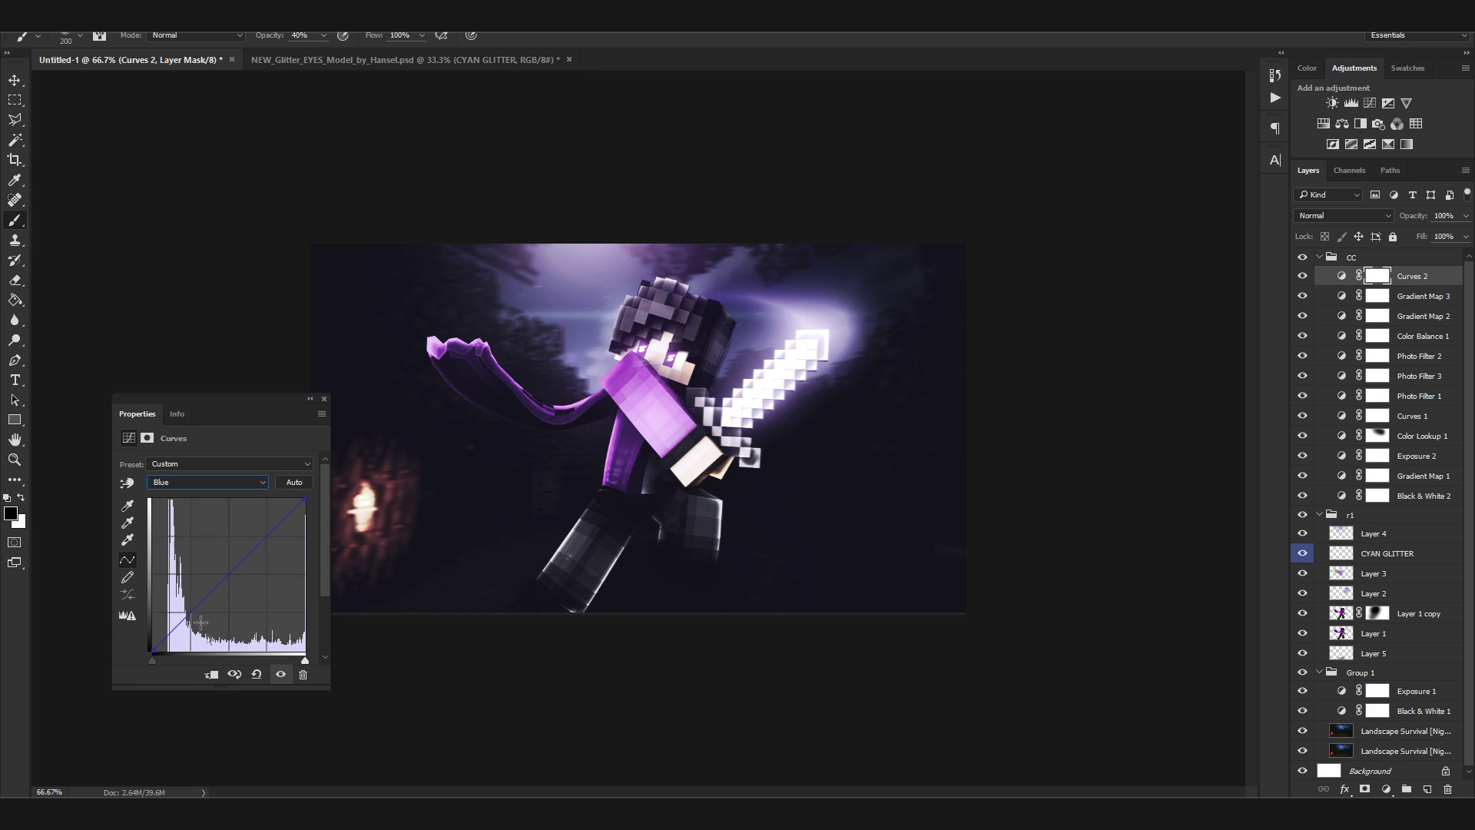
click(179, 621)
click(273, 531)
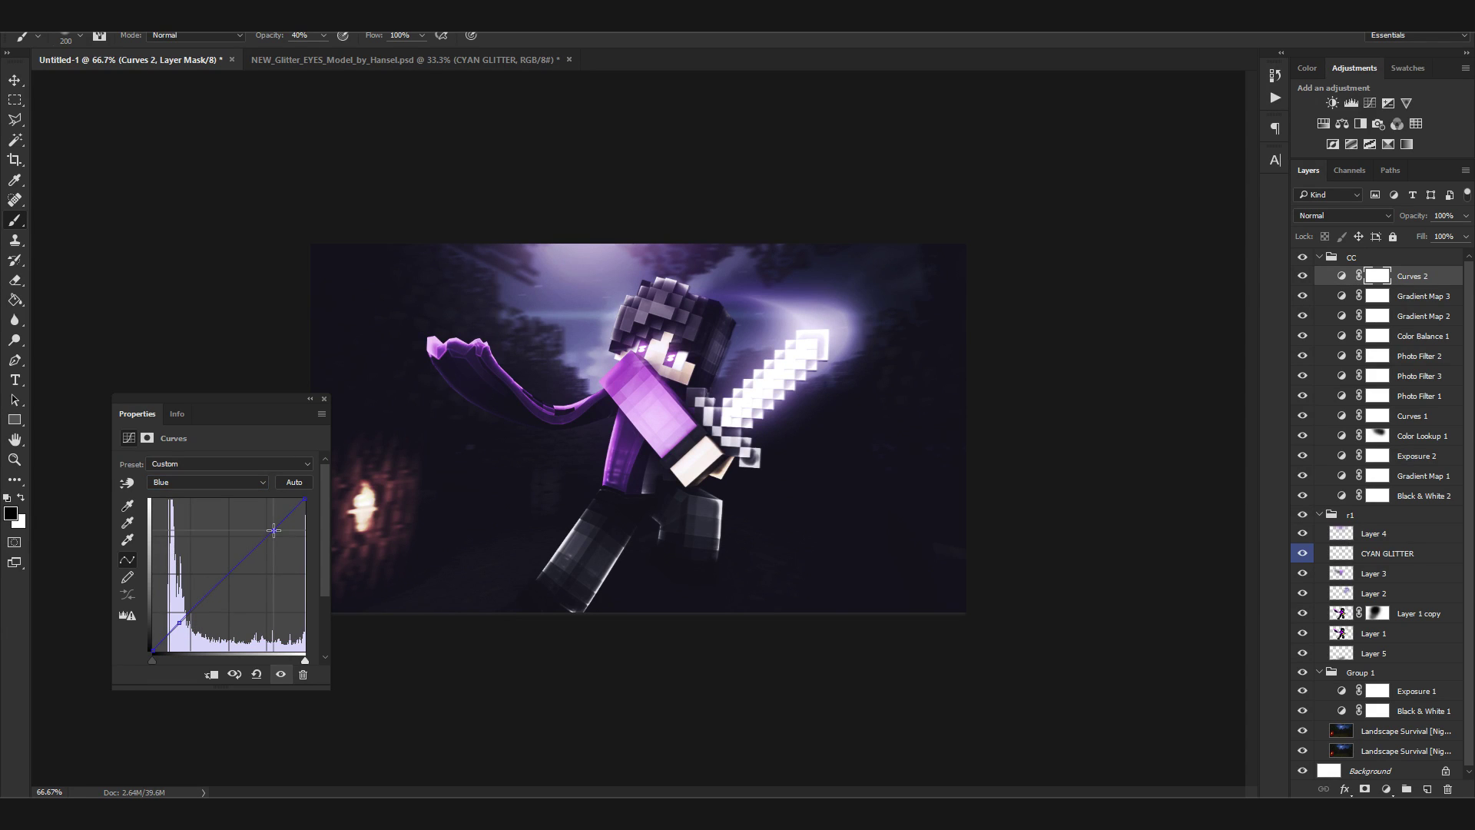
click(323, 399)
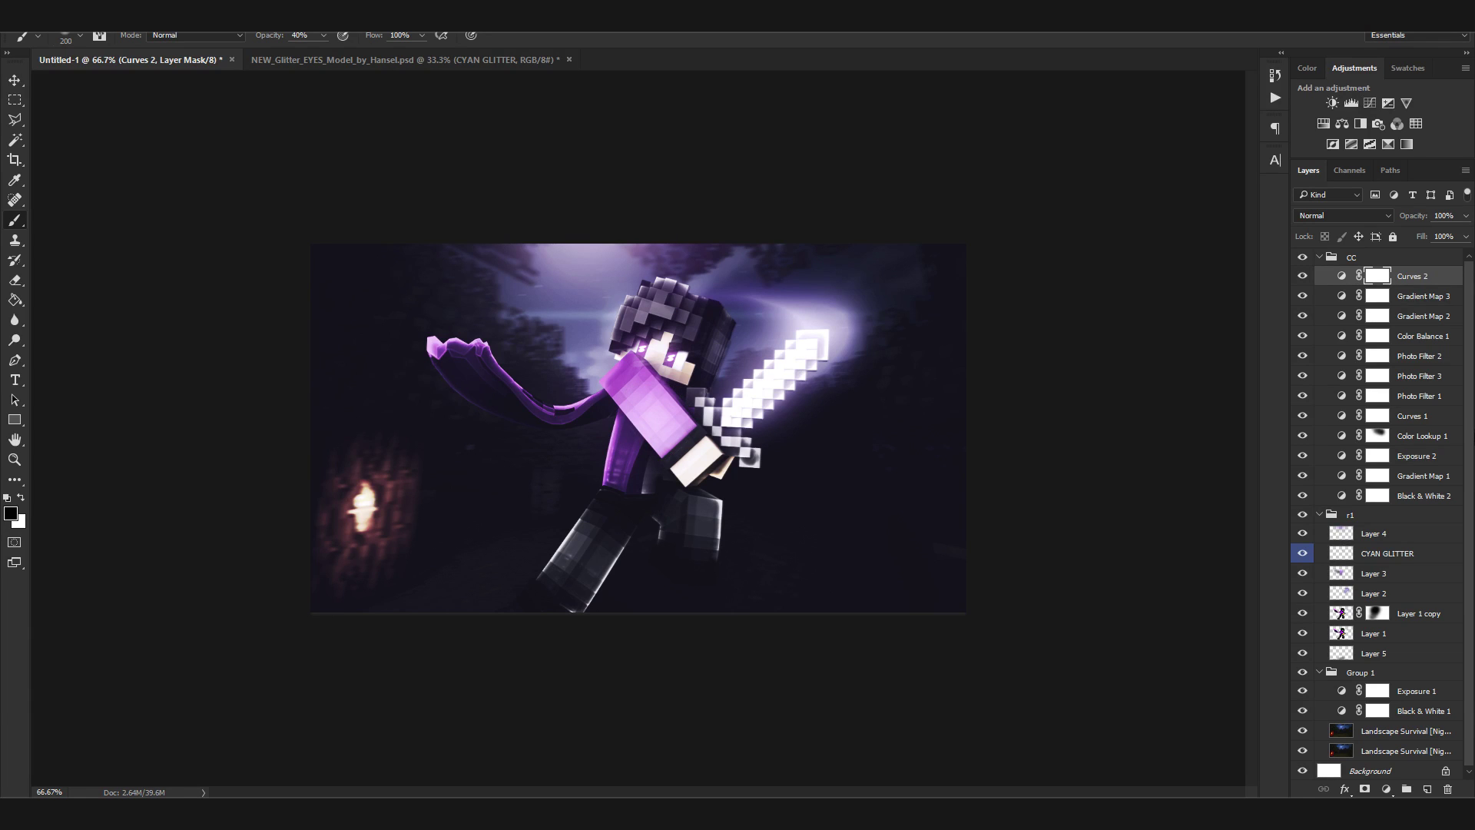
Examine the whole image at several zoom levels and compare it with the CC color correction group hidden and shown
key(ctrl+2)
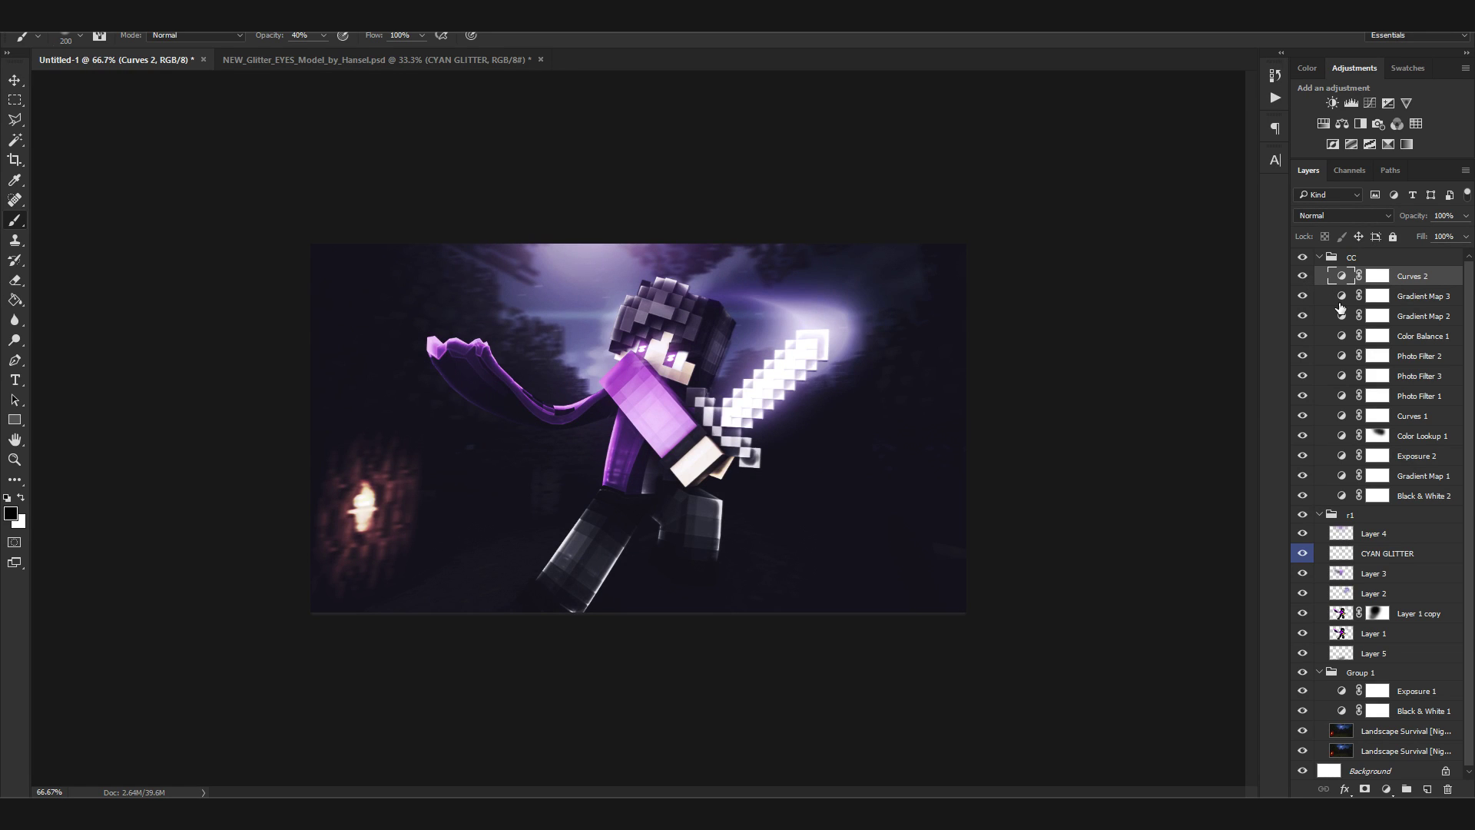
key(ctrl+minus)
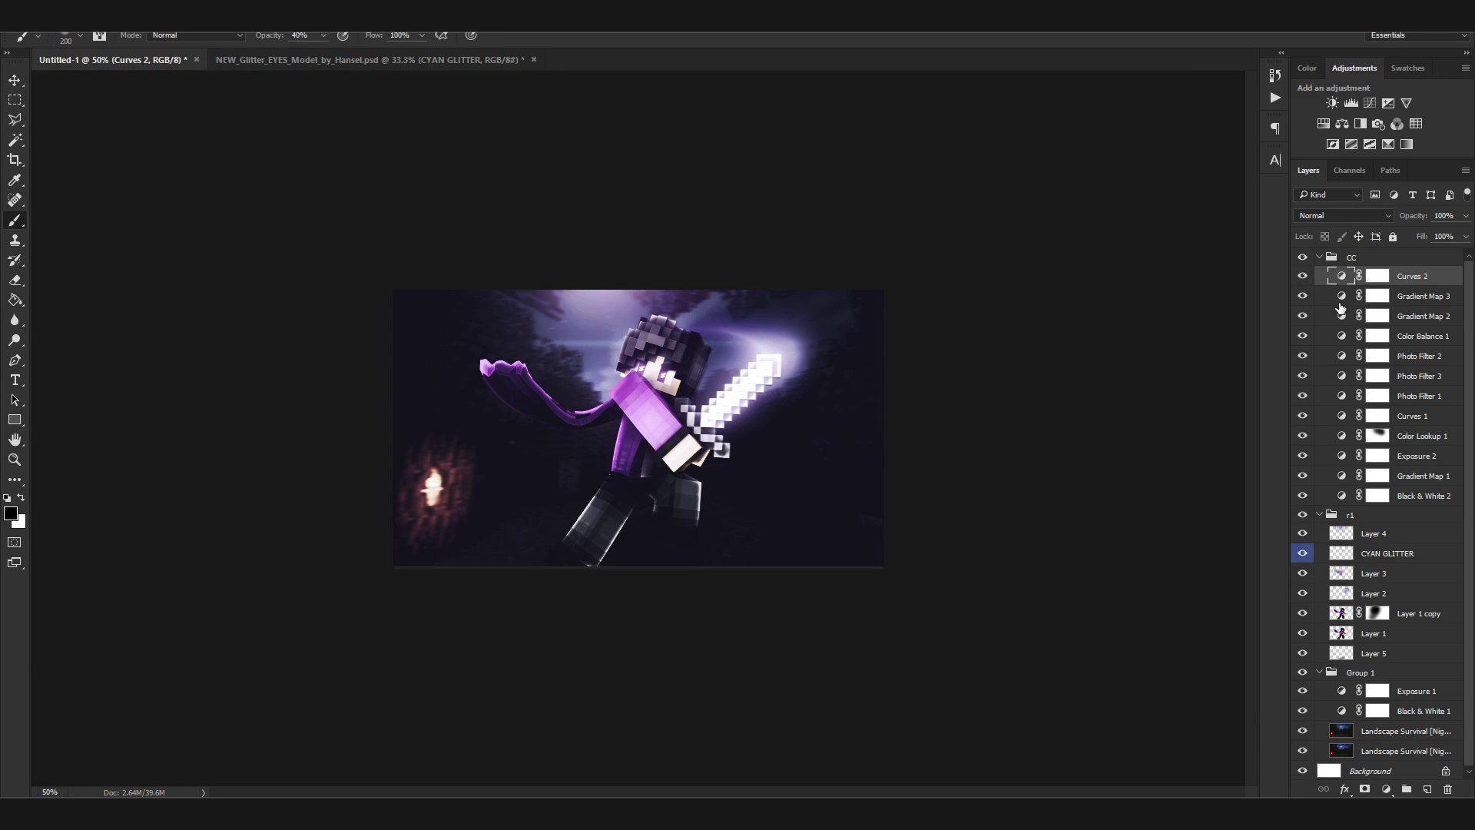
key(ctrl+plus)
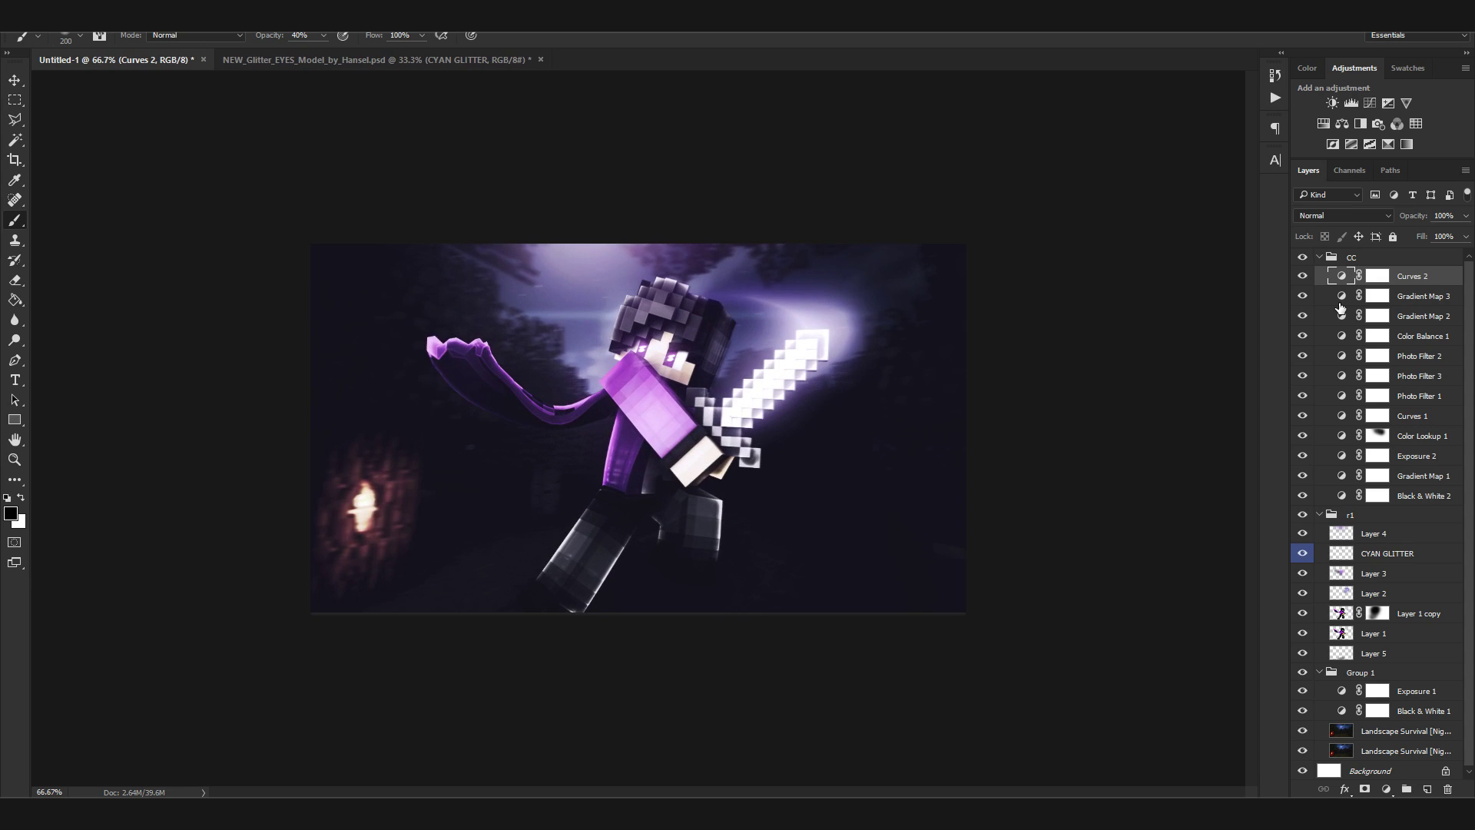
key(ctrl+minus)
key(ctrl+minus)
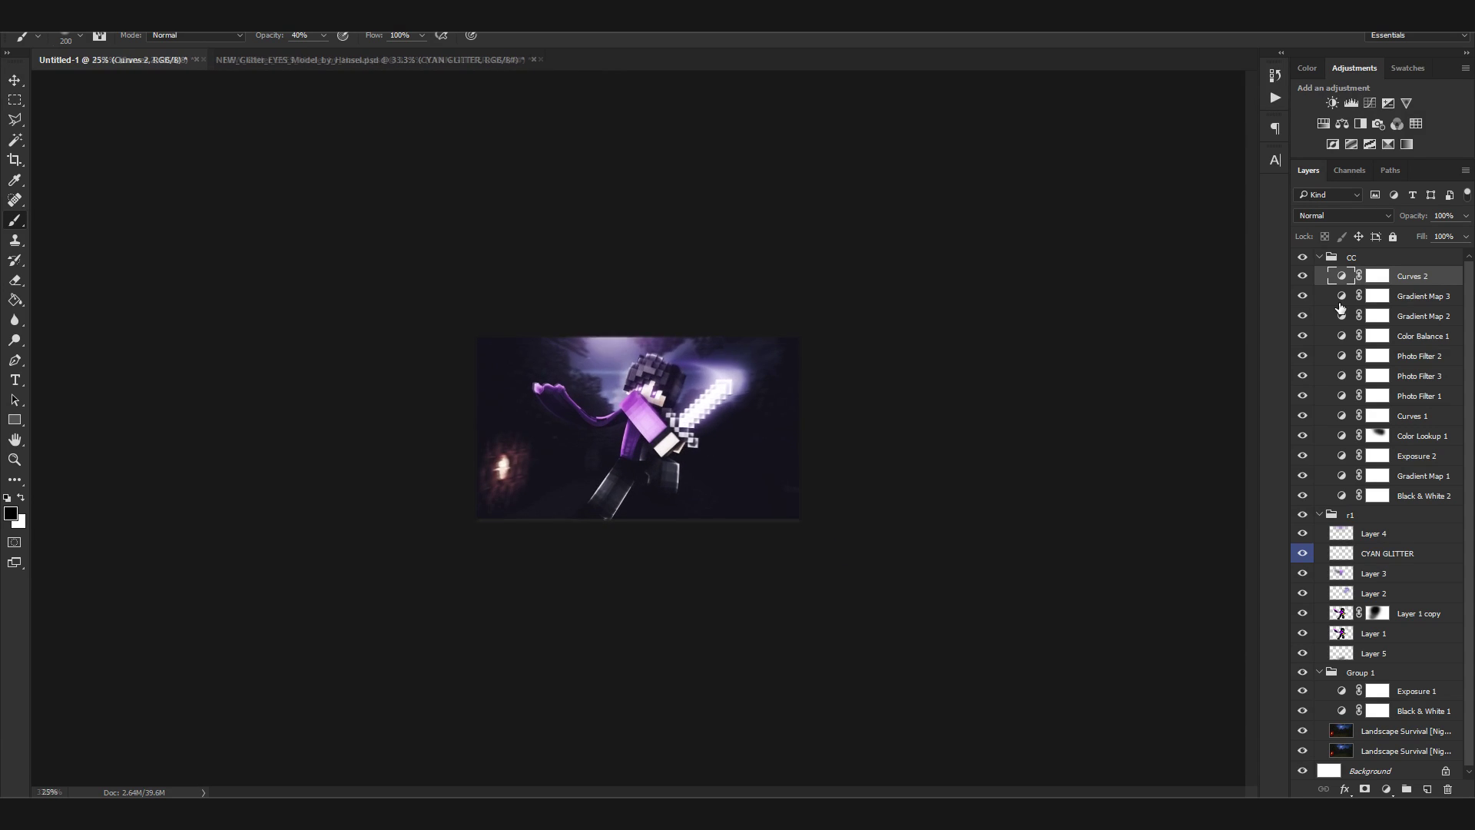
key(ctrl+plus)
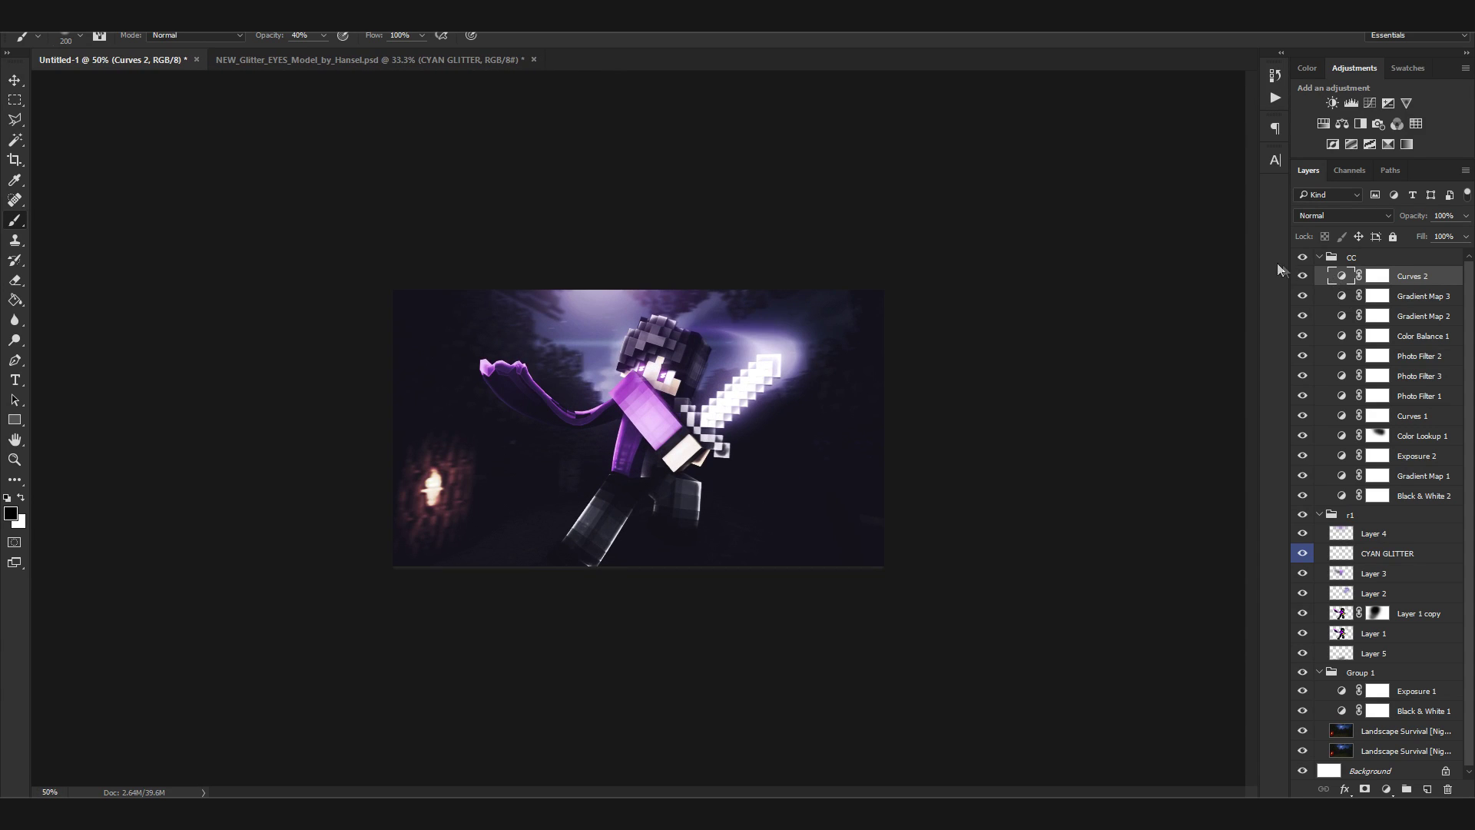
click(1299, 256)
click(1298, 256)
click(1299, 255)
click(1299, 256)
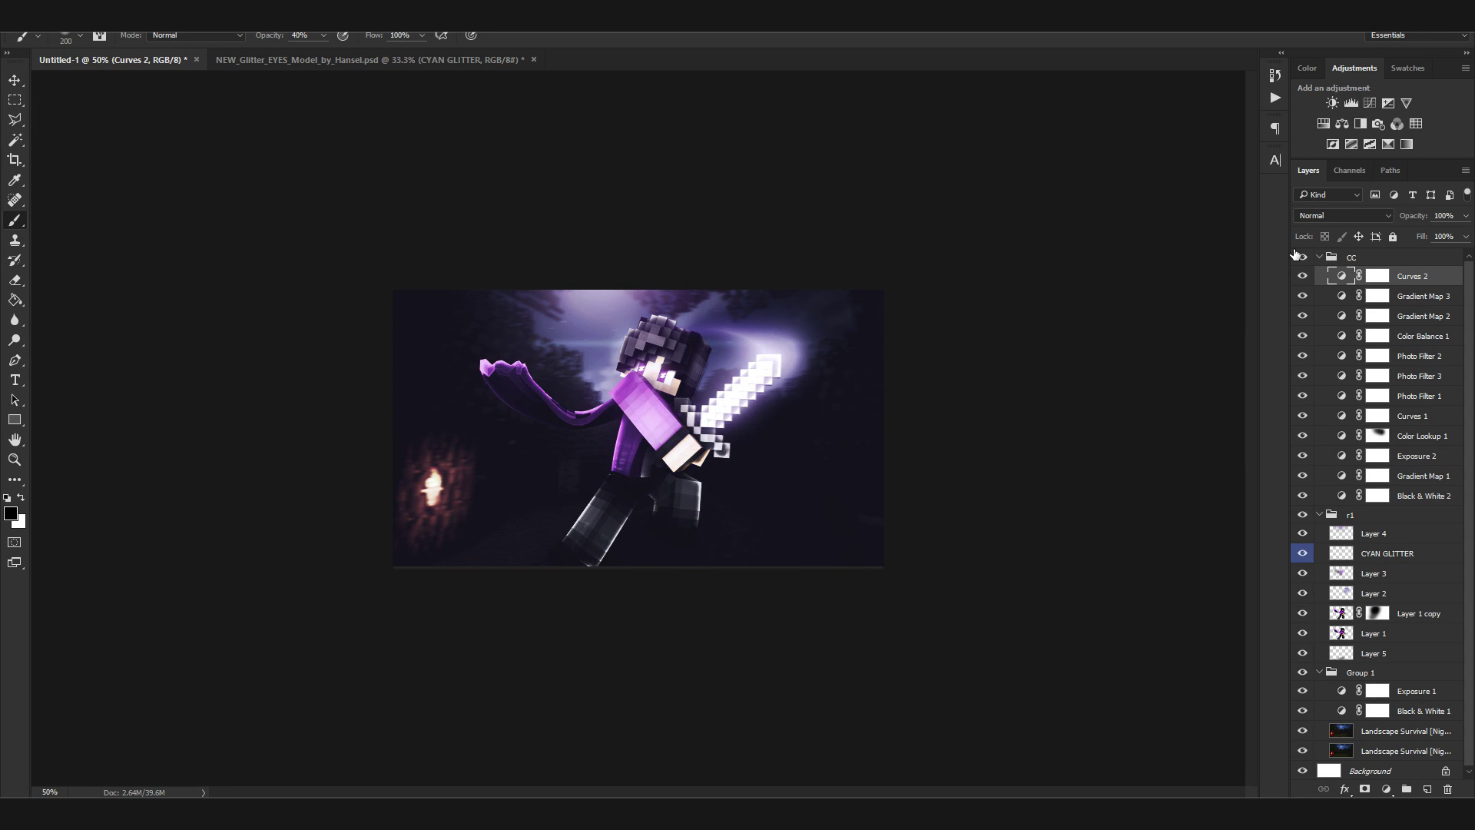